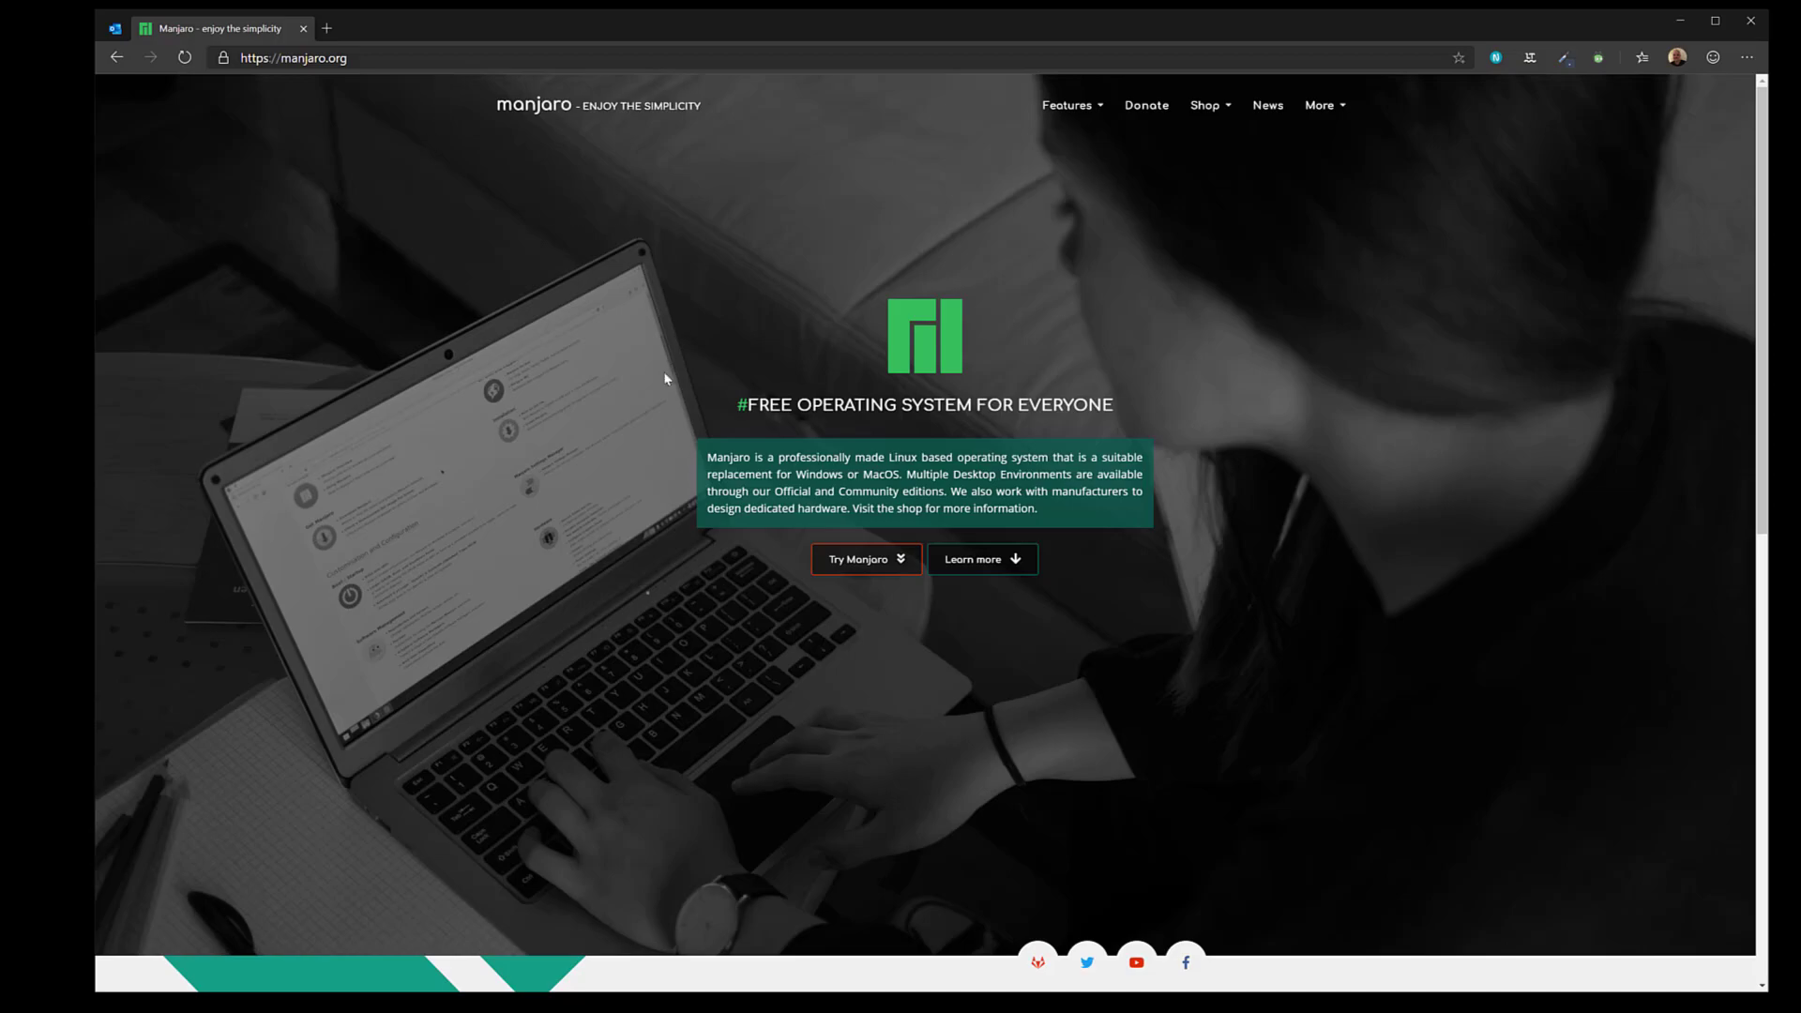
Open the Manjaro downloads page and scroll past XFCE, KDE and GNOME to Architect 18.1.0.
left_click(871, 568)
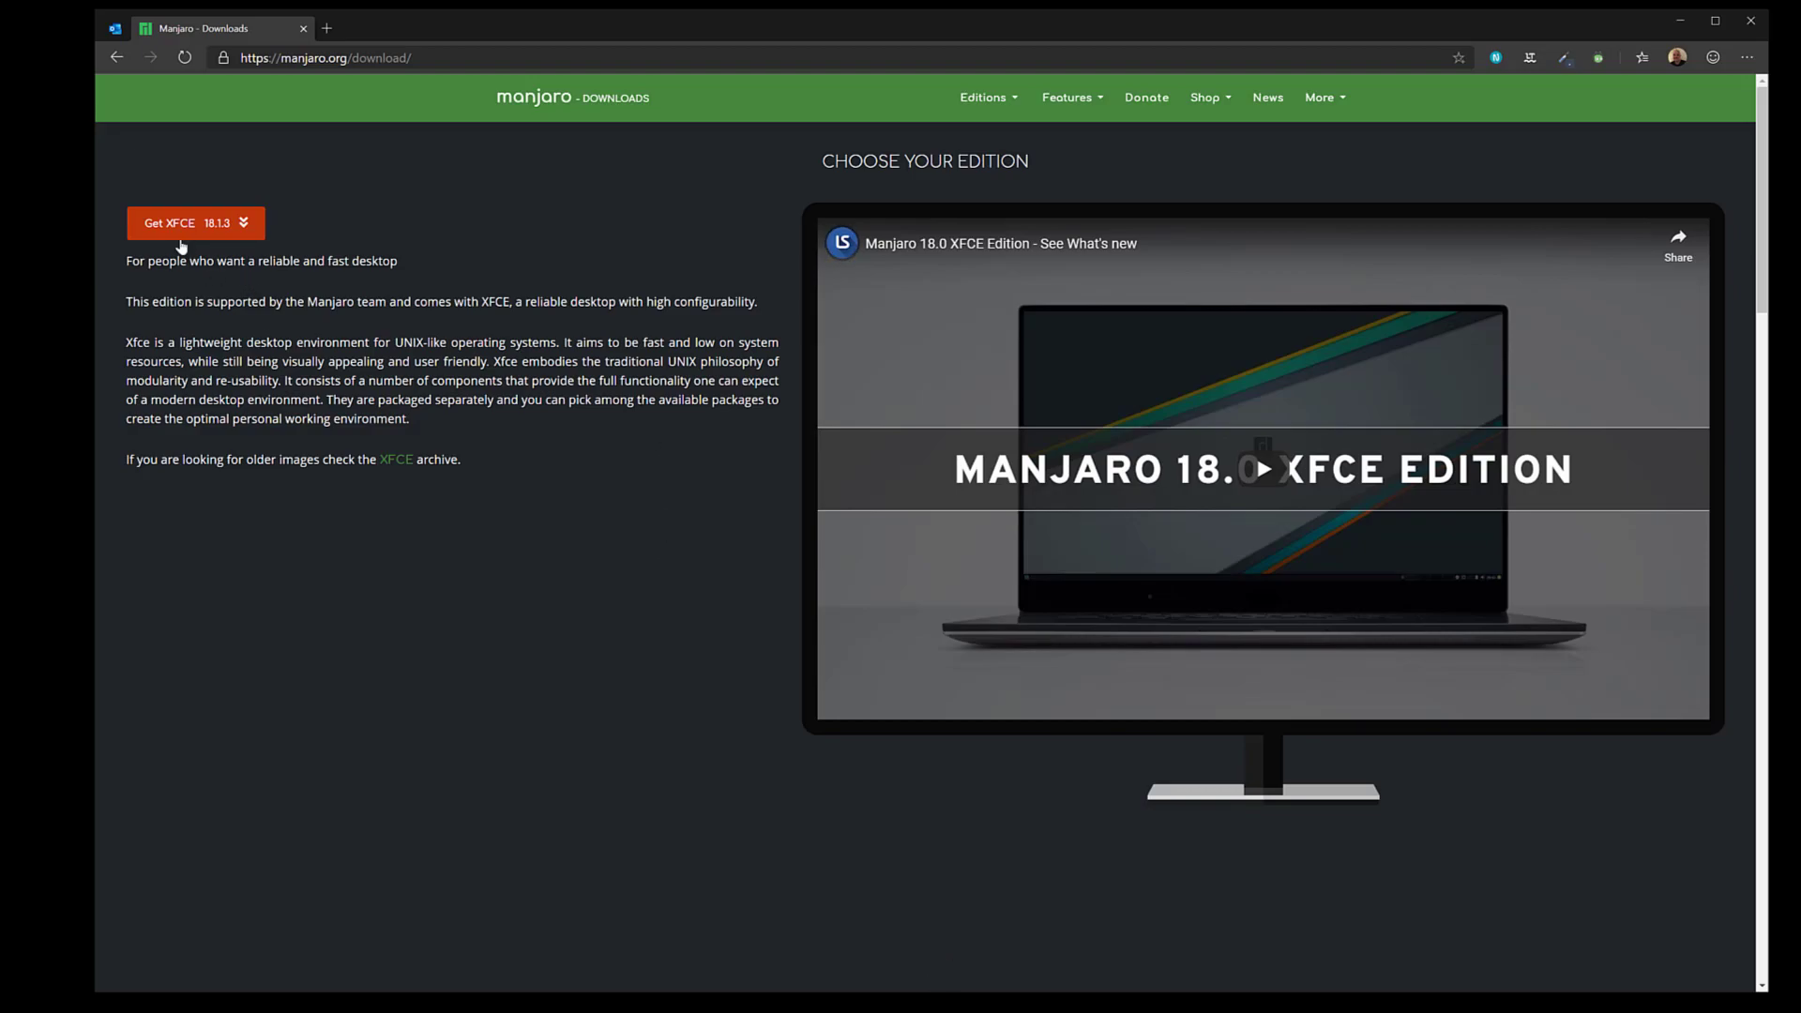
scroll(555, 461, "down", 8)
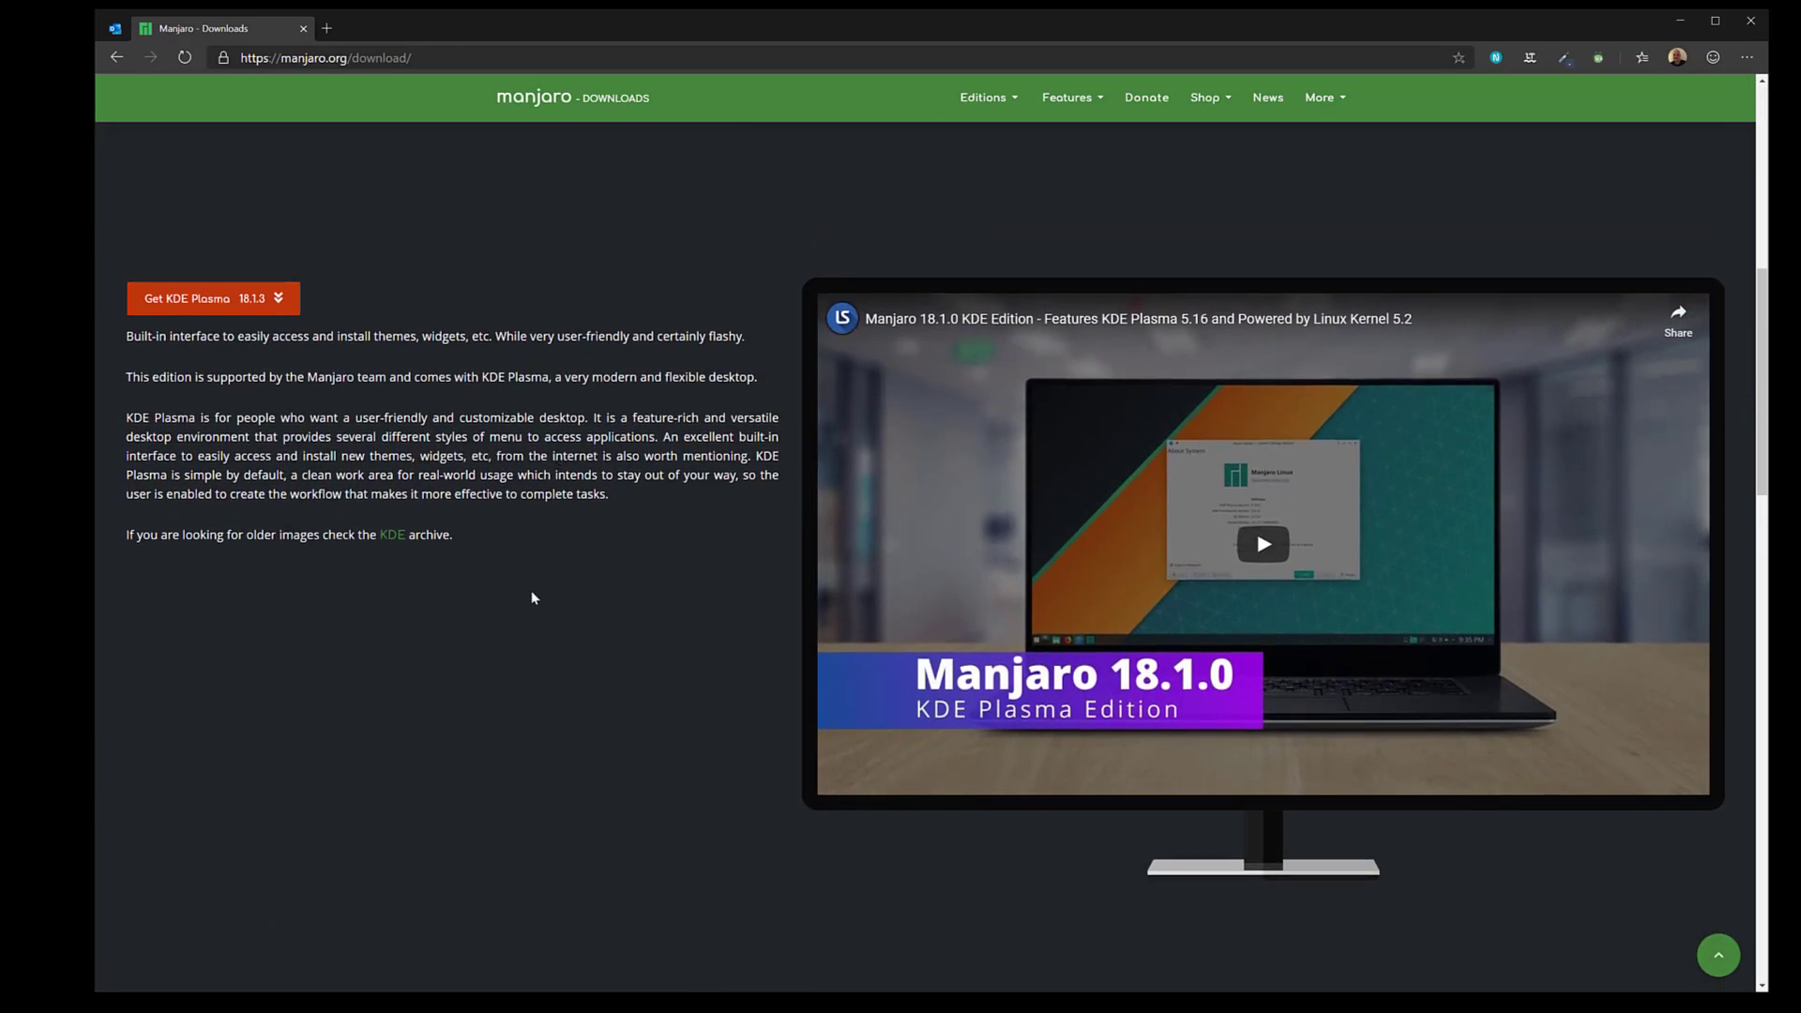
scroll(526, 591, "down", 6)
scroll(532, 583, "down", 3)
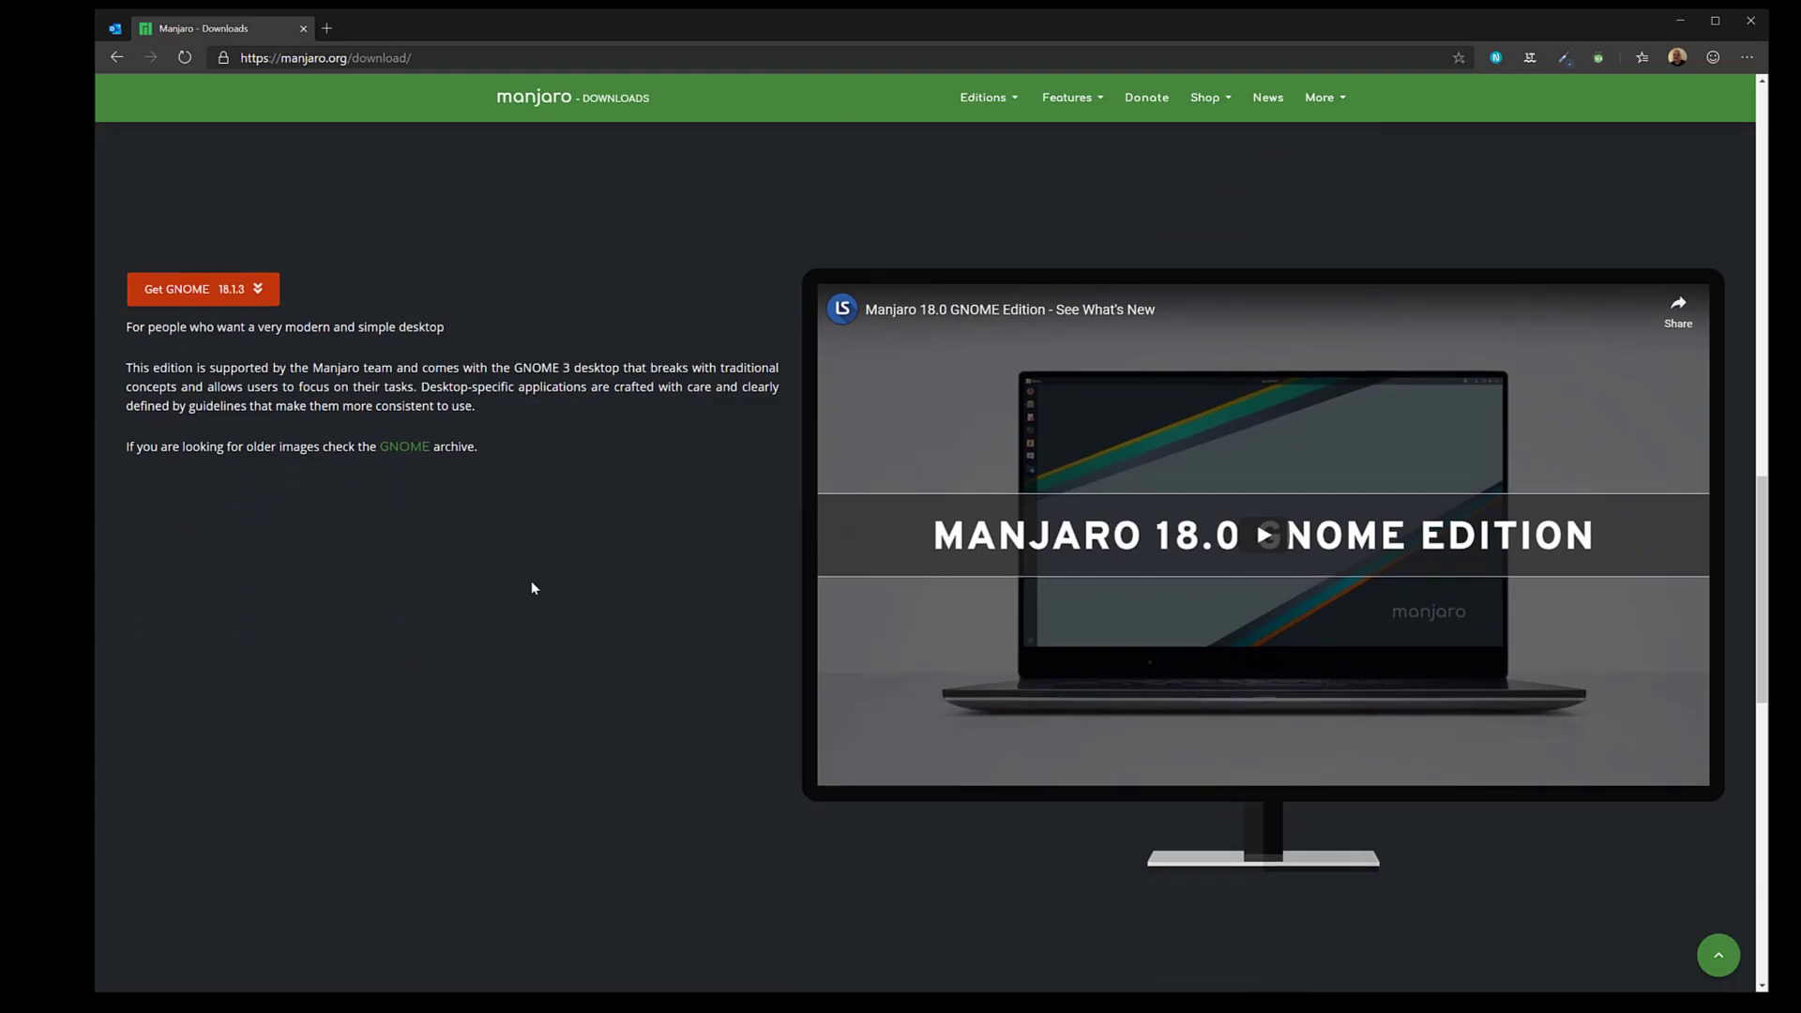
scroll(531, 587, "down", 9)
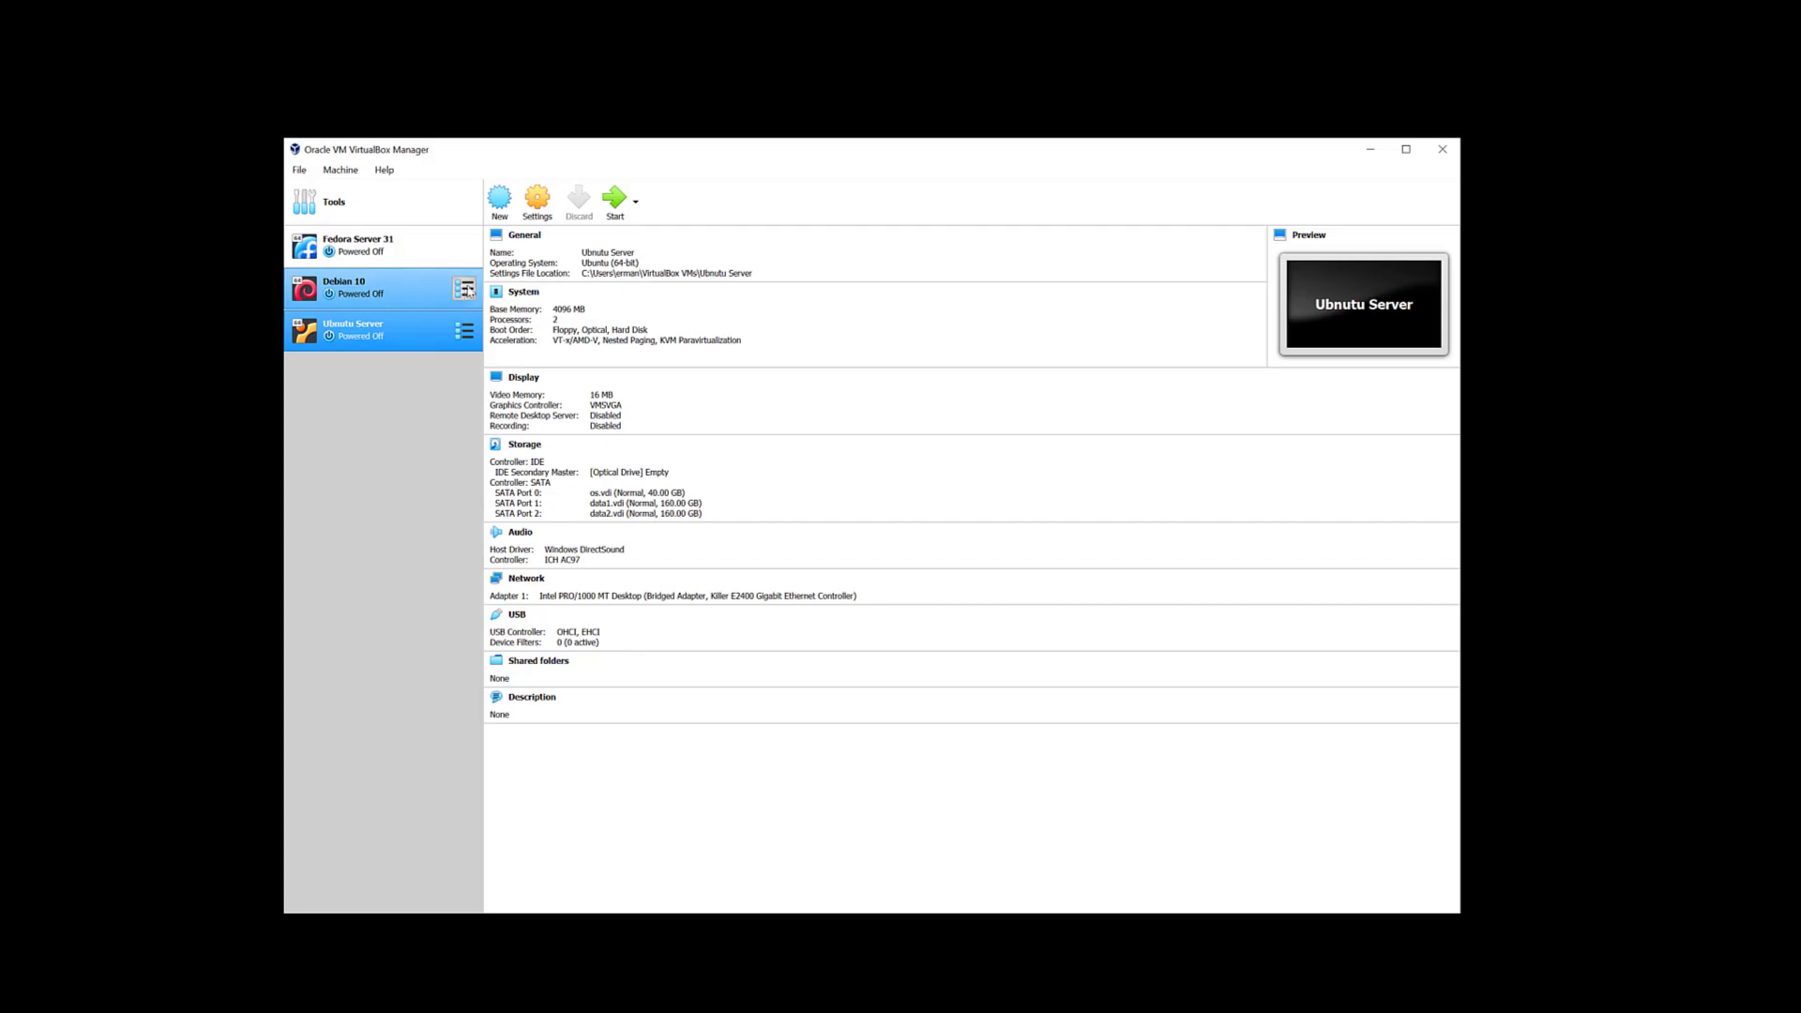
Create a VM named Manjaro, Arch Linux (64-bit), 4096 MB memory, 128 GB Manjaro.vdi disk.
left_click(500, 198)
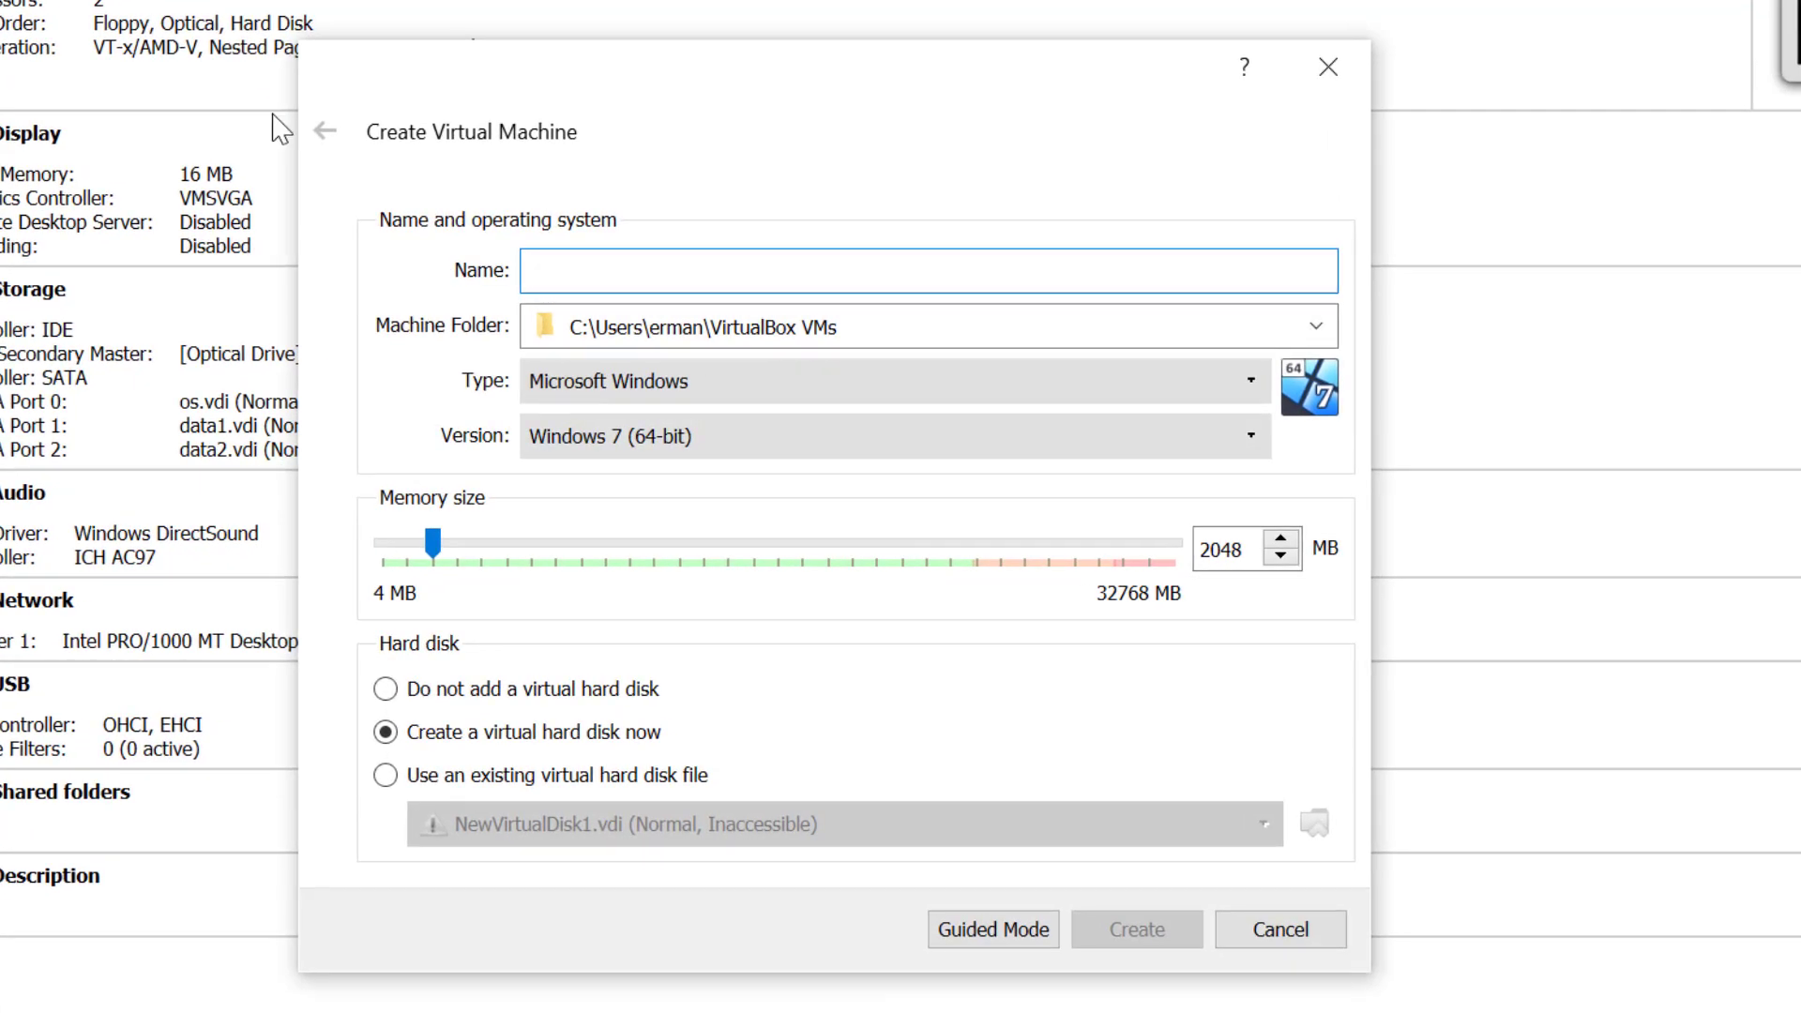
type("Manjaro")
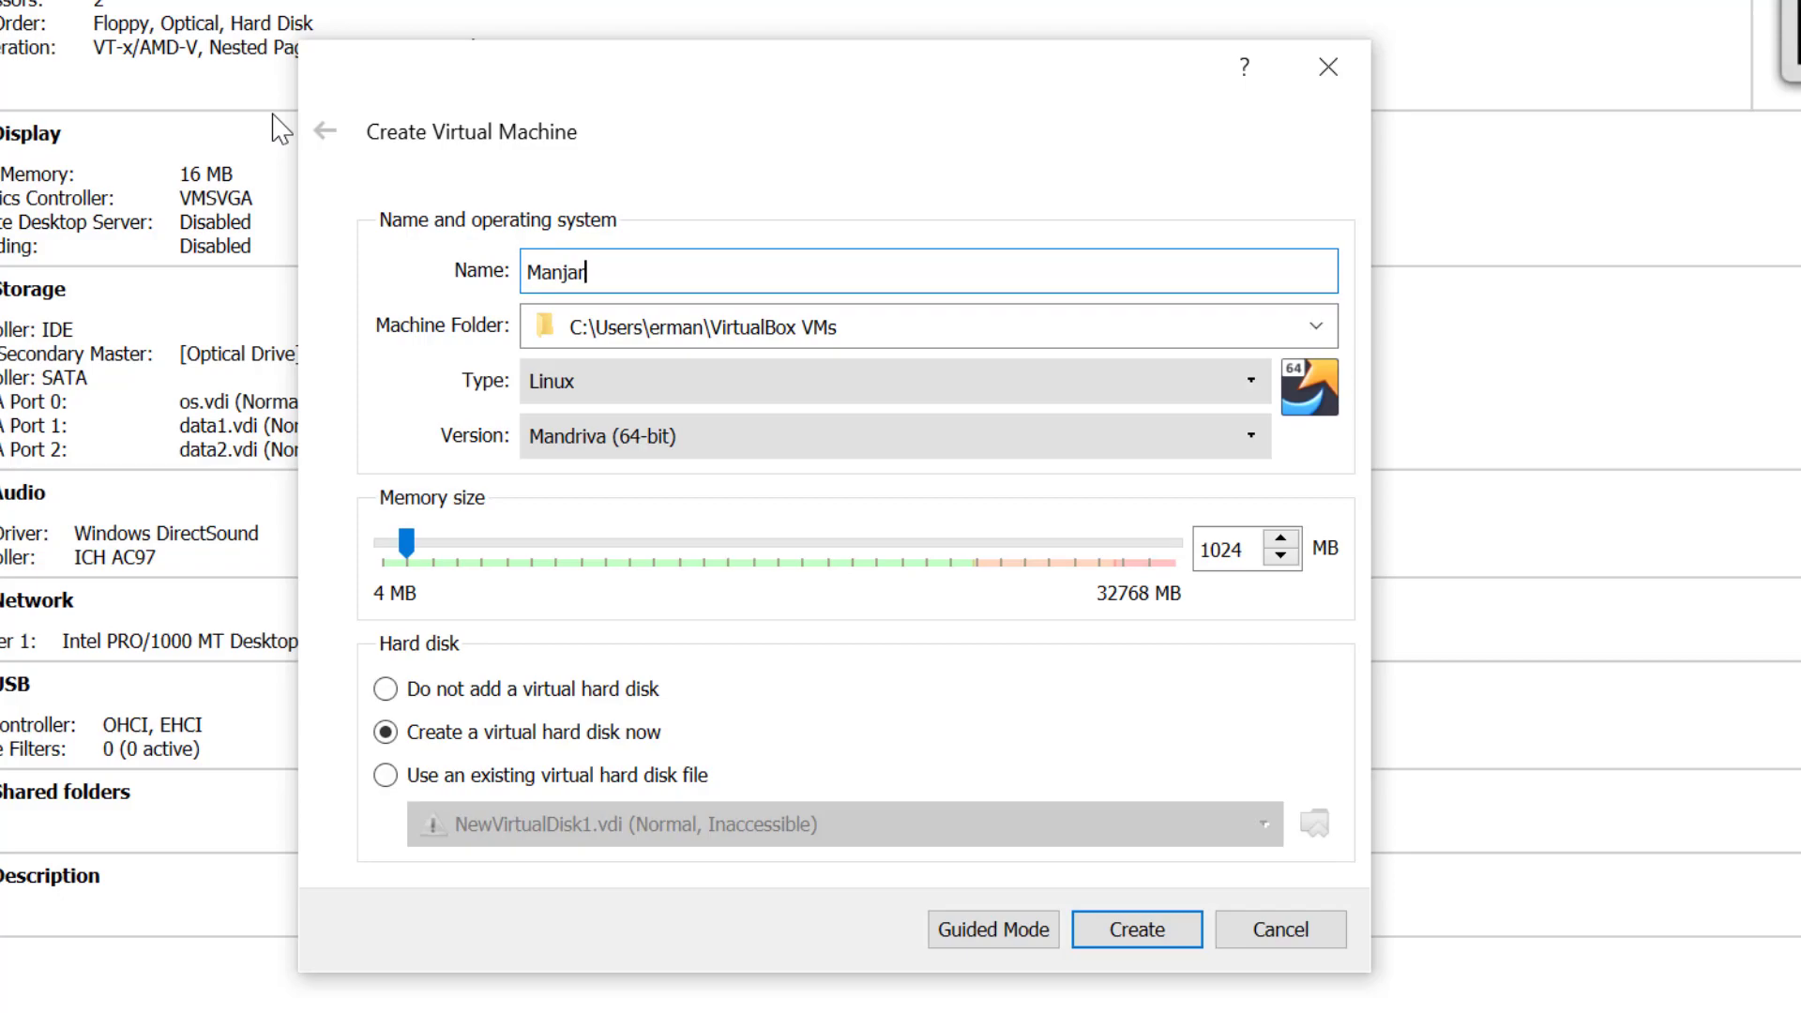
left_click(566, 448)
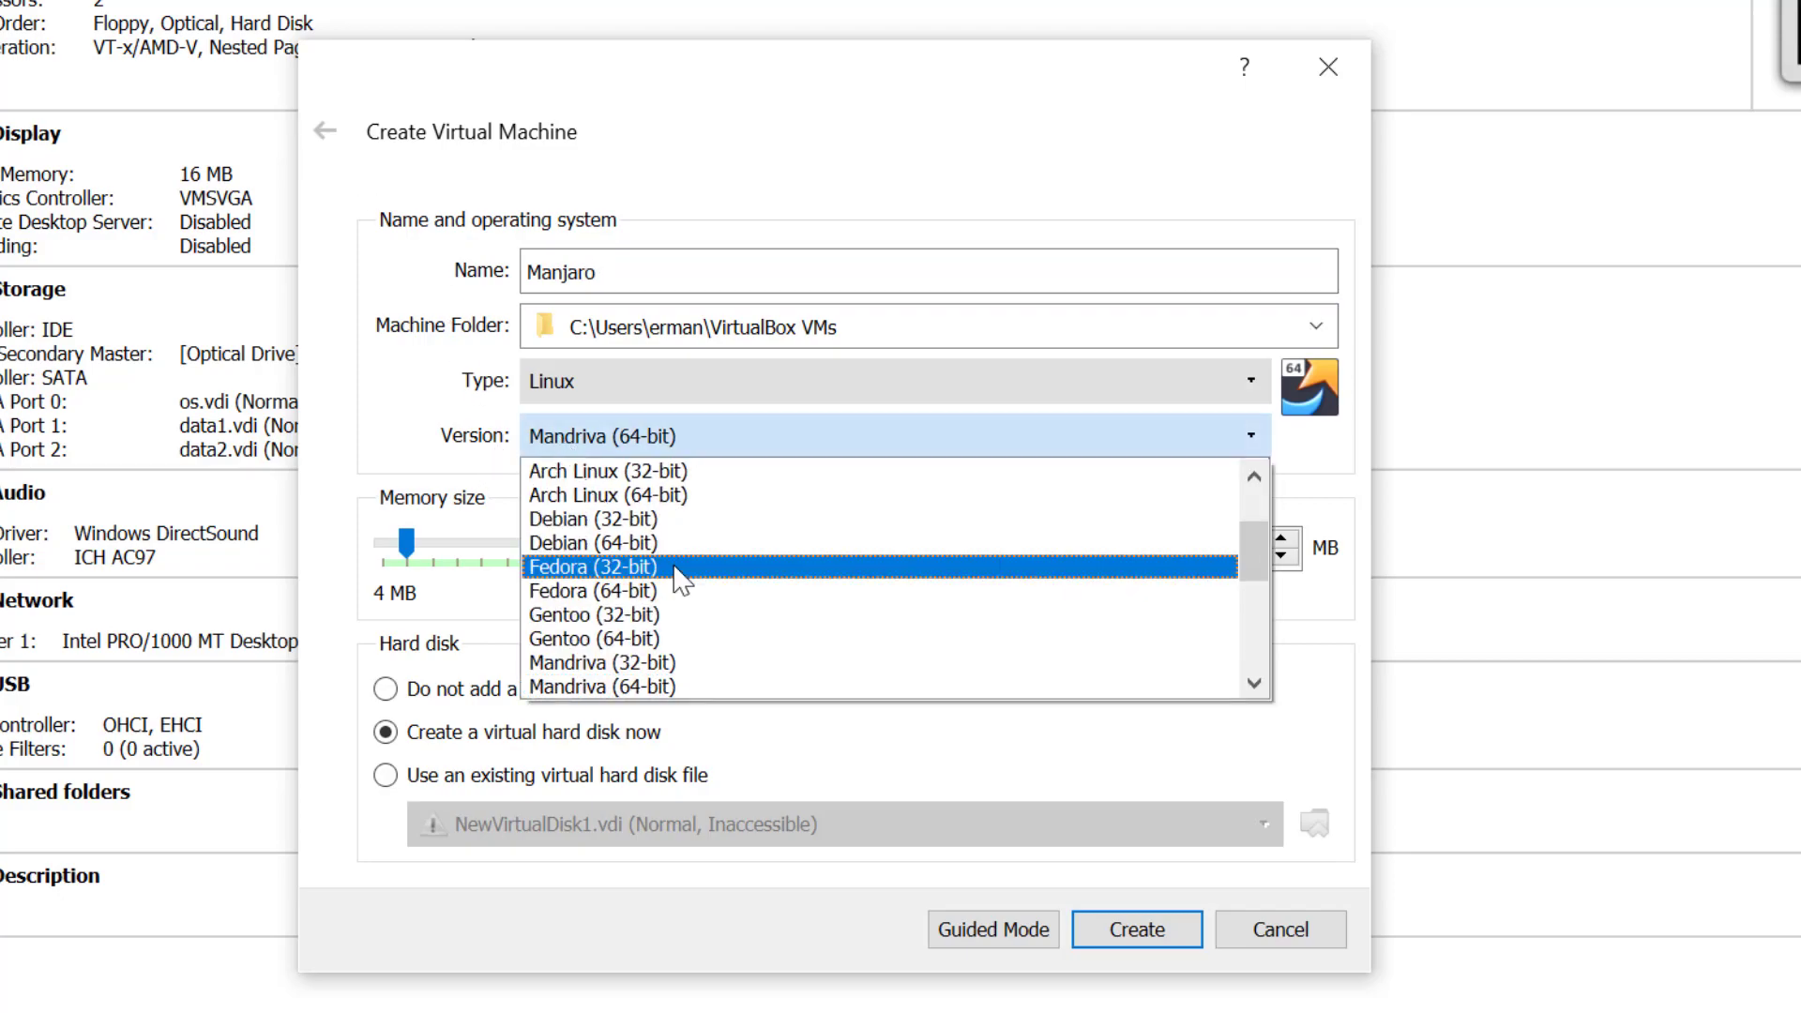
left_click(779, 495)
left_click(621, 544)
left_click(621, 544)
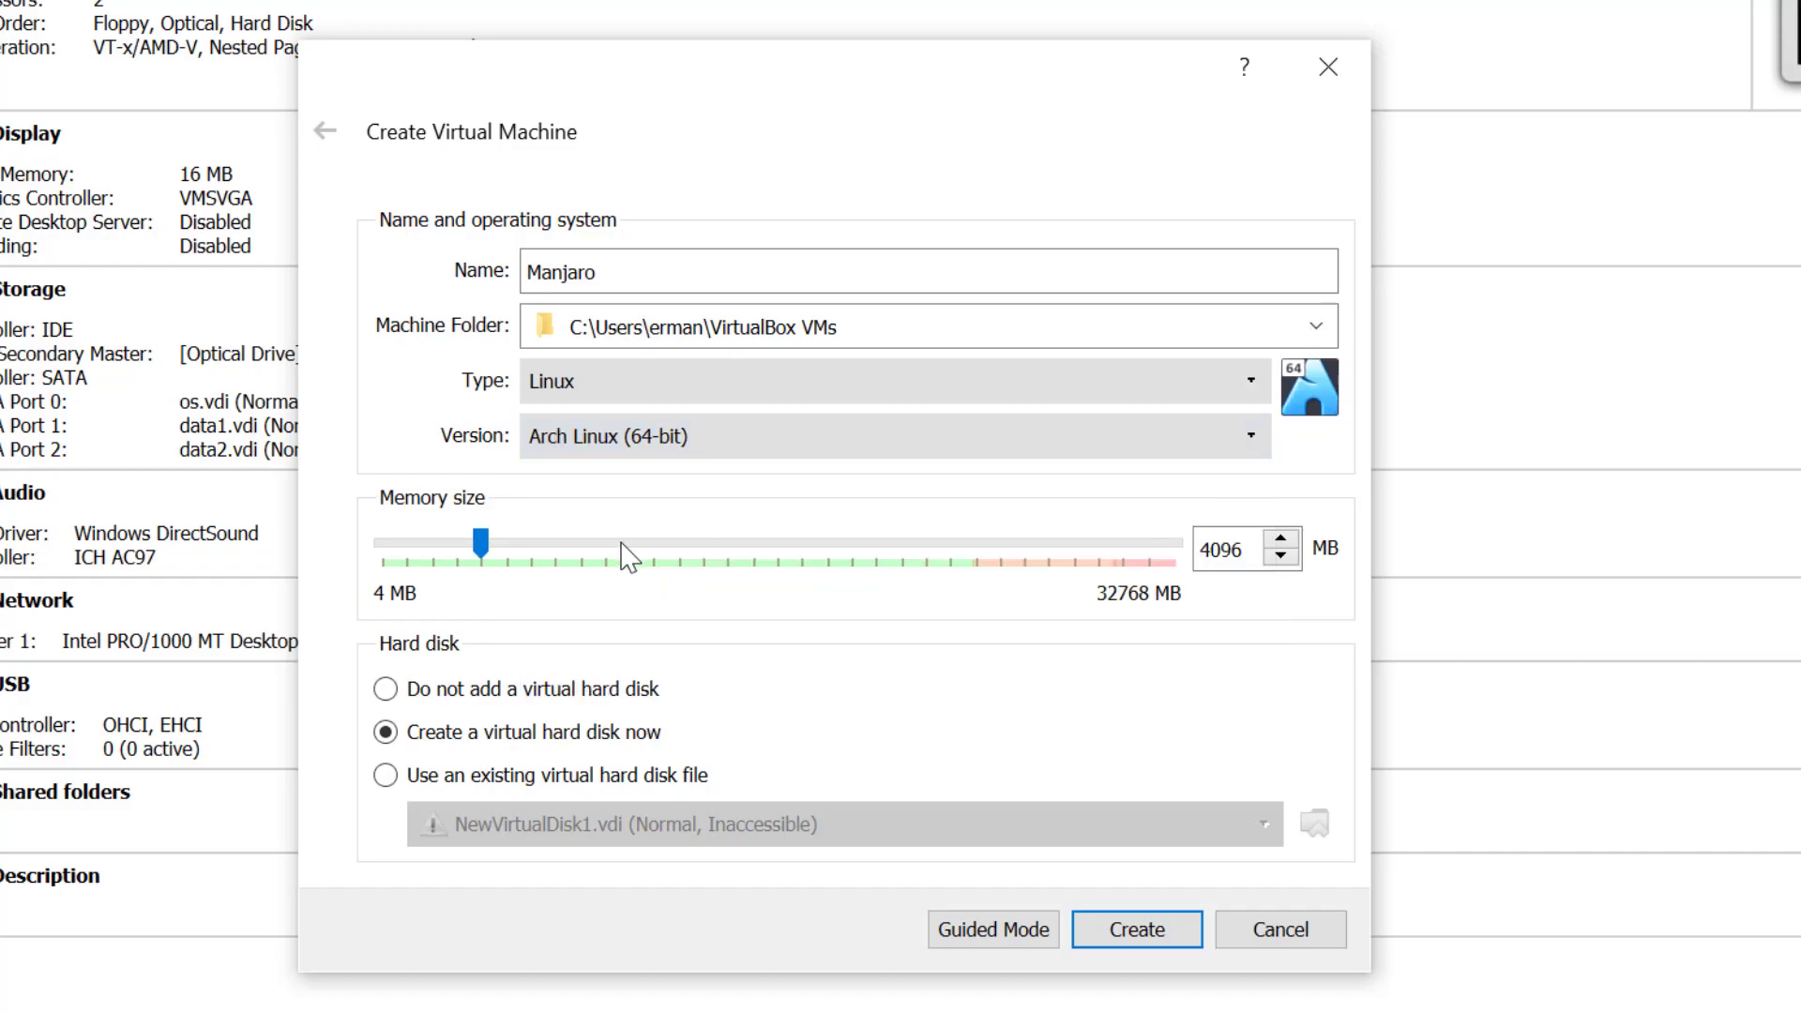
left_click(1110, 934)
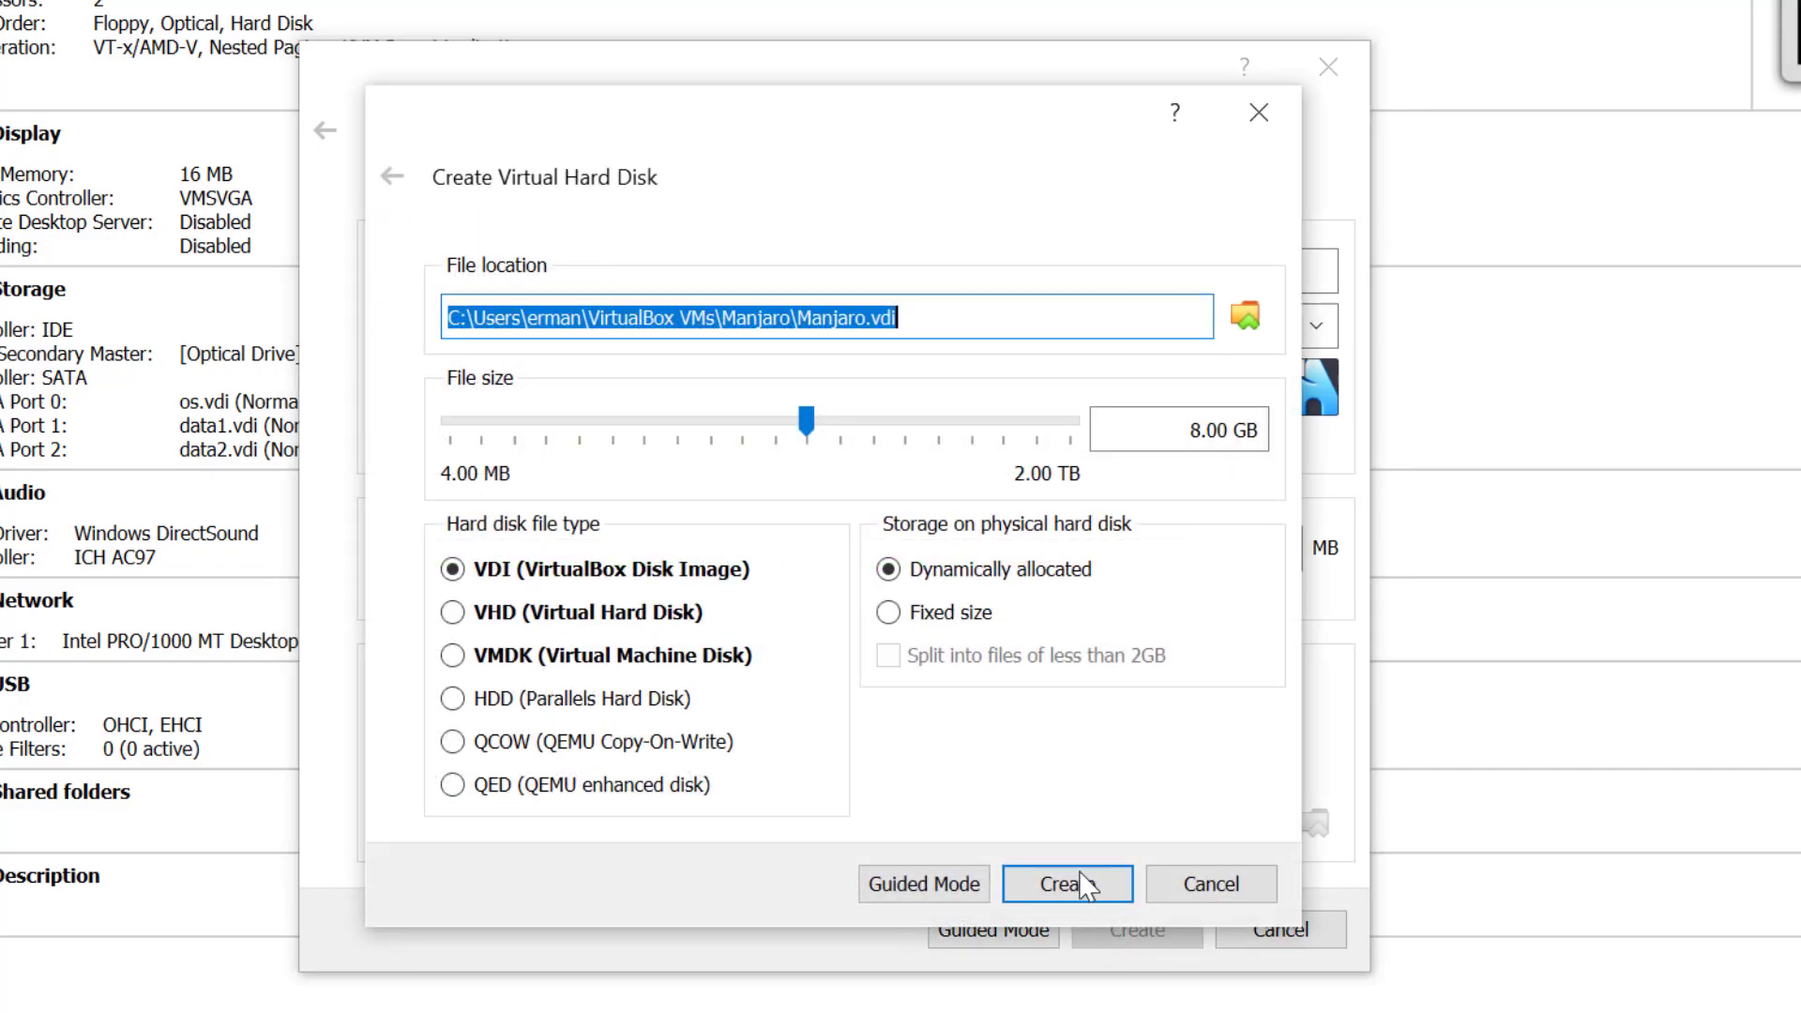
left_click(946, 436)
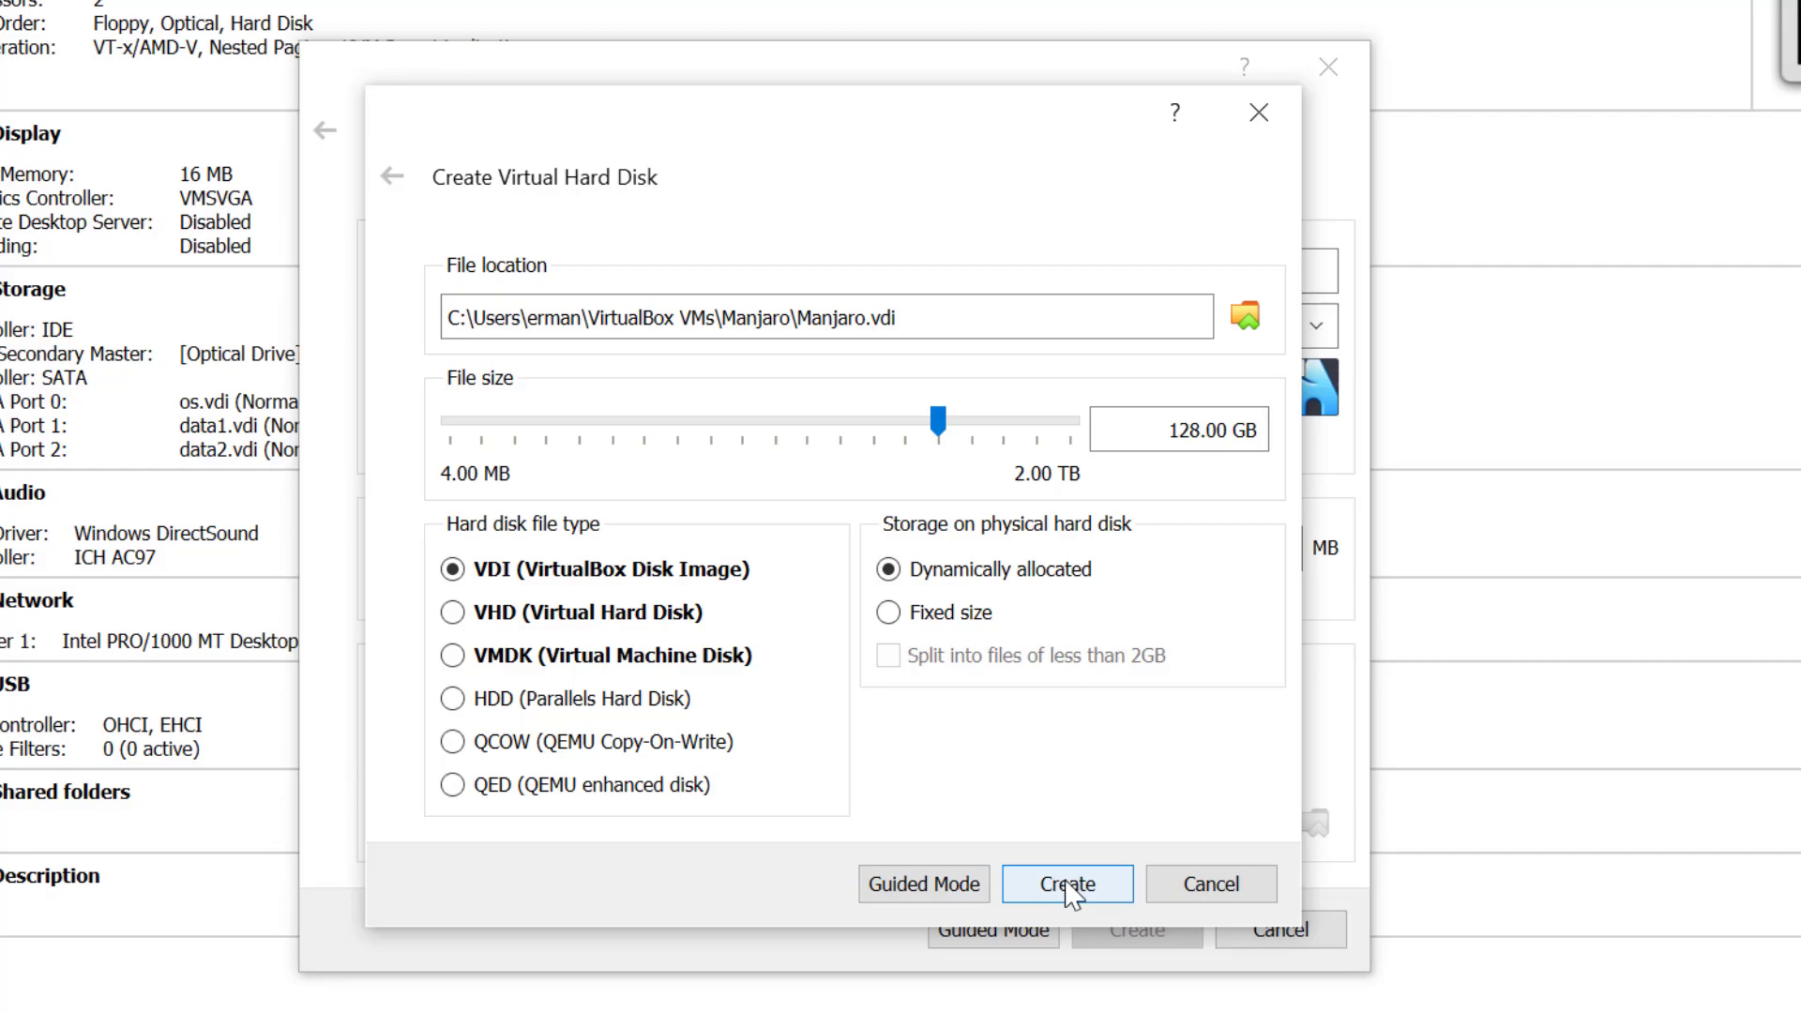
left_click(1070, 889)
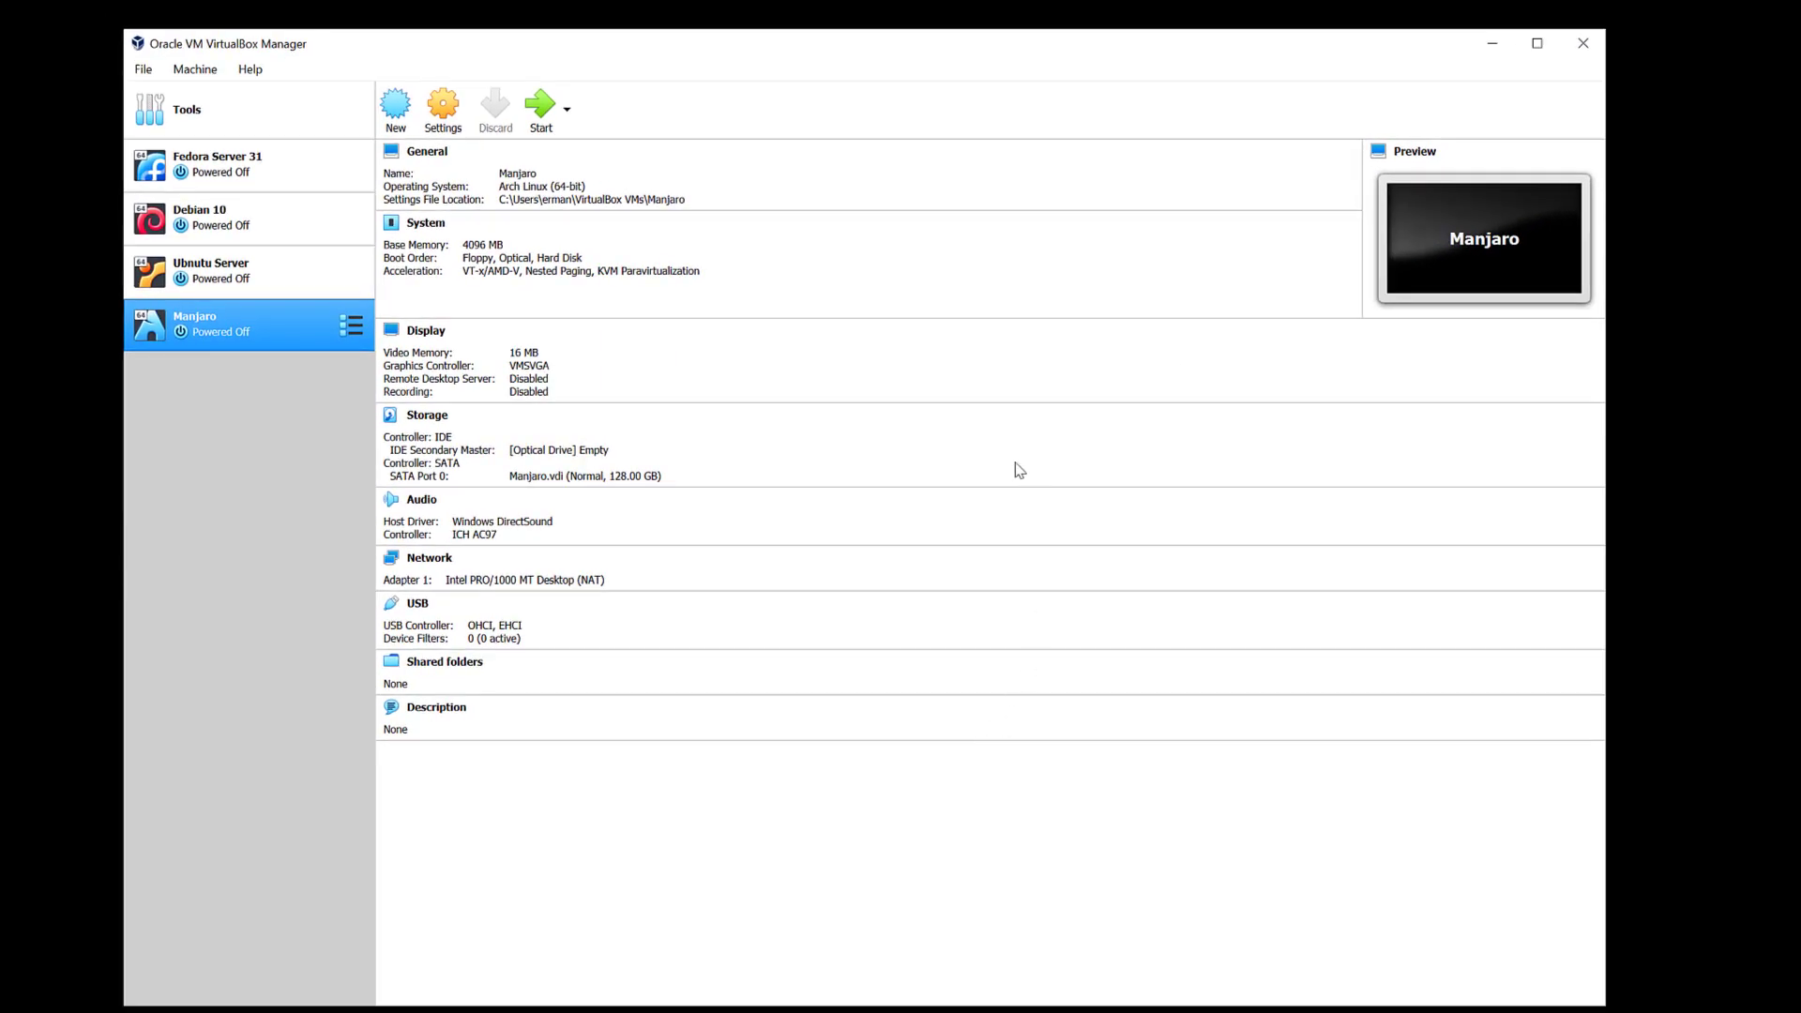
In the Manjaro VM settings, enable EFI, use 2 CPUs, and set 128 MB video memory with 3D acceleration.
left_click(452, 113)
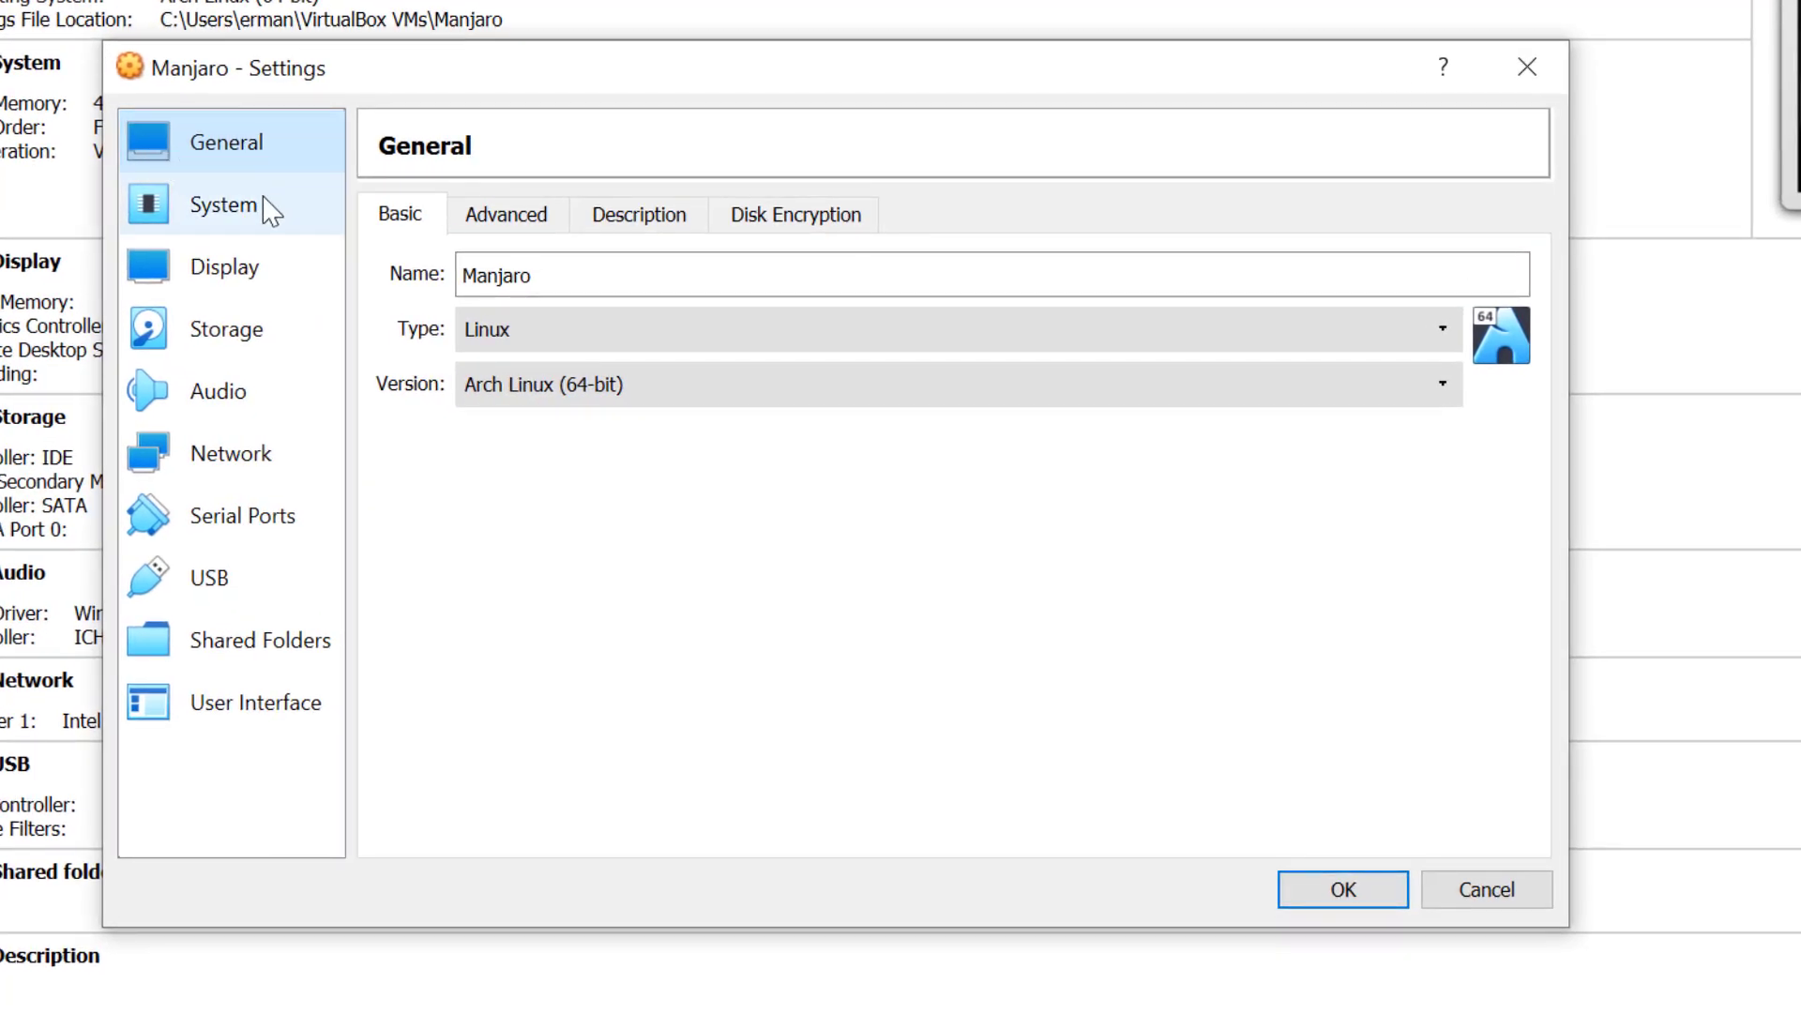
left_click(420, 255)
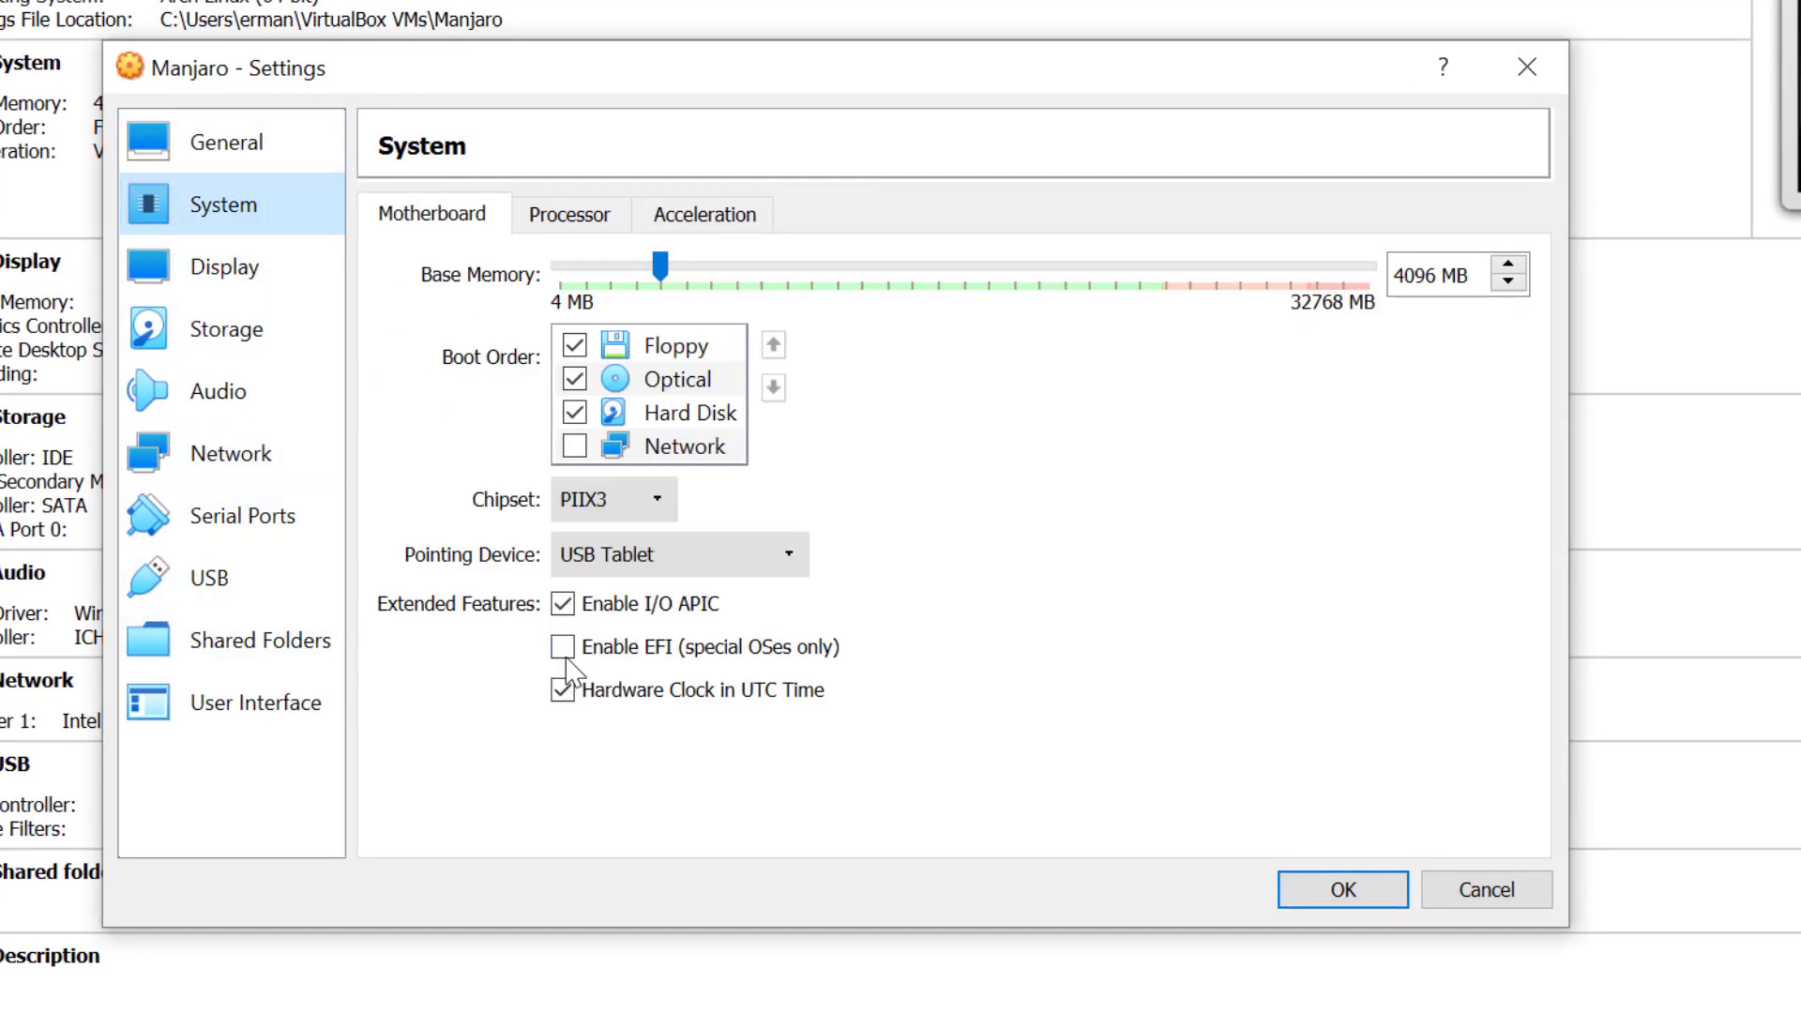
left_click(564, 648)
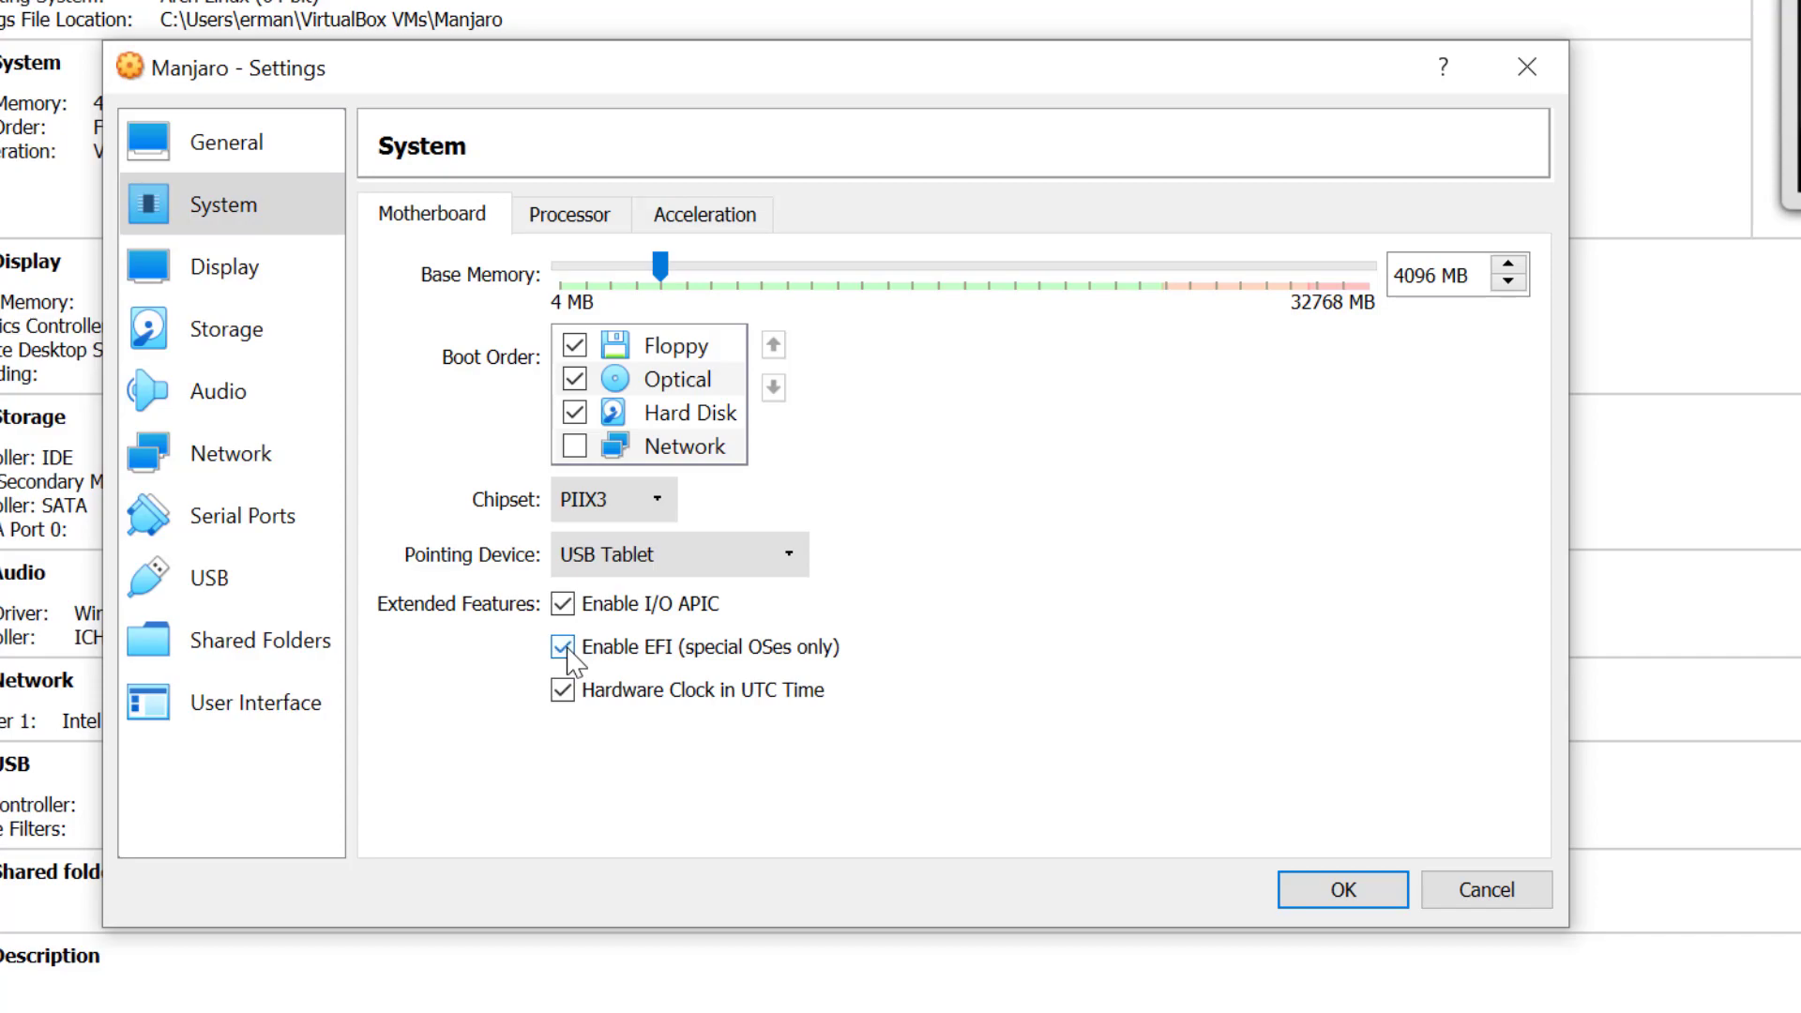
left_click(567, 221)
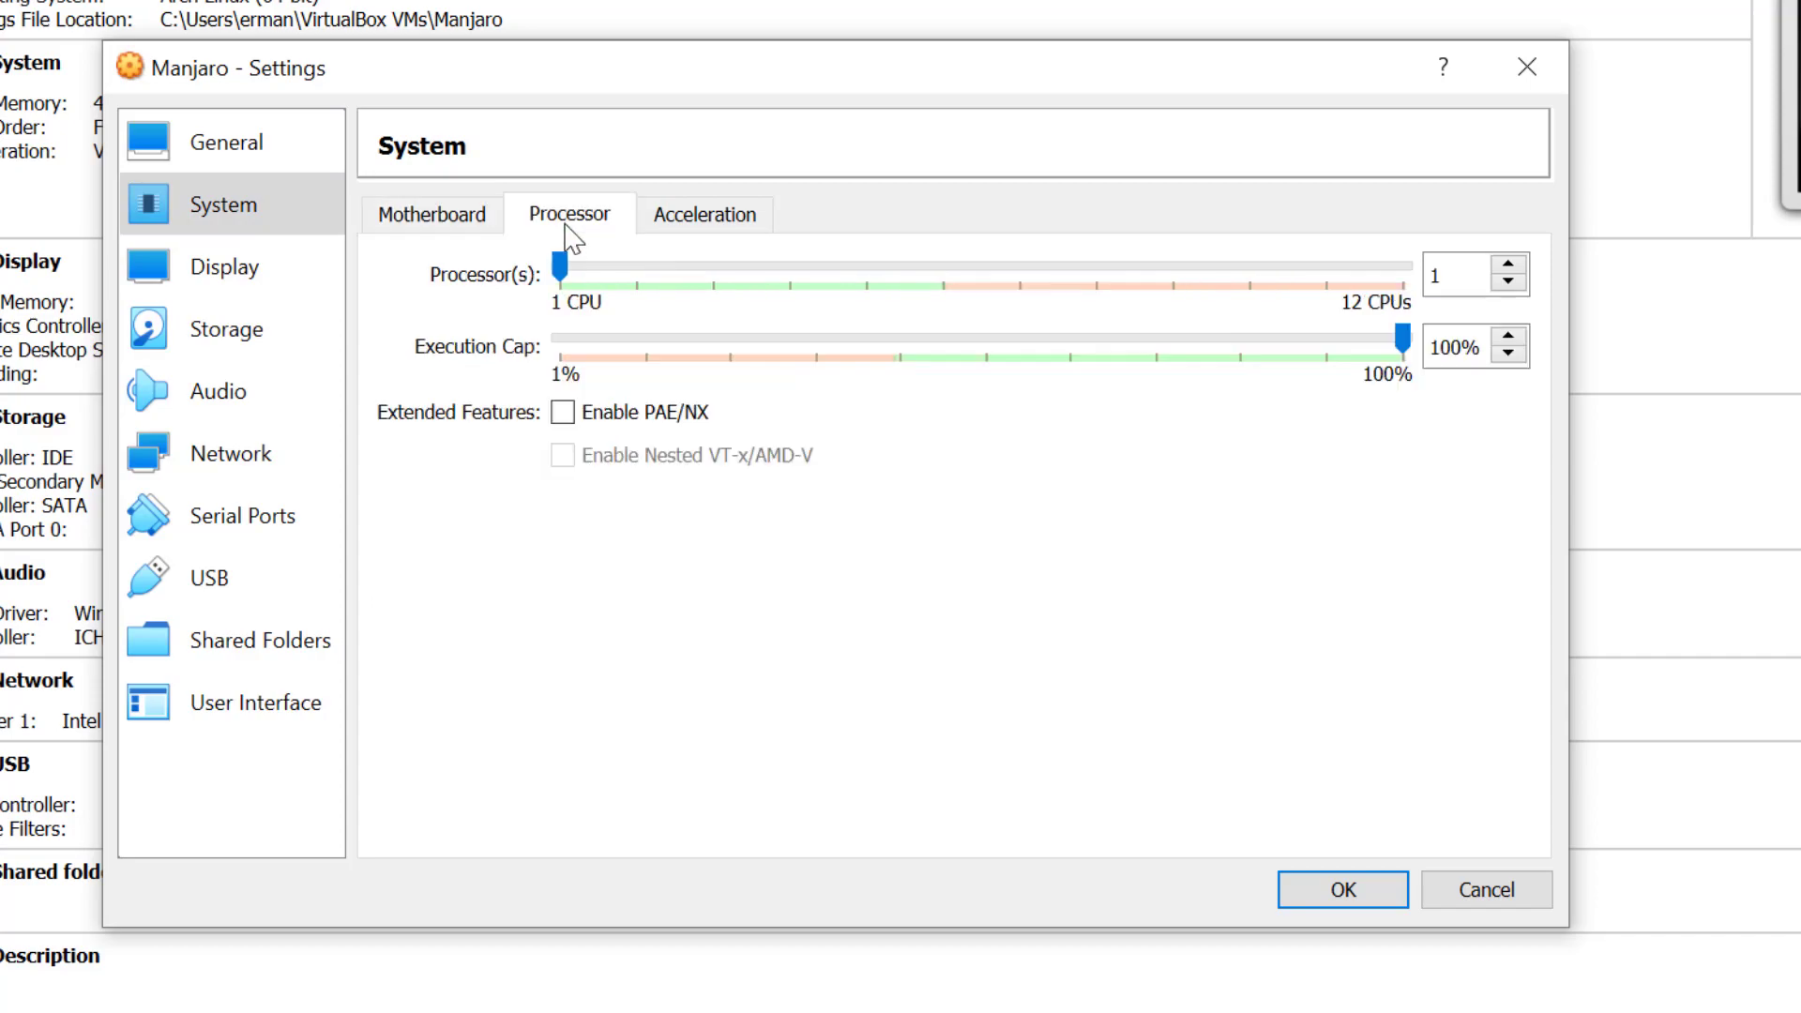
left_click(633, 270)
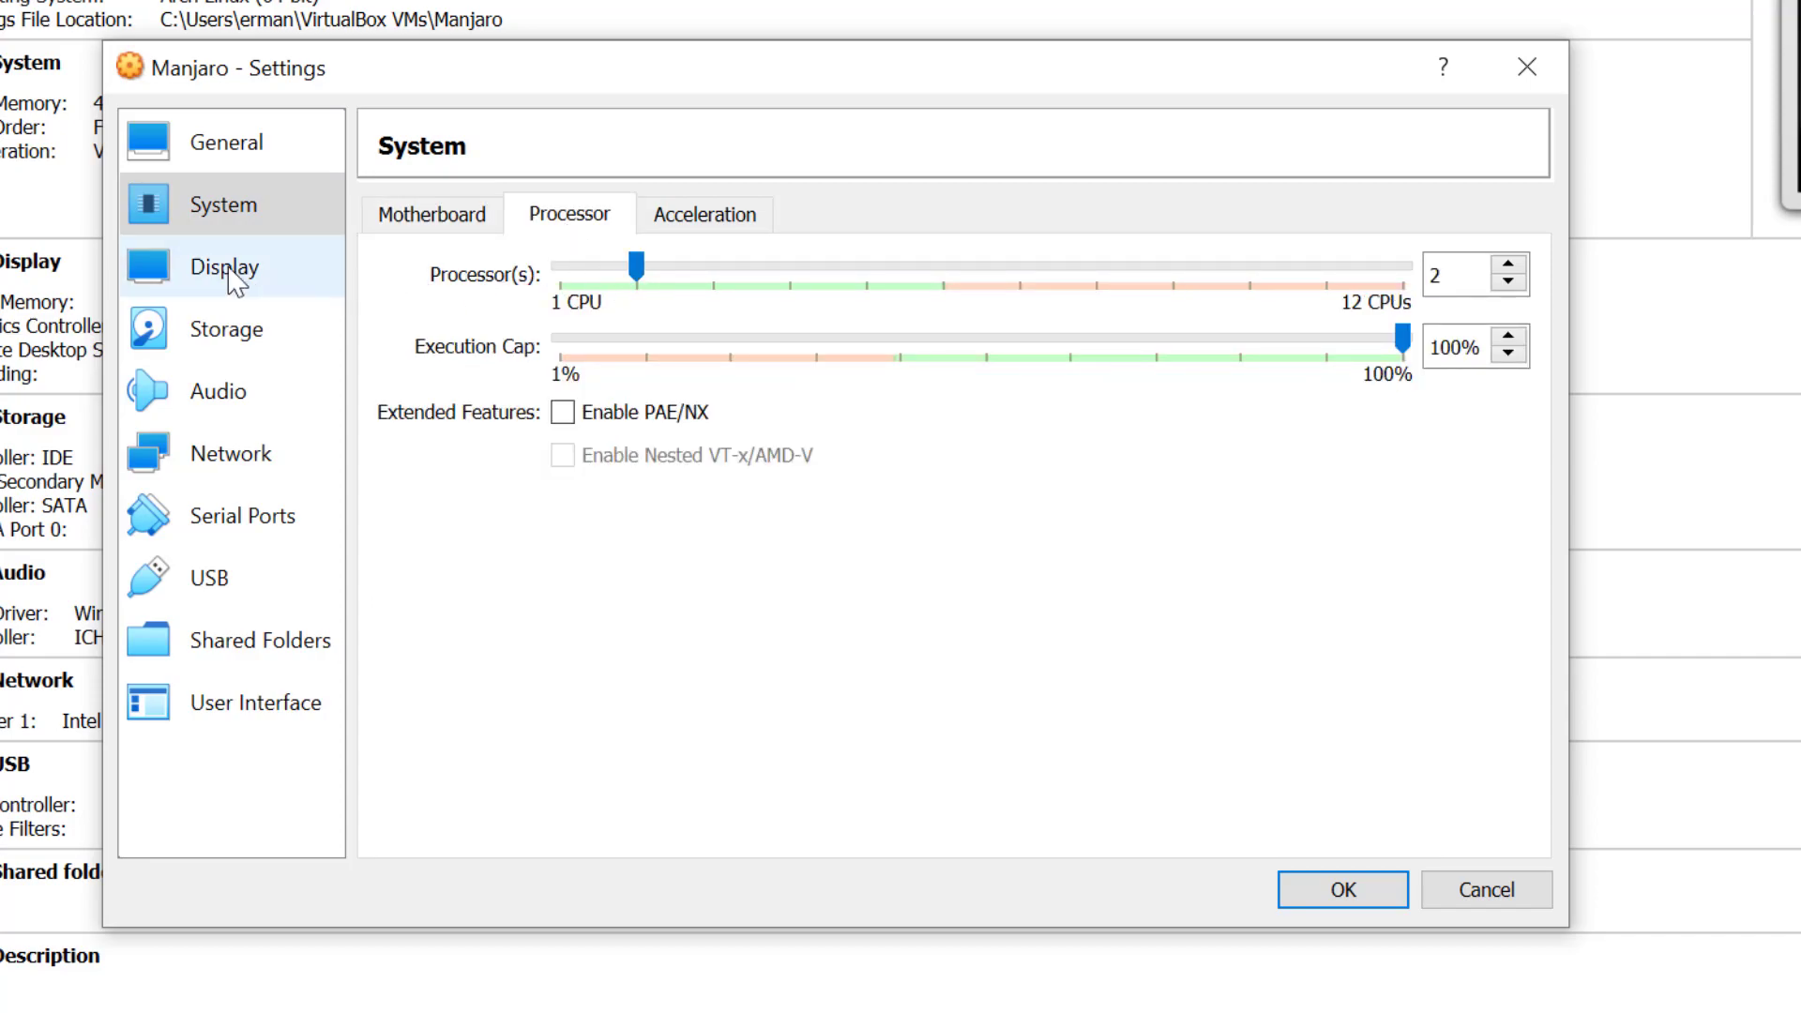
left_click(265, 279)
left_click(665, 267)
left_click_drag(665, 270, 1501, 262)
left_click(567, 542)
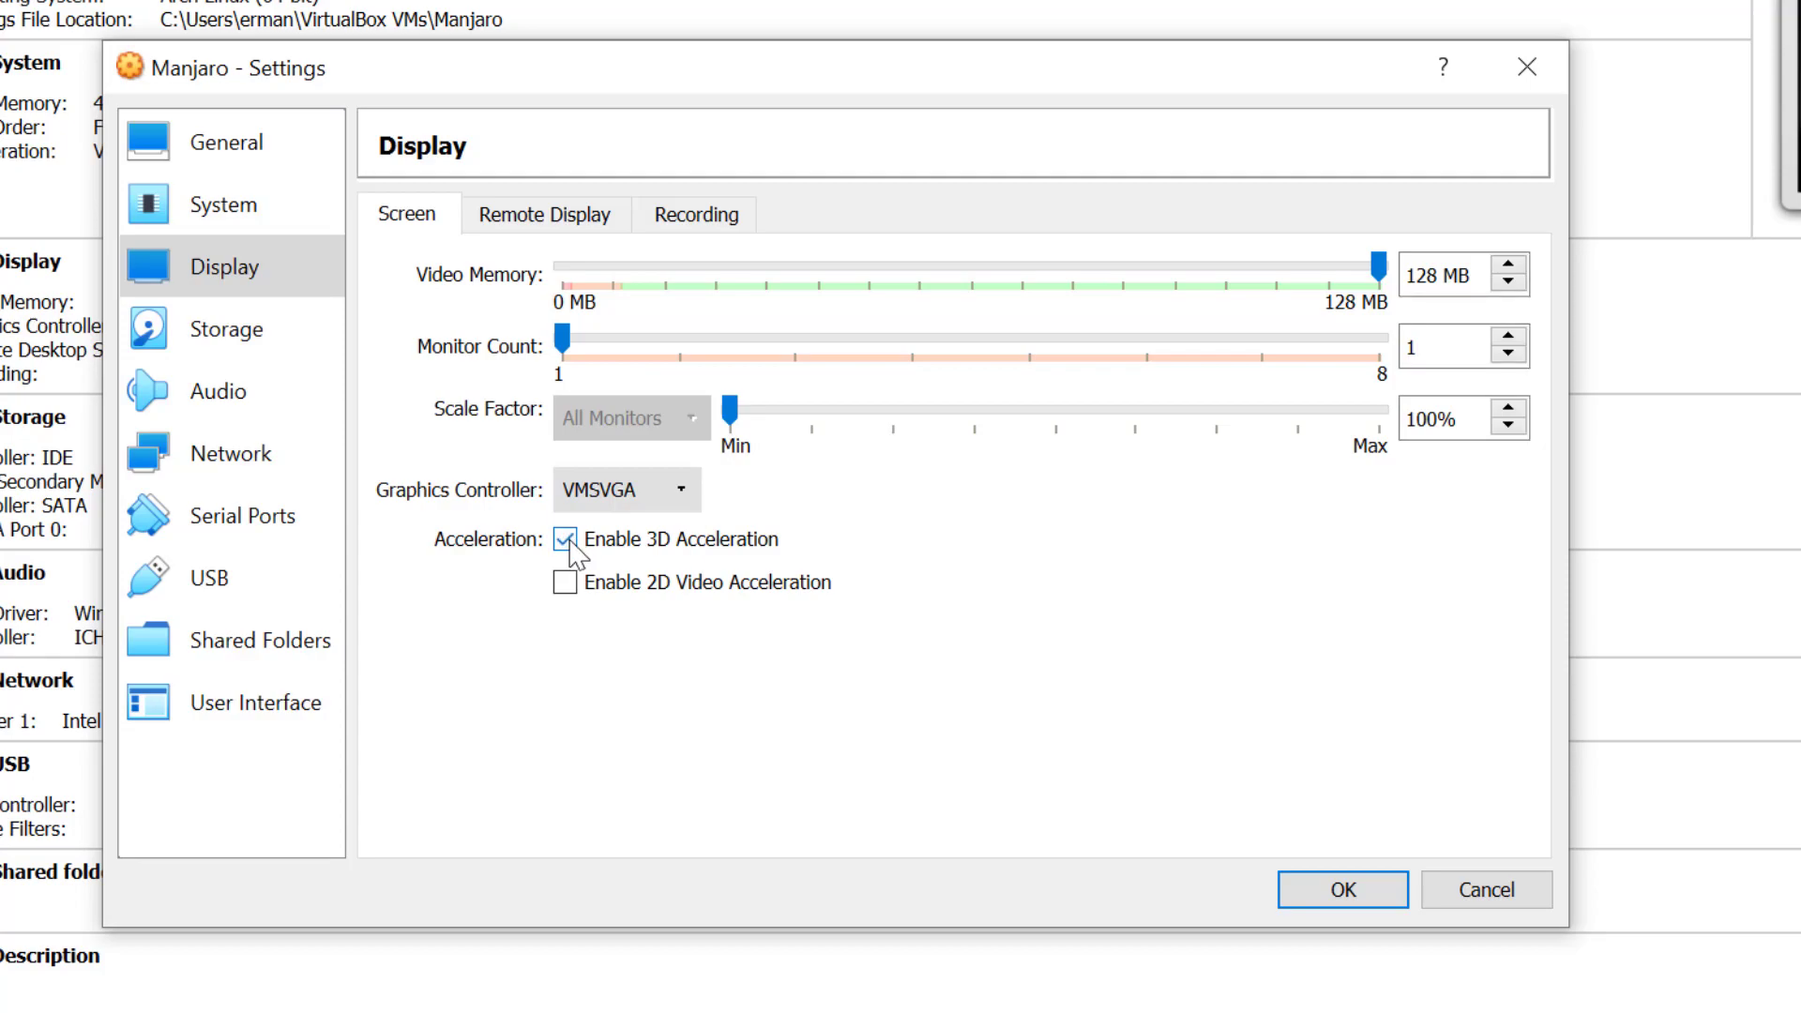
Attach the manjaro-architect 18.1.0 ISO to the empty optical drive.
left_click(263, 343)
left_click(541, 305)
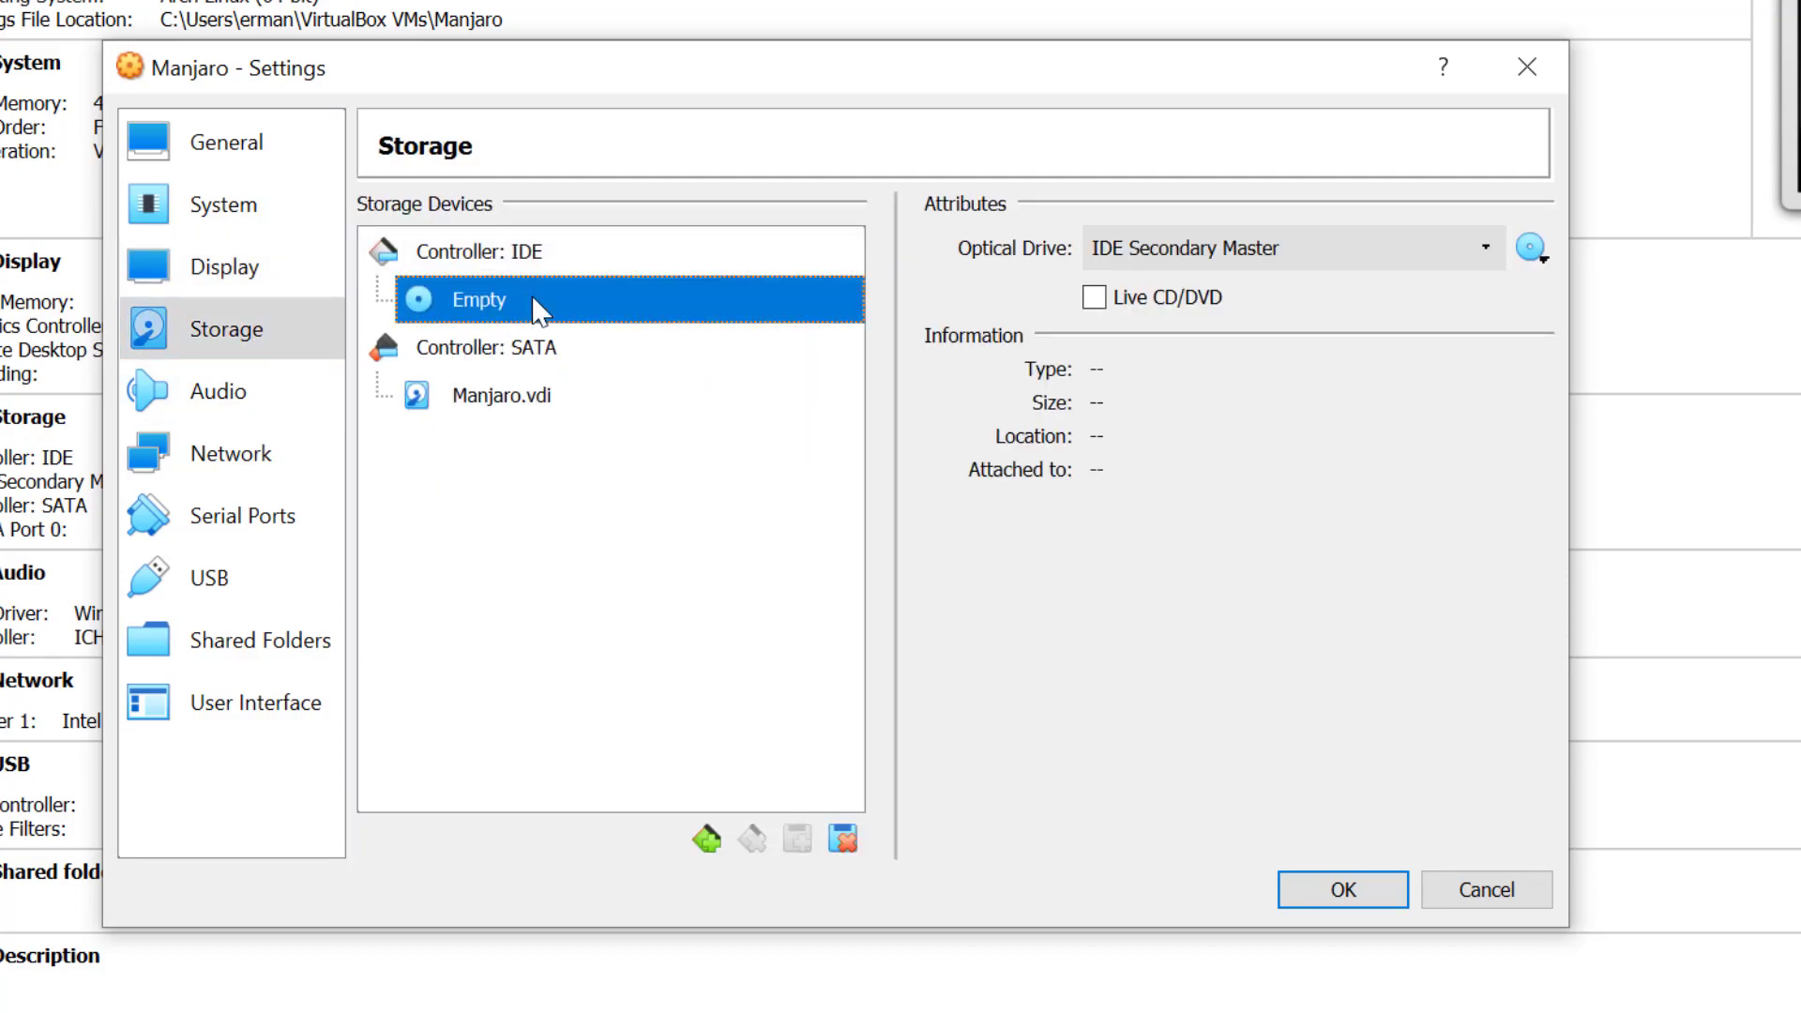
left_click(1529, 249)
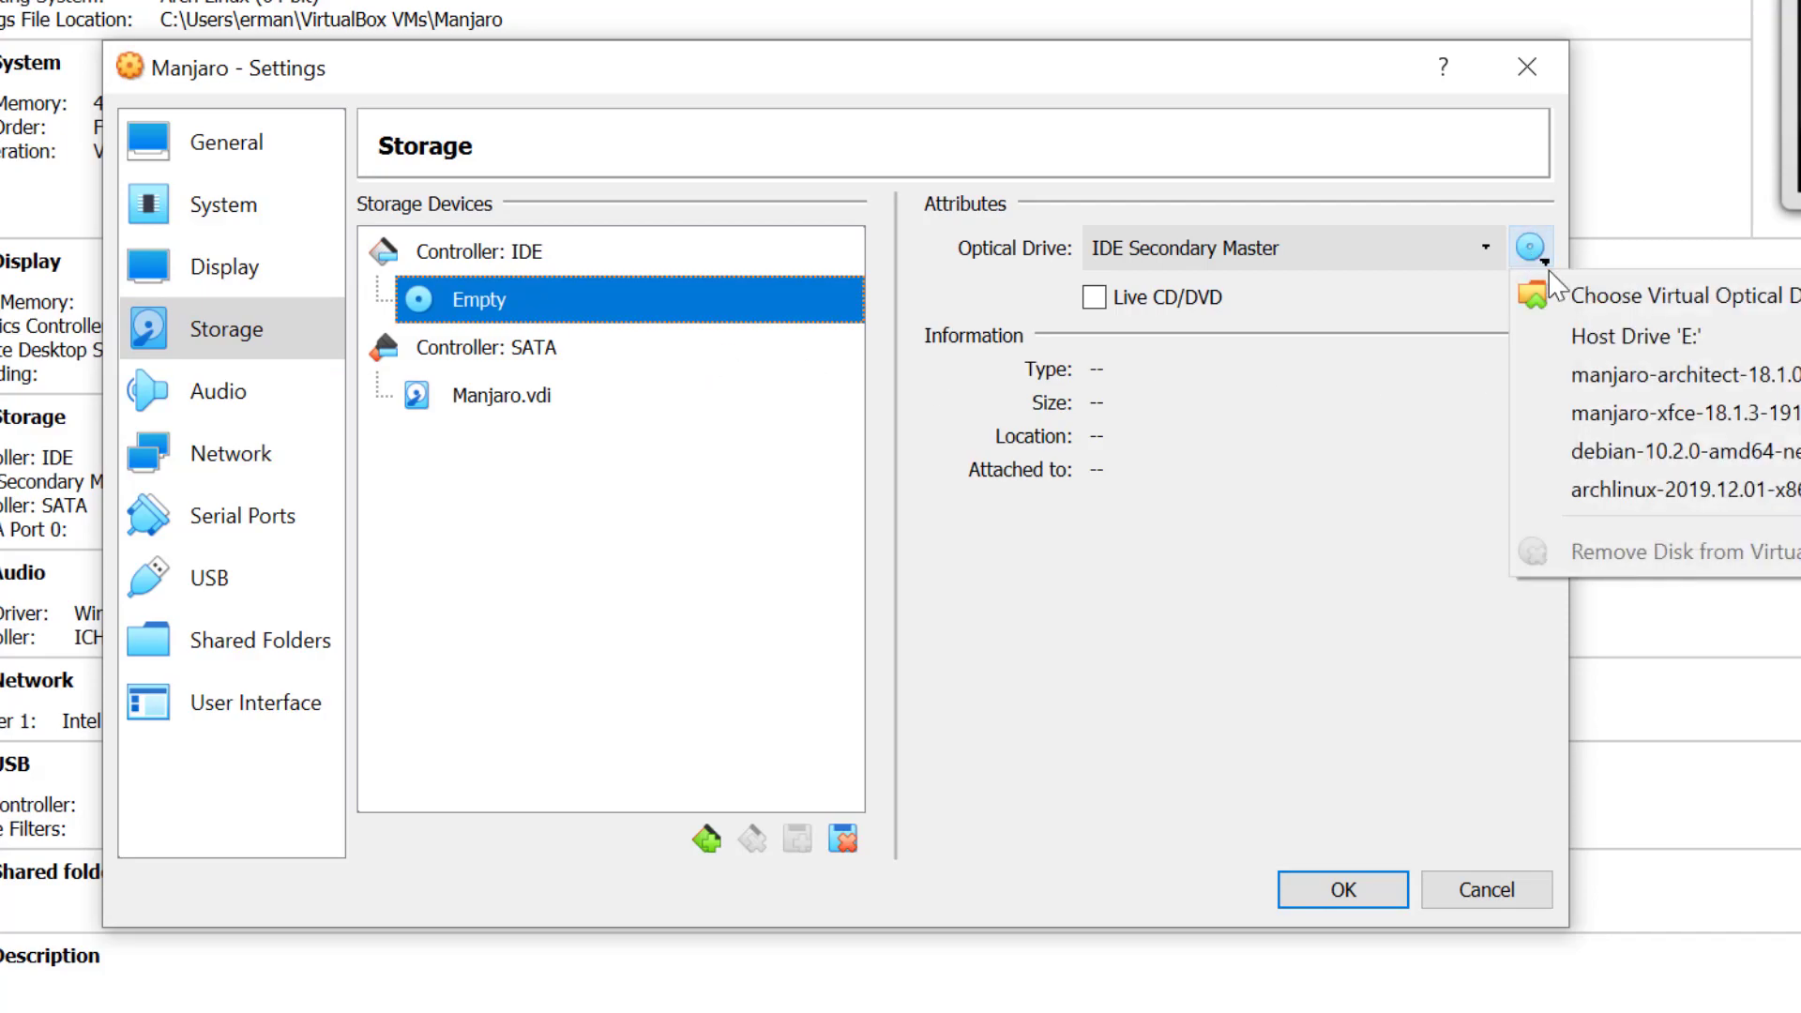
left_click(1579, 370)
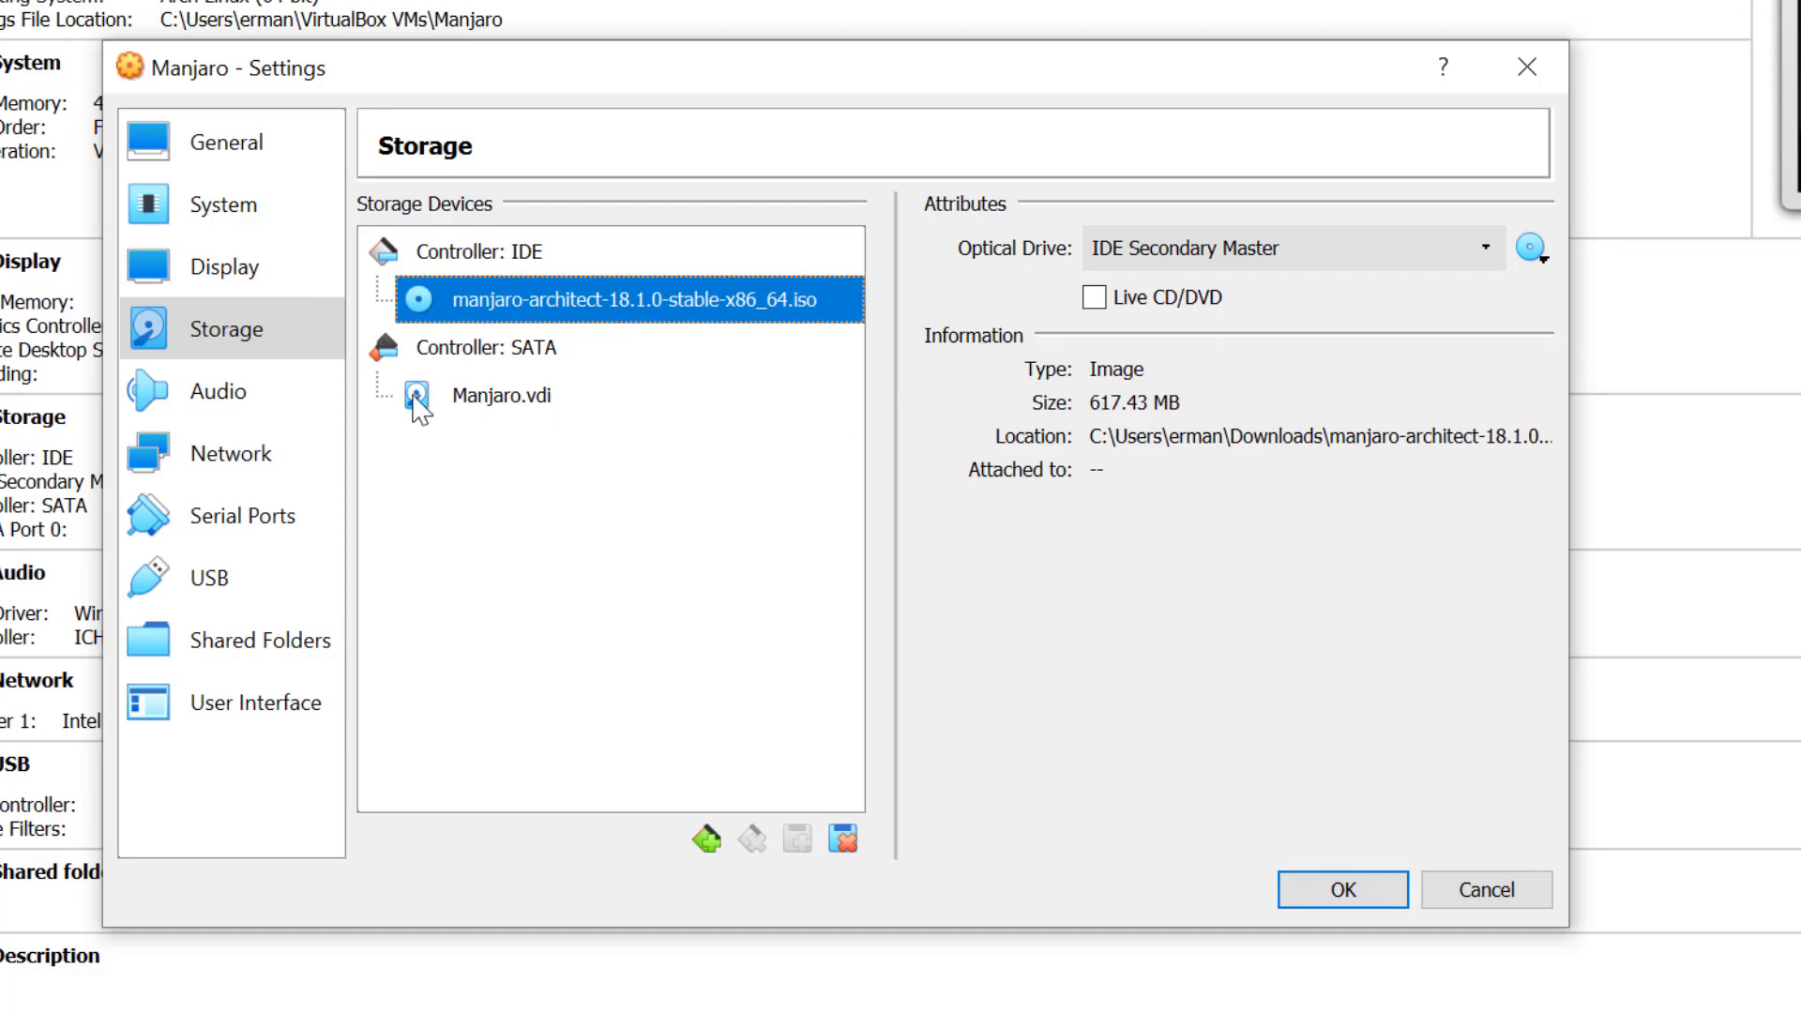
Set the network adapter to Bridged Adapter with promiscuous mode Allow All, and save the settings.
left_click(211, 451)
left_click(634, 333)
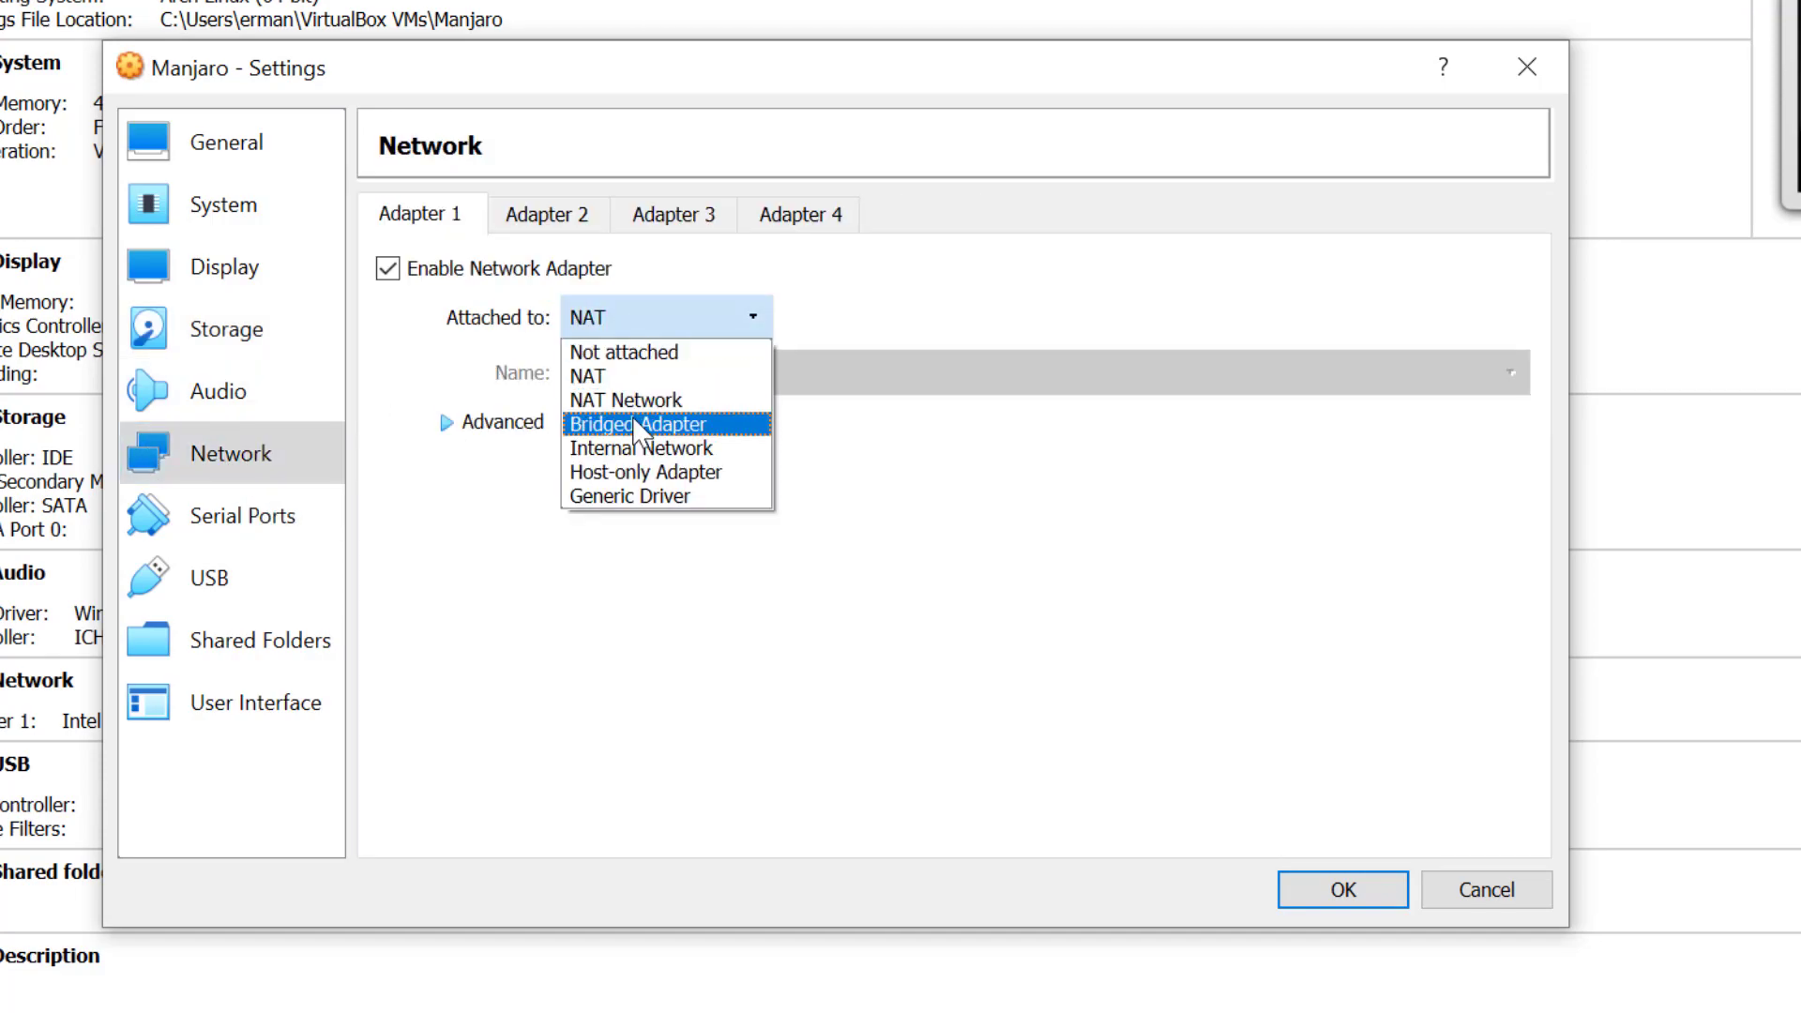
left_click(611, 413)
left_click(450, 423)
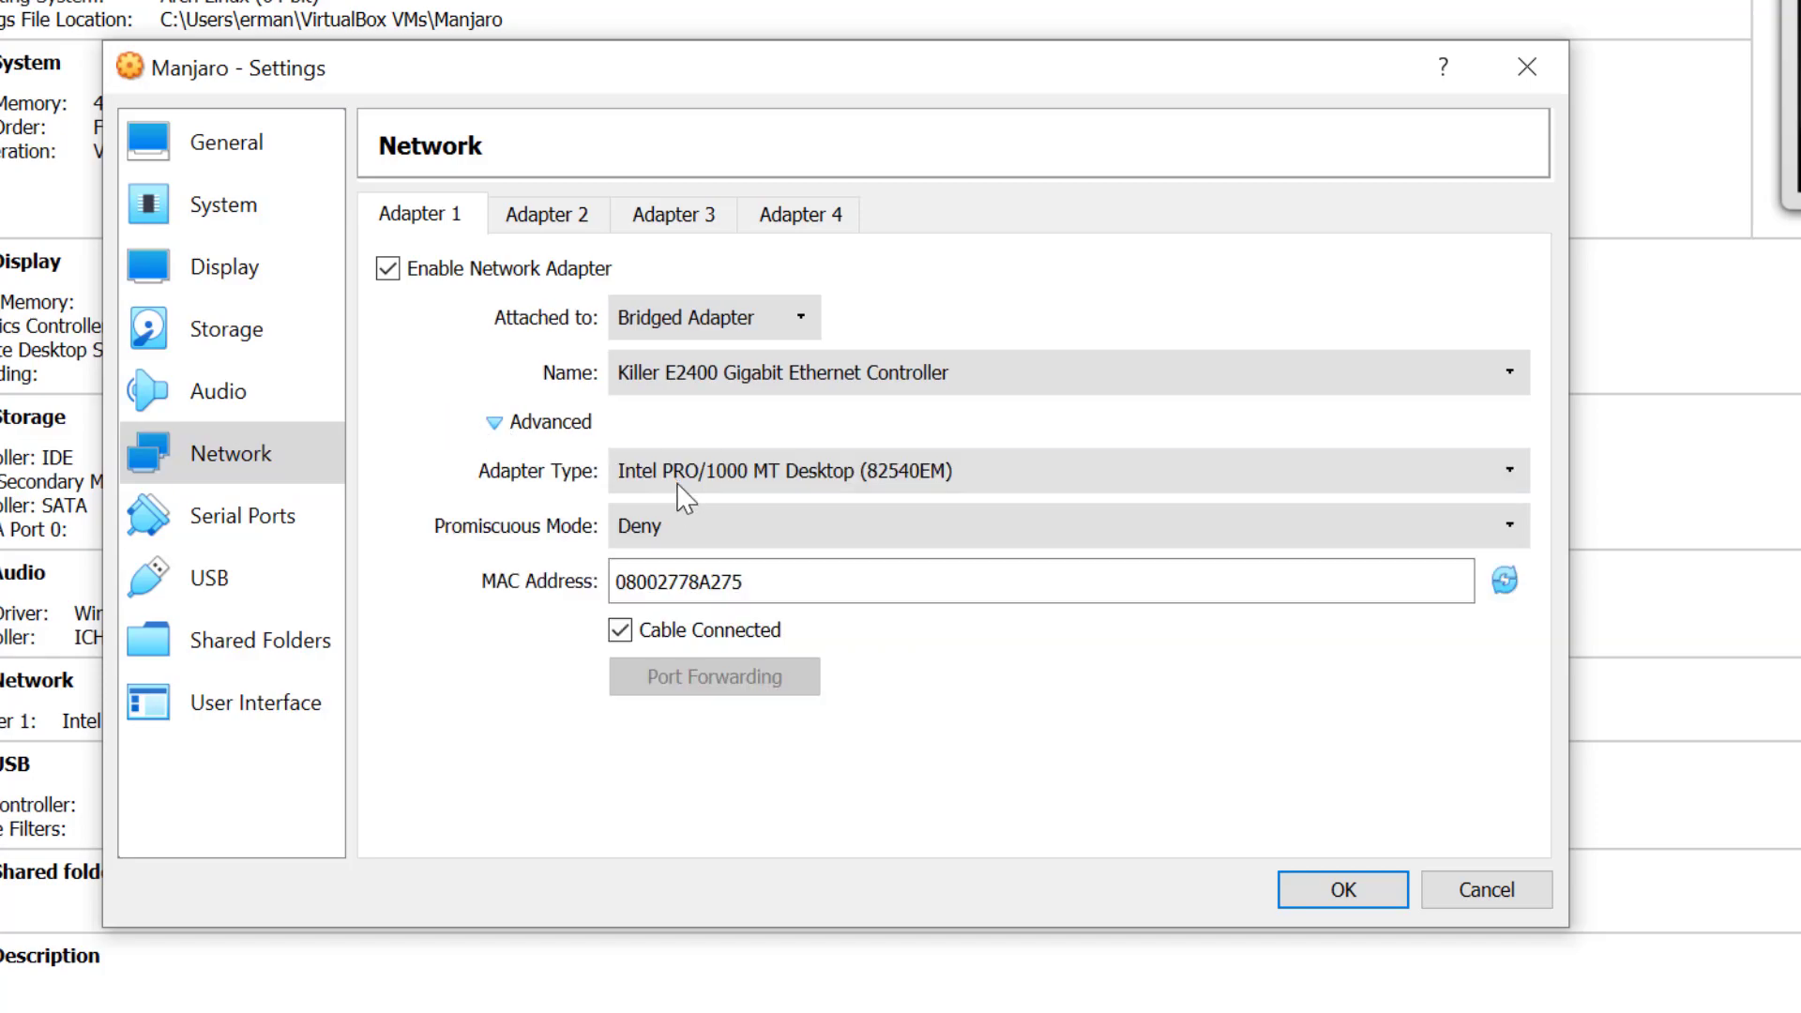
left_click(703, 527)
left_click(696, 596)
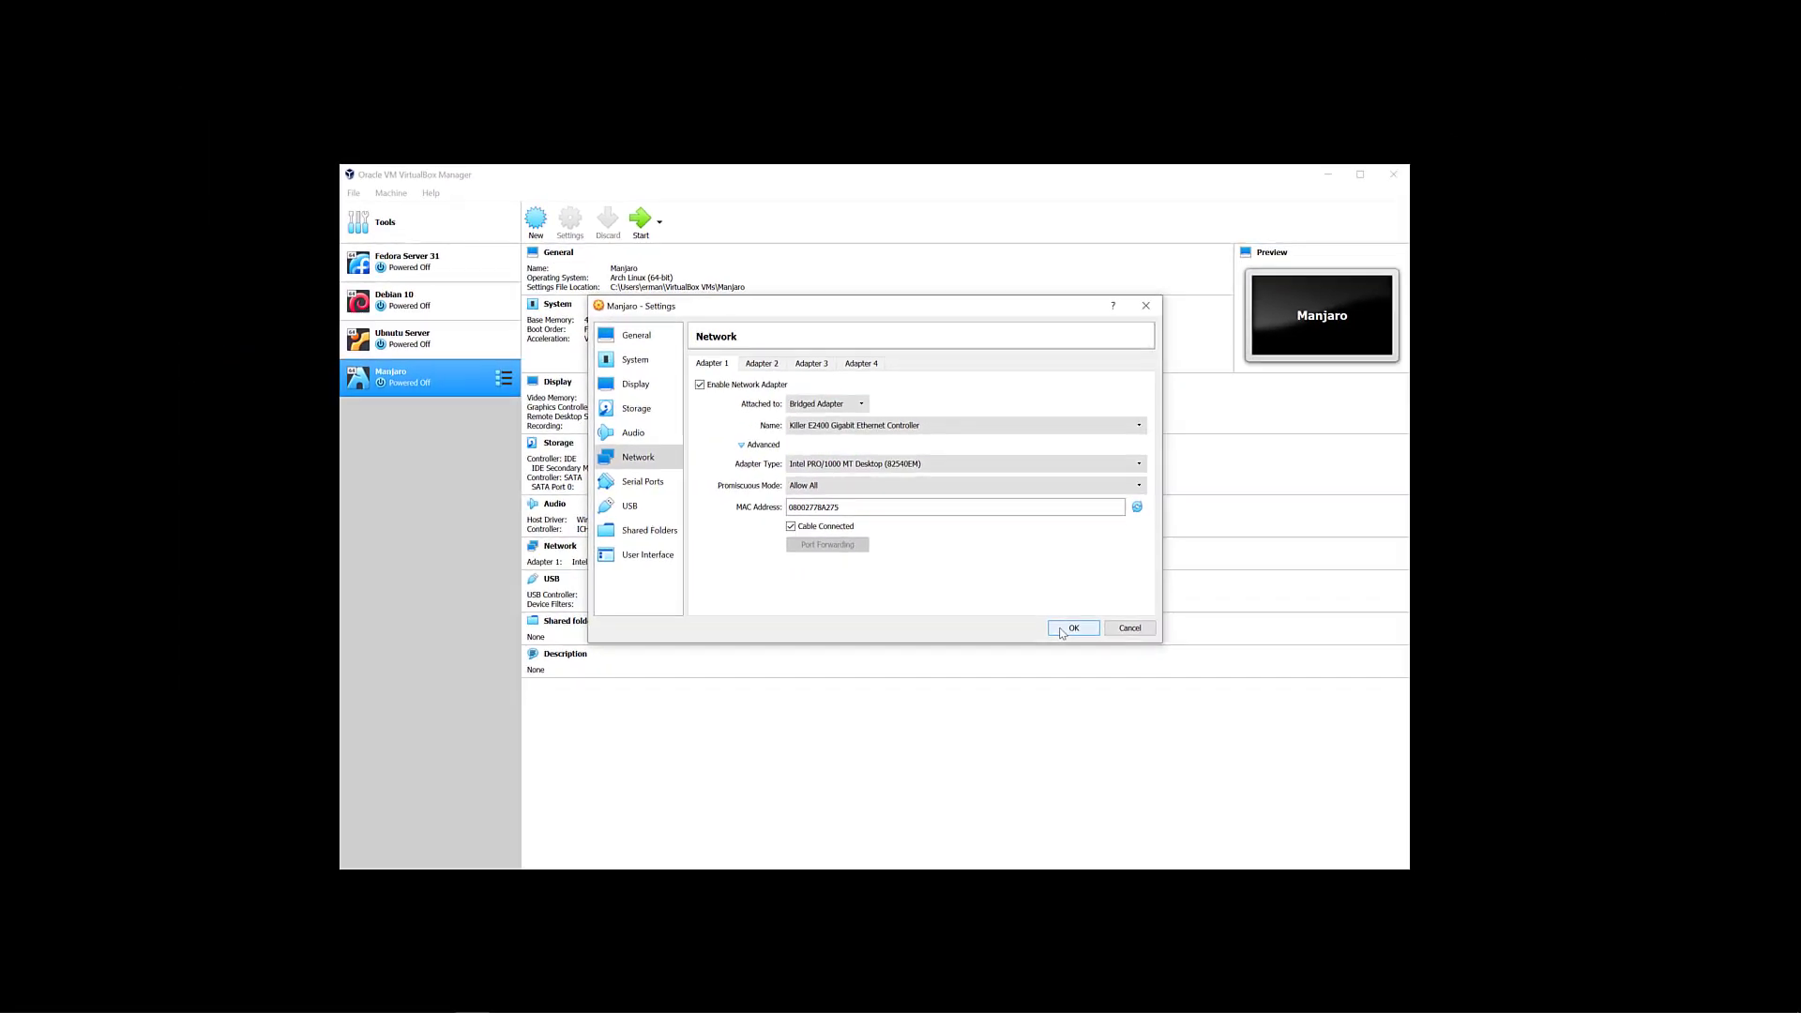
left_click(1073, 628)
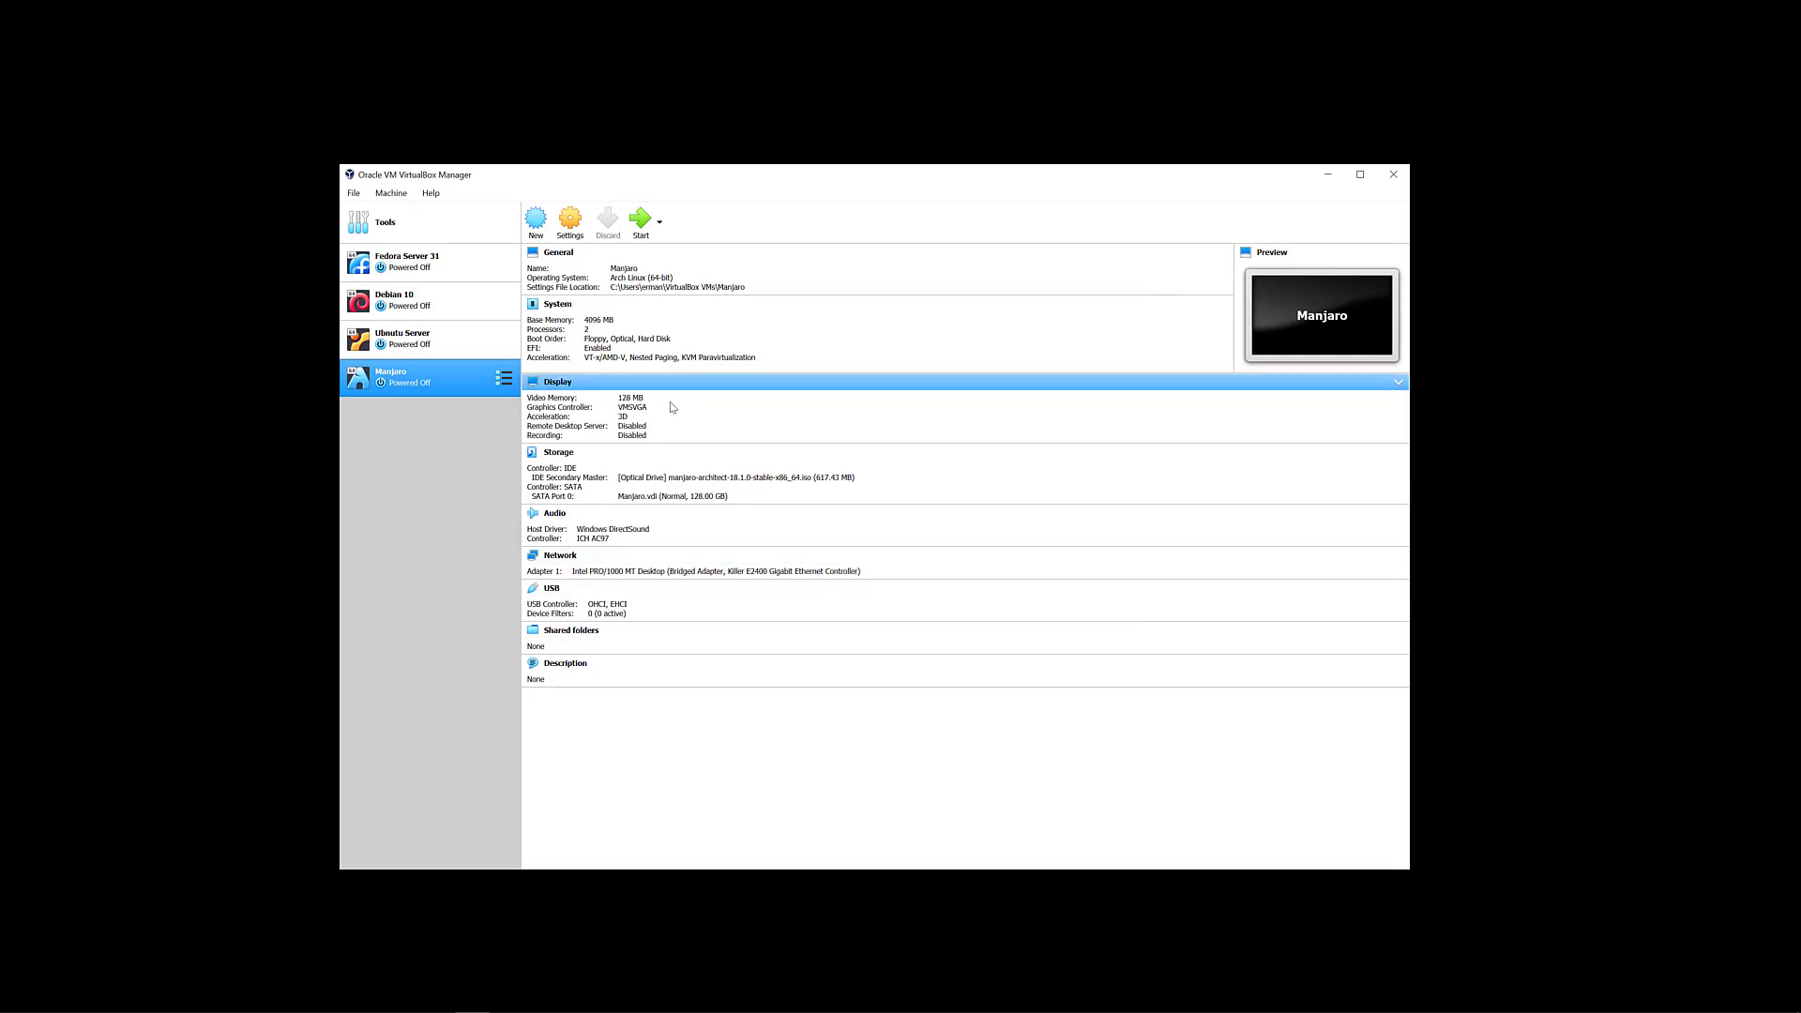
Start the Manjaro VM, minimize the VirtualBox Manager and reposition the VM window.
left_click(639, 225)
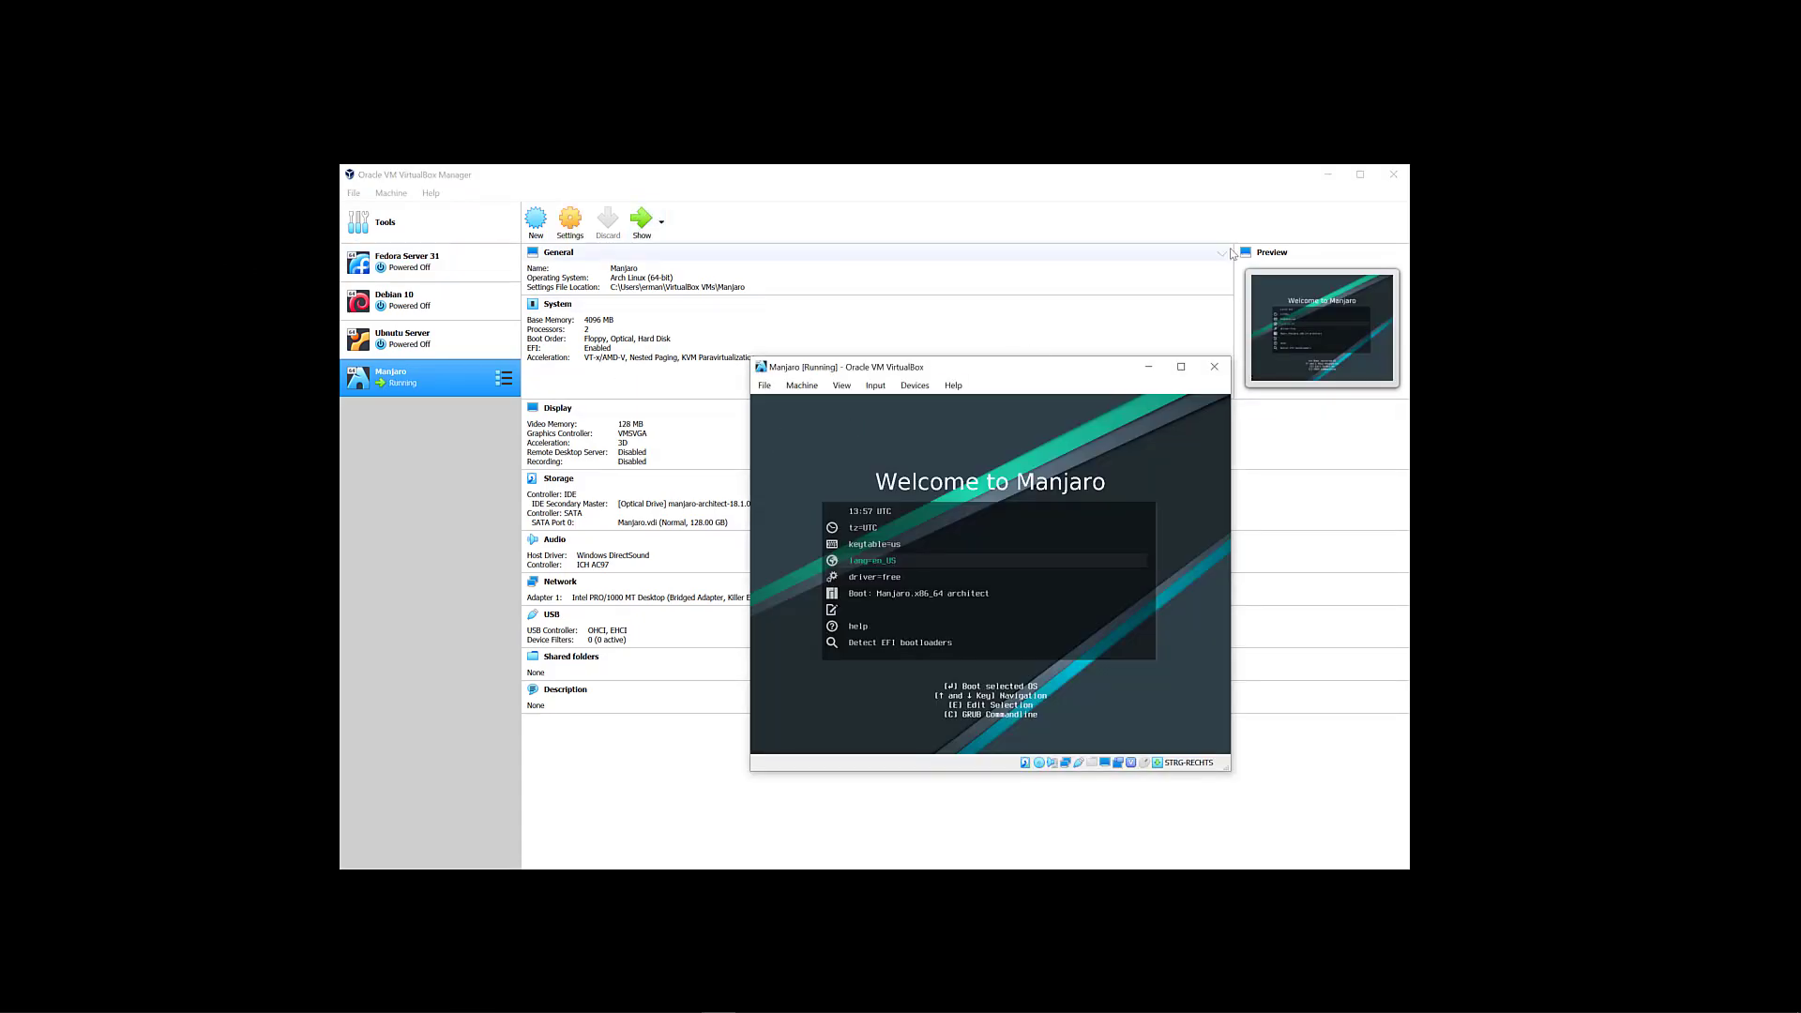
left_click(1328, 175)
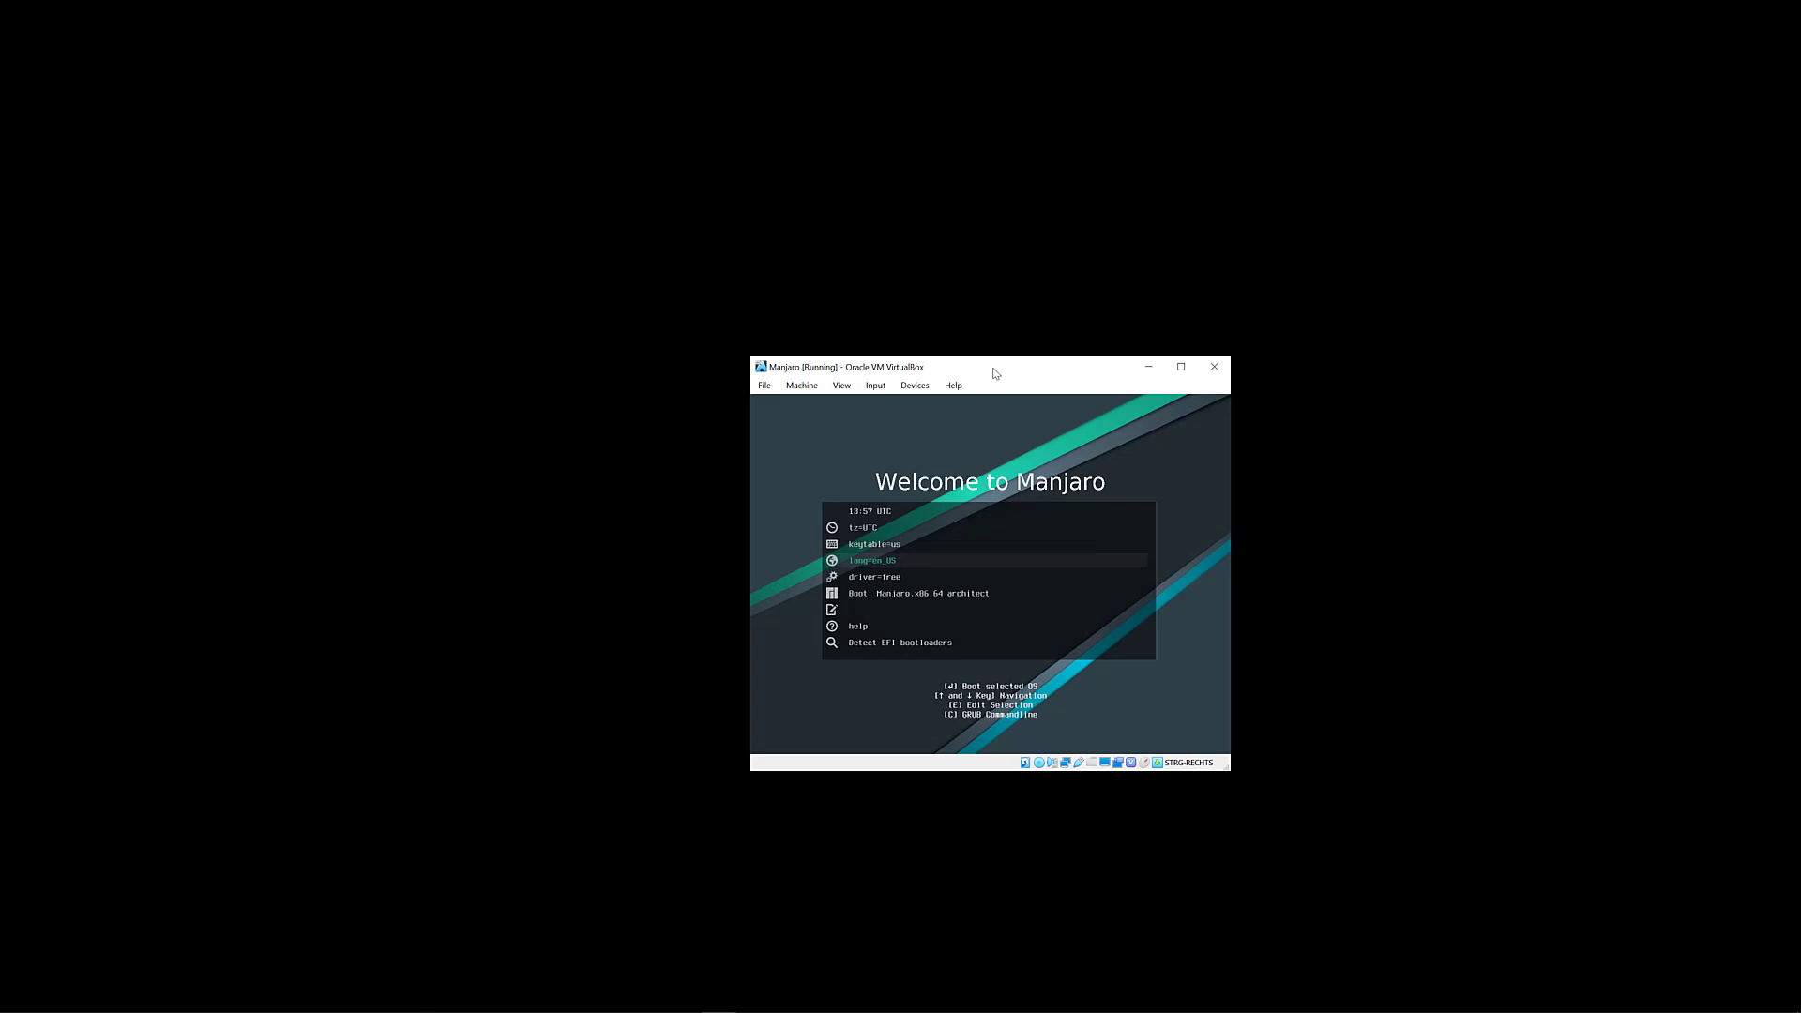
left_click_drag(996, 370, 813, 308)
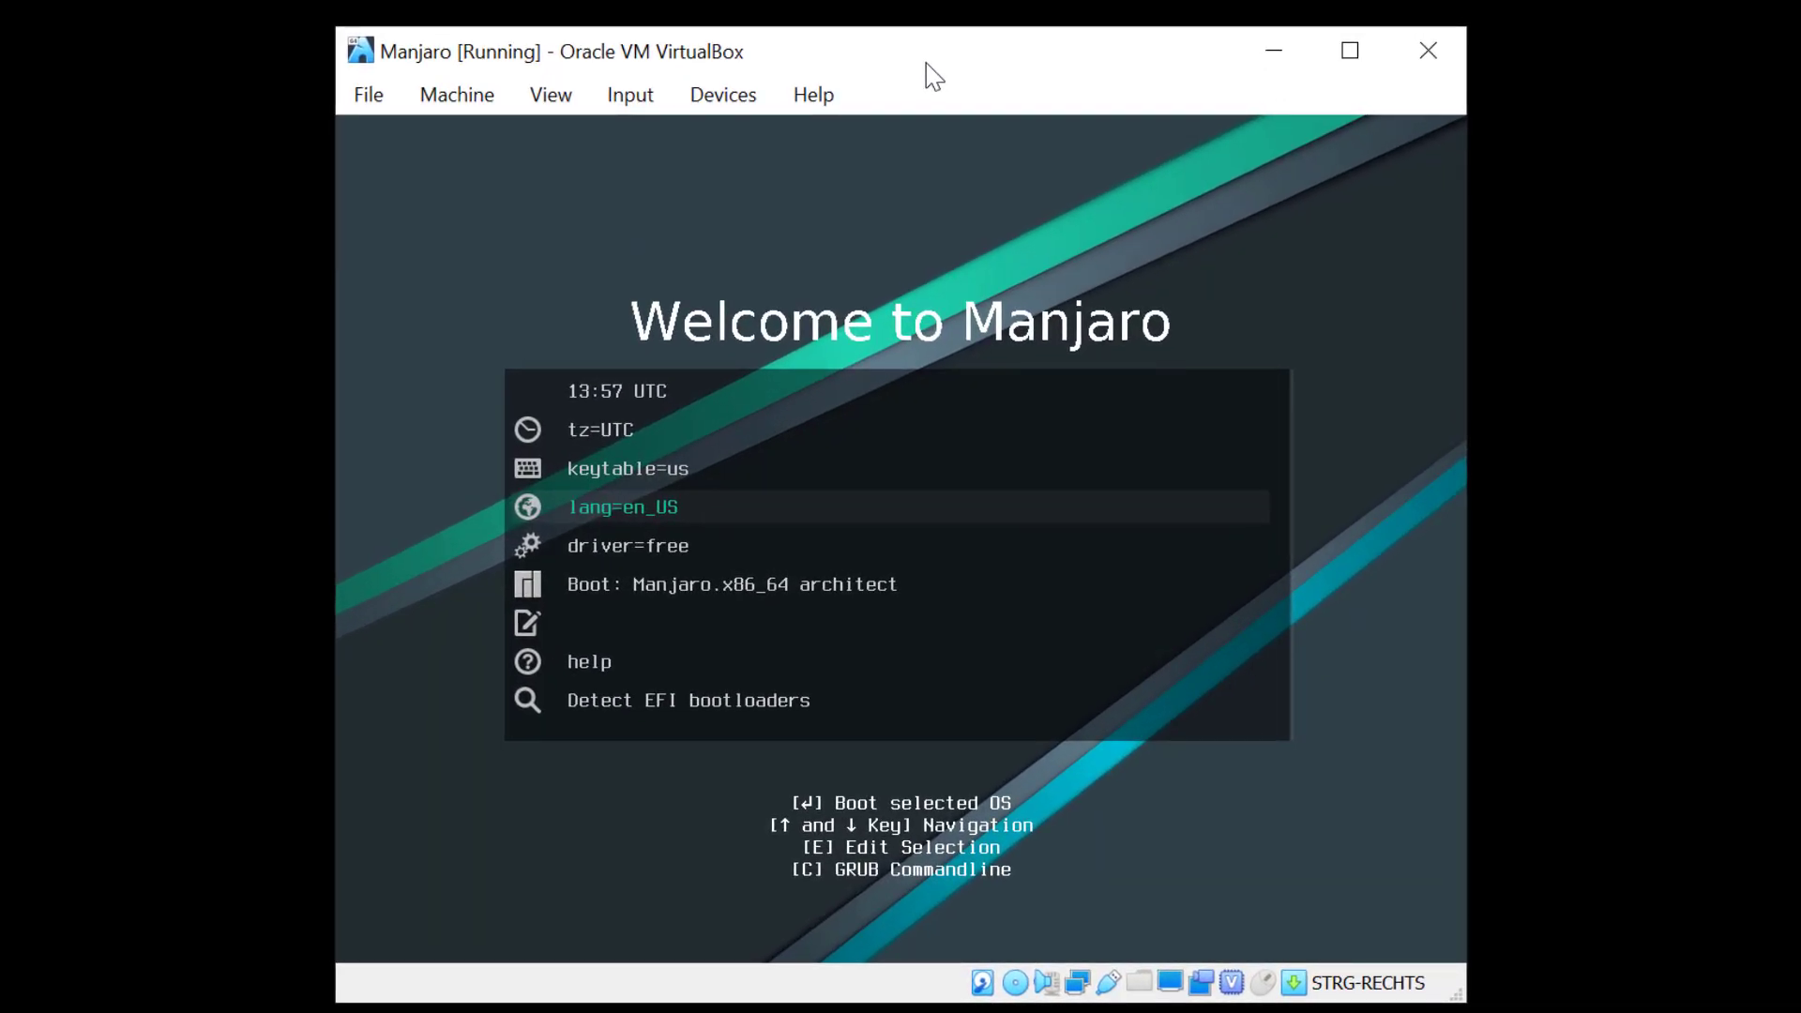
Set the boot keytable to ch and boot the Manjaro.x86_64 architect entry.
key("Up")
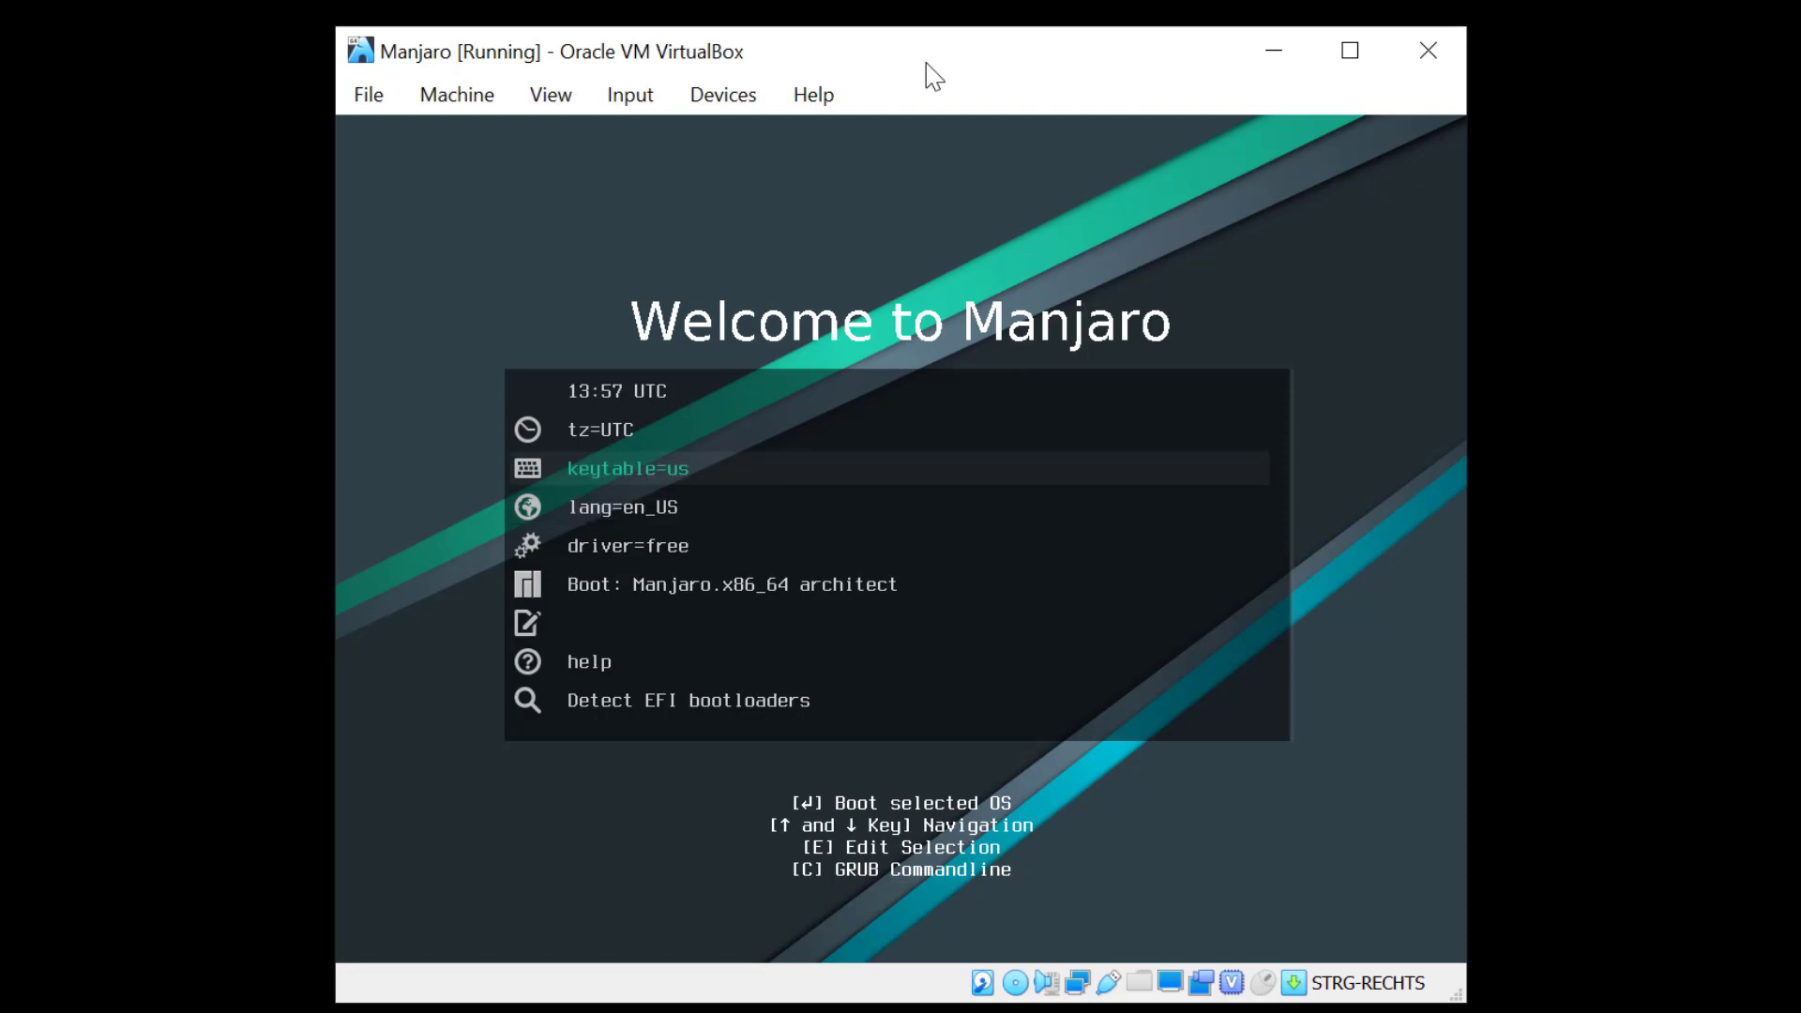
key("Return")
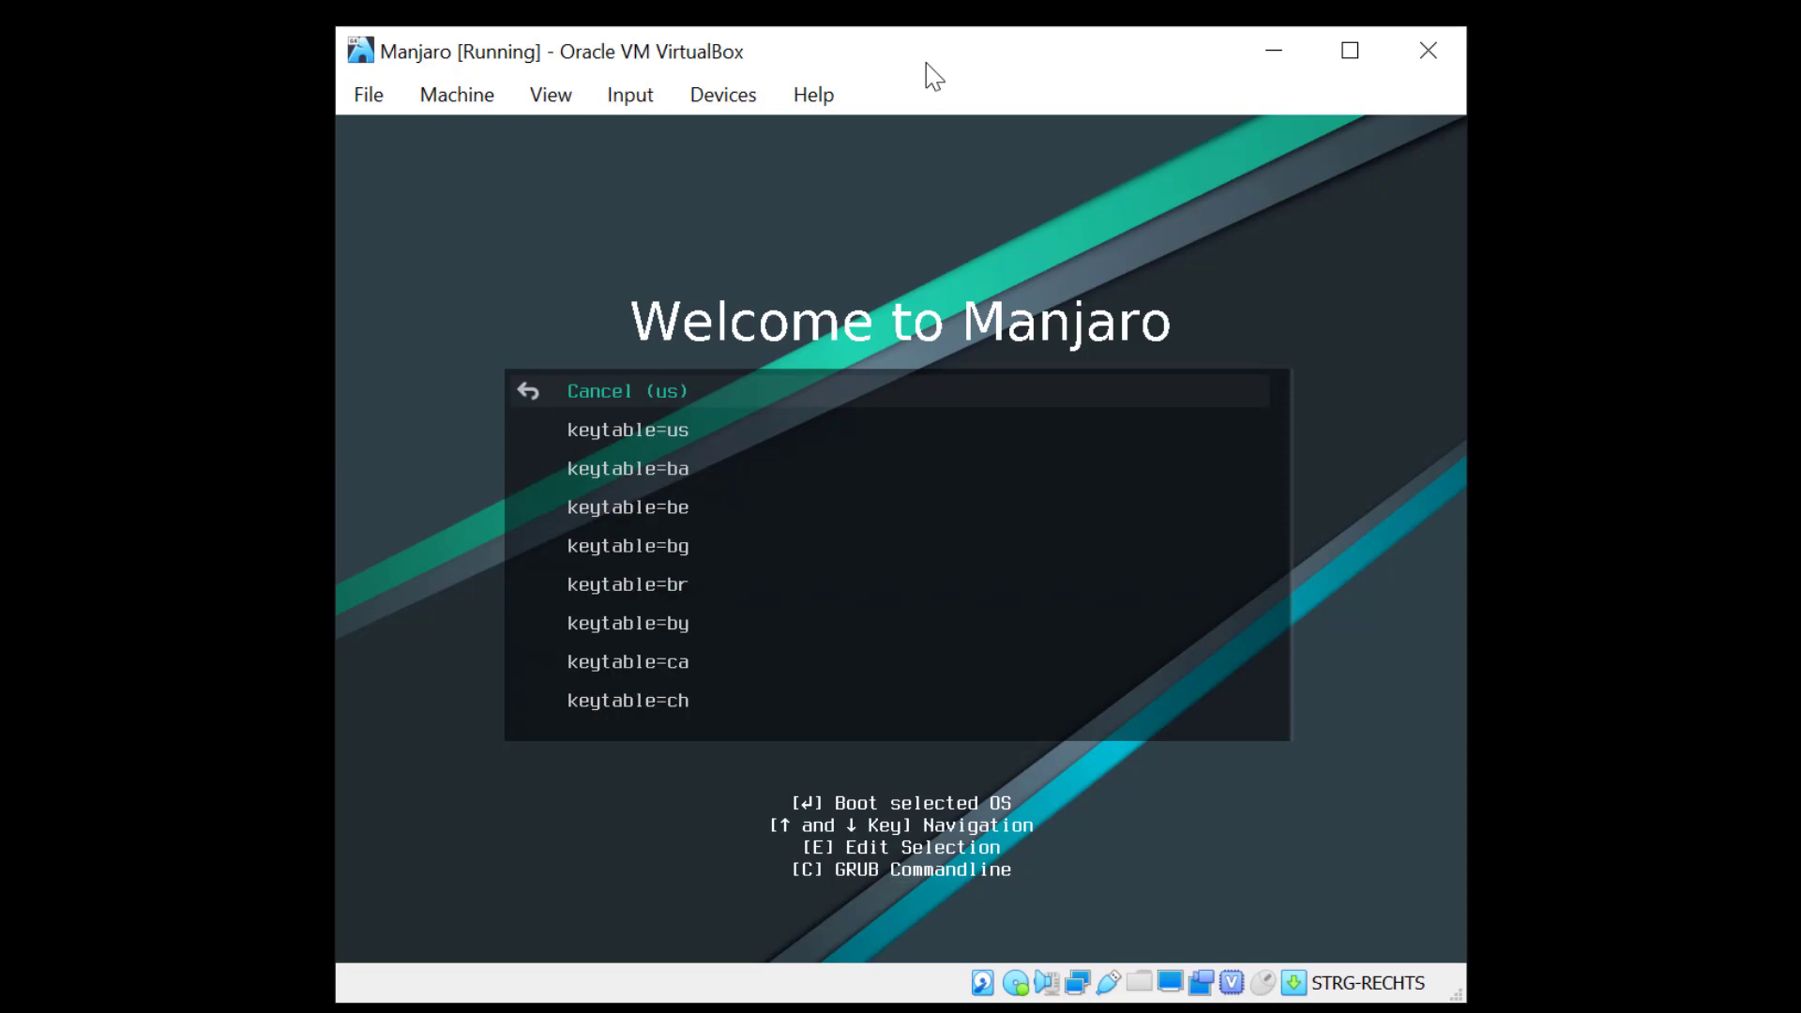
key("Down")
key("Down")
key("Down")
key("Down")
key("Down")
key("Down")
key("Down")
key("Down")
key("Return")
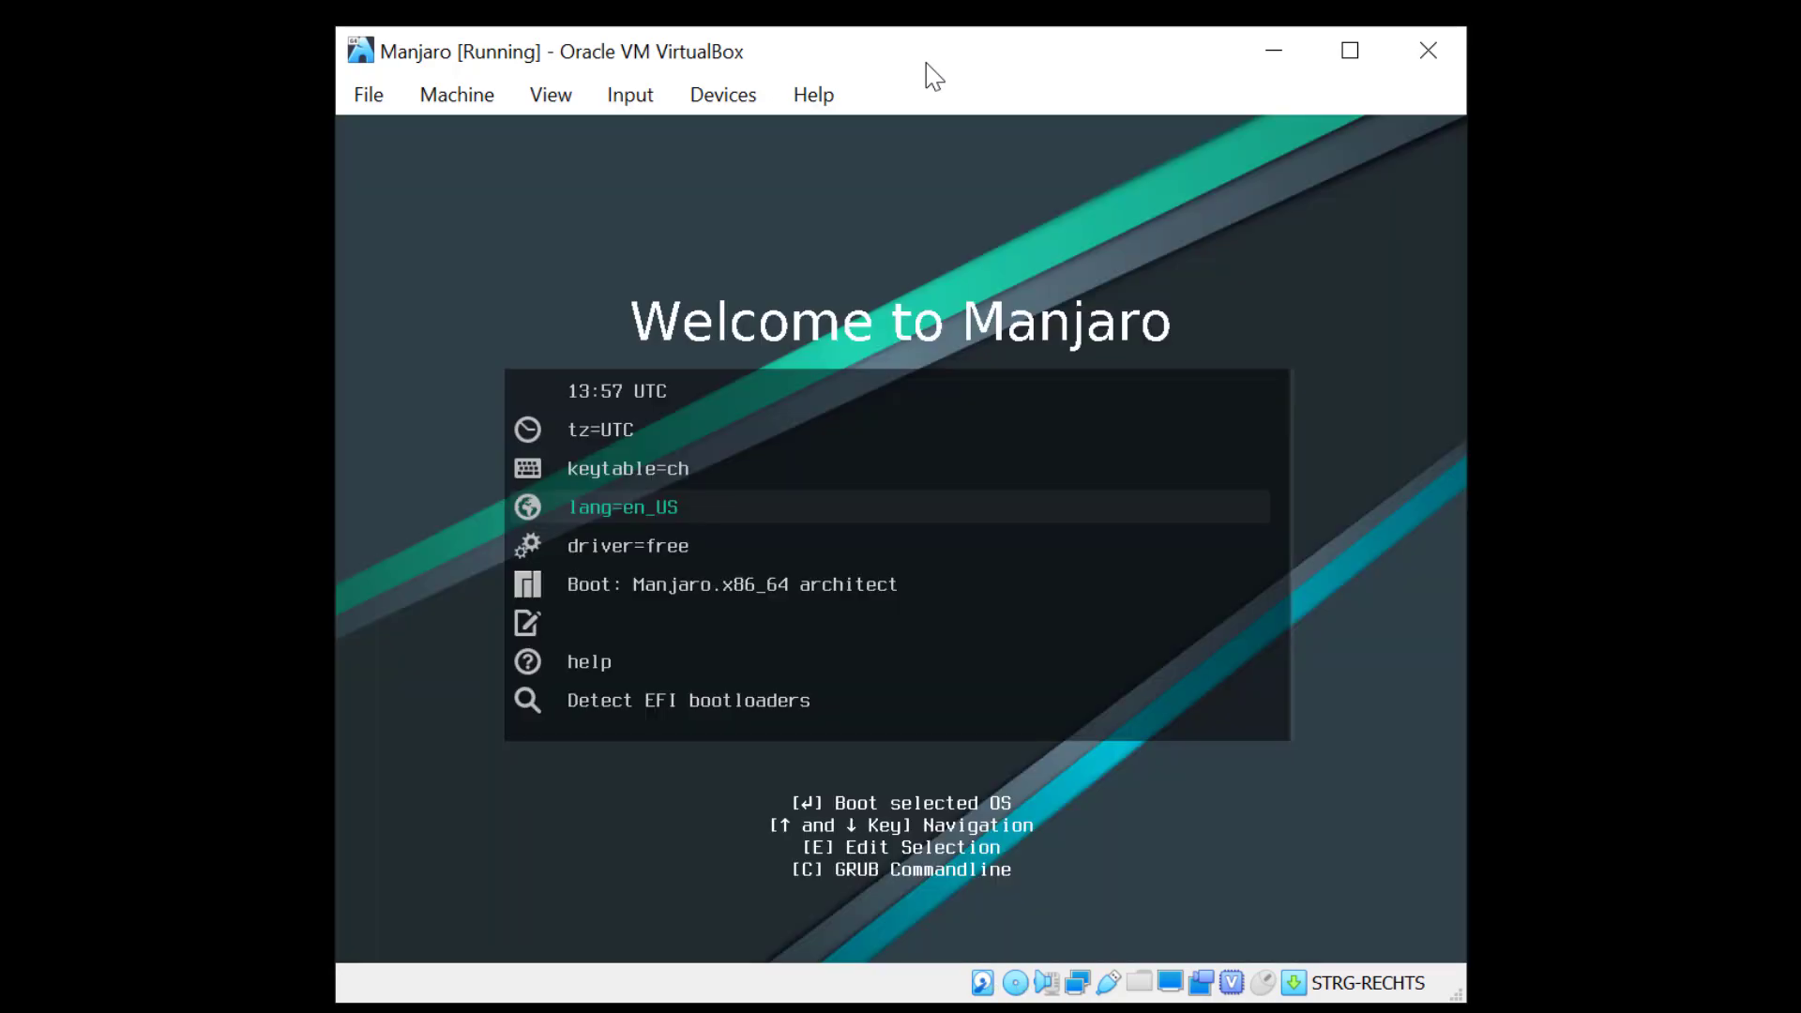
key("Down")
key("Down")
key("Return")
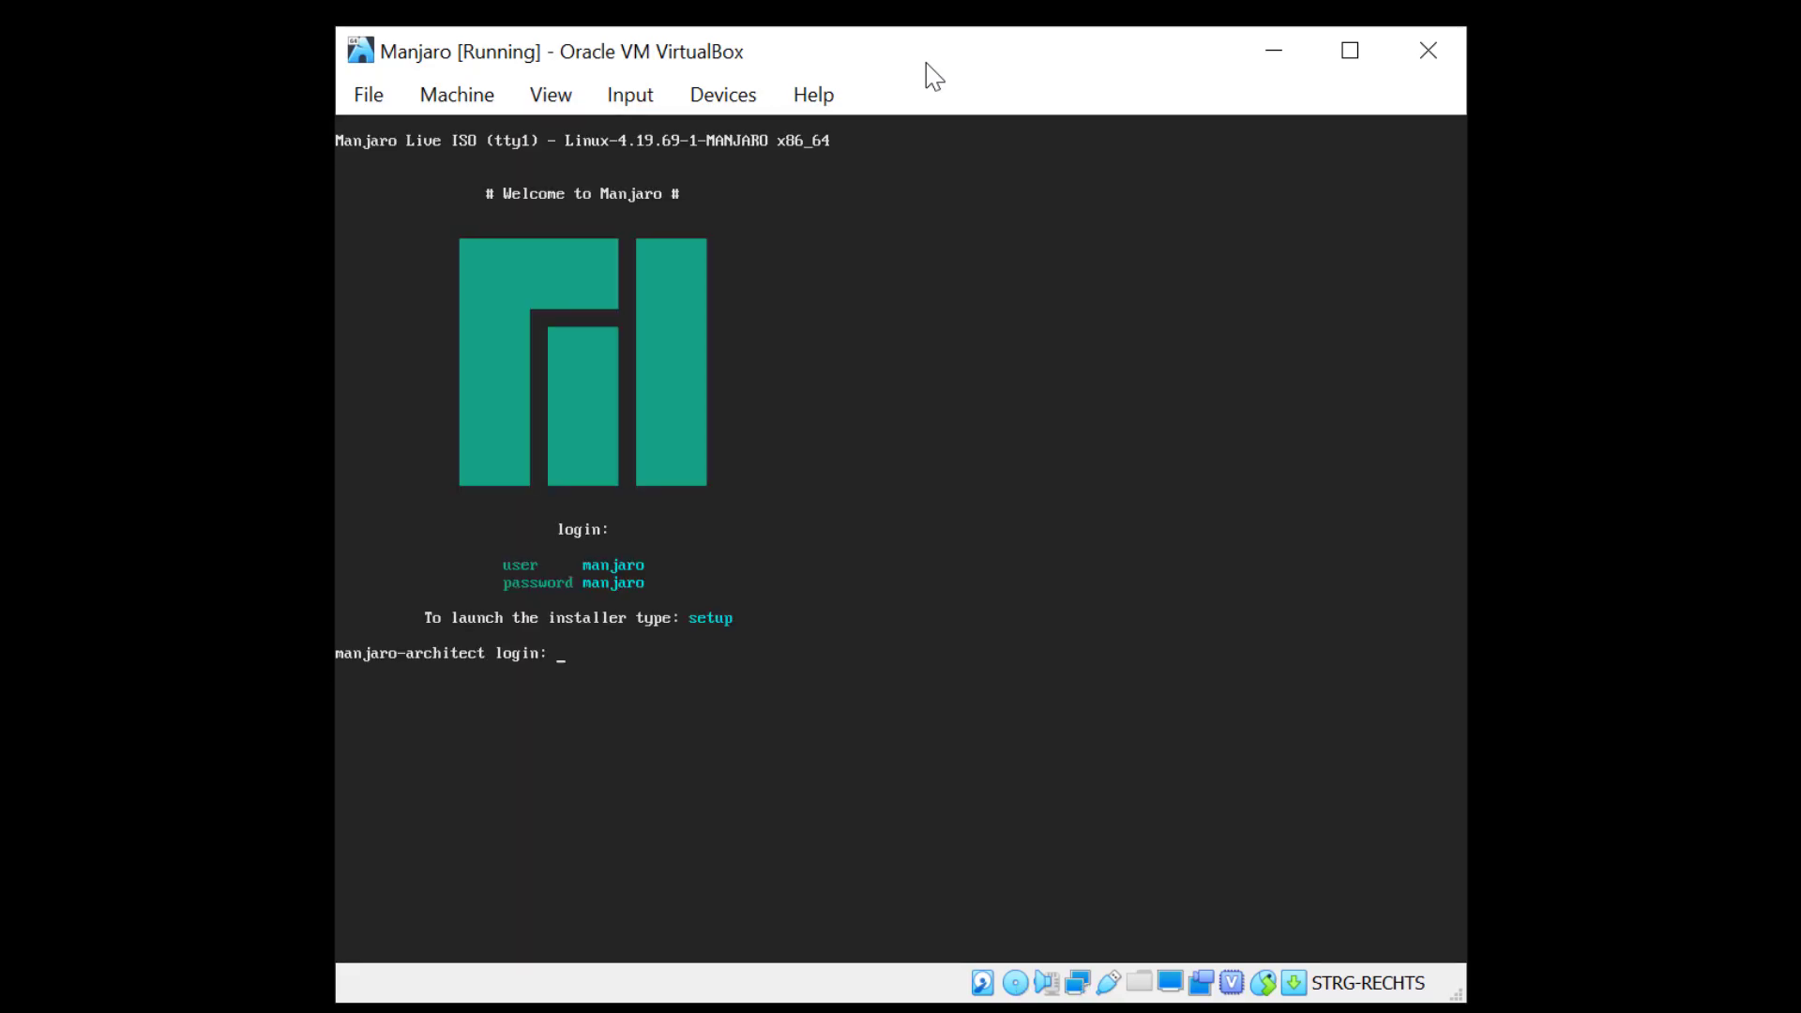
Log in to the live console as the manjaro user and run the setup command.
type("manjaro")
key("Return")
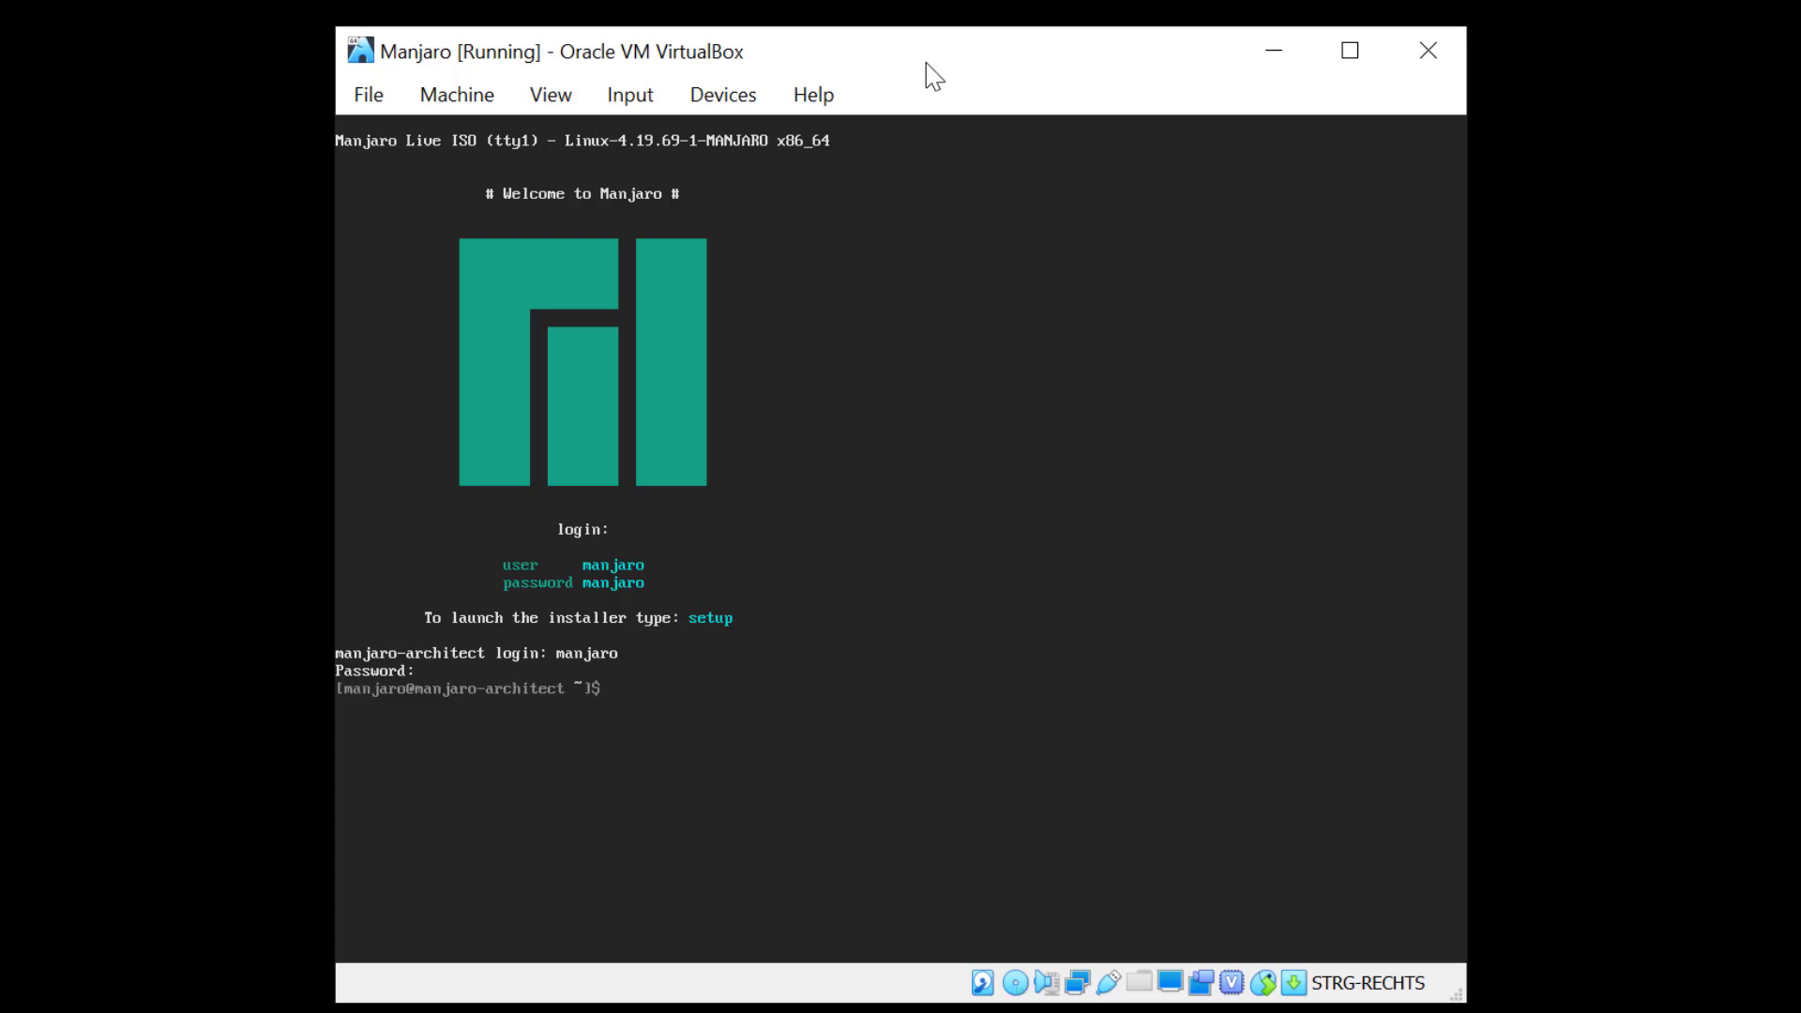
type("setup")
key("Return")
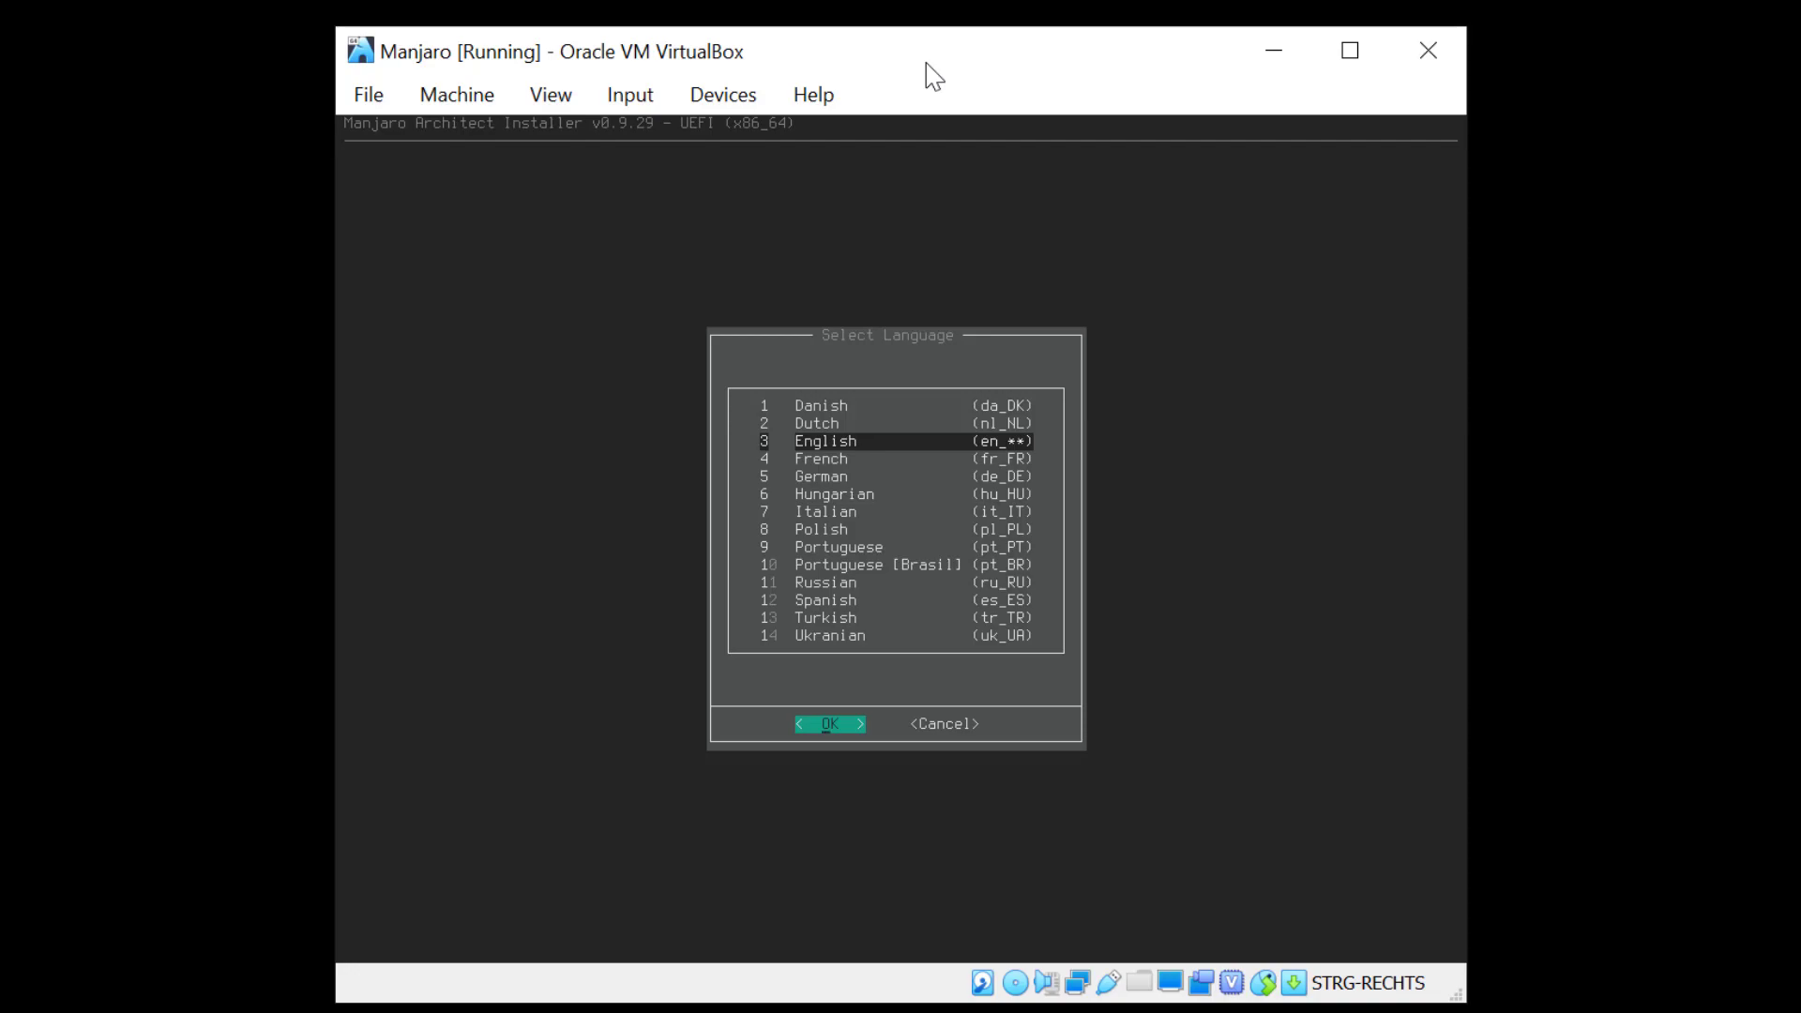
Choose English as the installer language and dismiss the welcome notes.
key("Return")
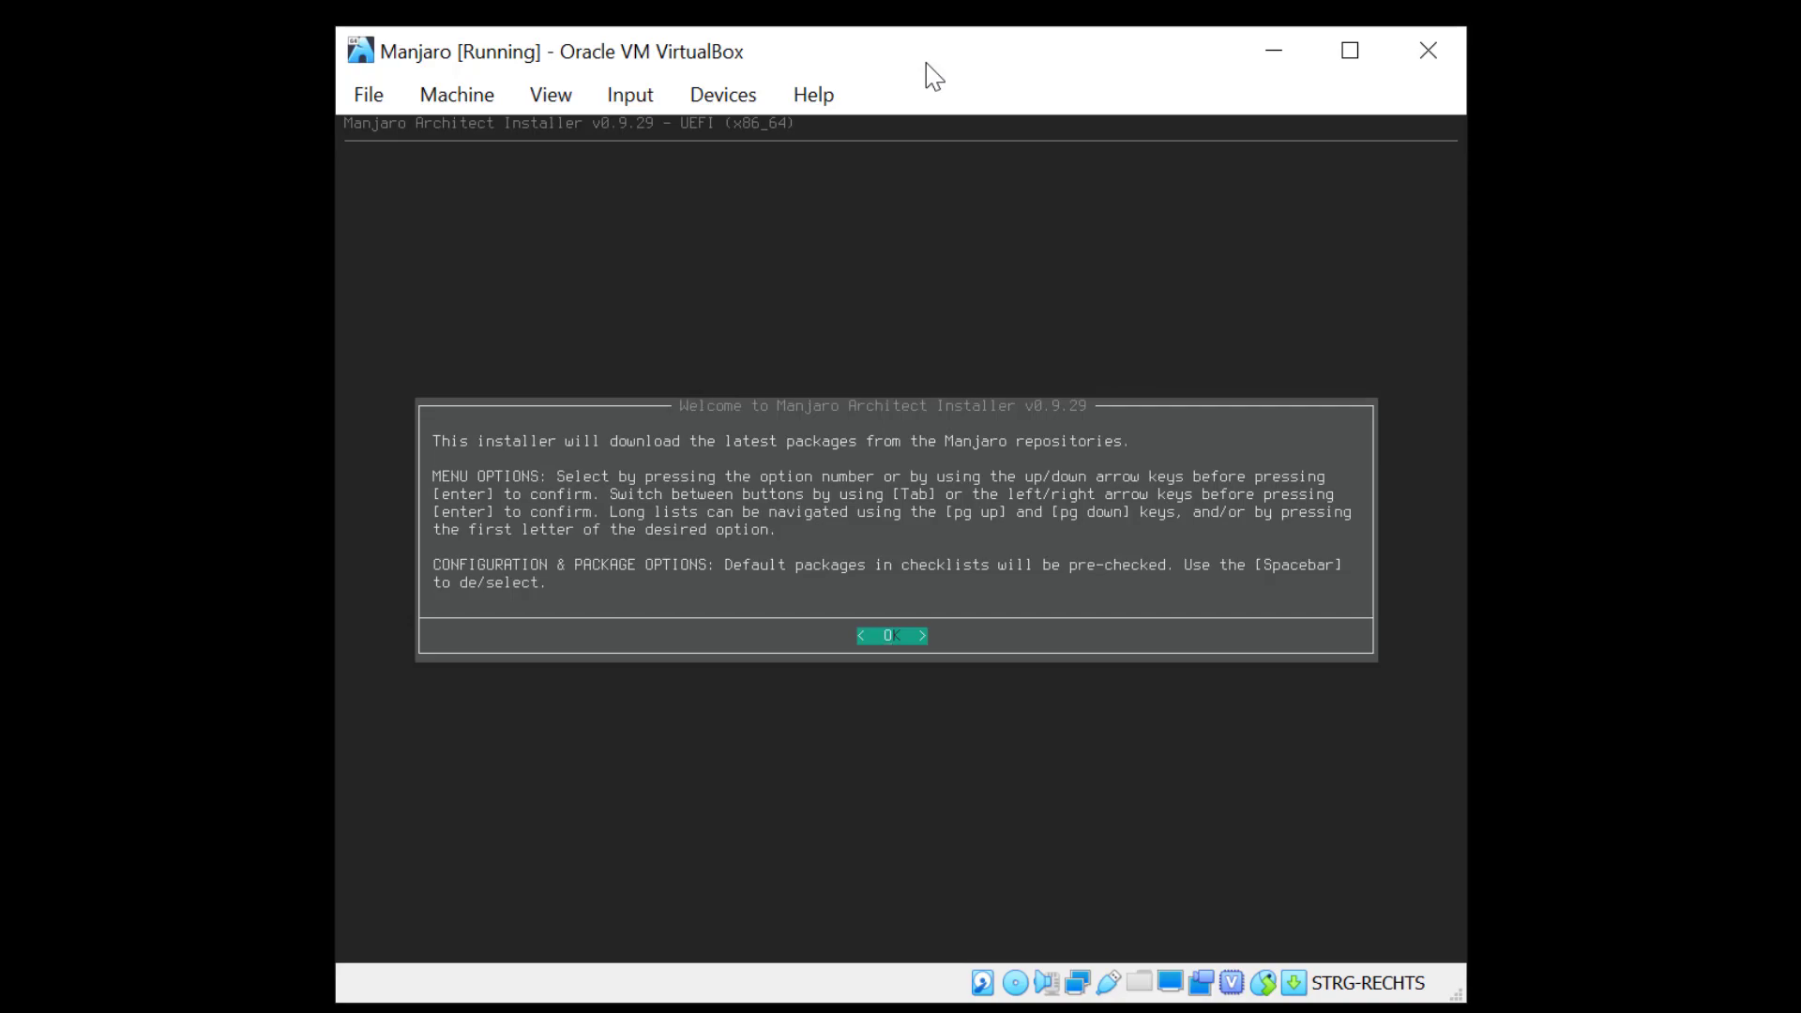
key("Return")
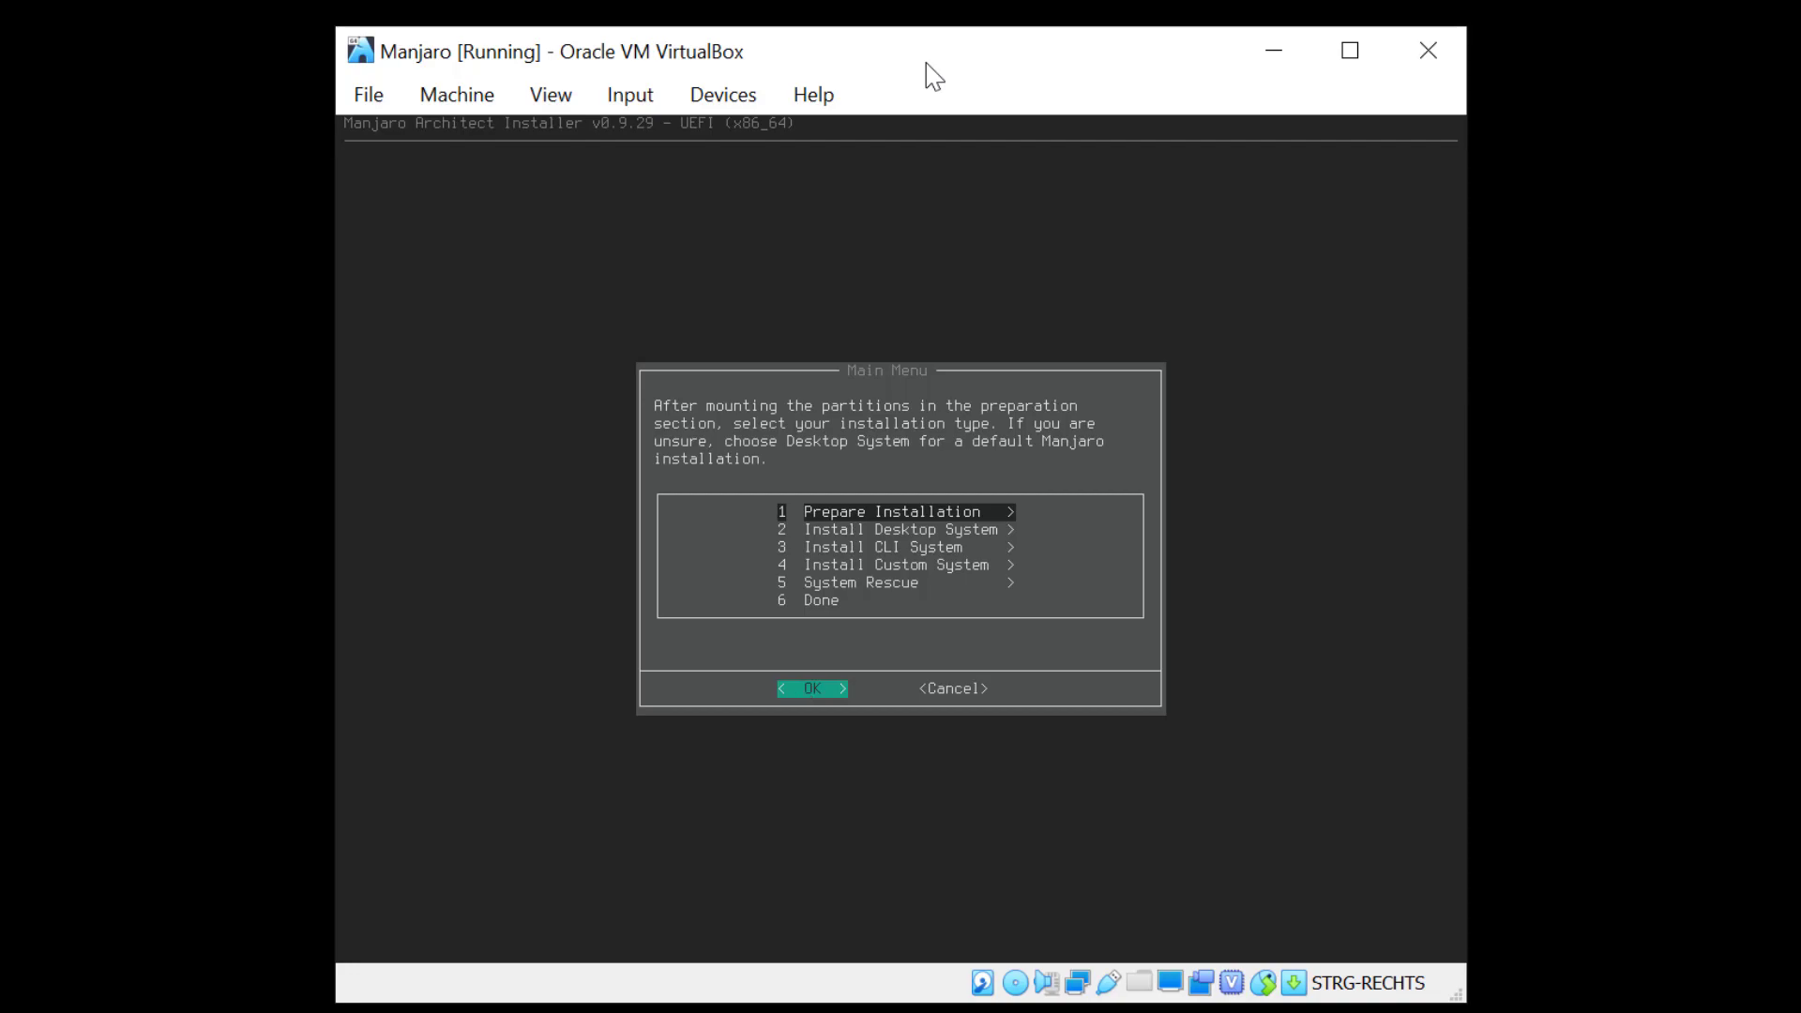
Change the console keymap from us to de_CH-latin1, then list devices showing the 128G sda.
key("Return")
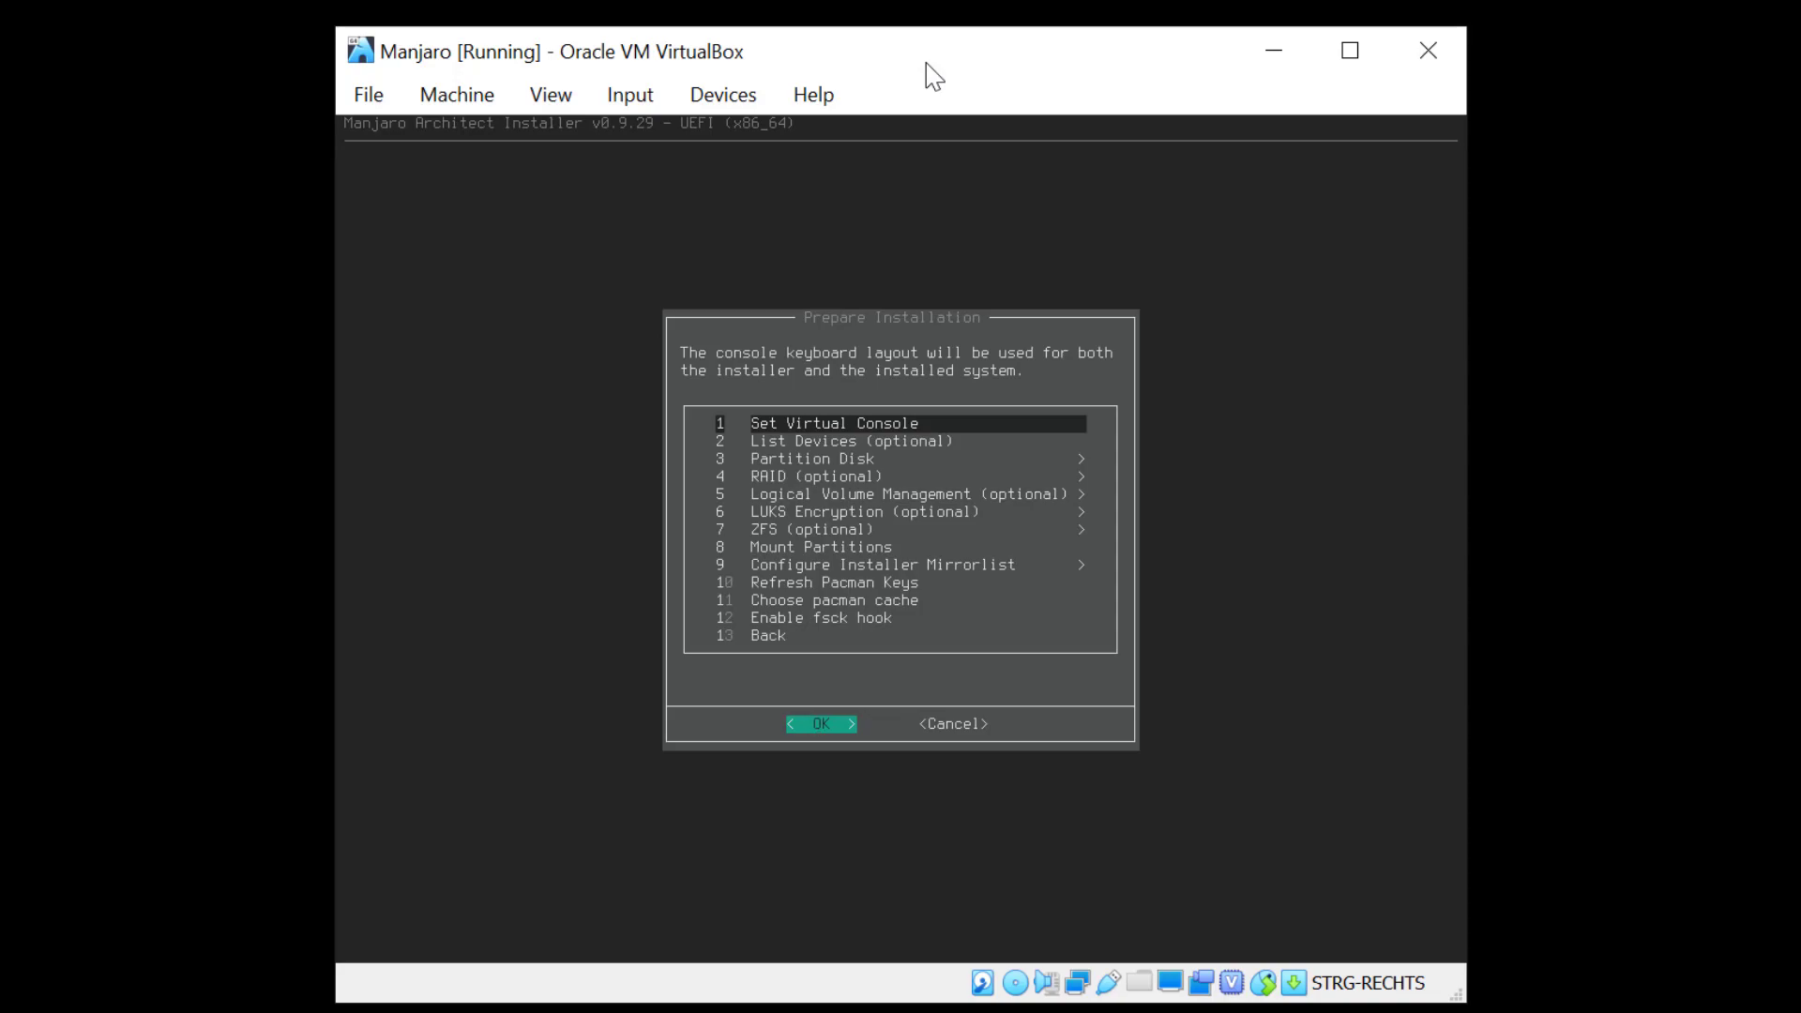
key("Return")
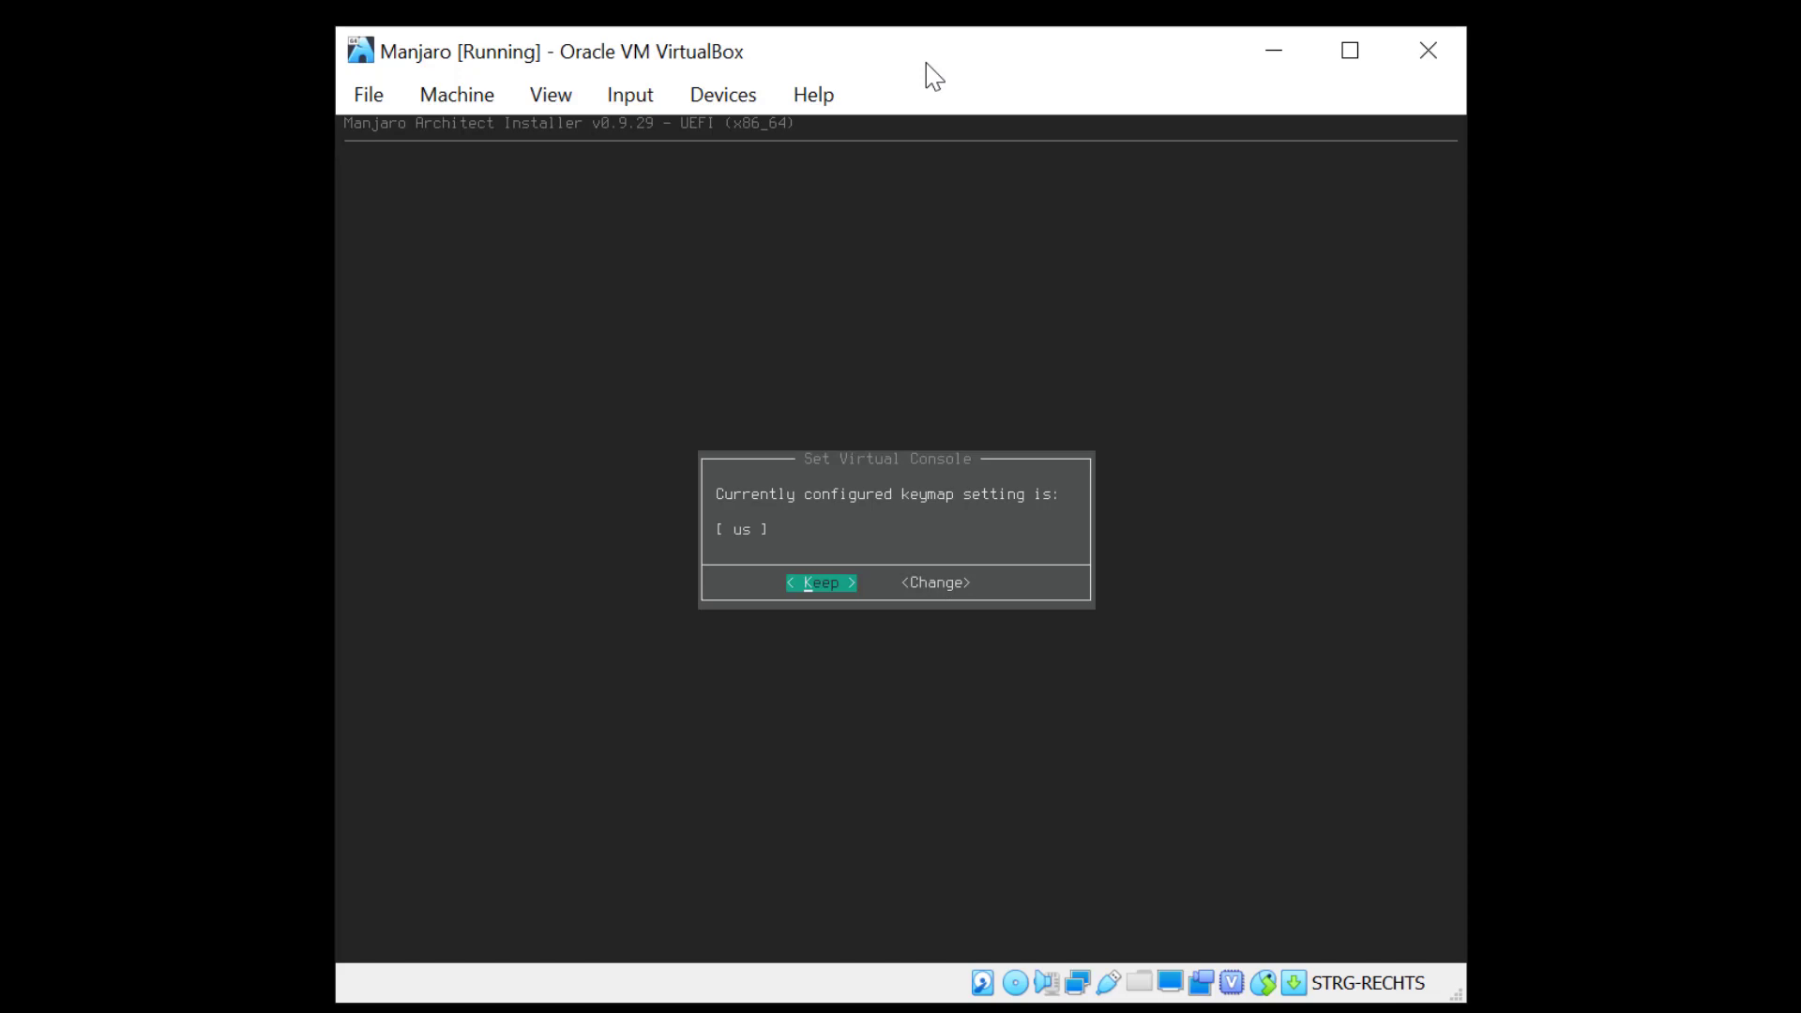
key("Right")
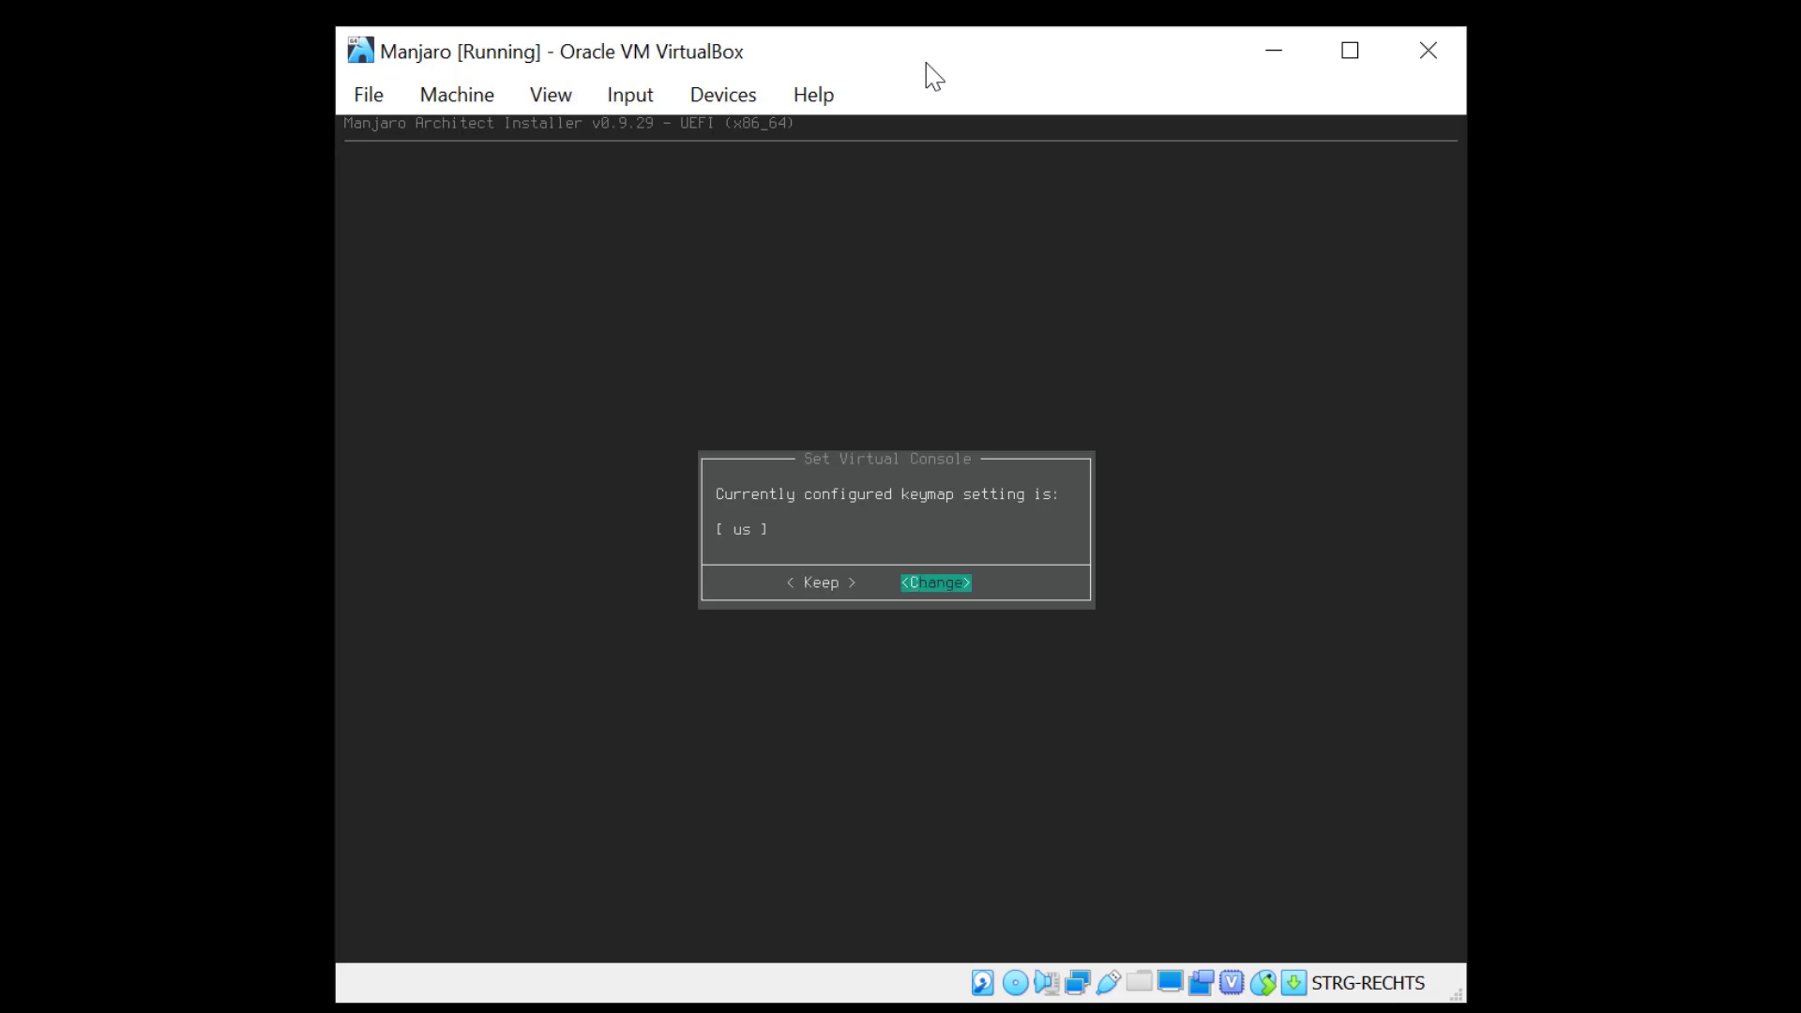
key("Return")
key("Down")
key("Down")
key("Down")
key("Down")
key("Down")
key("Down")
key("Down")
key("Down")
key("Down")
key("Down")
key("Down")
key("Down")
key("Down")
key("Down")
key("Down")
key("Down")
key("Down")
key("Down")
key("Down")
key("Down")
key("Down")
key("Down")
key("Down")
key("Down")
key("Down")
key("Down")
key("Down")
key("Down")
key("Down")
key("Down")
key("Down")
key("Down")
key("Down")
key("Down")
key("Down")
key("Down")
key("Down")
key("Down")
key("Down")
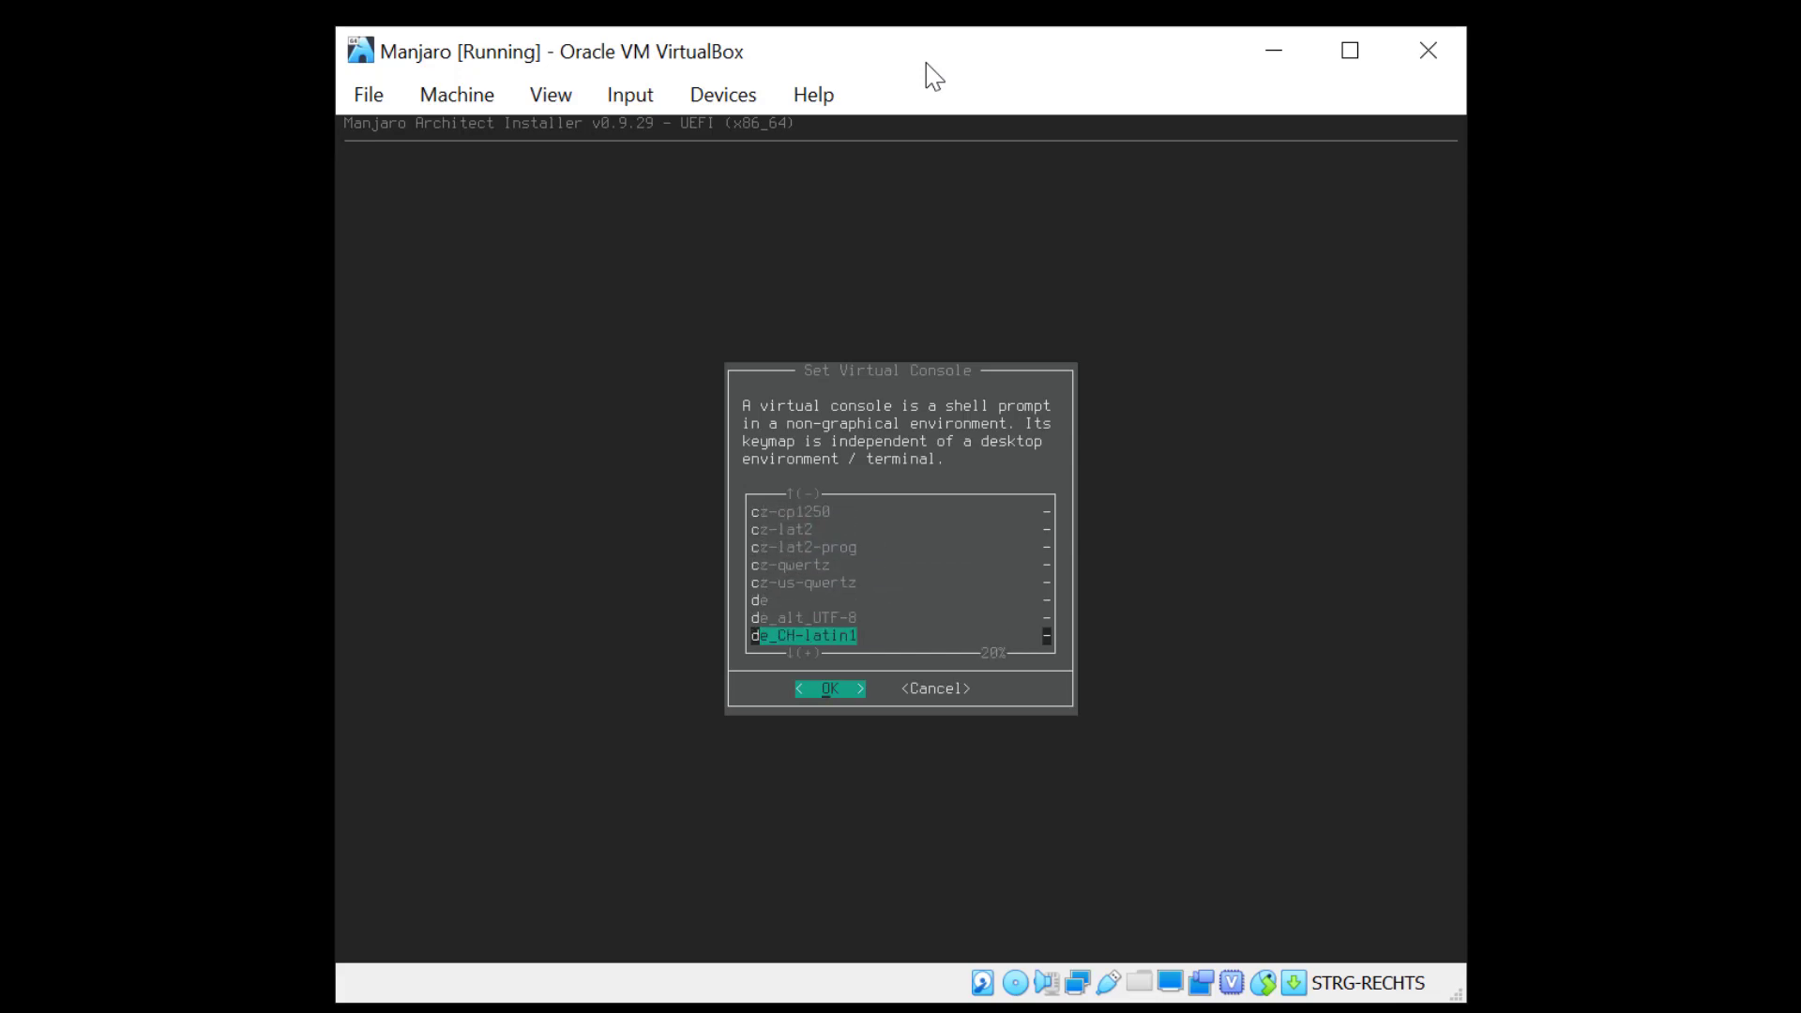
key("Return")
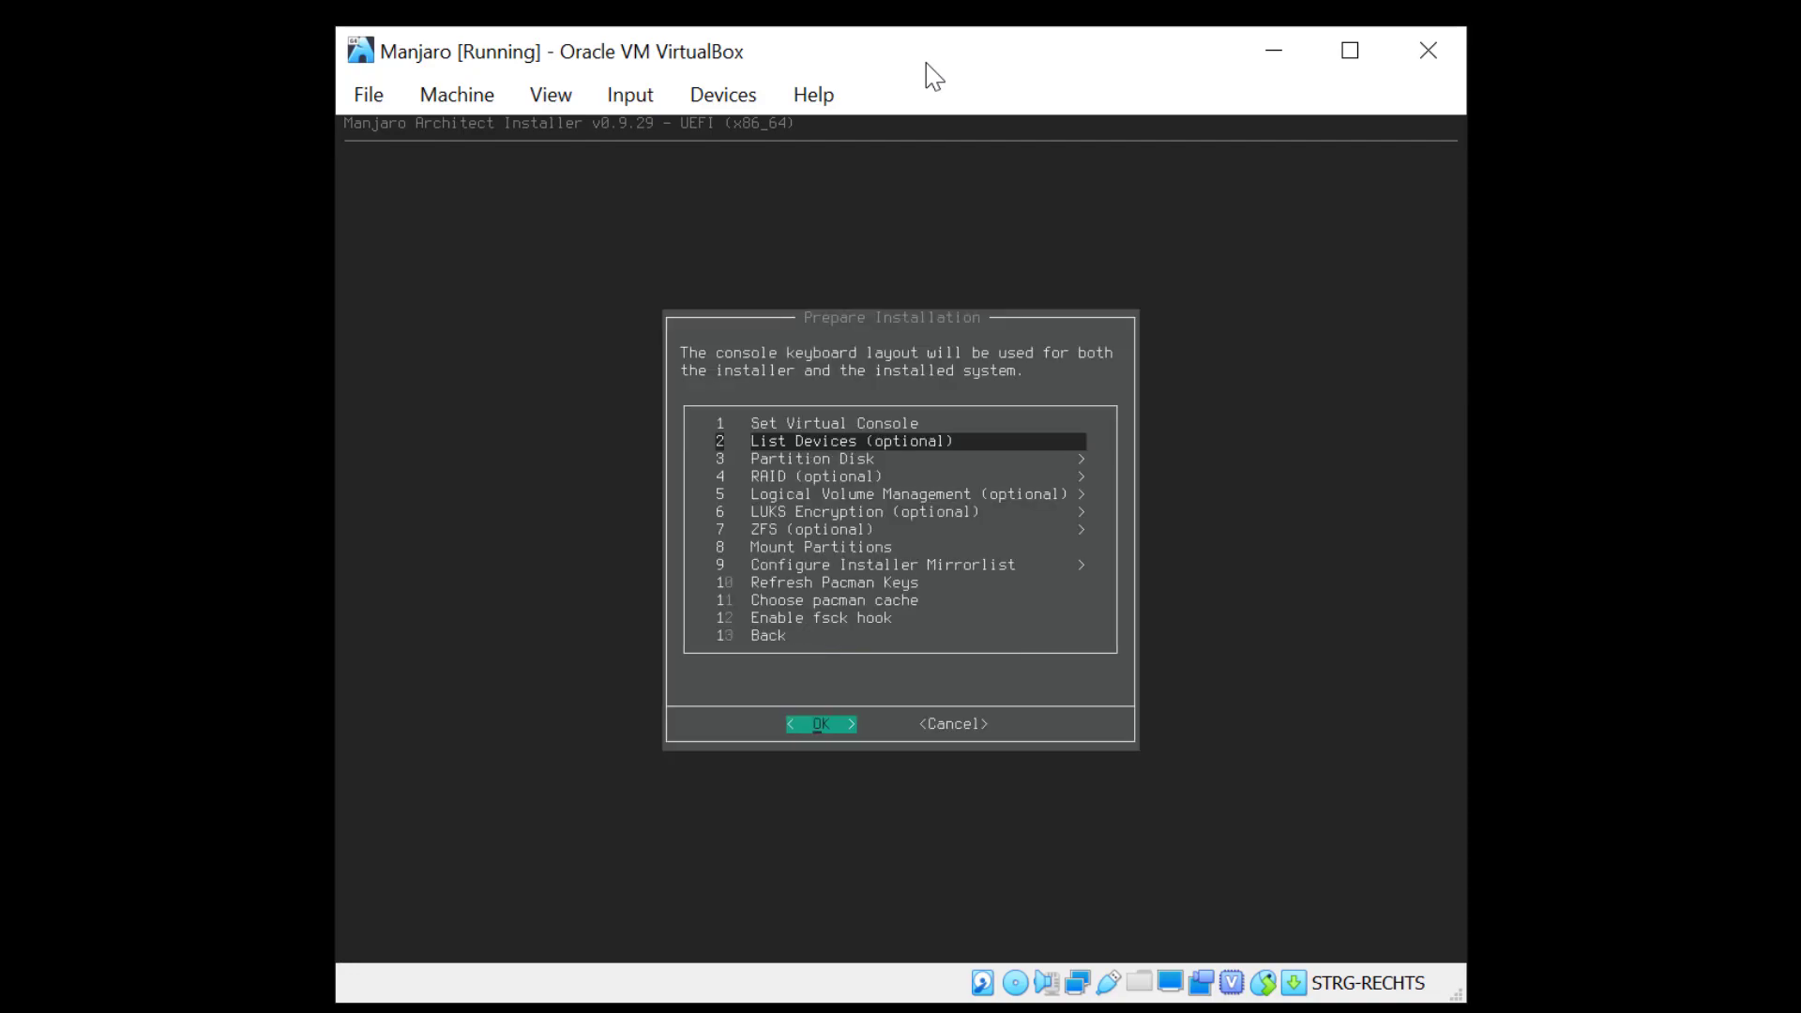
key("Return")
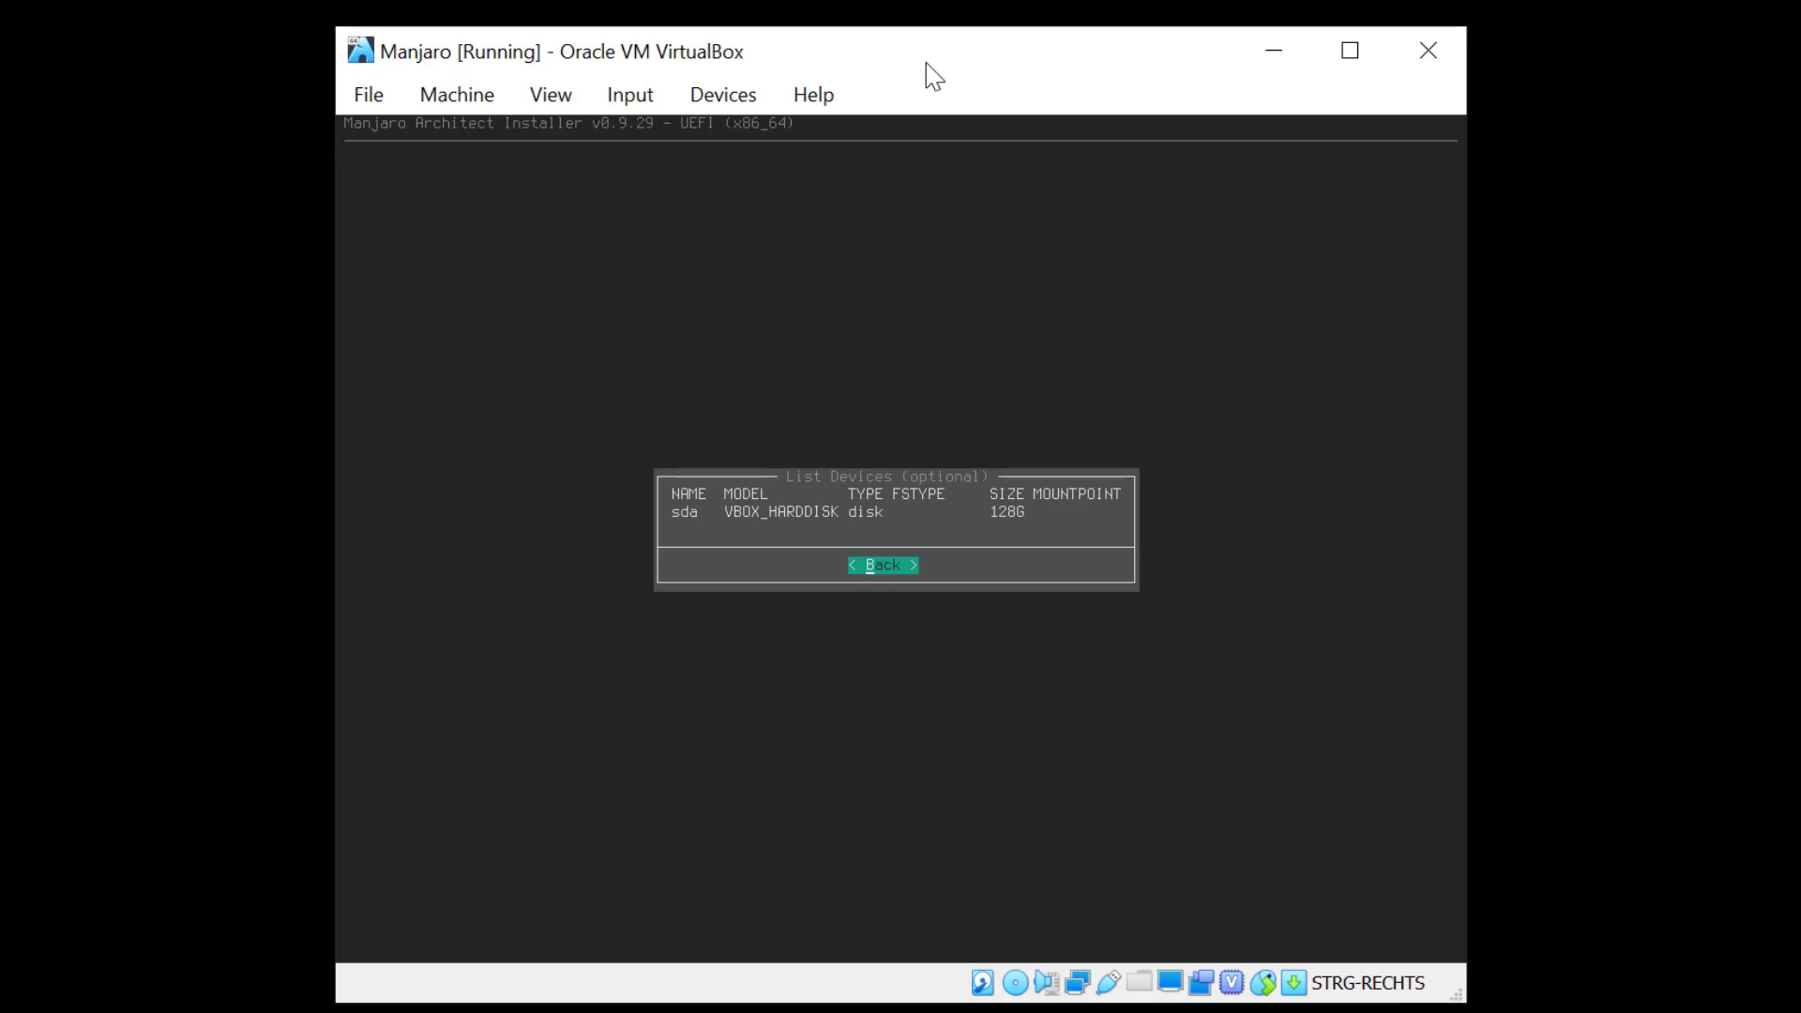
Automatically partition /dev/sda into a 512M sda1 and 127.5G sda2, confirming the wipe.
key("Return")
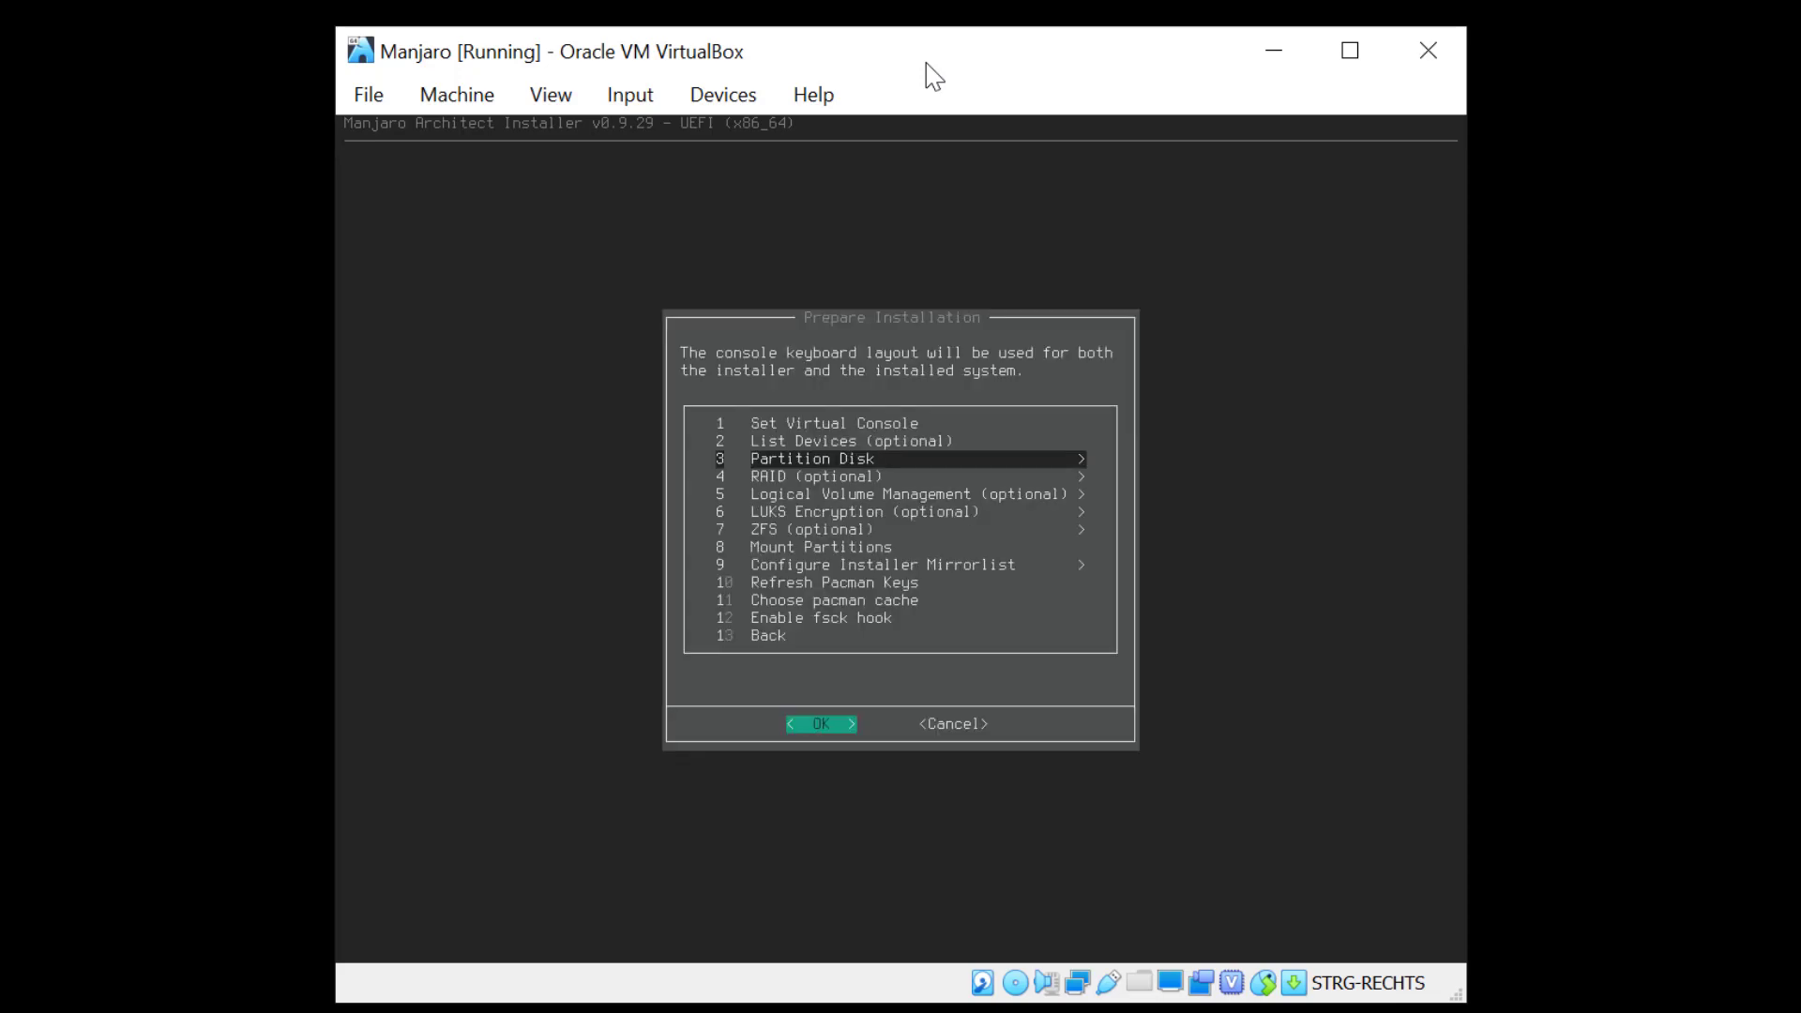
key("Return")
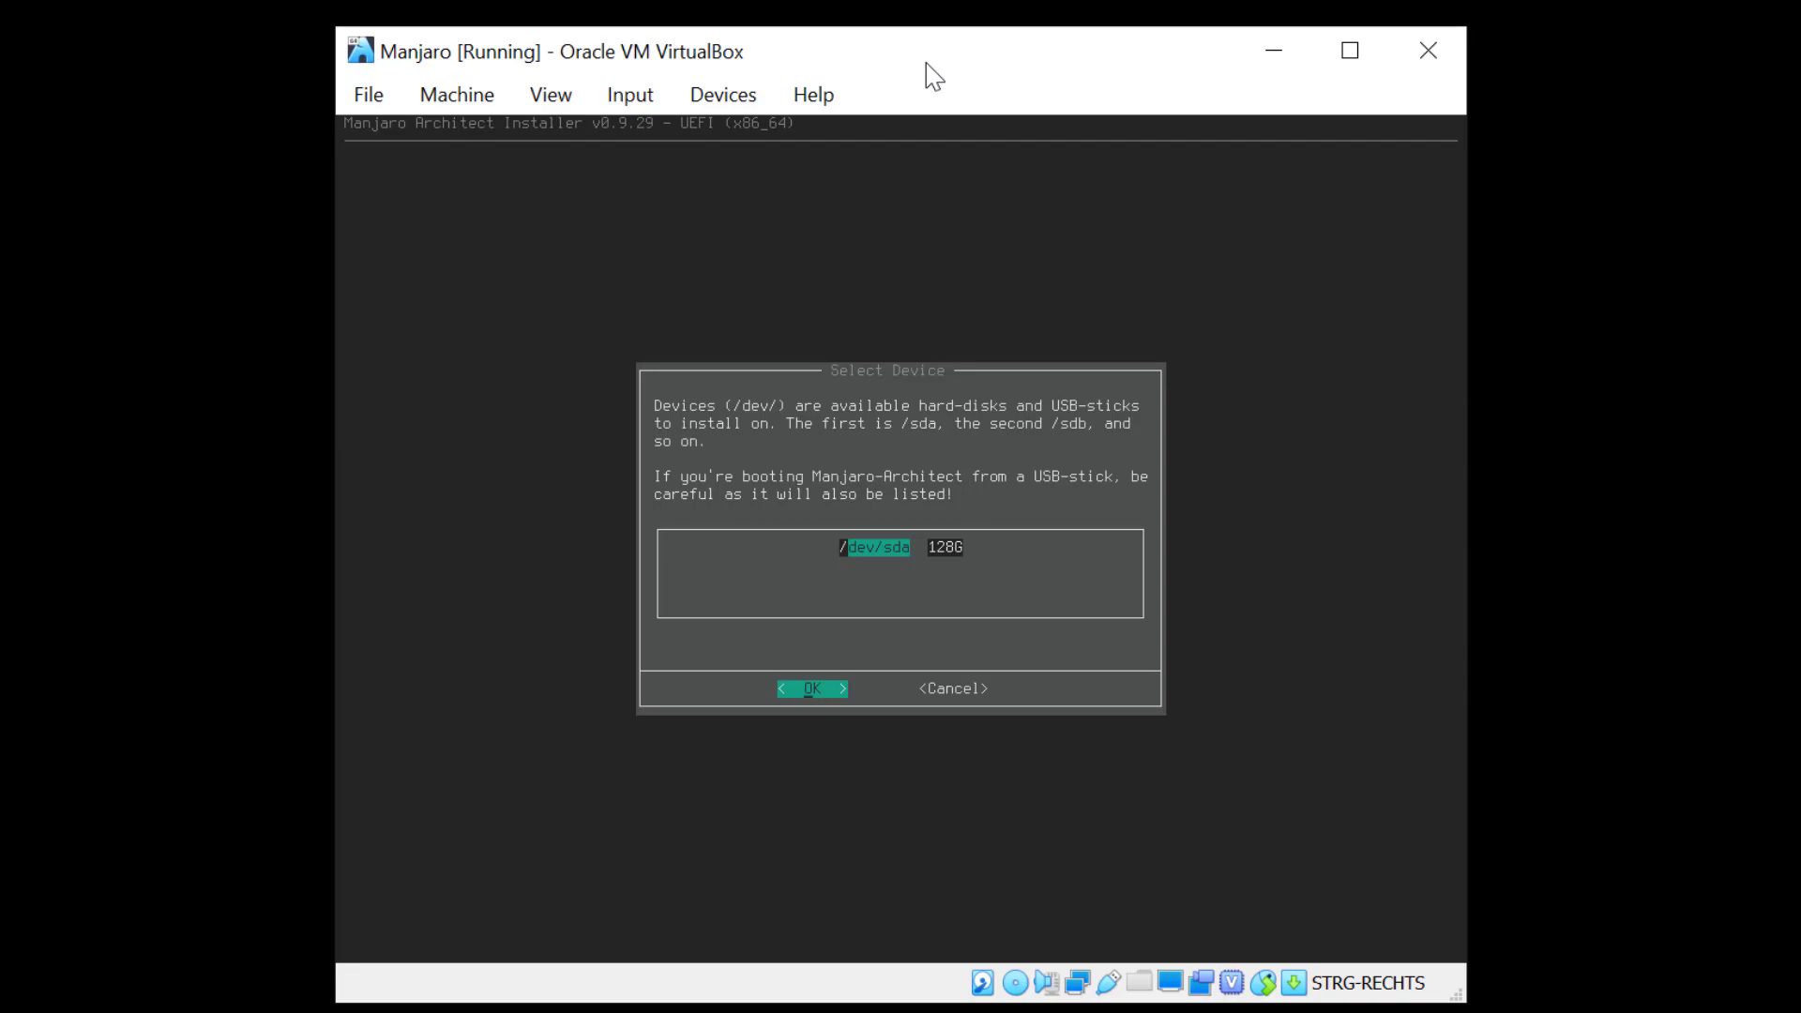
key("Return")
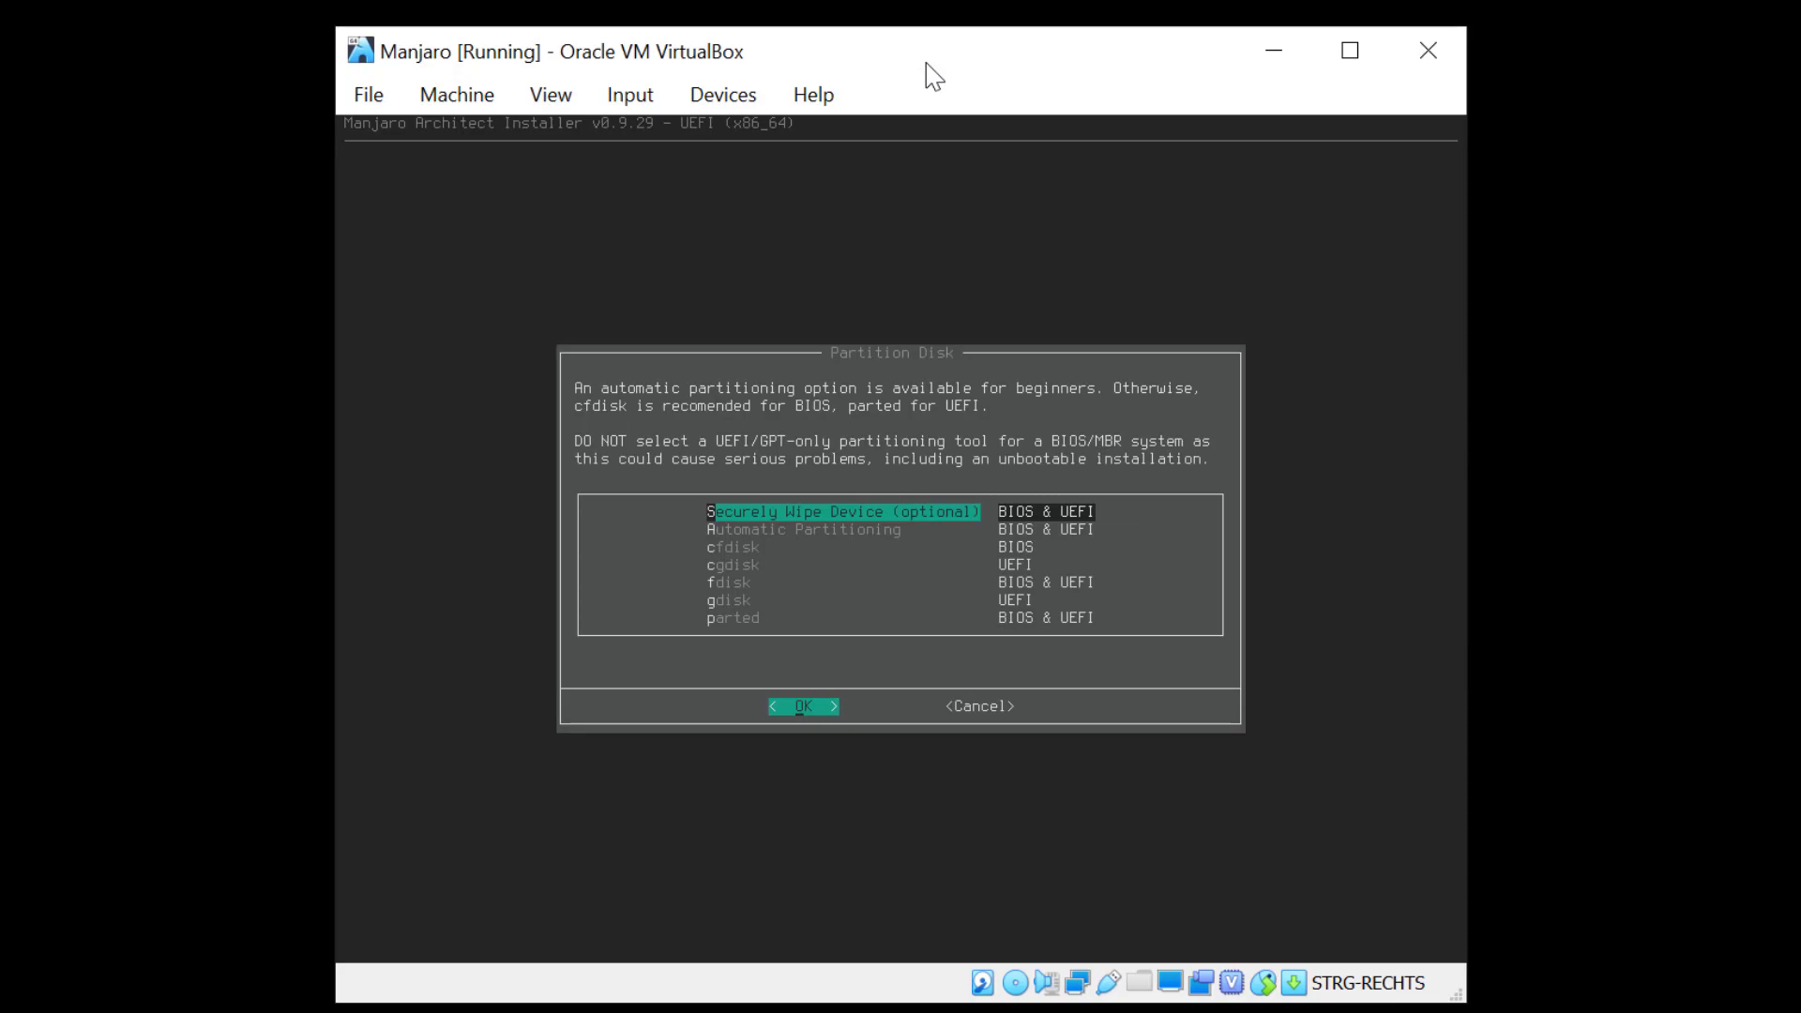
key("Down")
key("Down")
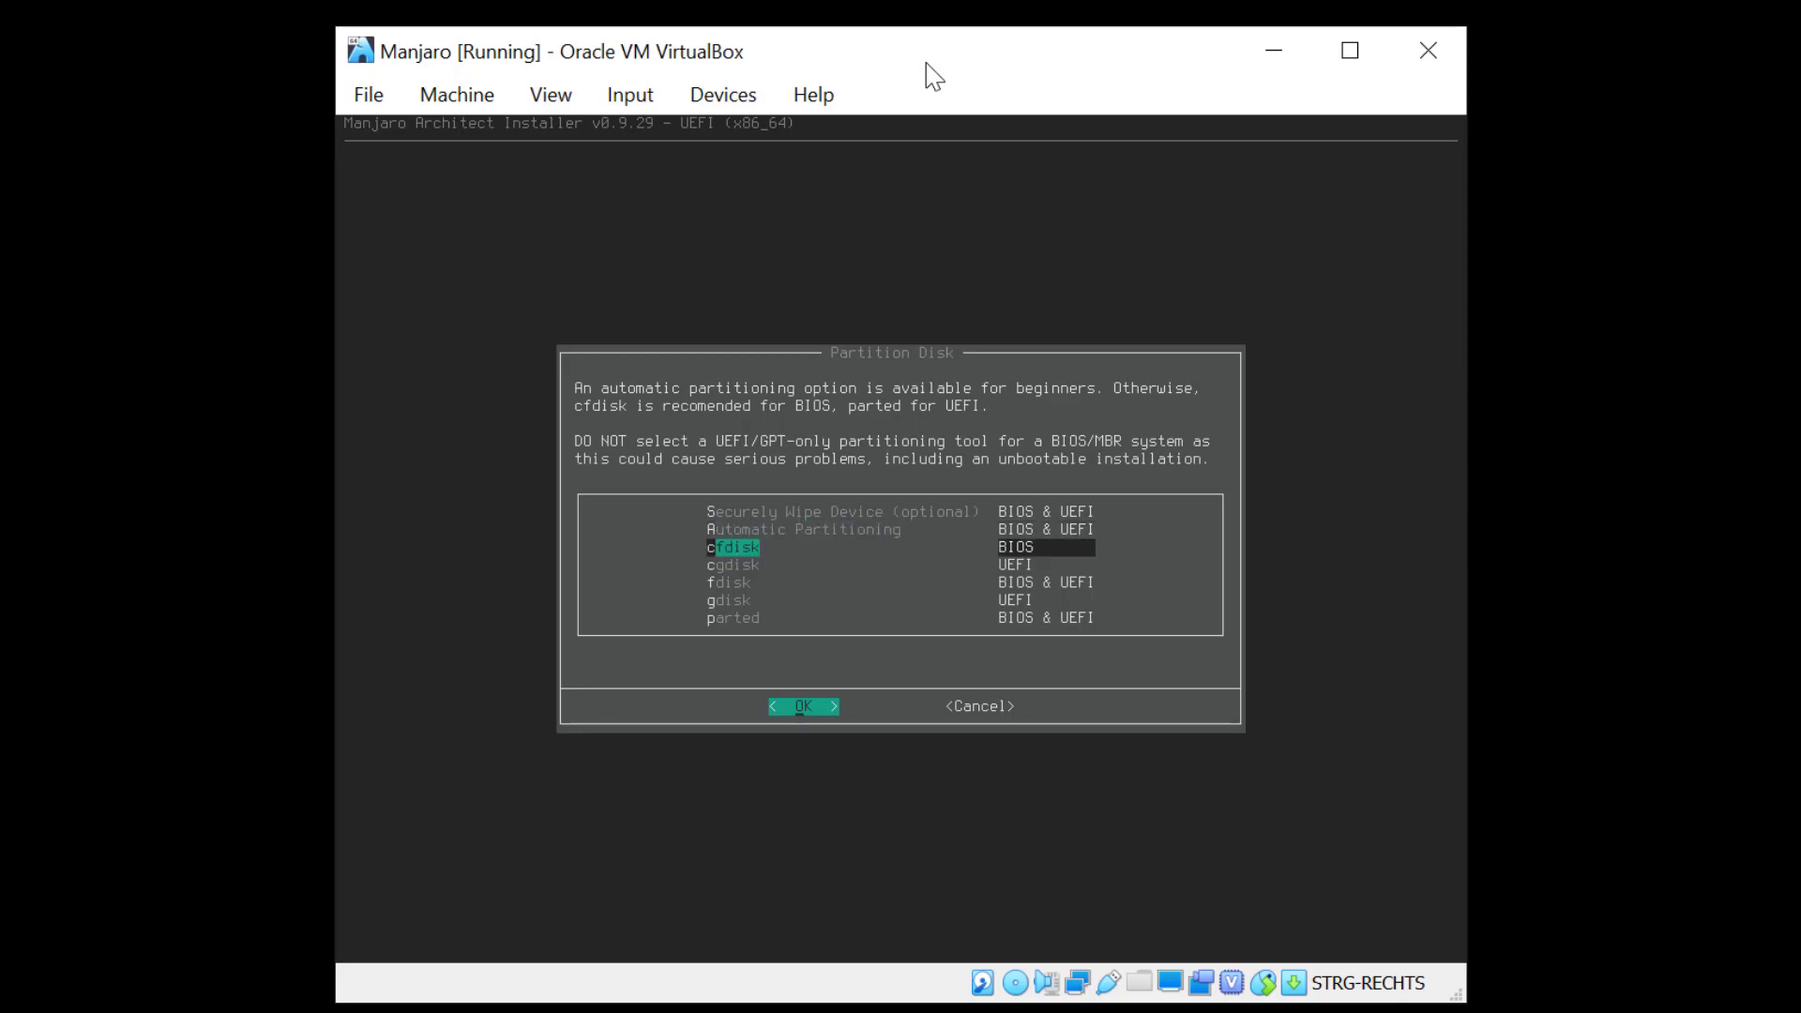
key("Down")
key("Down")
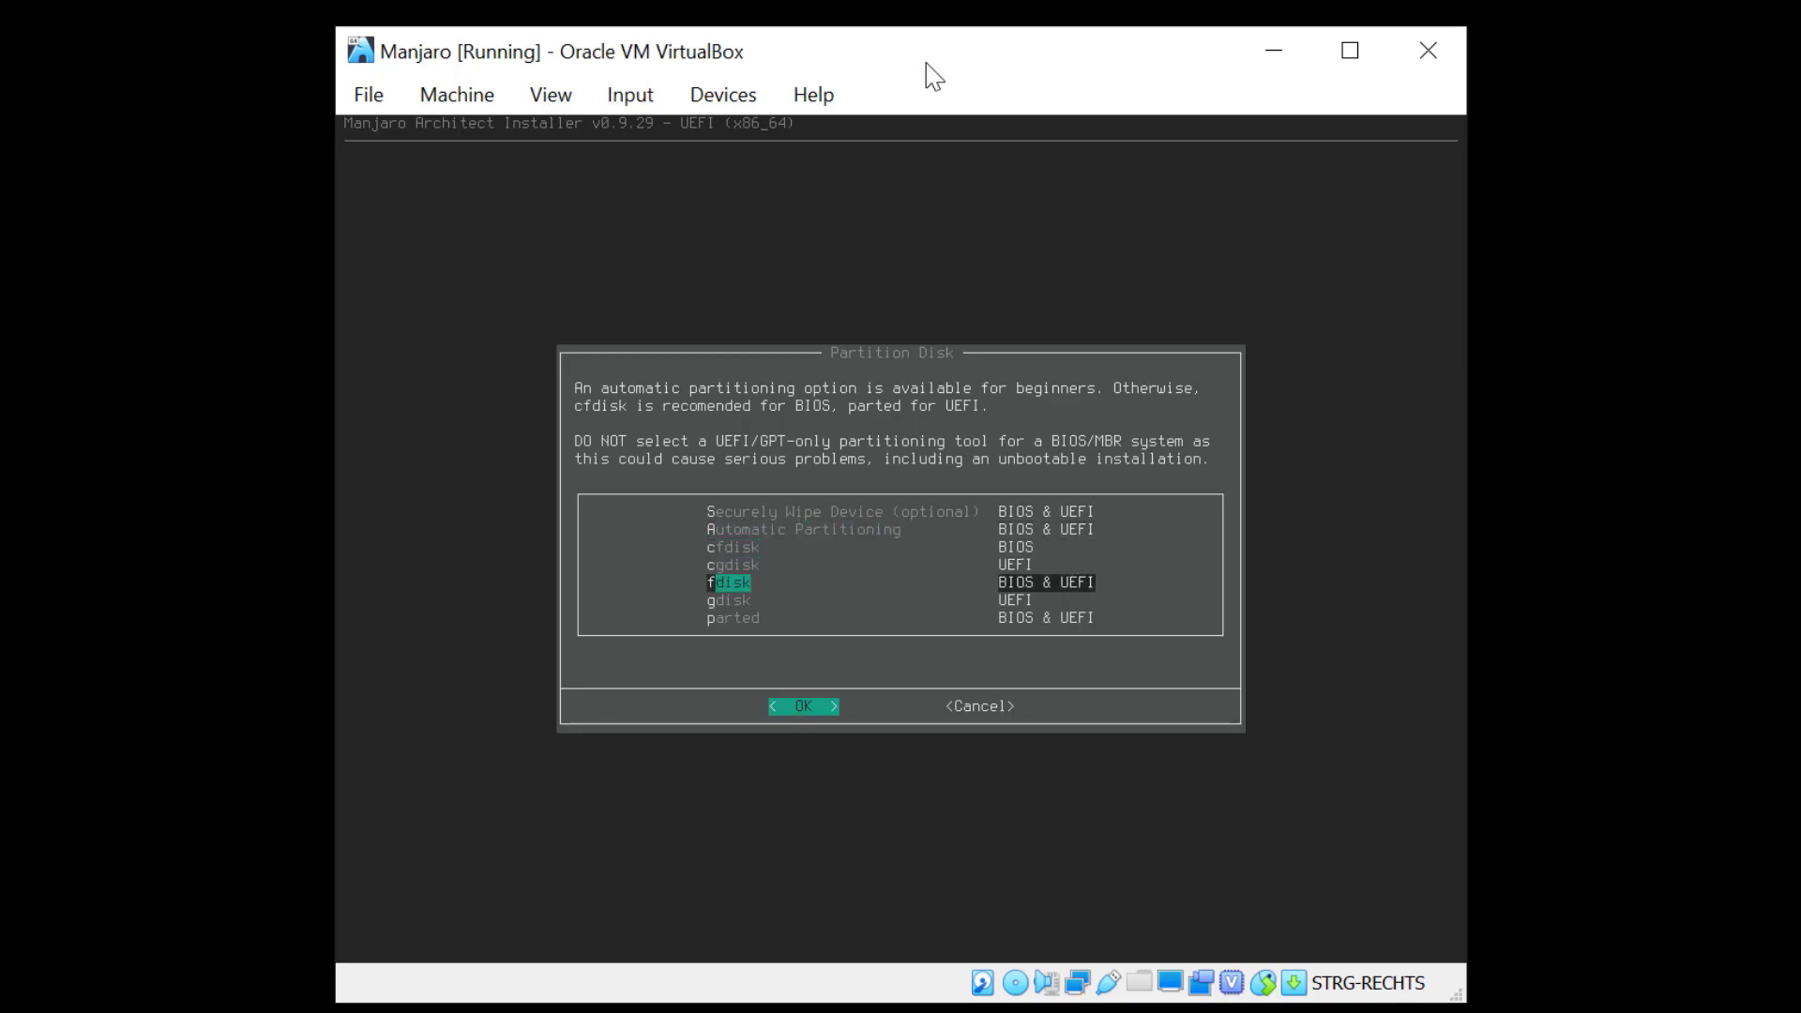
key("Down")
key("Down")
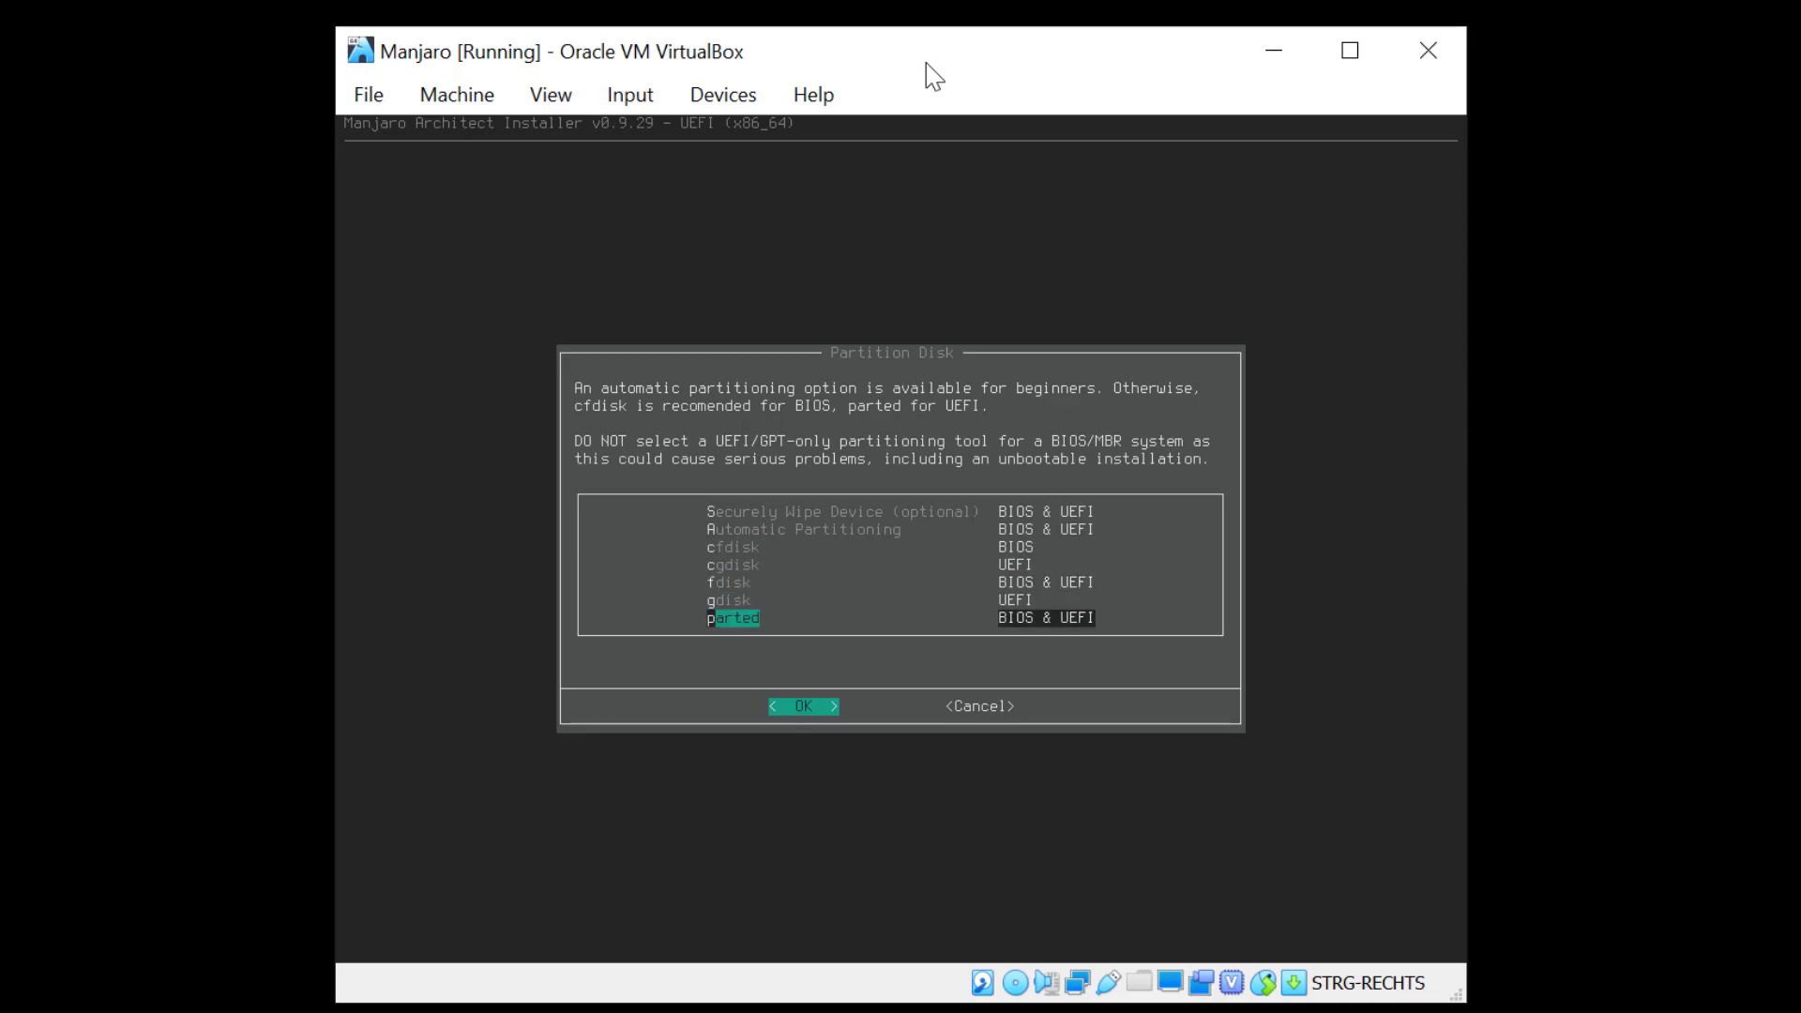
key("Up")
key("Up")
key("Up")
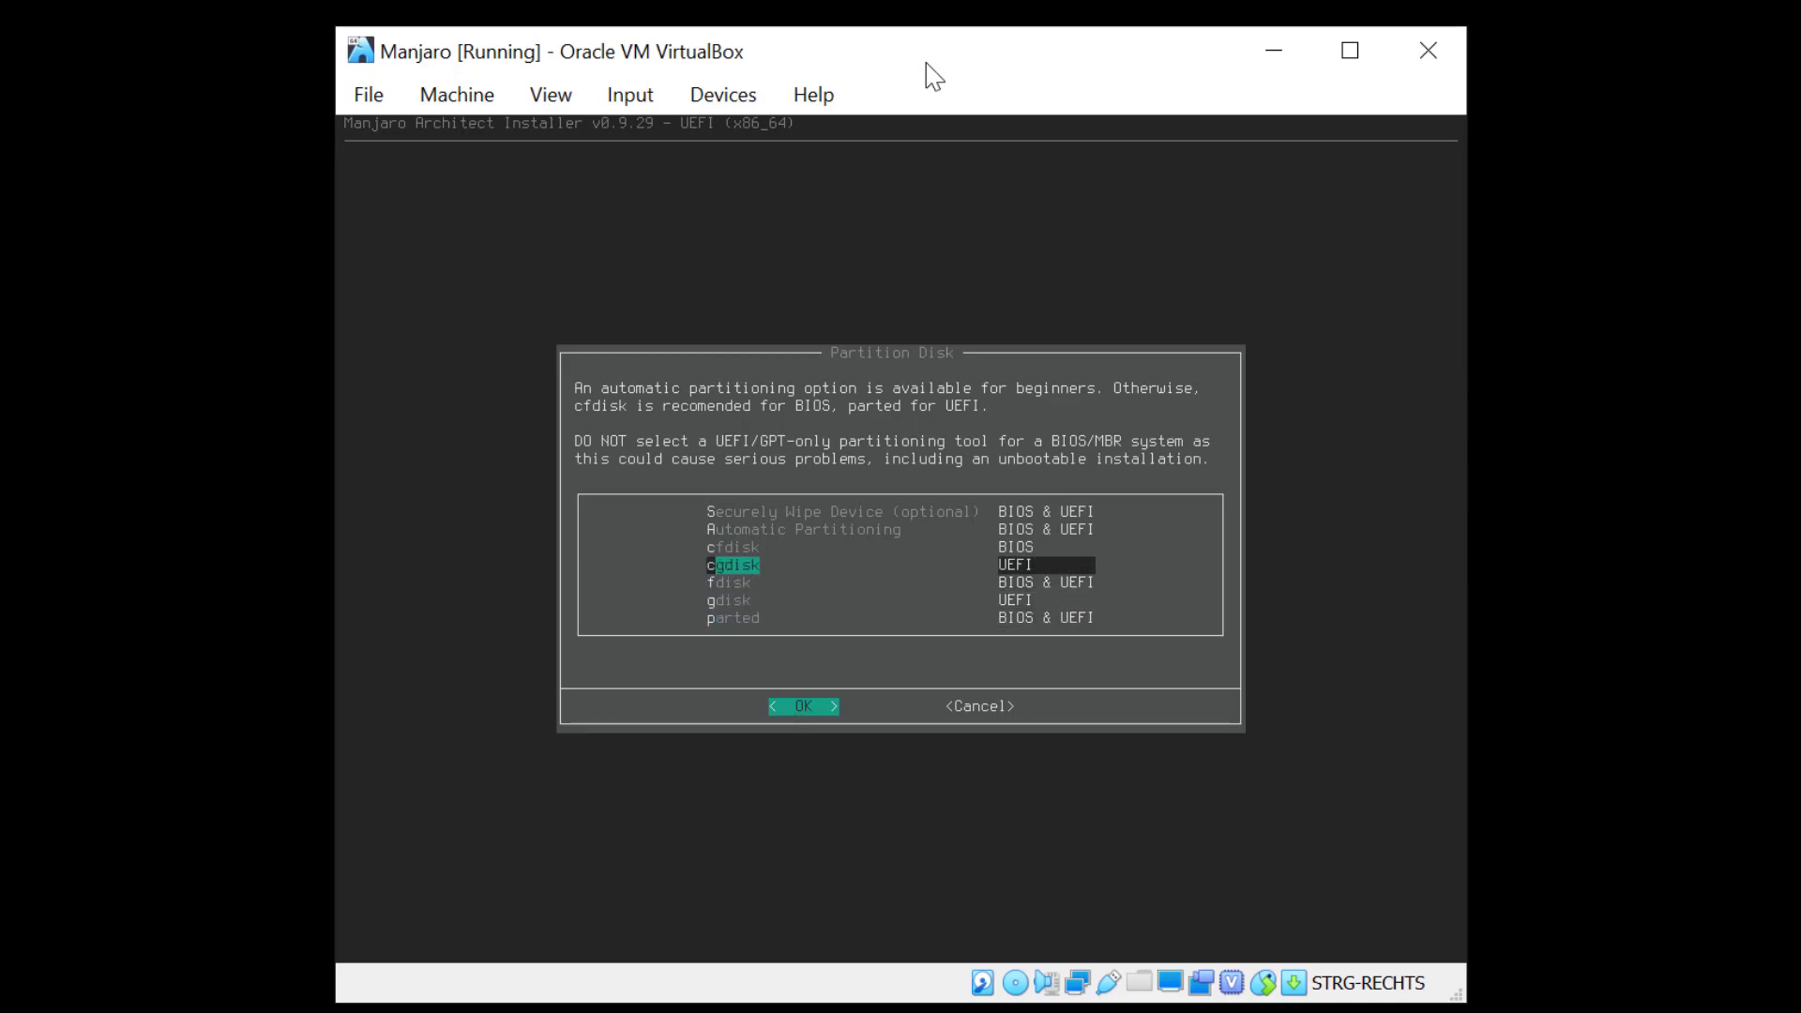
key("Up")
key("Up")
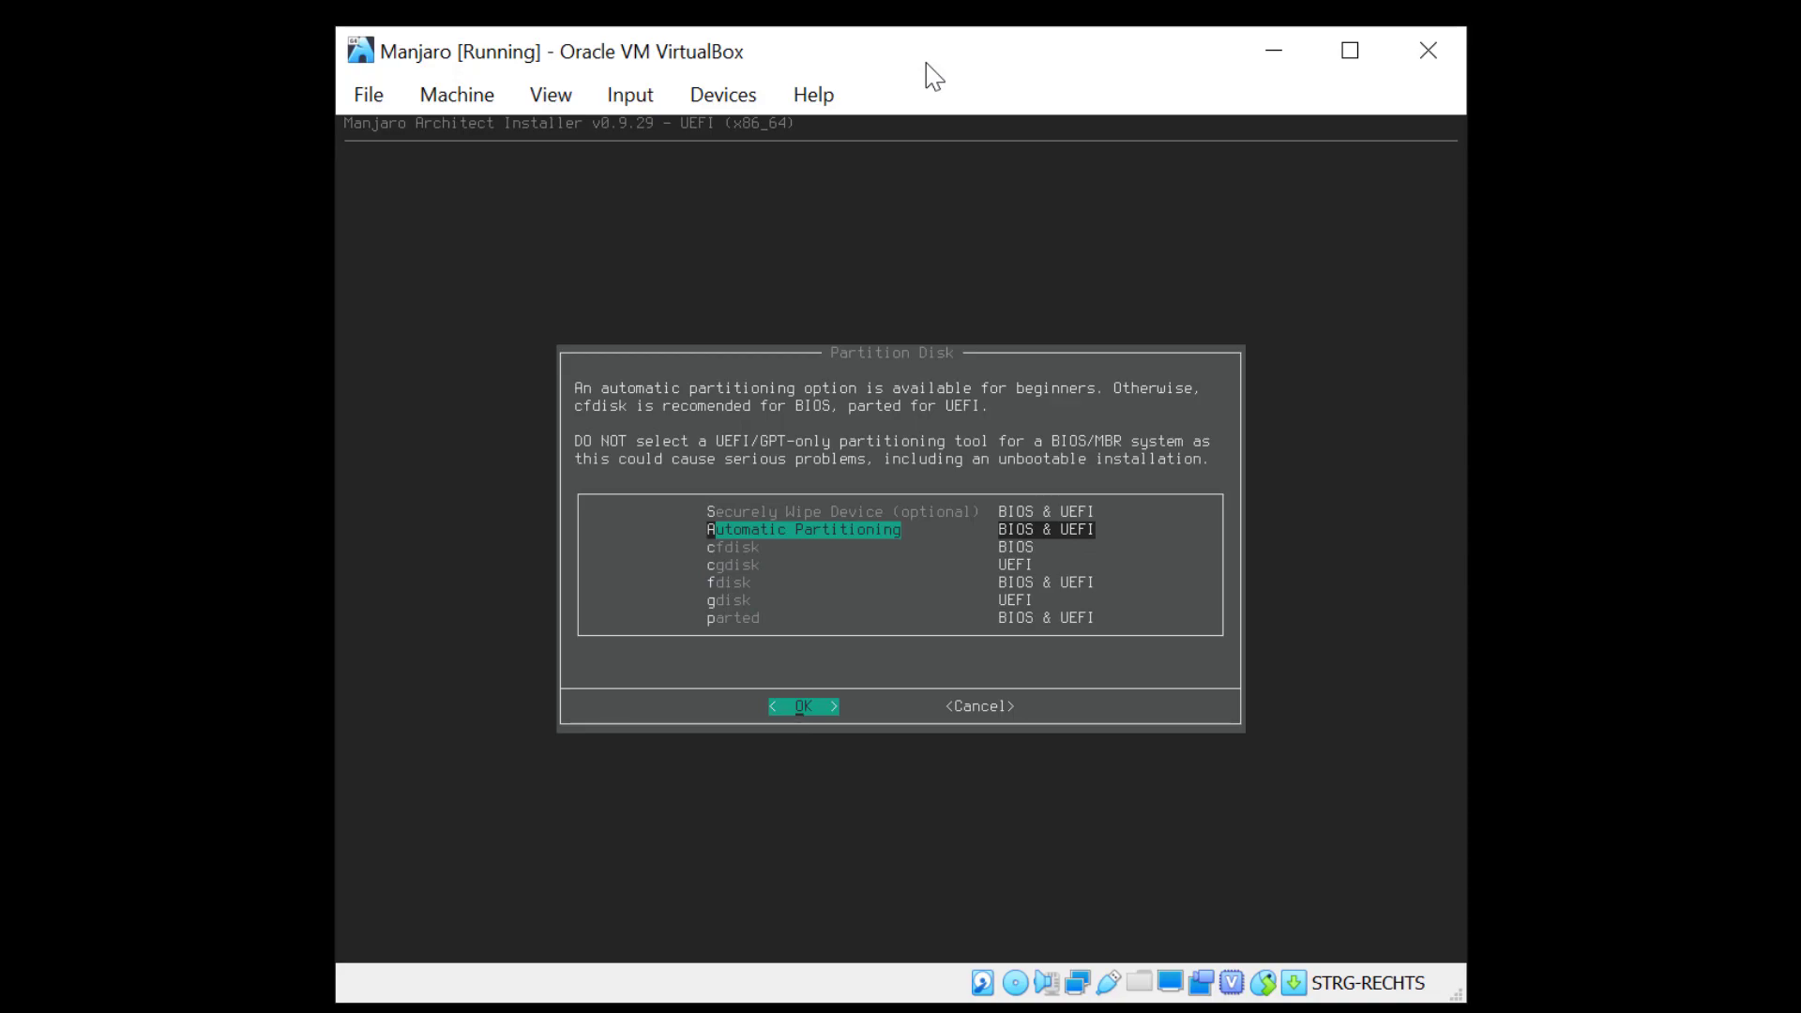
key("Return")
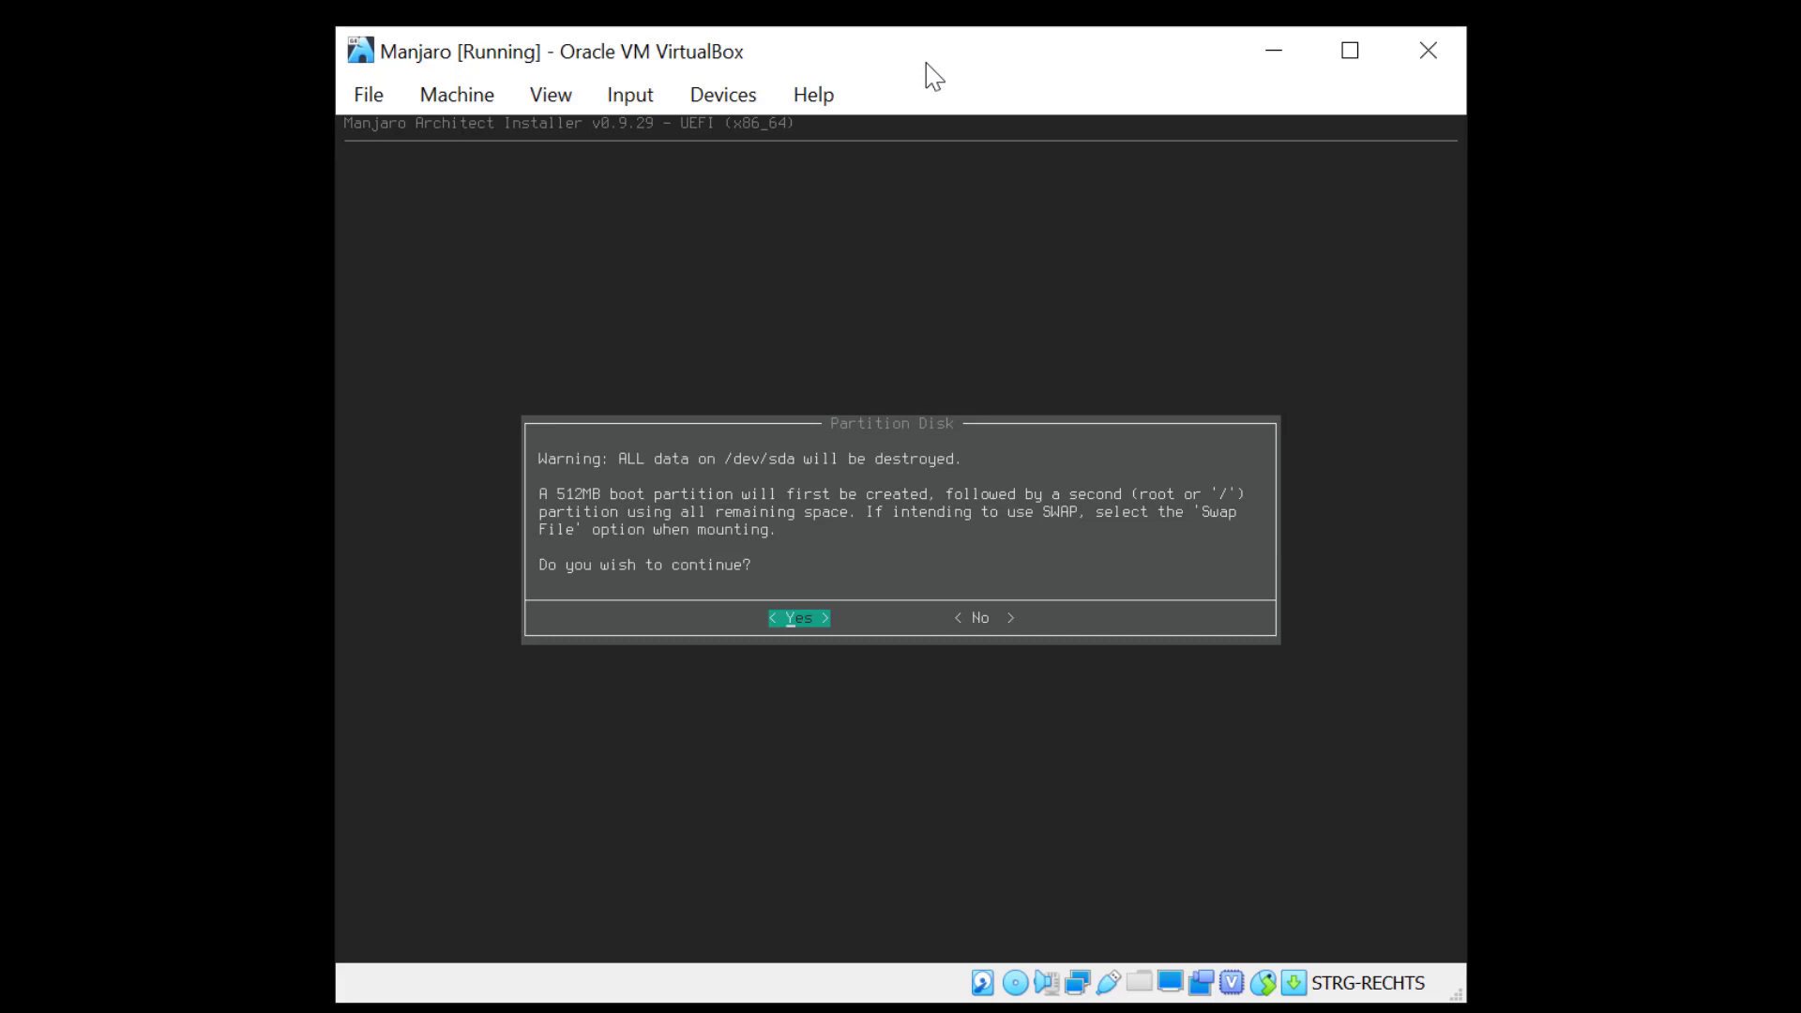
key("Return")
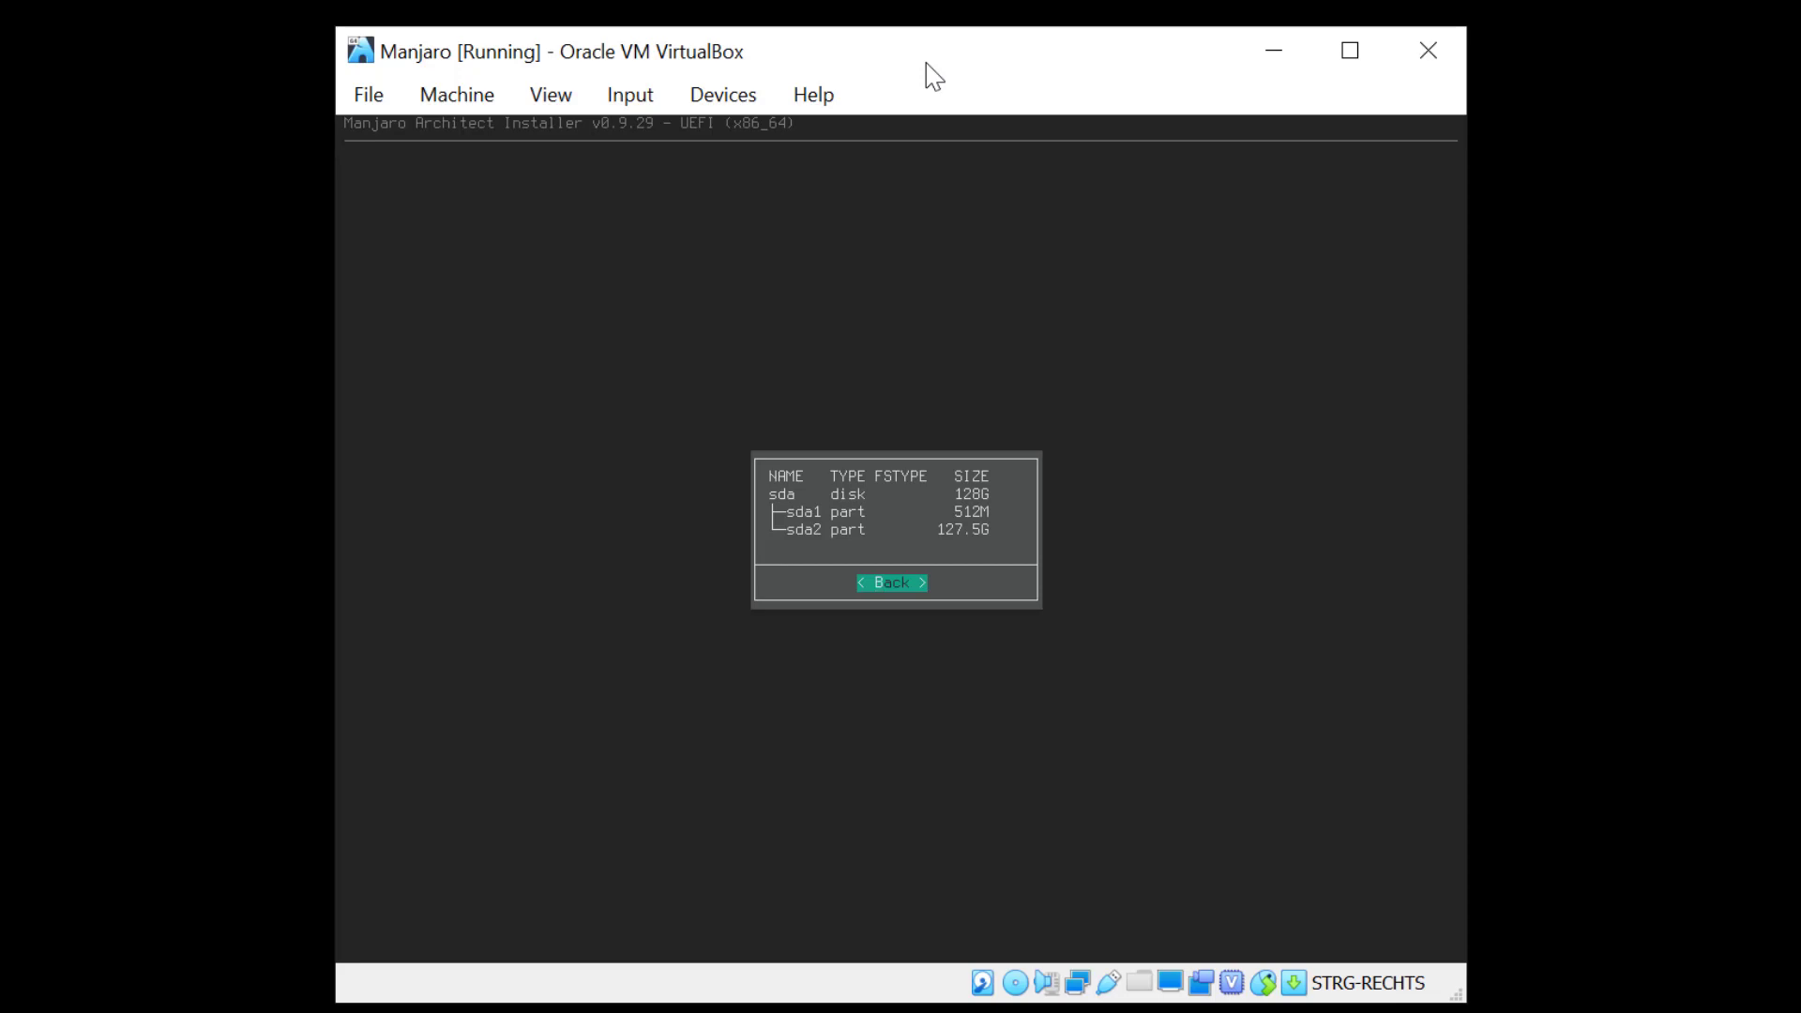
key("Return")
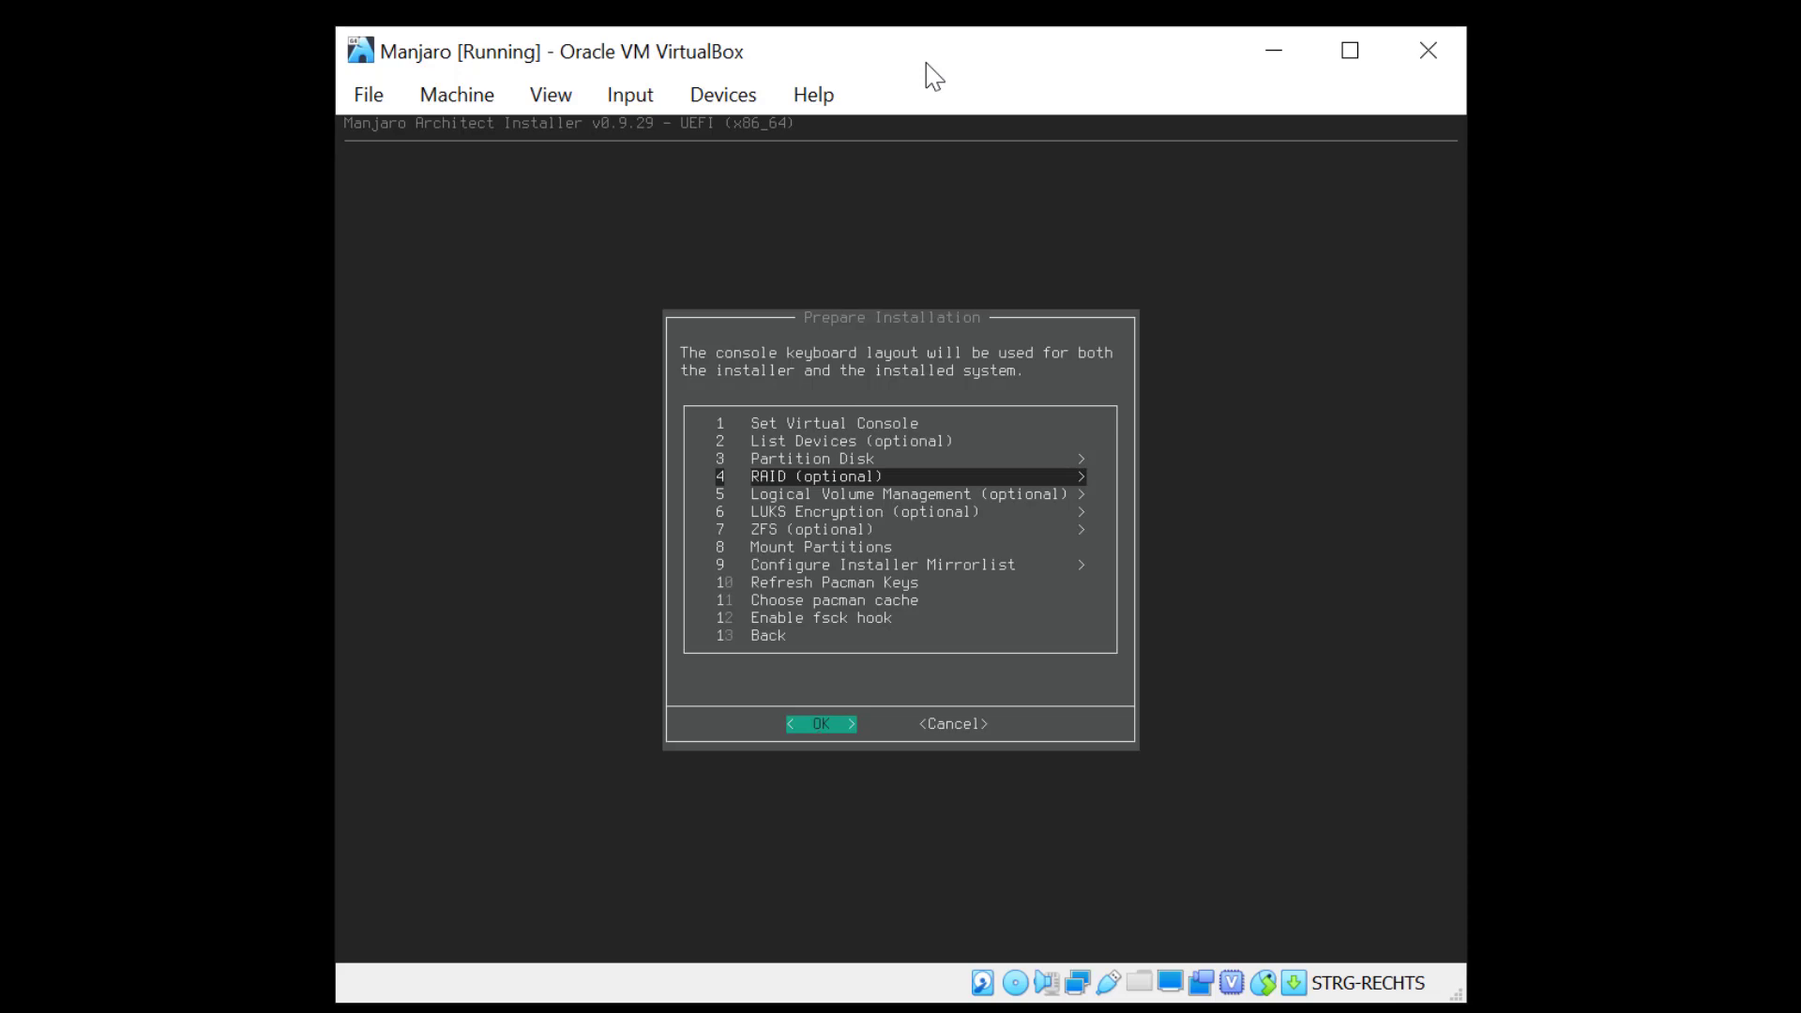
Move down past LVM and LUKS to item 8, Mount Partitions, in Prepare Installation.
key("Down")
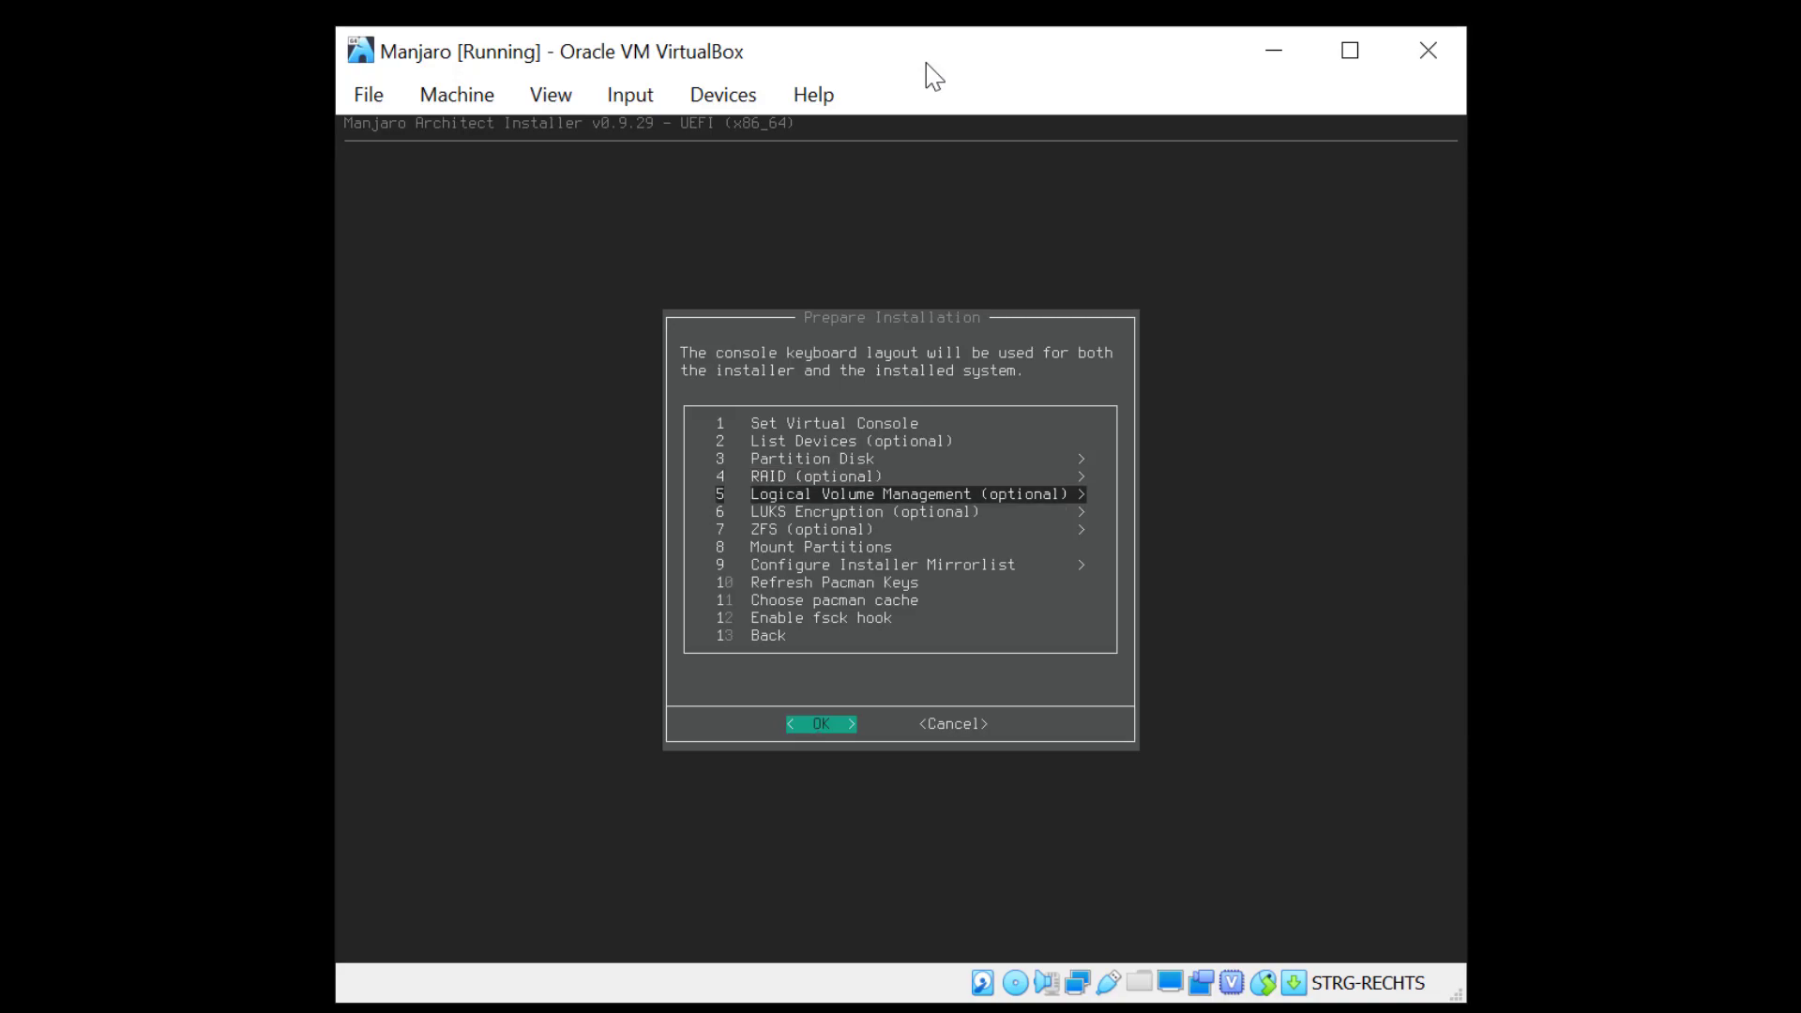
key("Down")
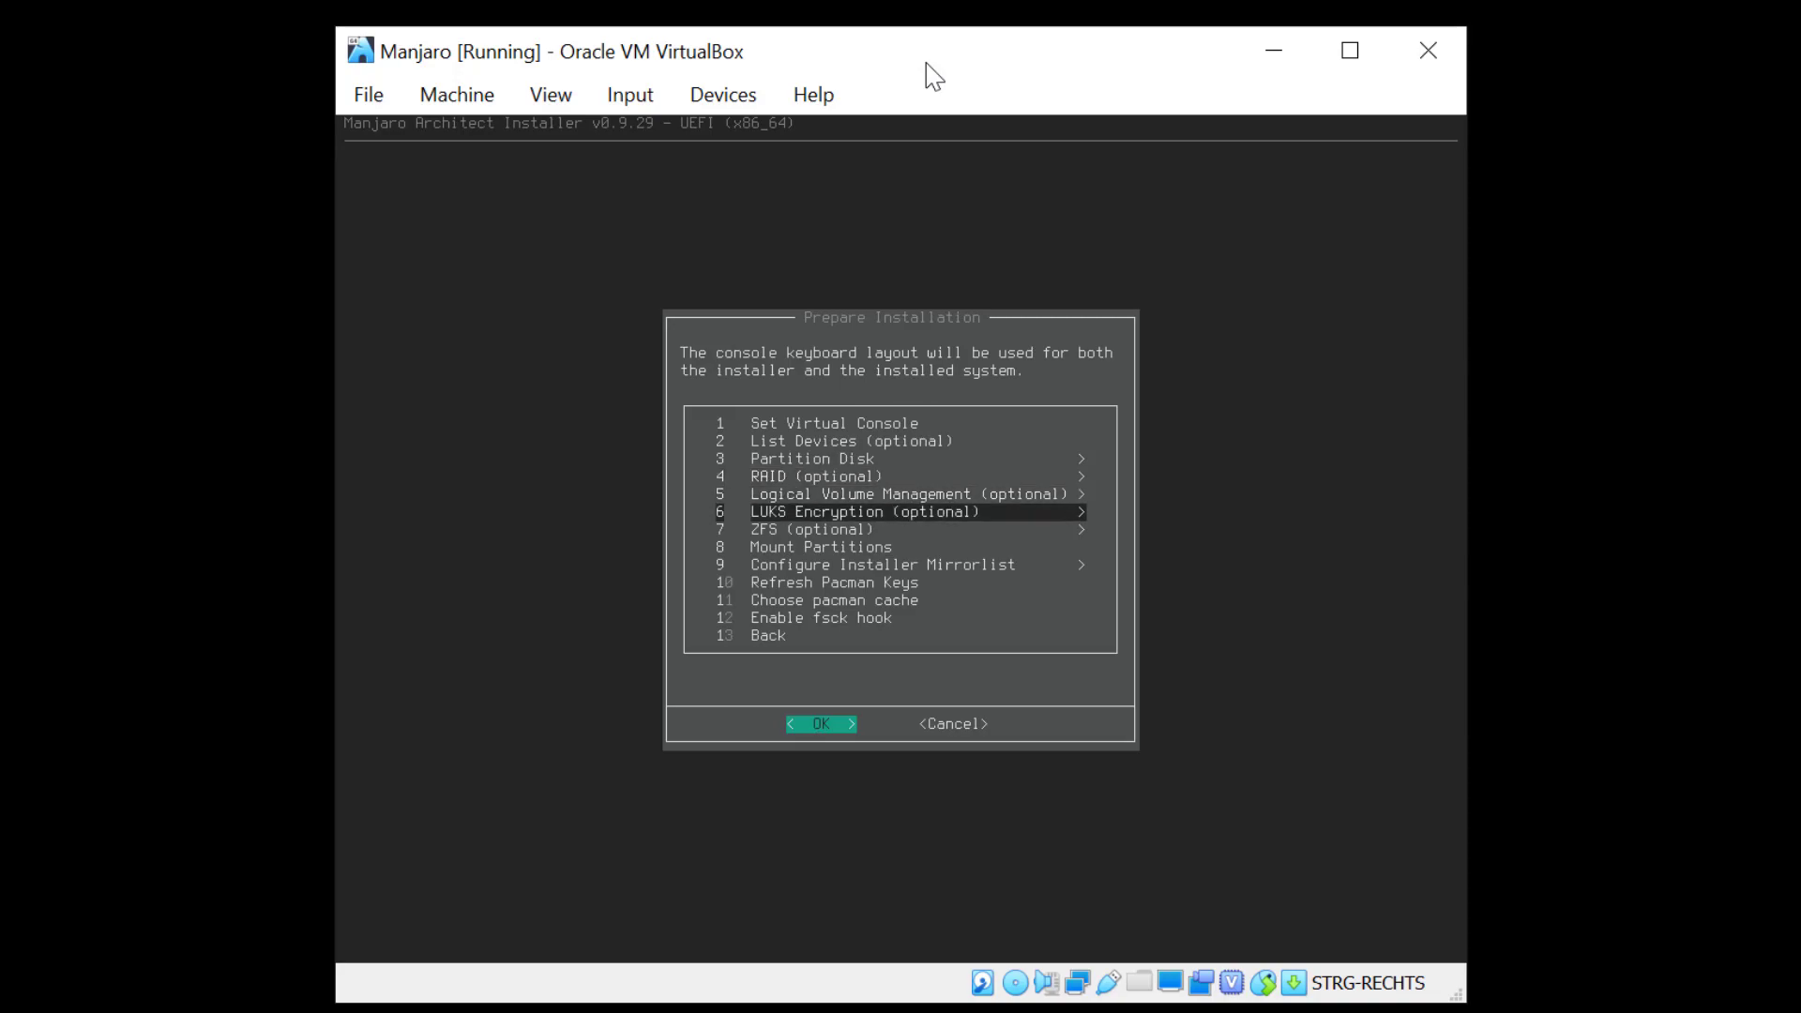
key("Down")
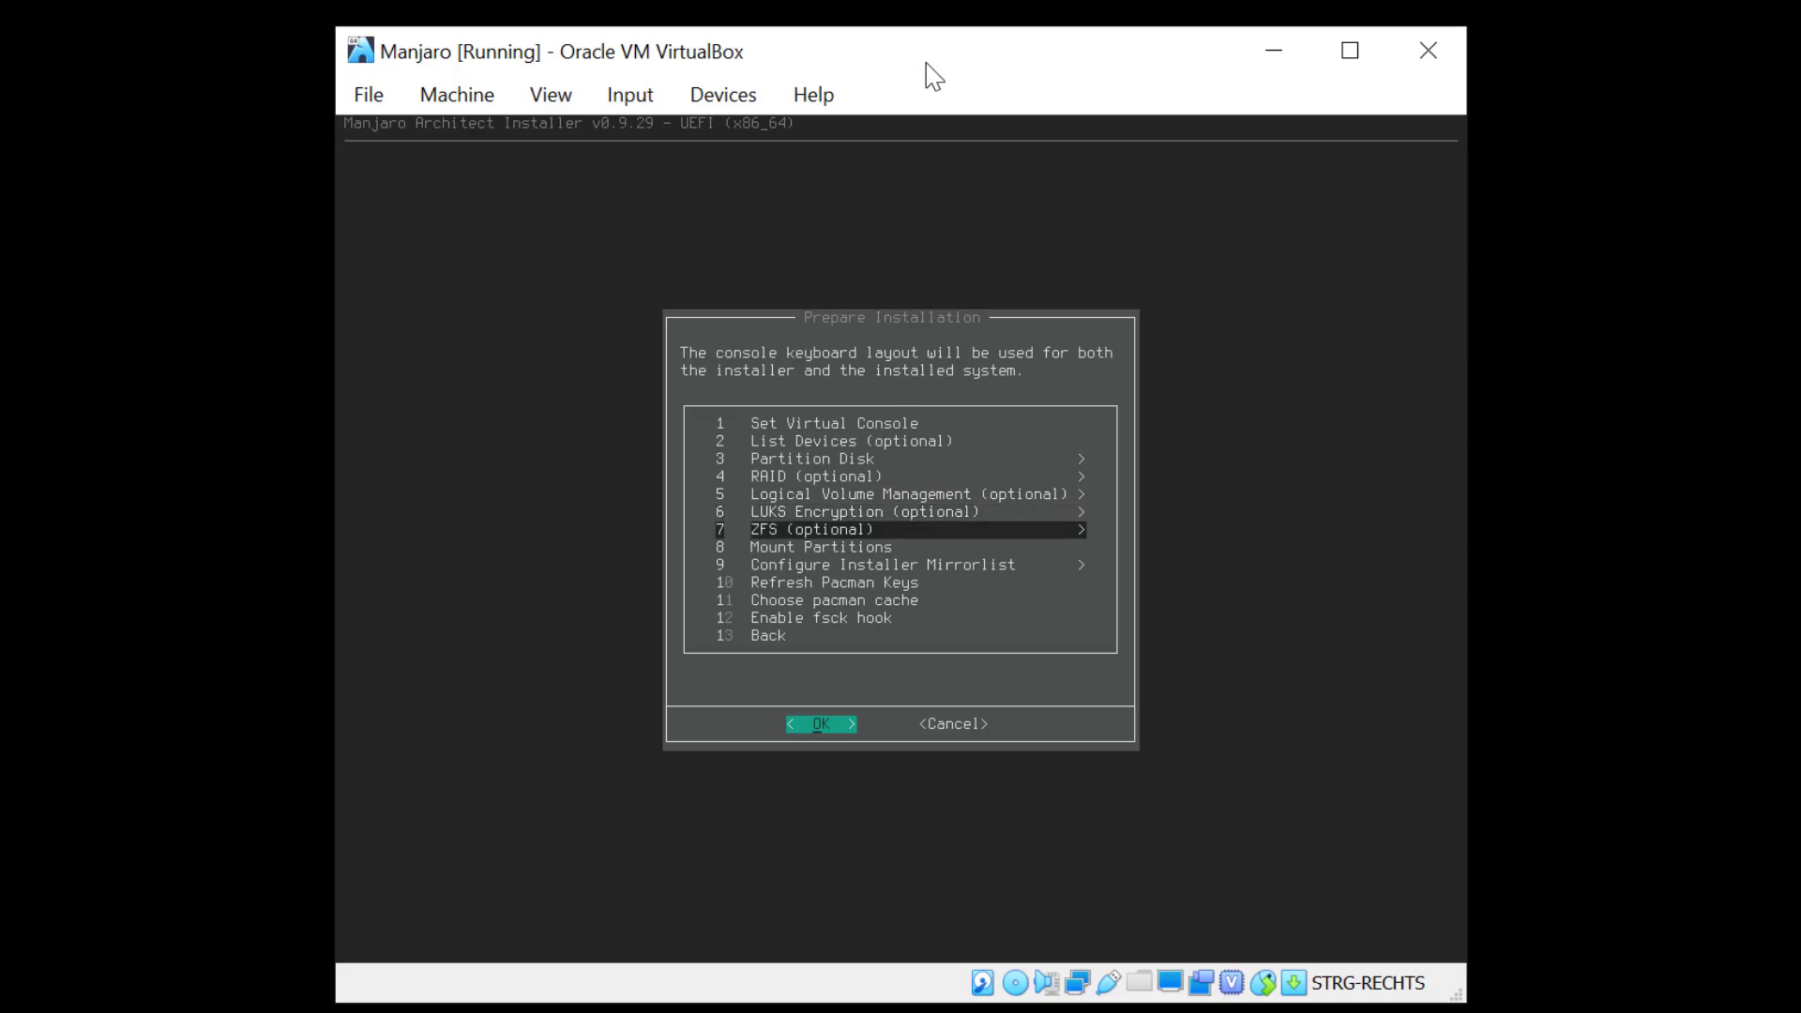
key("Down")
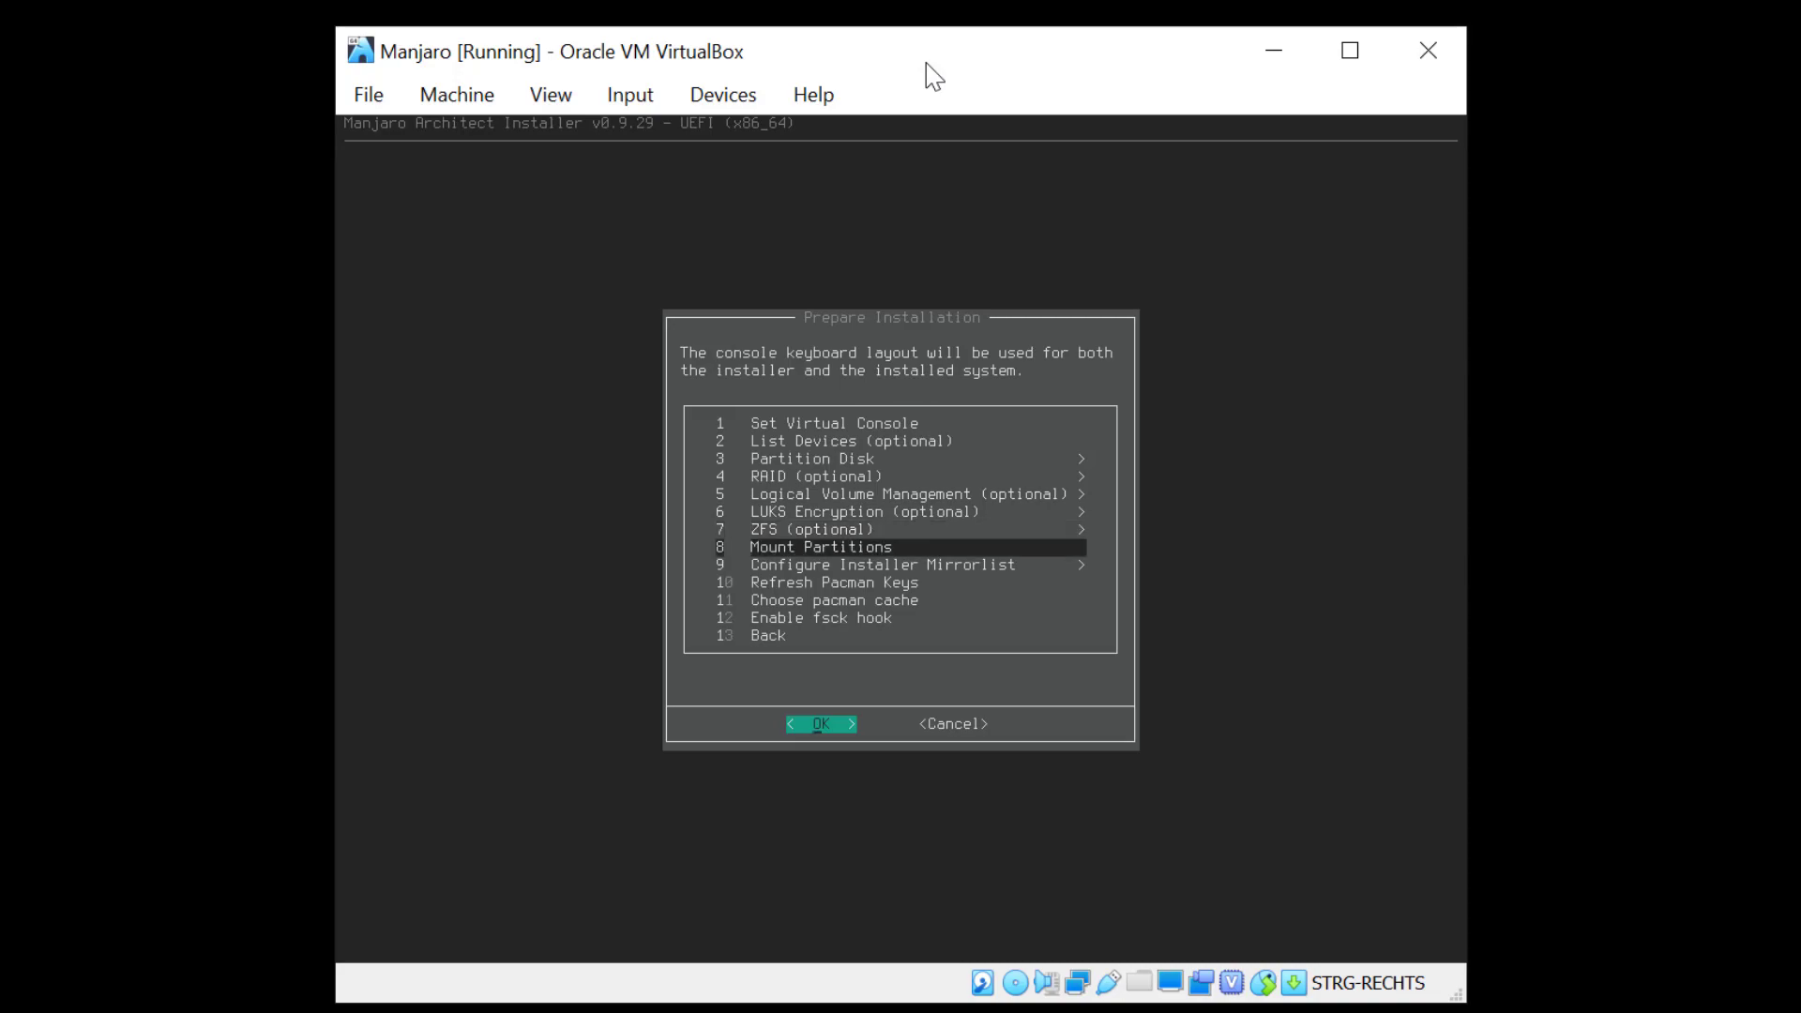
Format /dev/sda2 as ext4 and mount it as root with the noatime option.
key("Return")
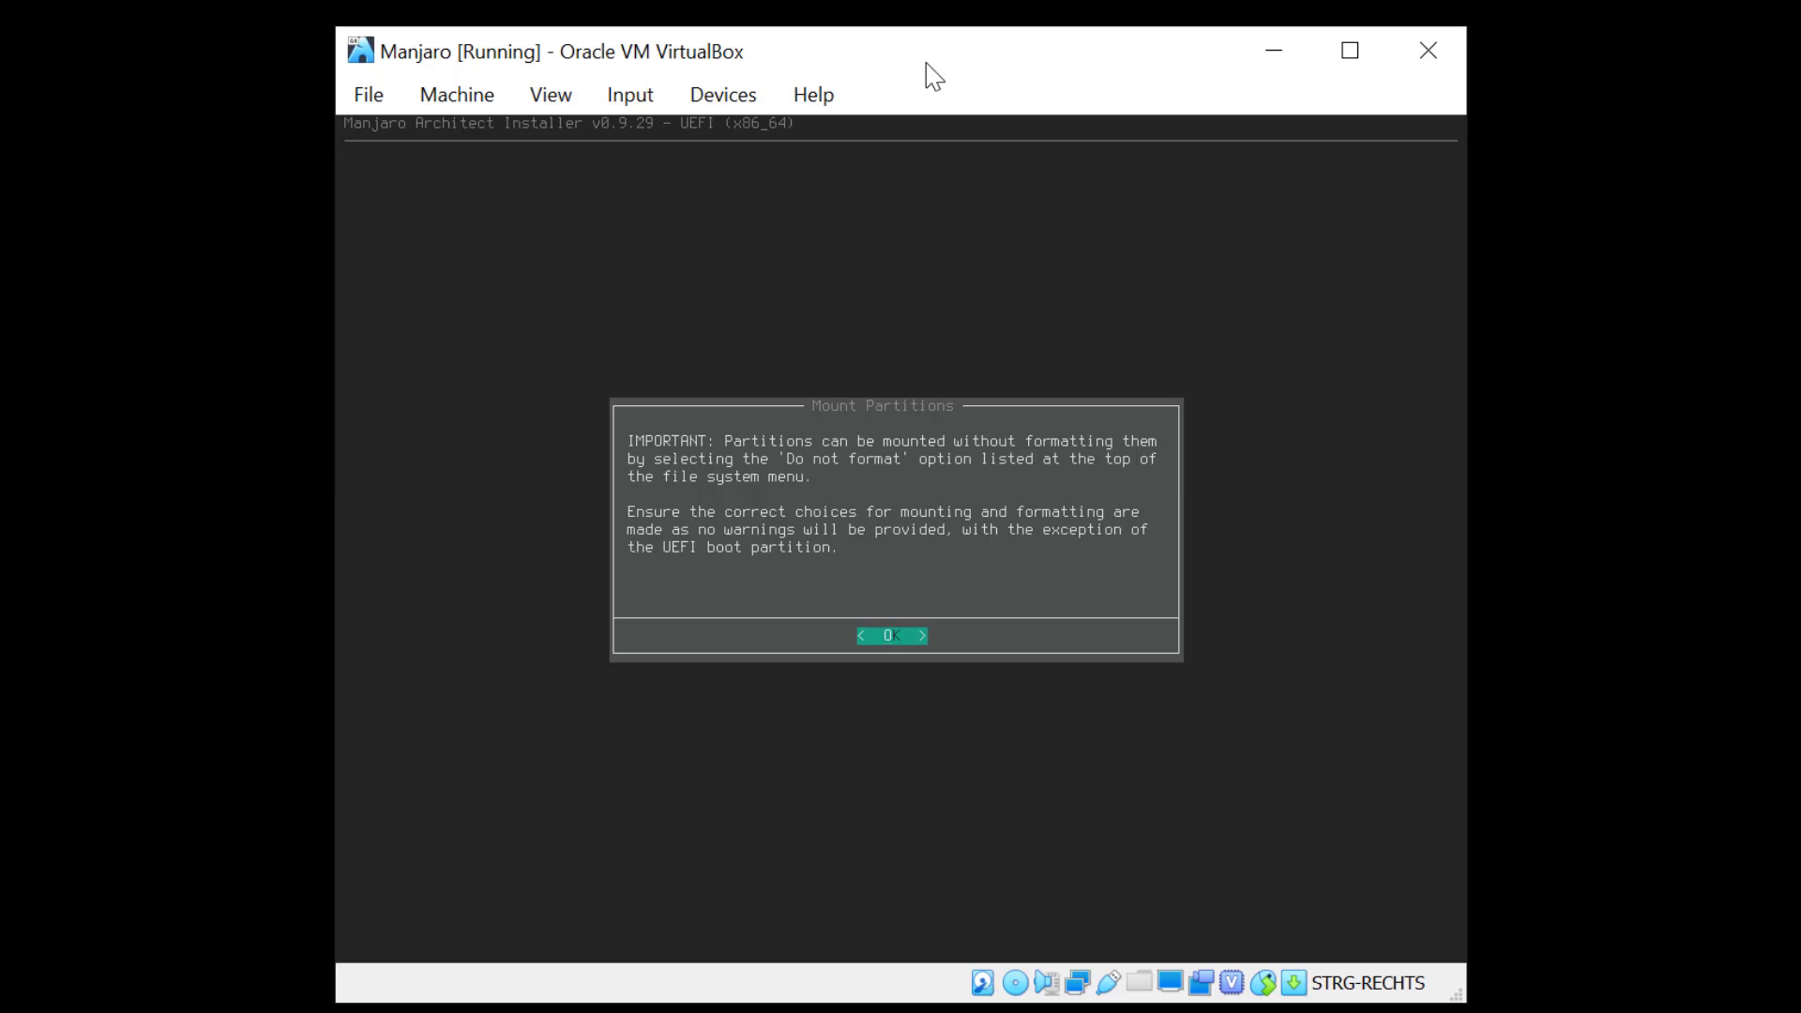
key("Return")
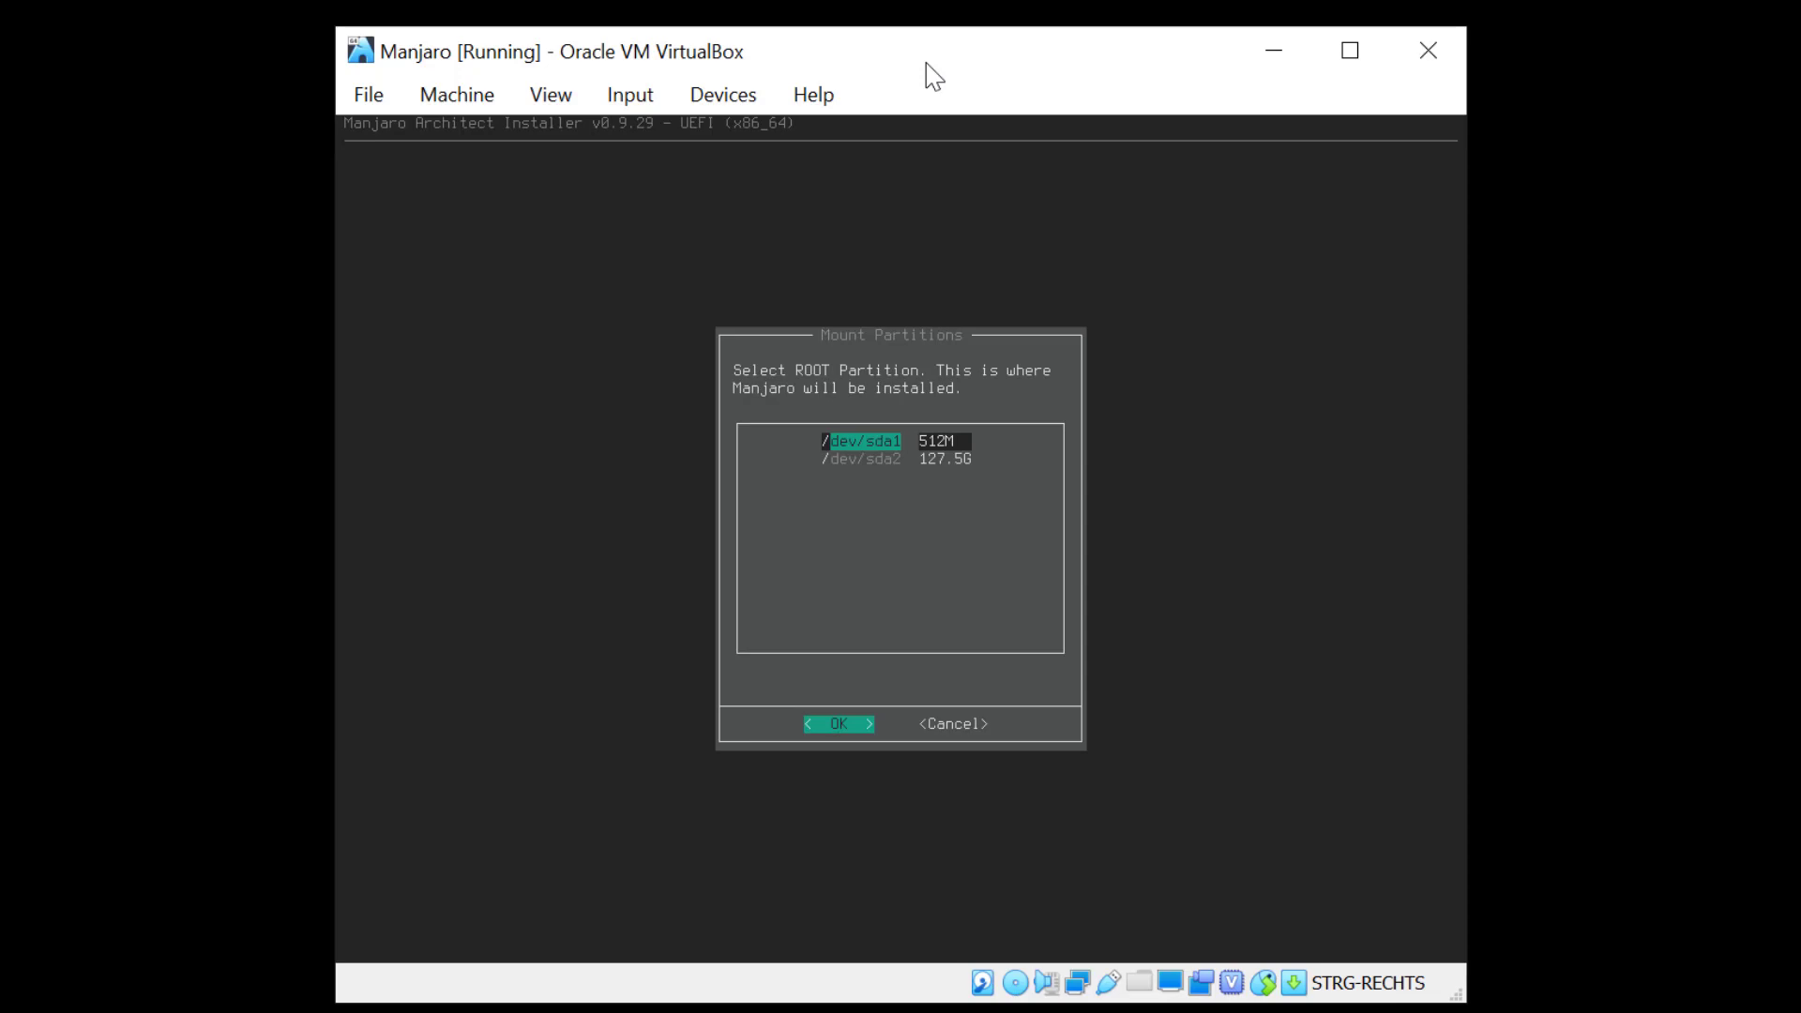
key("Down")
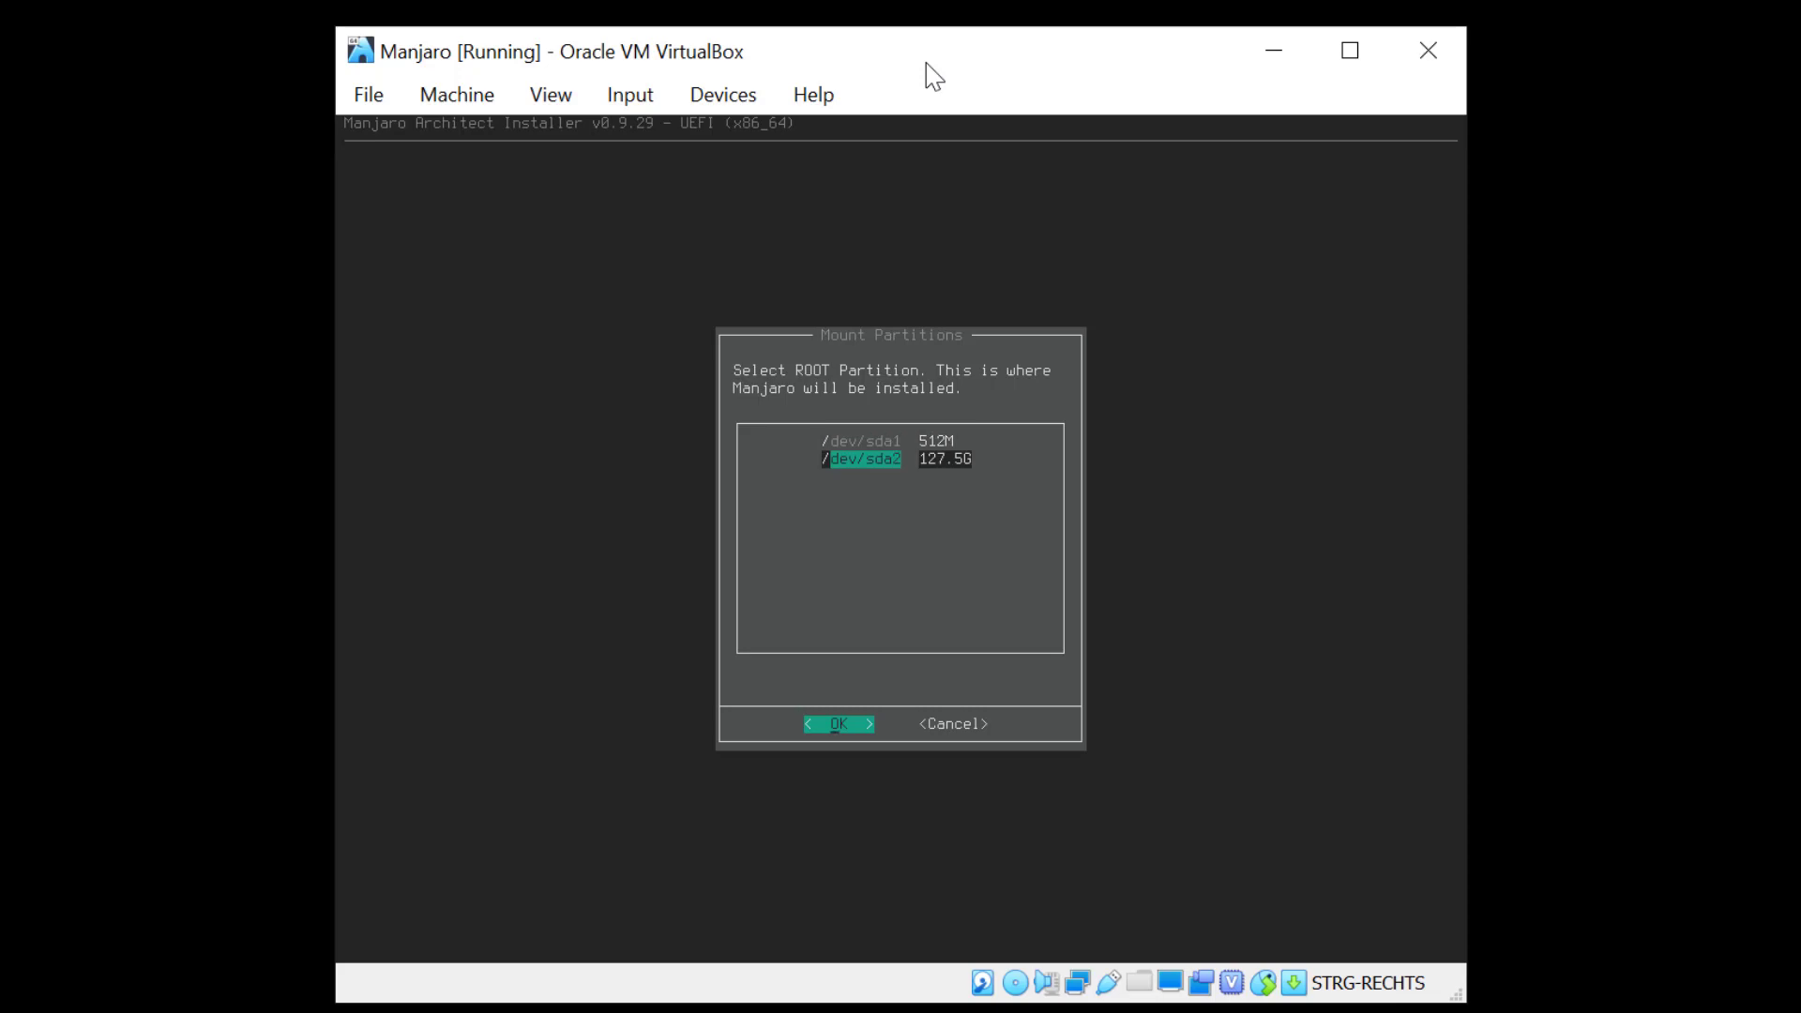
key("Return")
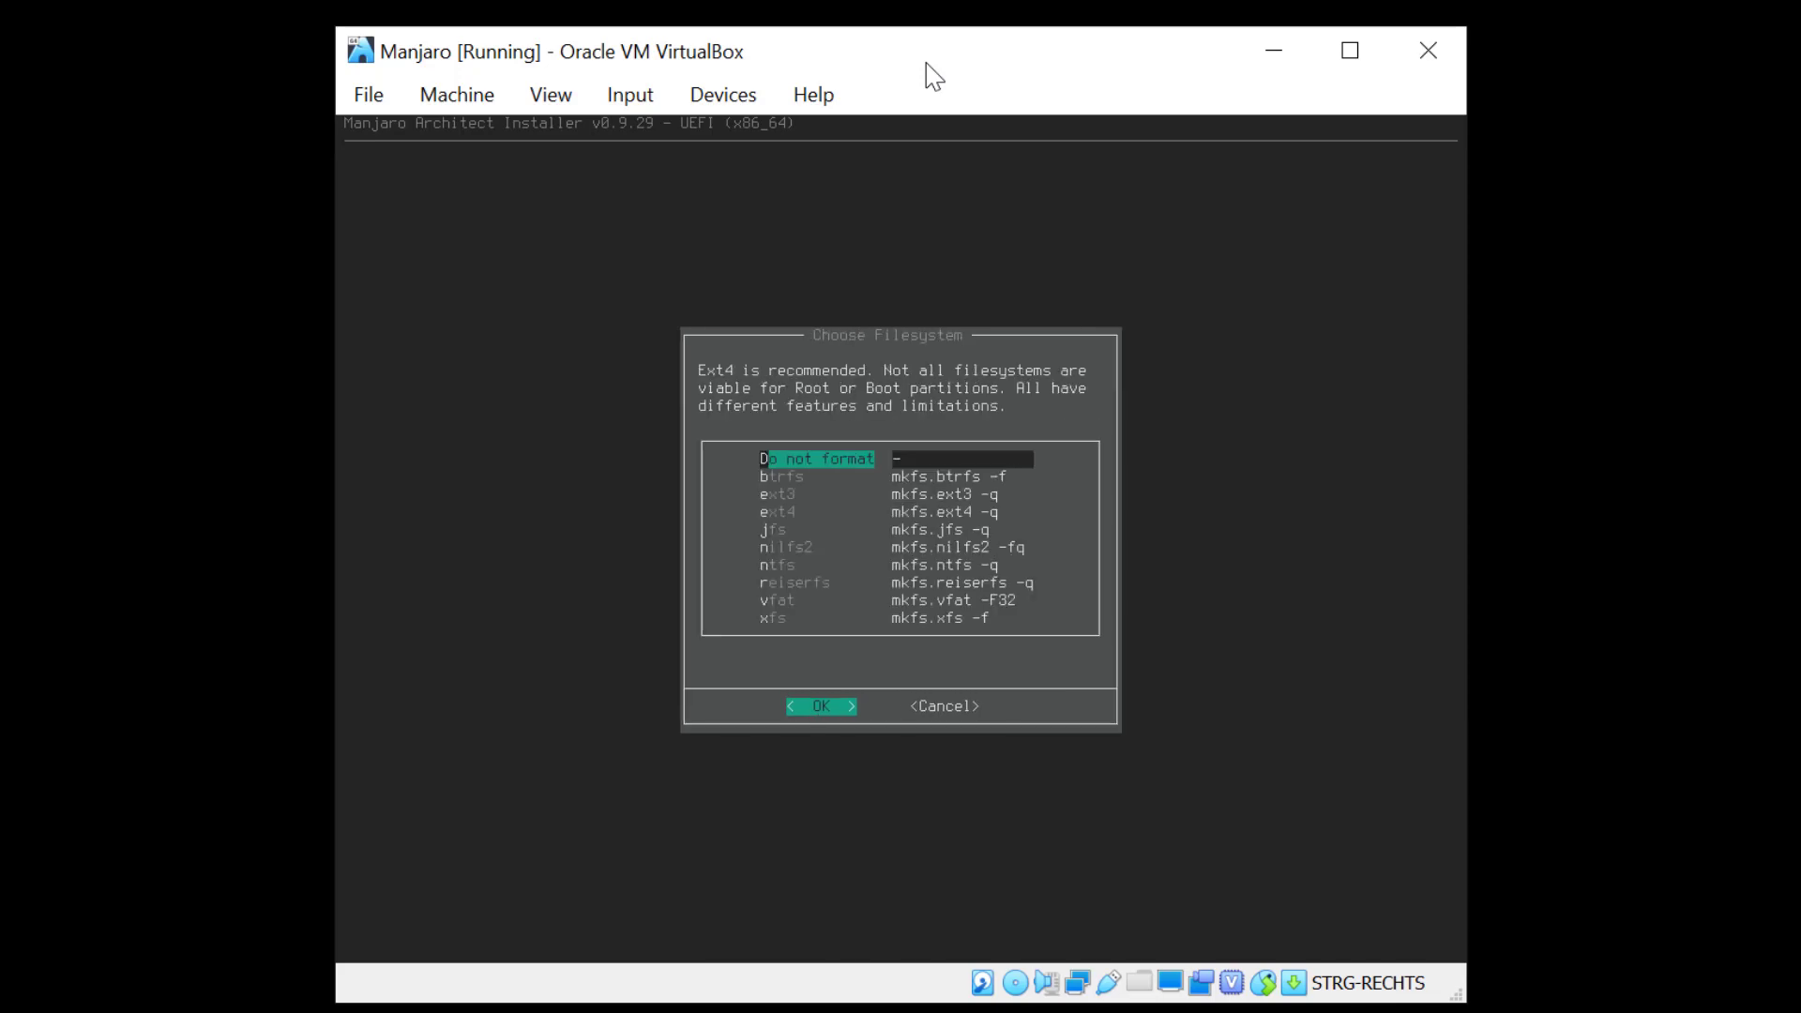
key("Down")
key("Down")
key("Down")
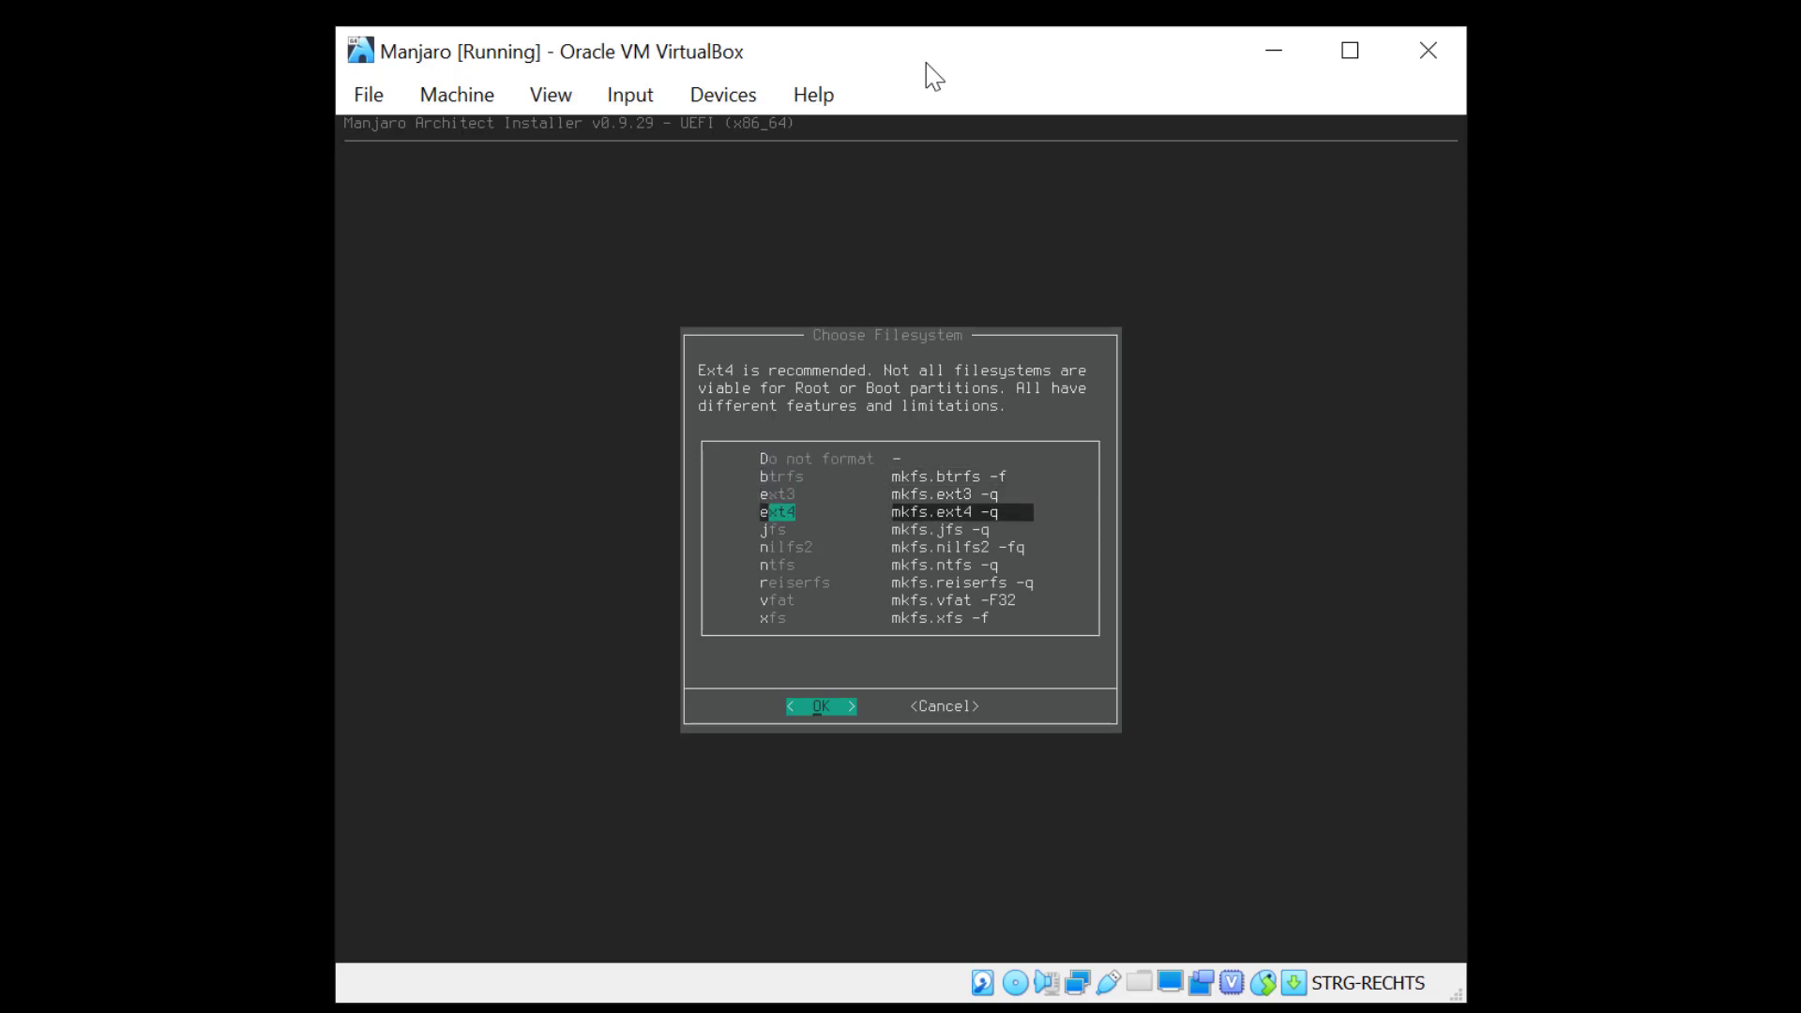
key("Return")
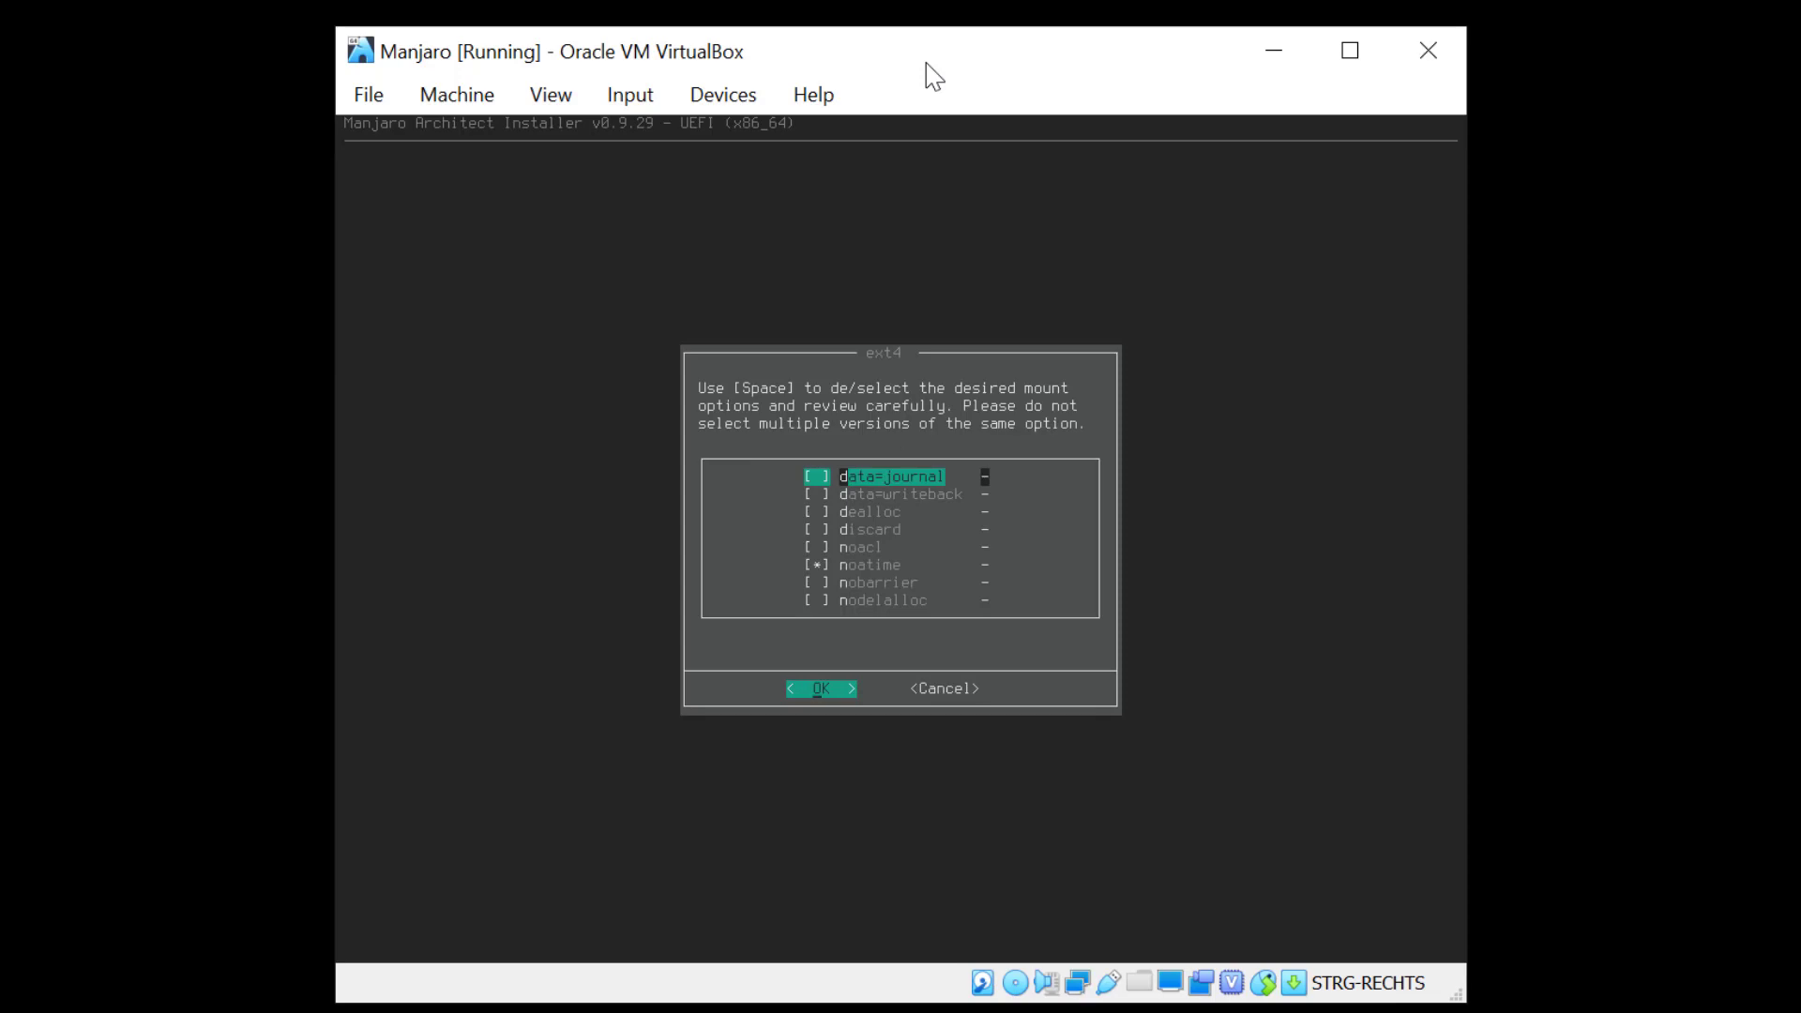
key("Return")
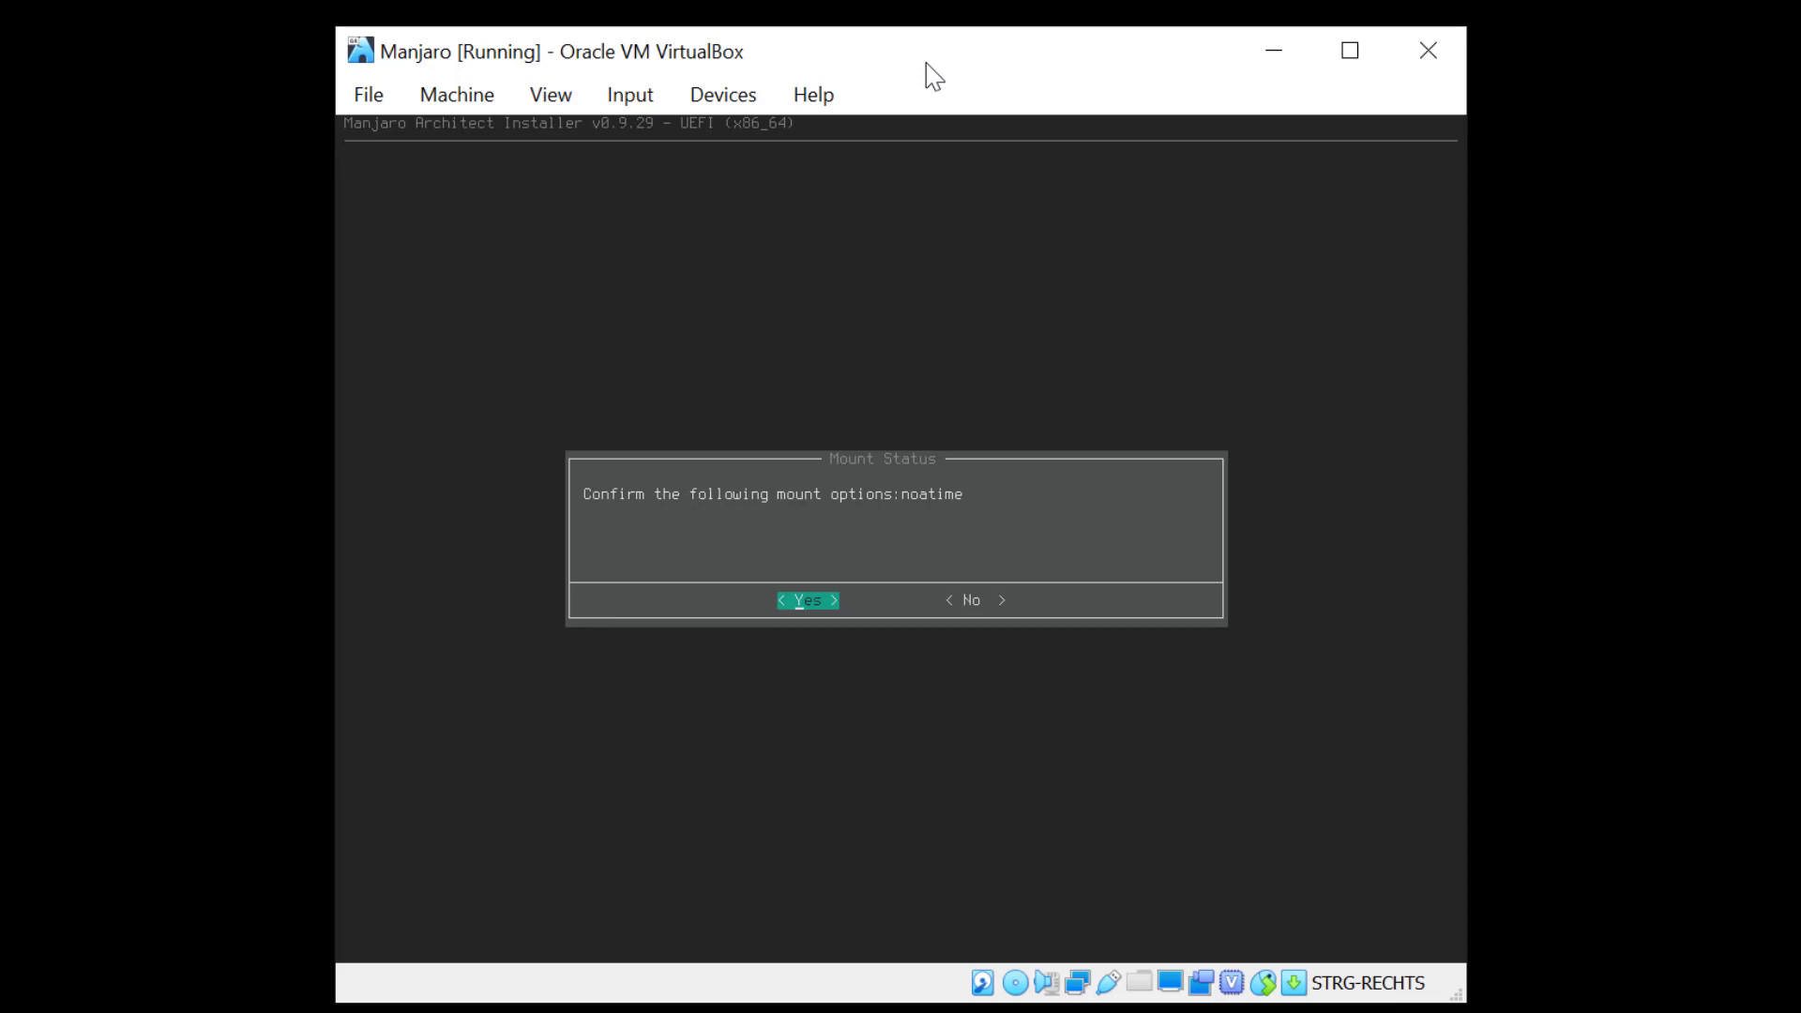
key("Return")
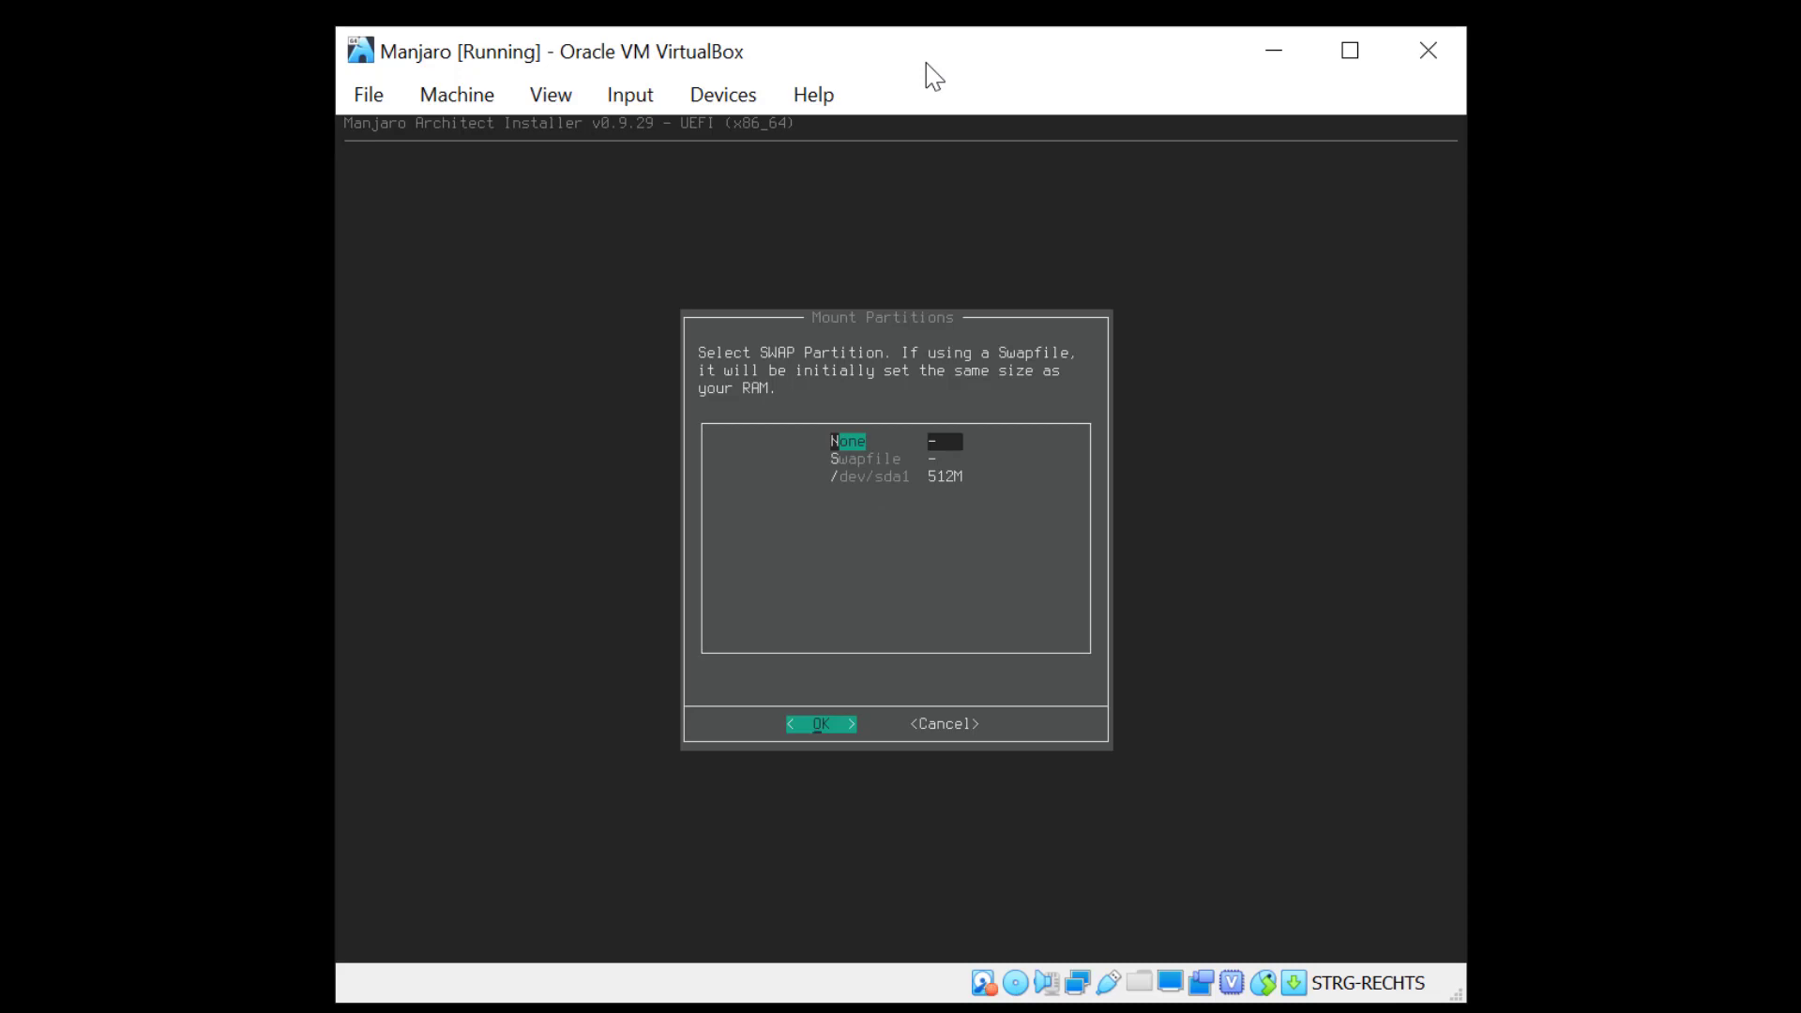
Use a 3943M swapfile for swap.
key("Down")
key("Return")
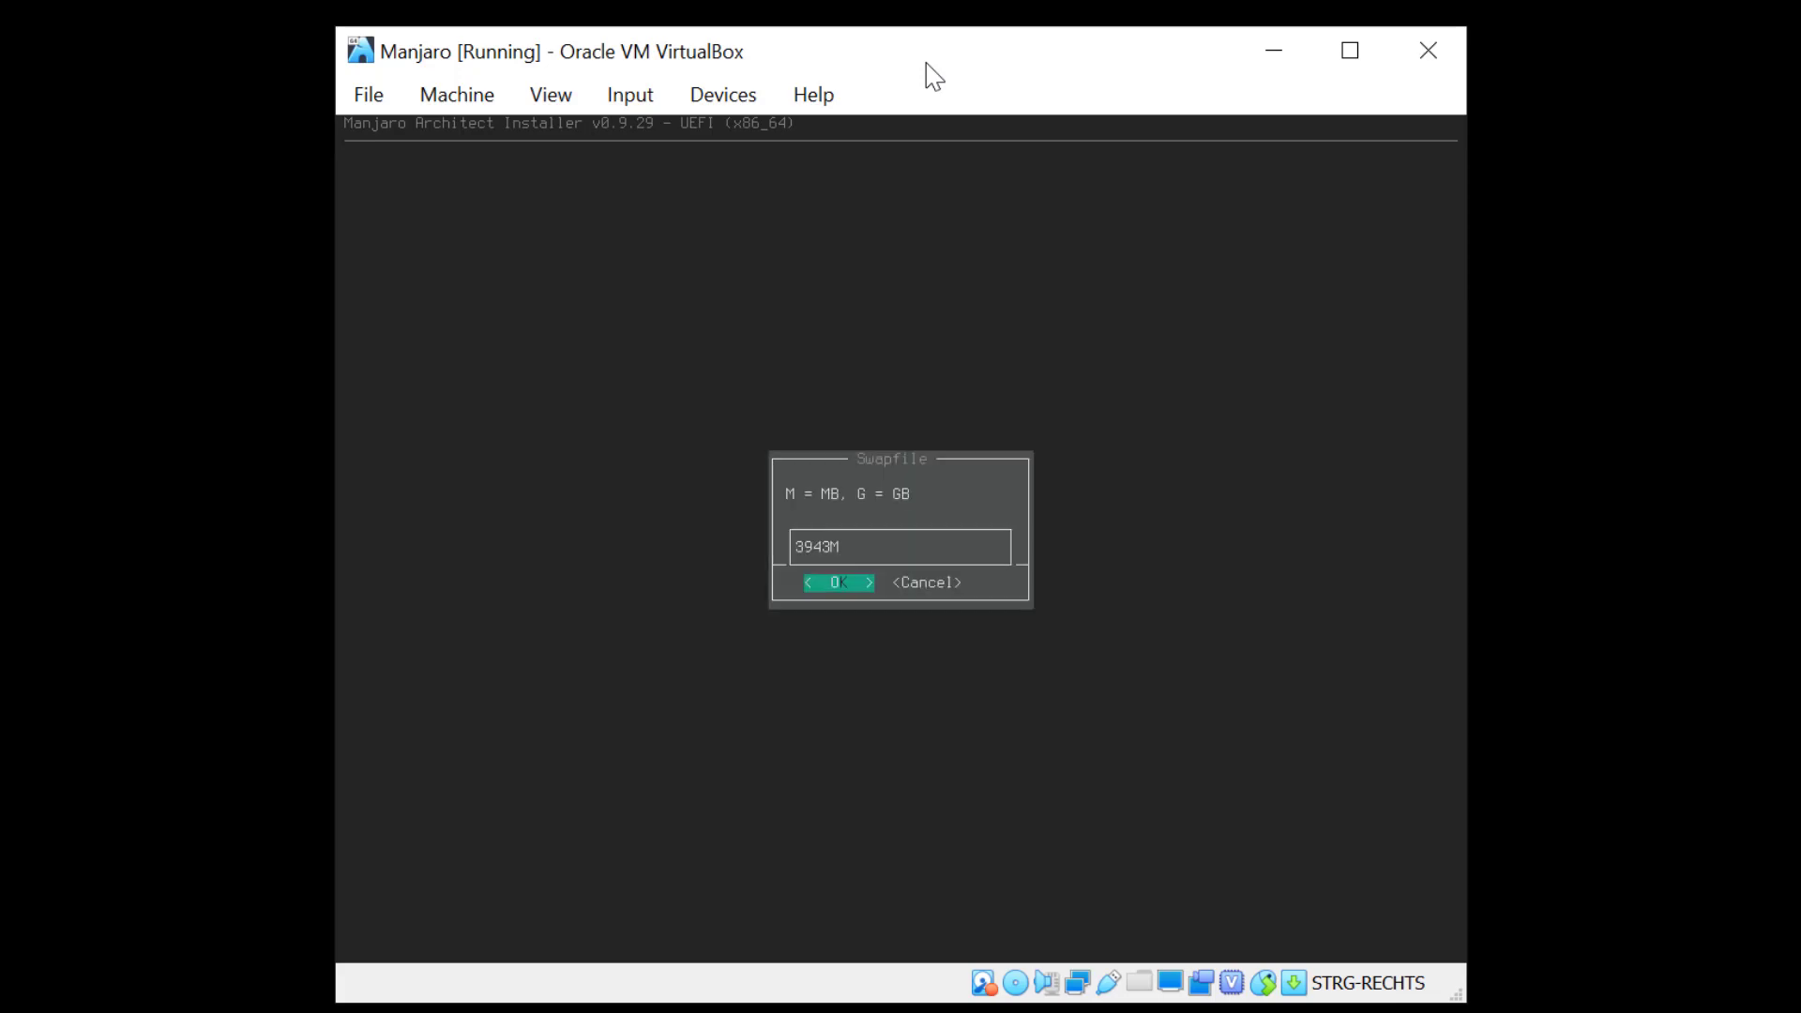
key("Return")
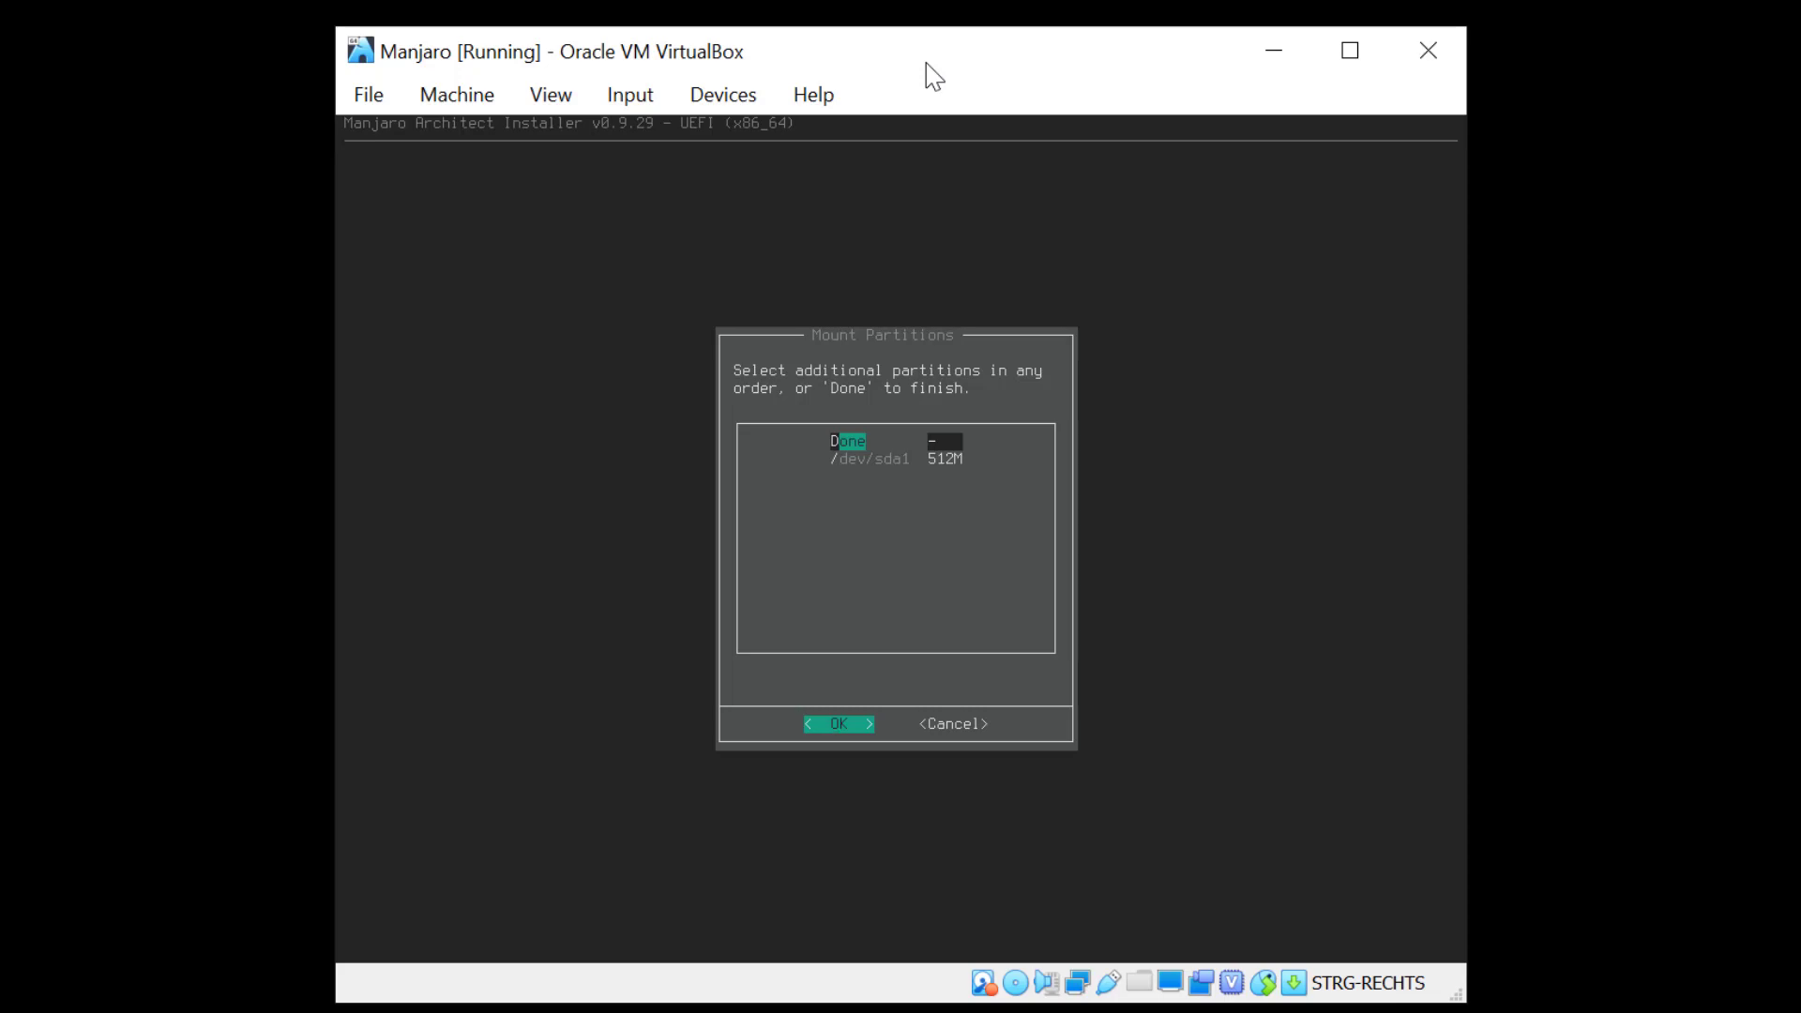
Finish additional partitions and mount /dev/sda1 as the UEFI partition at /boot/efi.
key("Return")
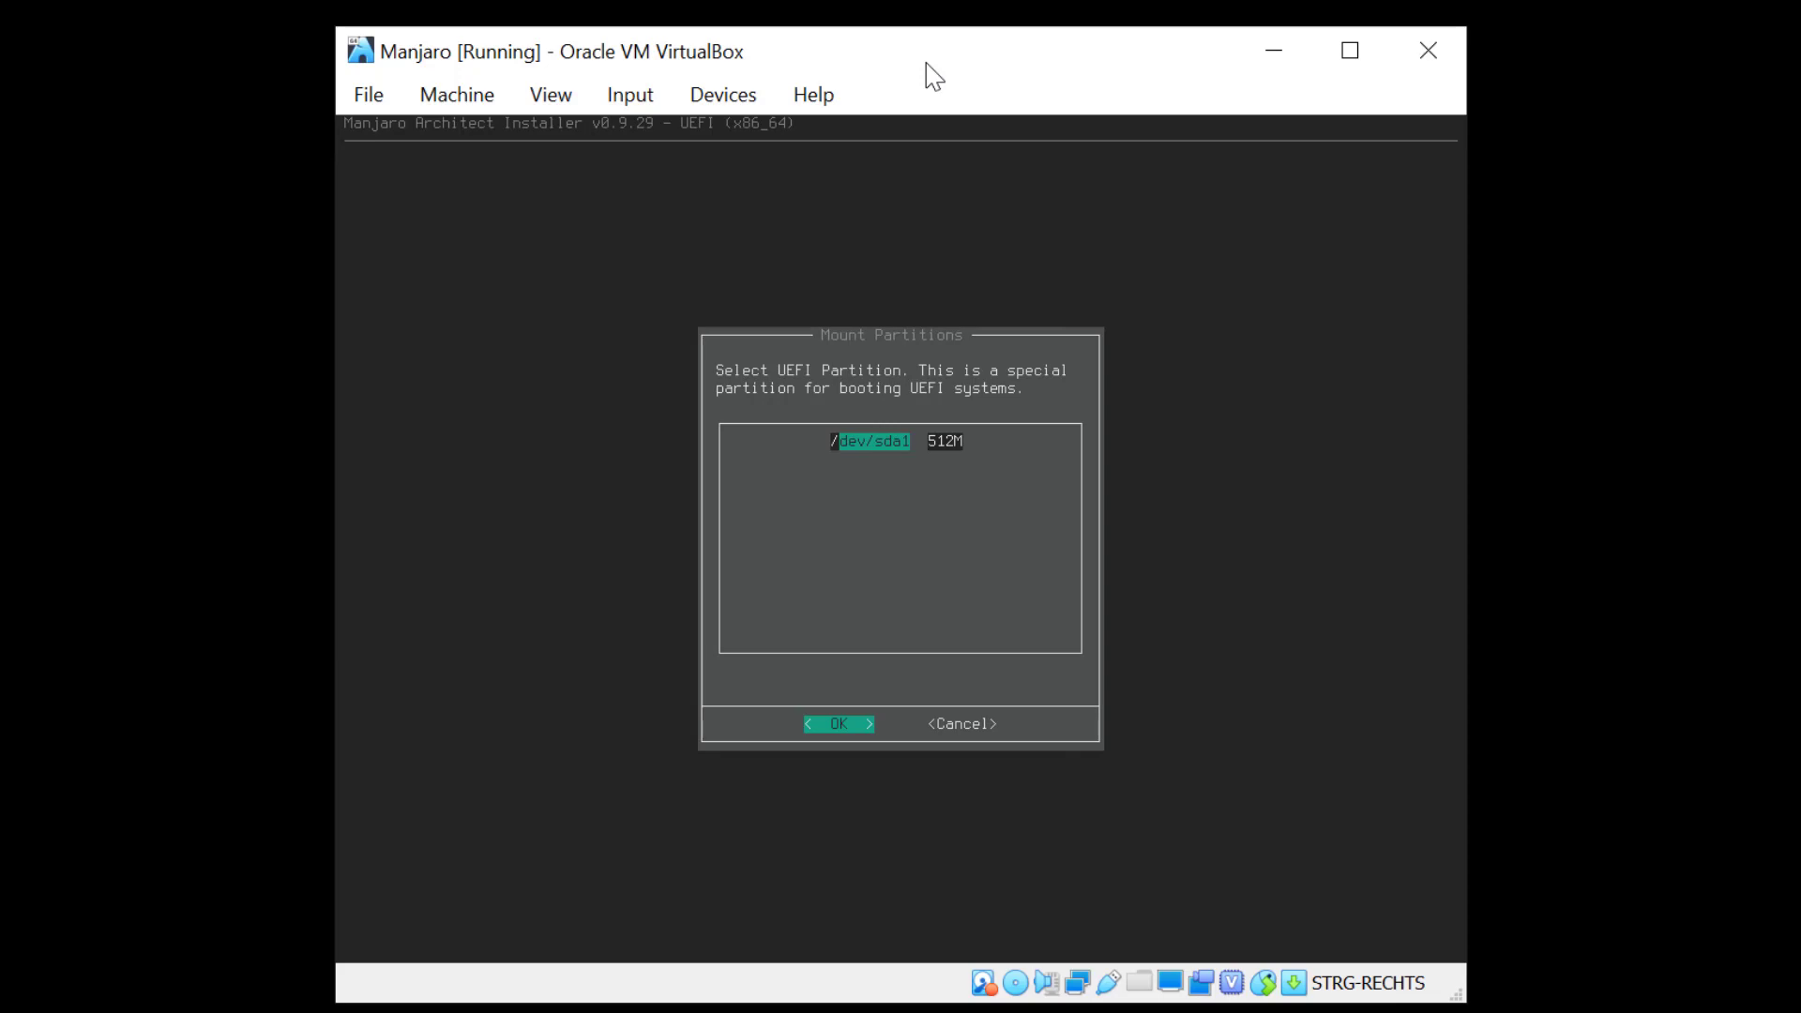
key("Return")
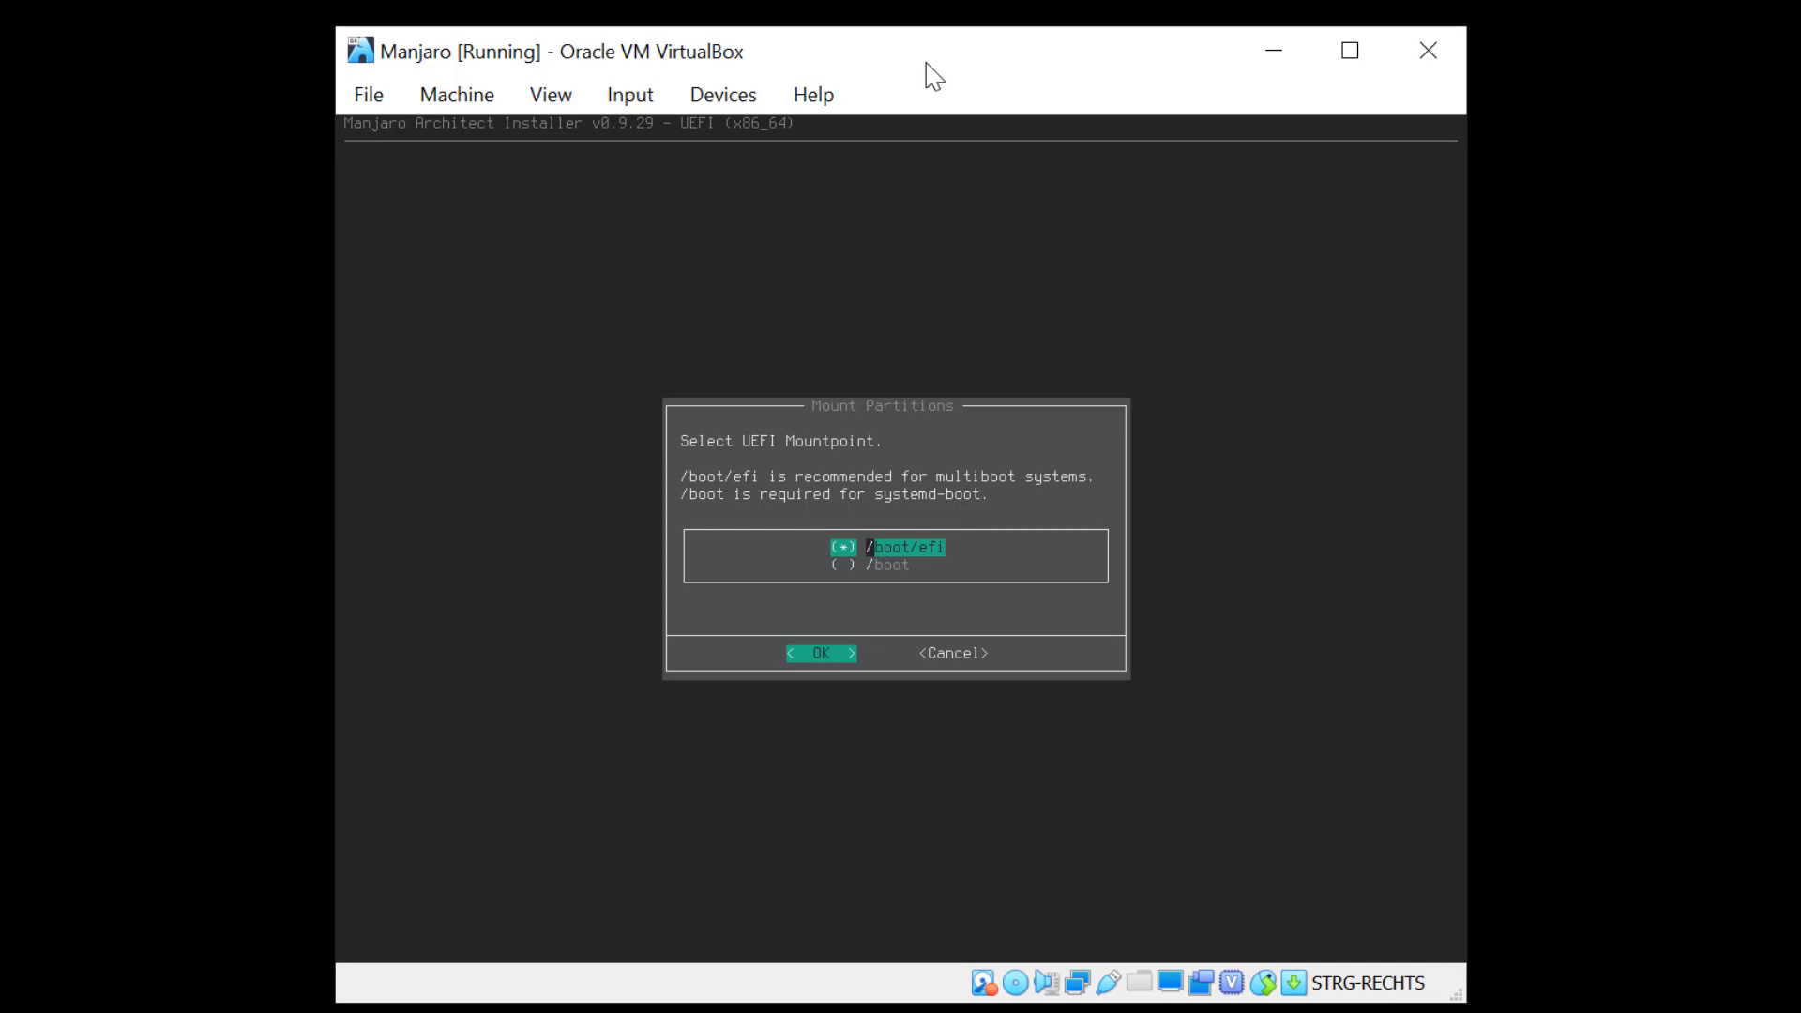
key("Return")
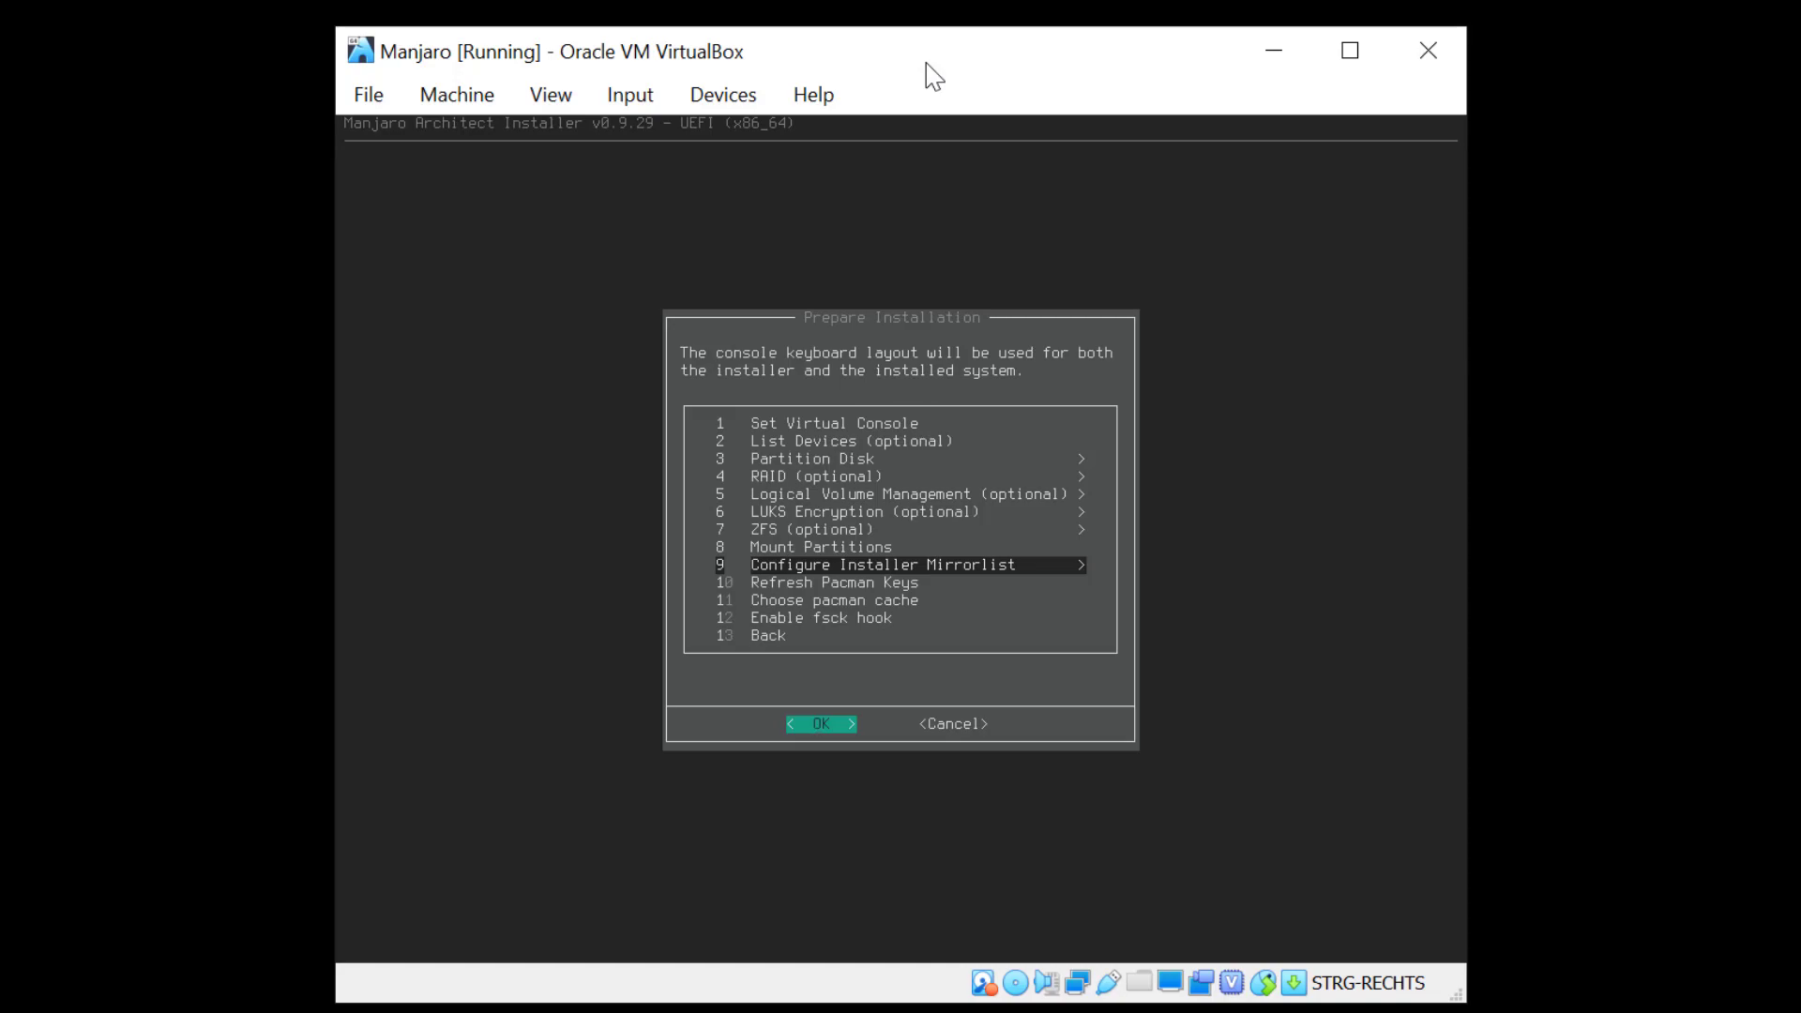
Leave Prepare Installation through its Back entry to the Main Menu.
key("Down")
key("Down")
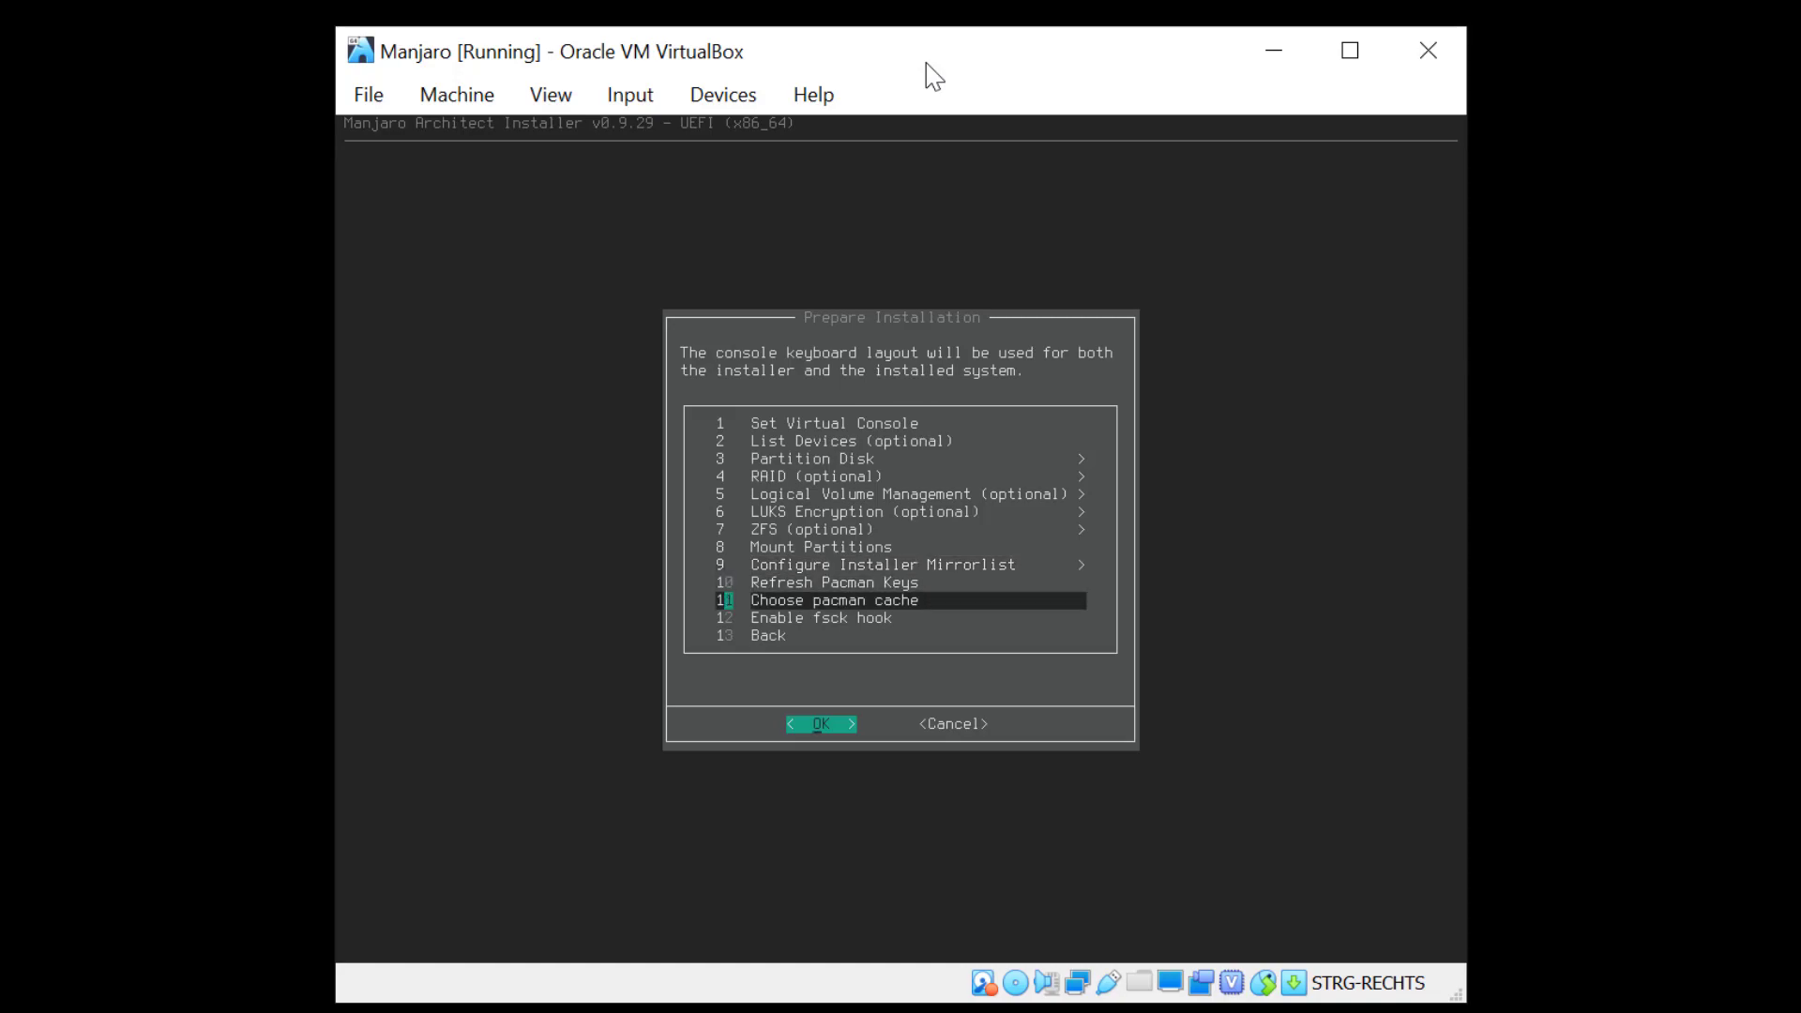
key("Down")
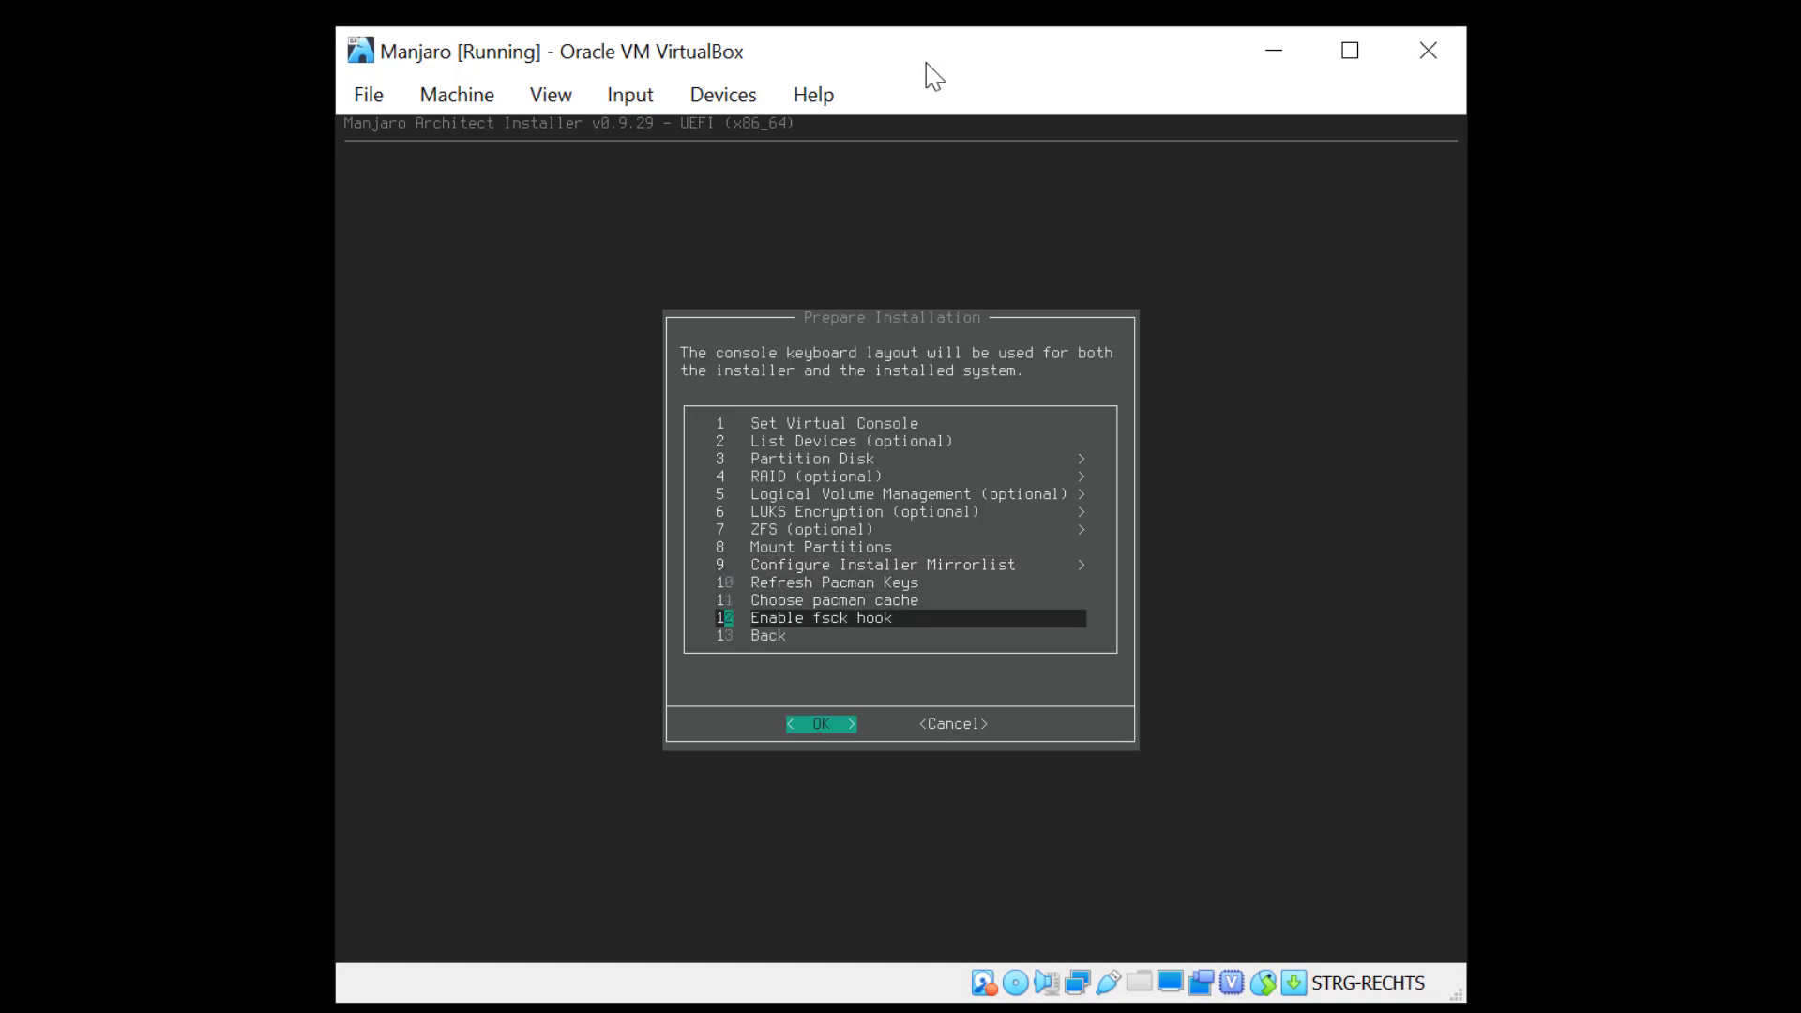
key("Down")
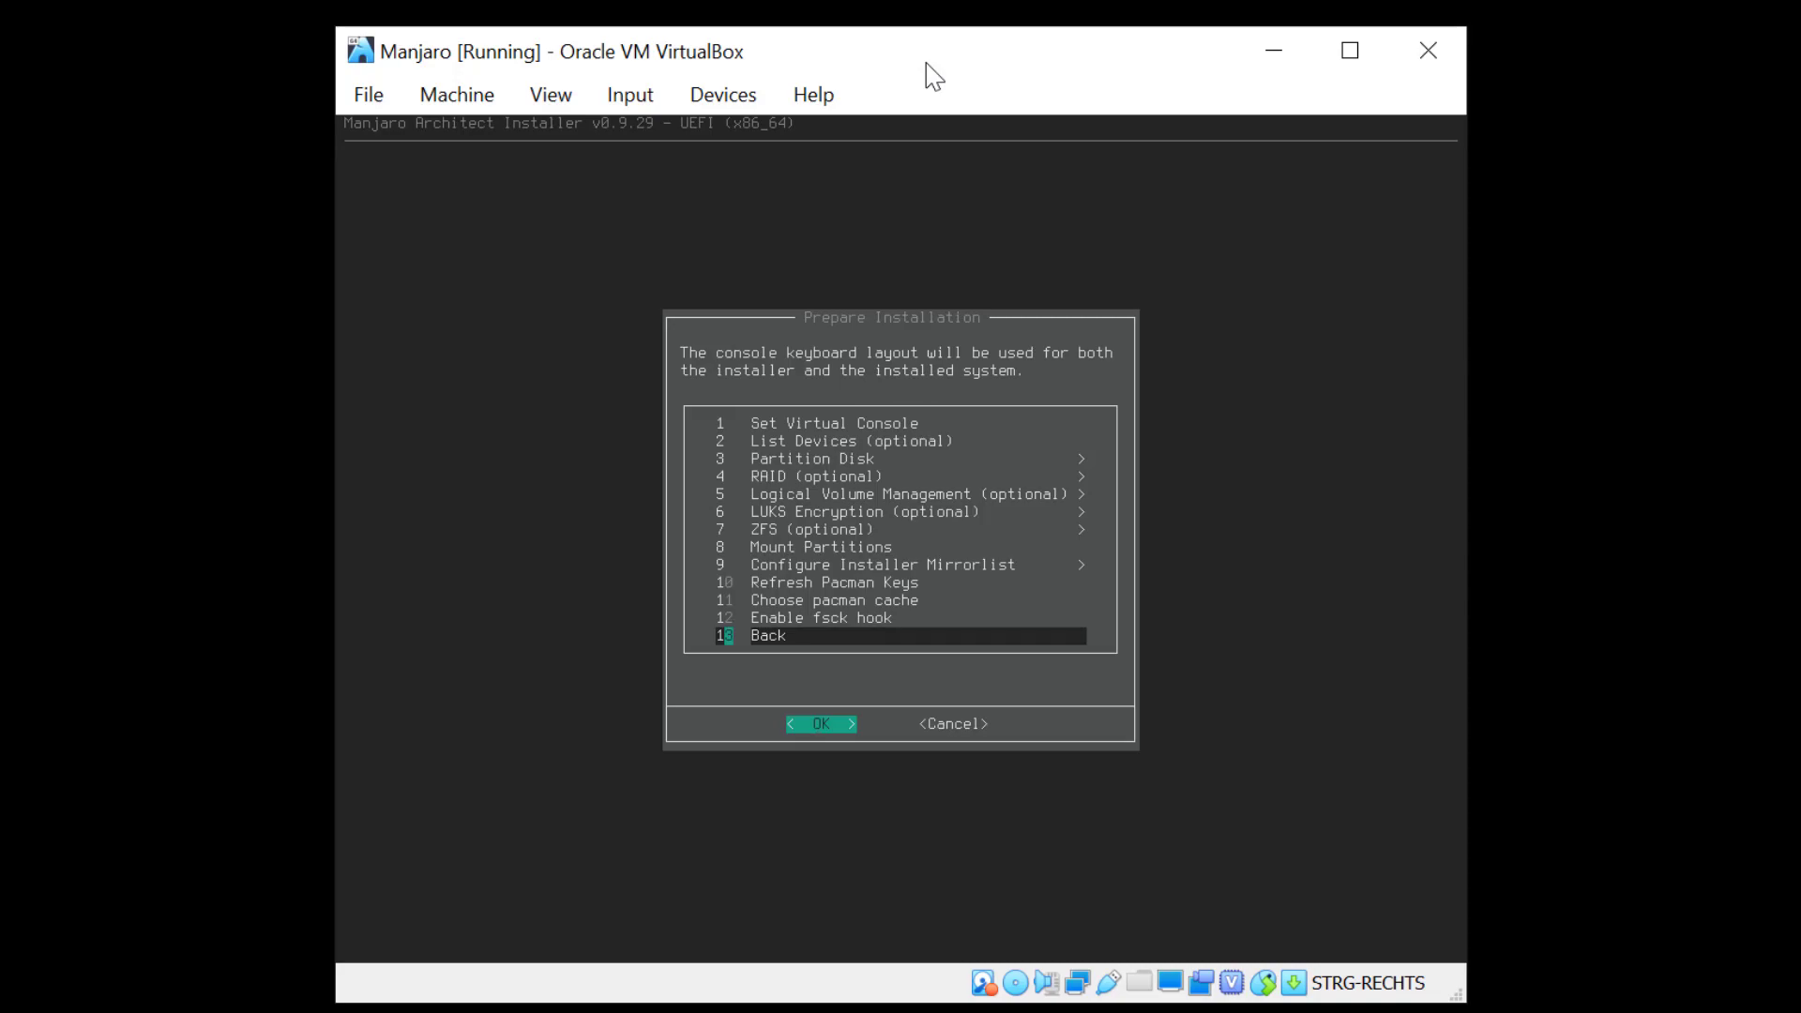
key("Return")
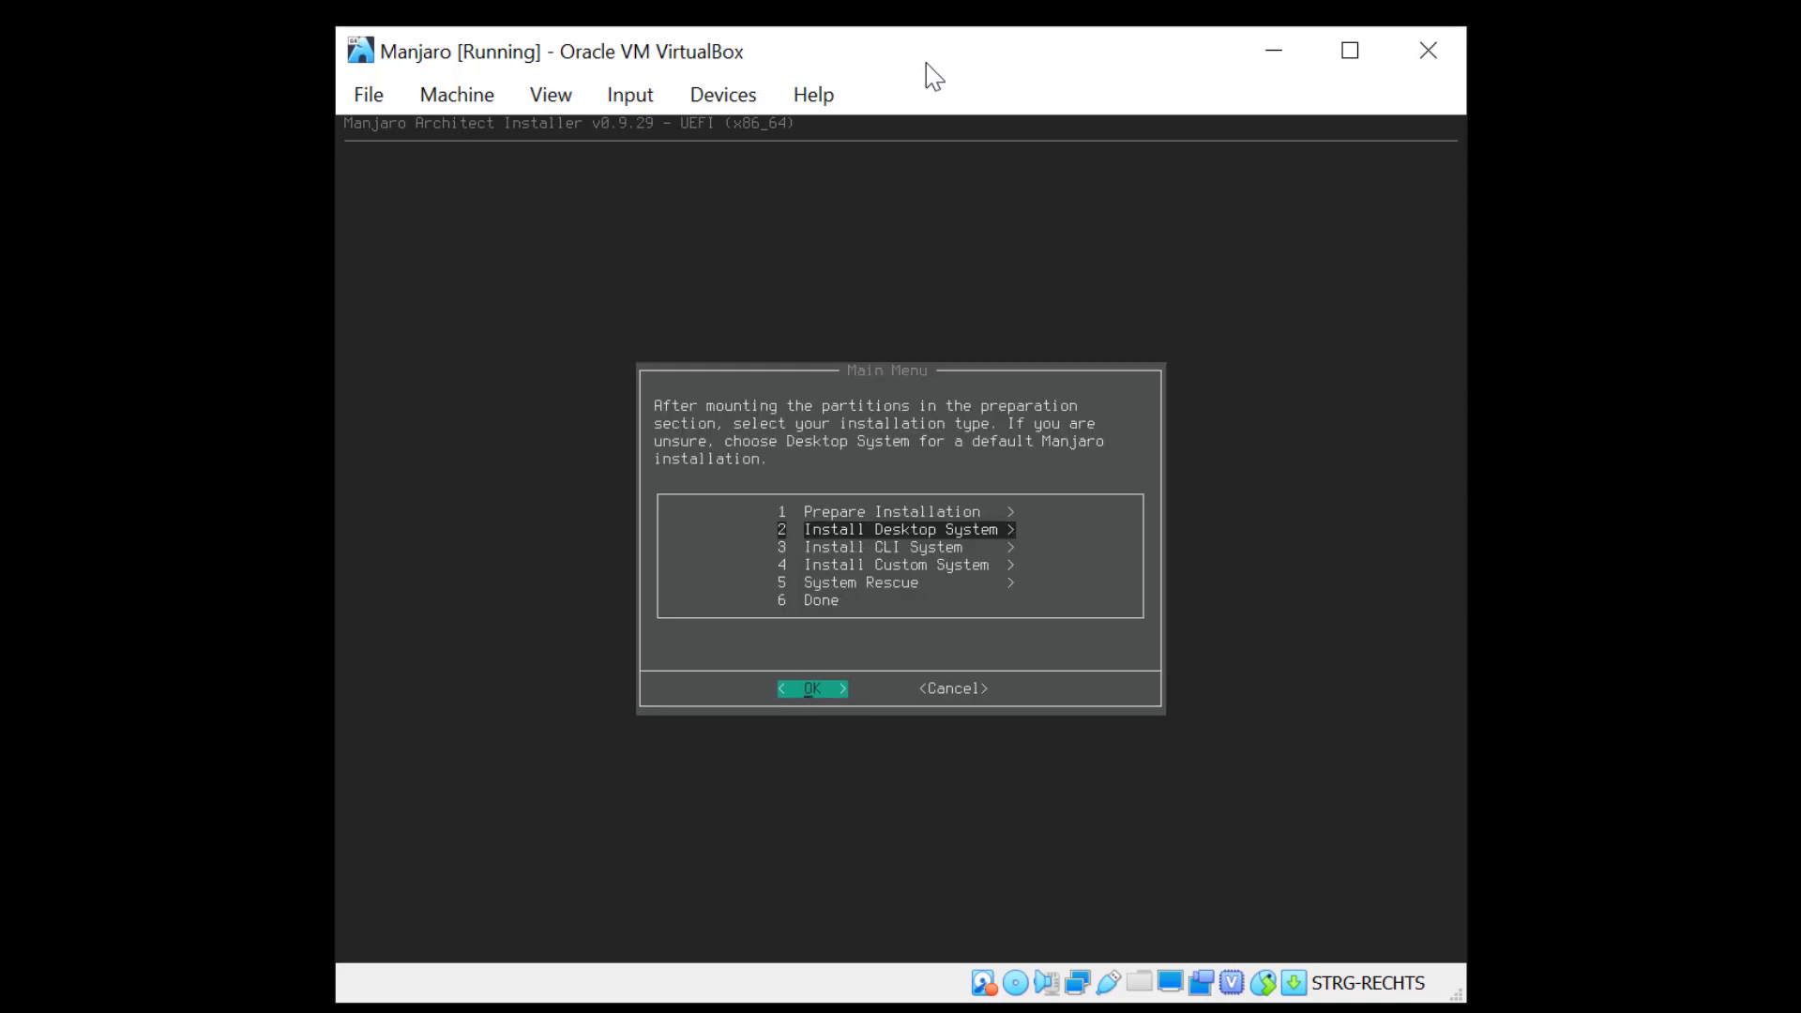
Start Install Manjaro Desktop and confirm base packages with yay + base-devel and the linux53 kernel.
key("Return")
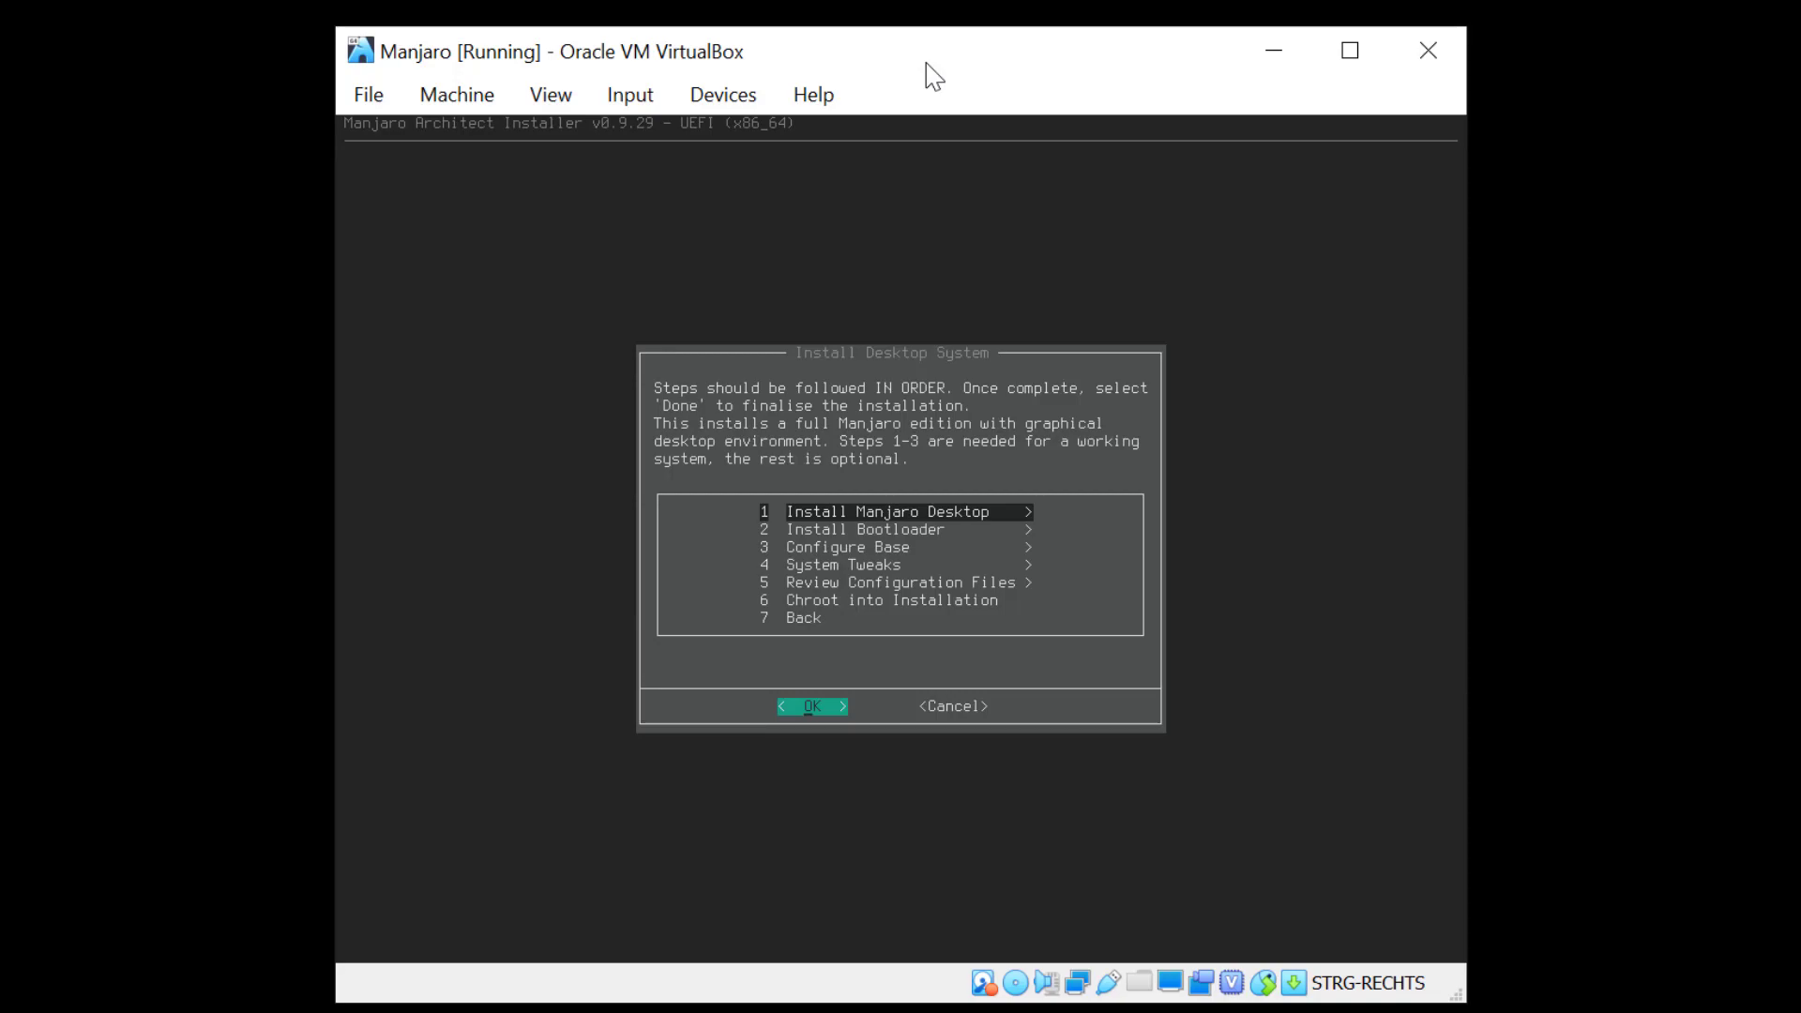
key("Return")
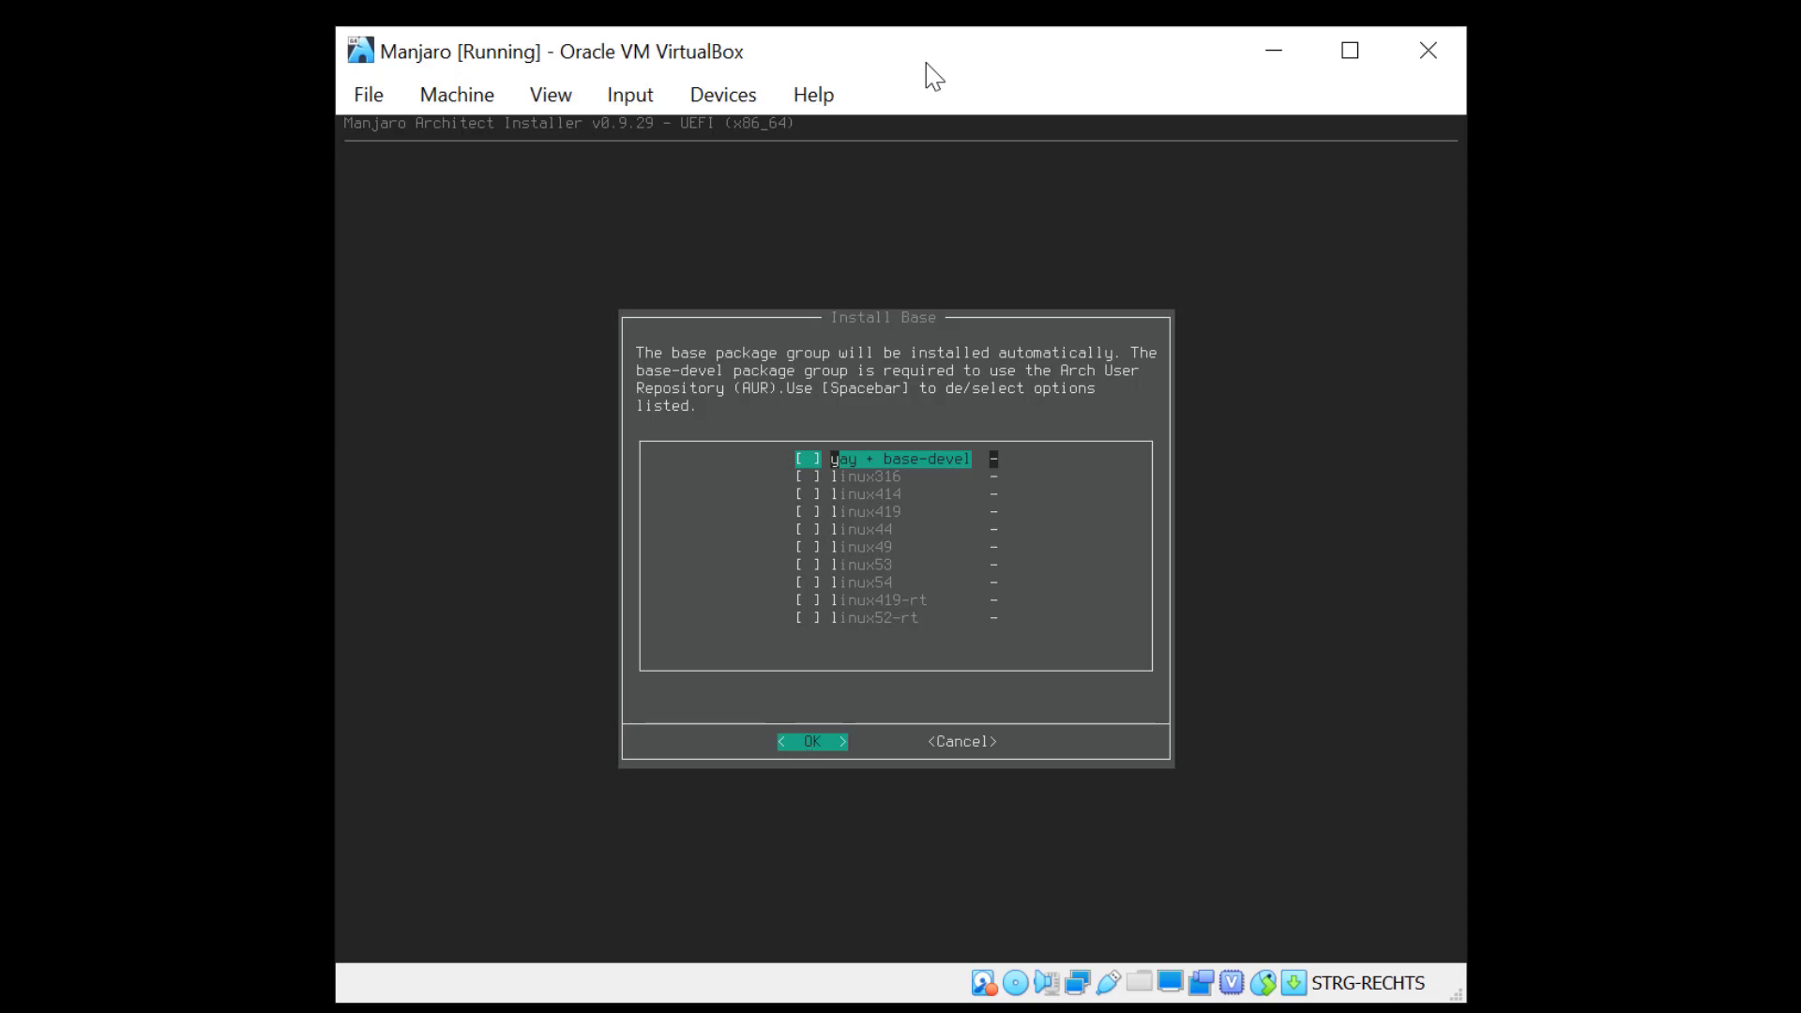
key("Down")
key("Down")
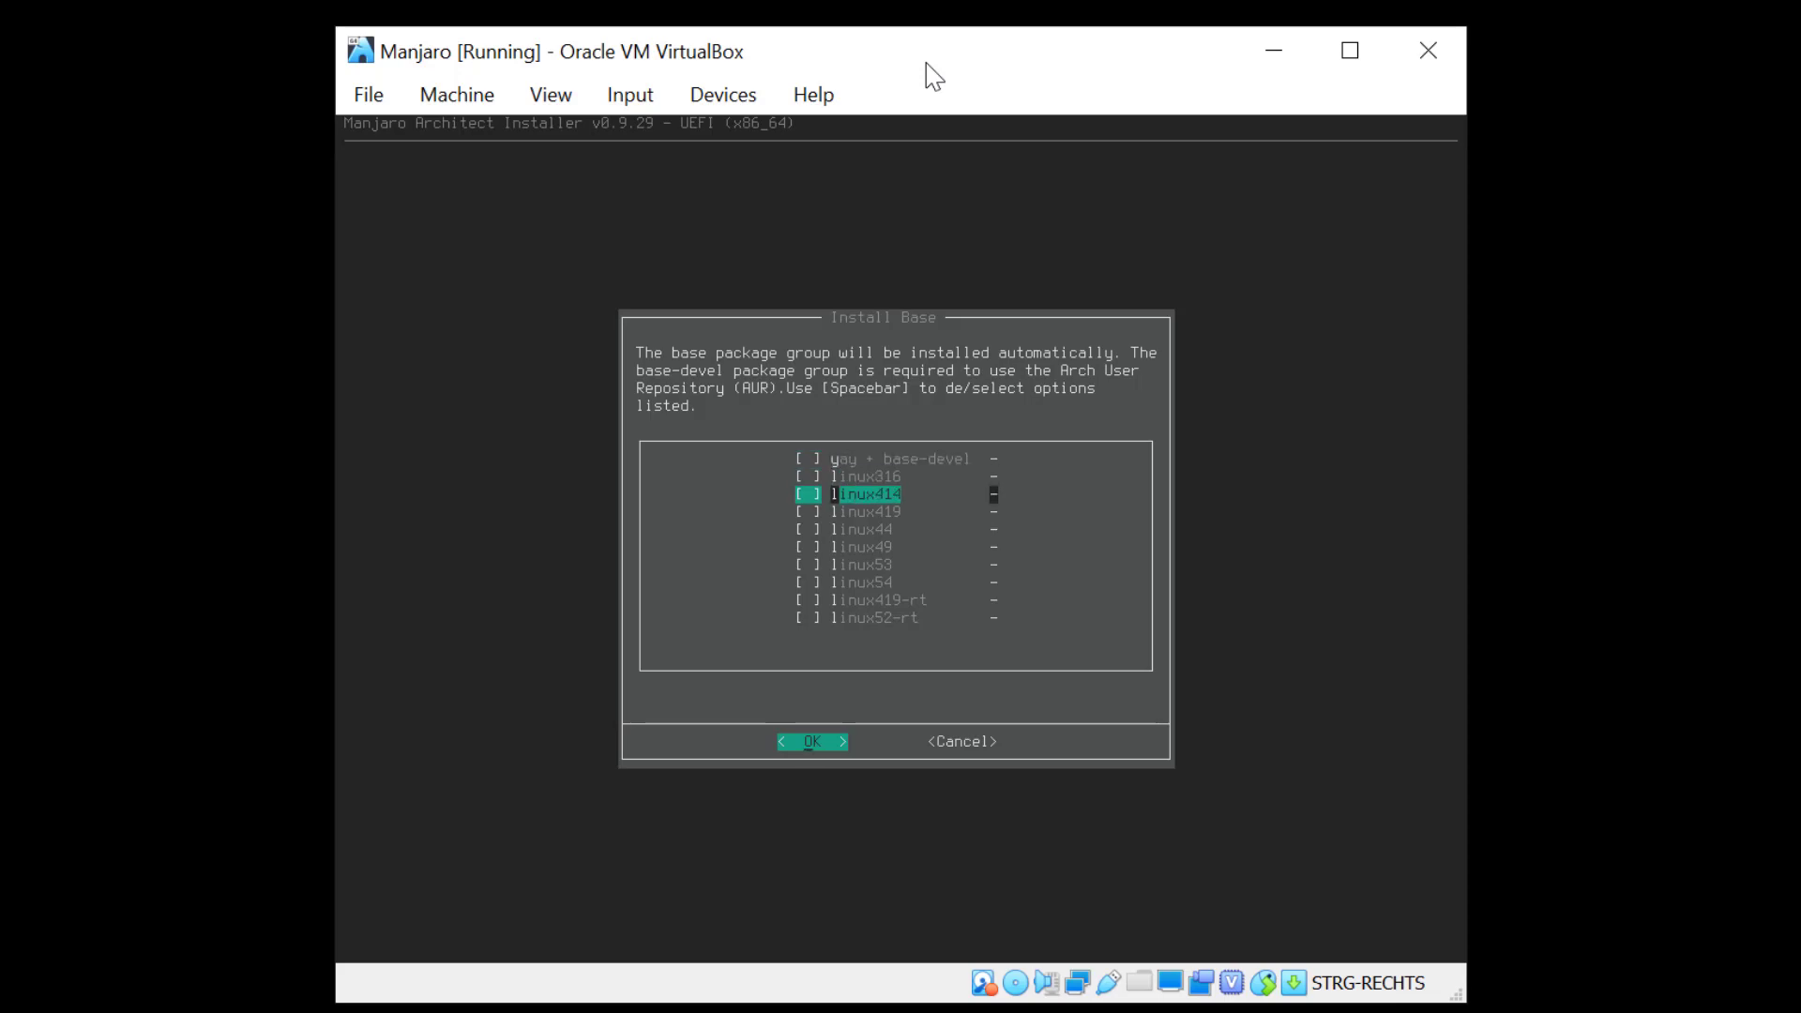
key("Up")
key("Up")
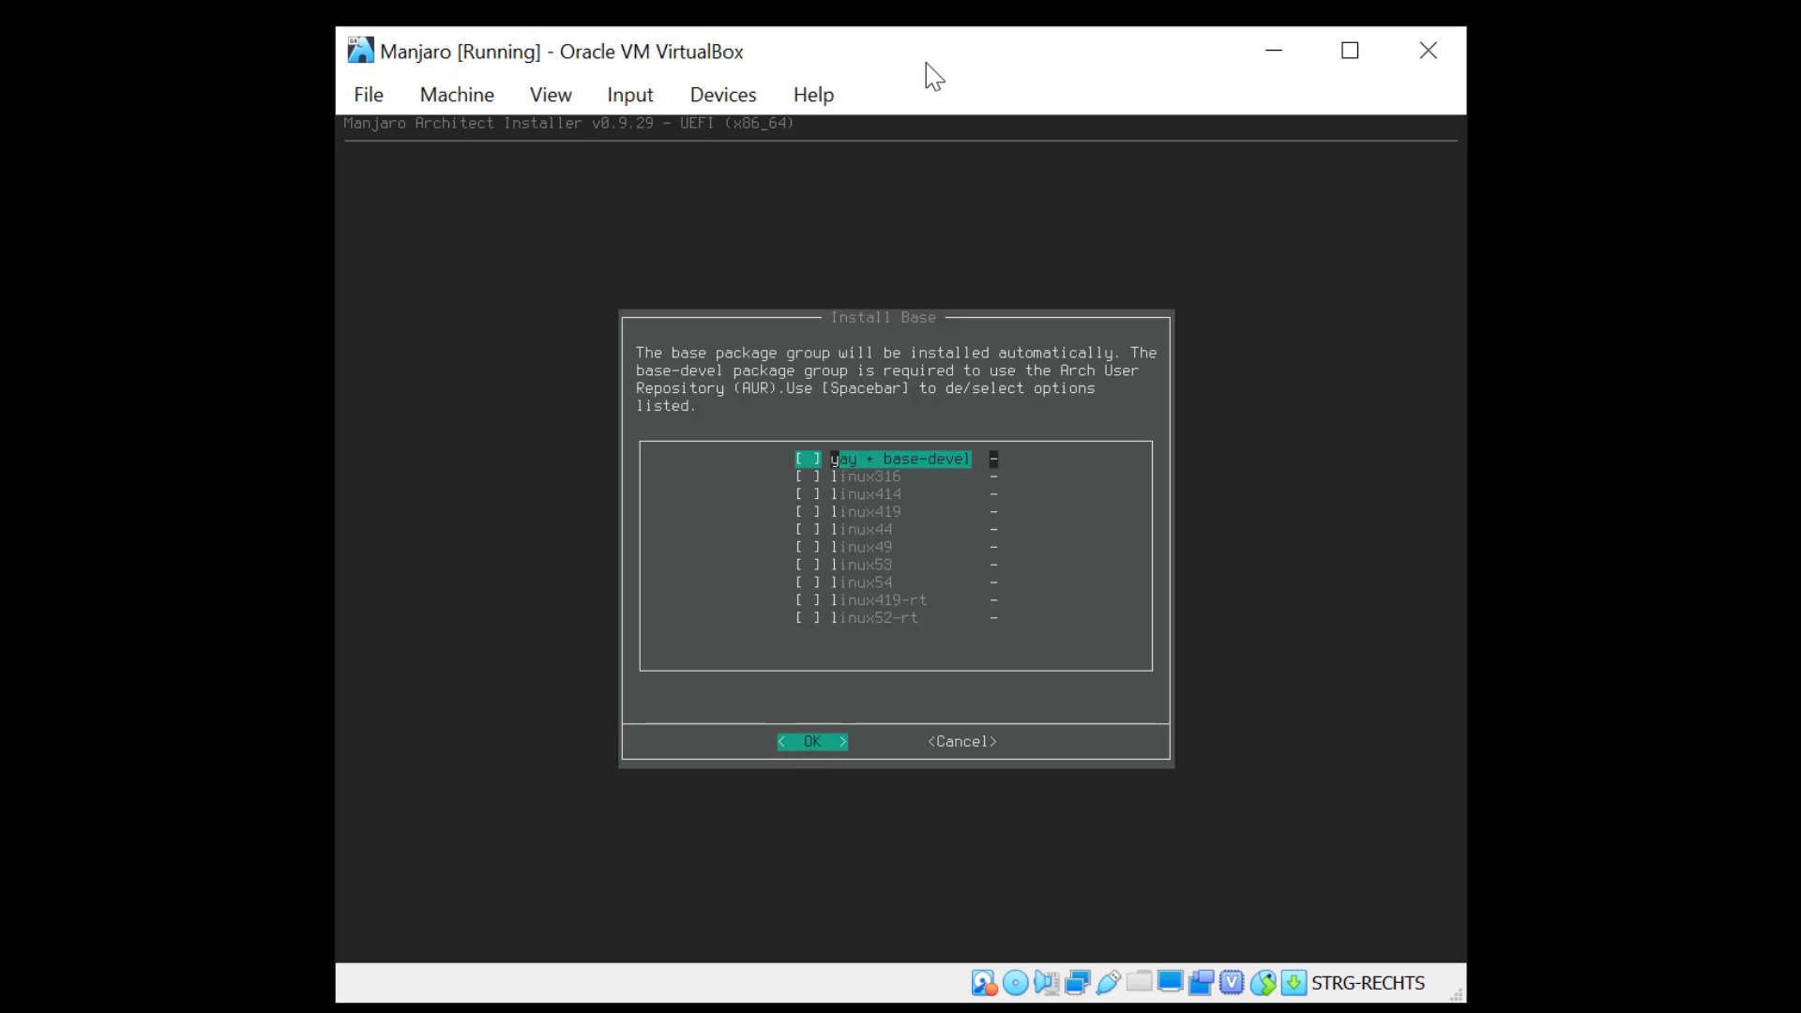
key("Down")
key("Down")
key("Down")
key("Down")
key("Down")
key("Down")
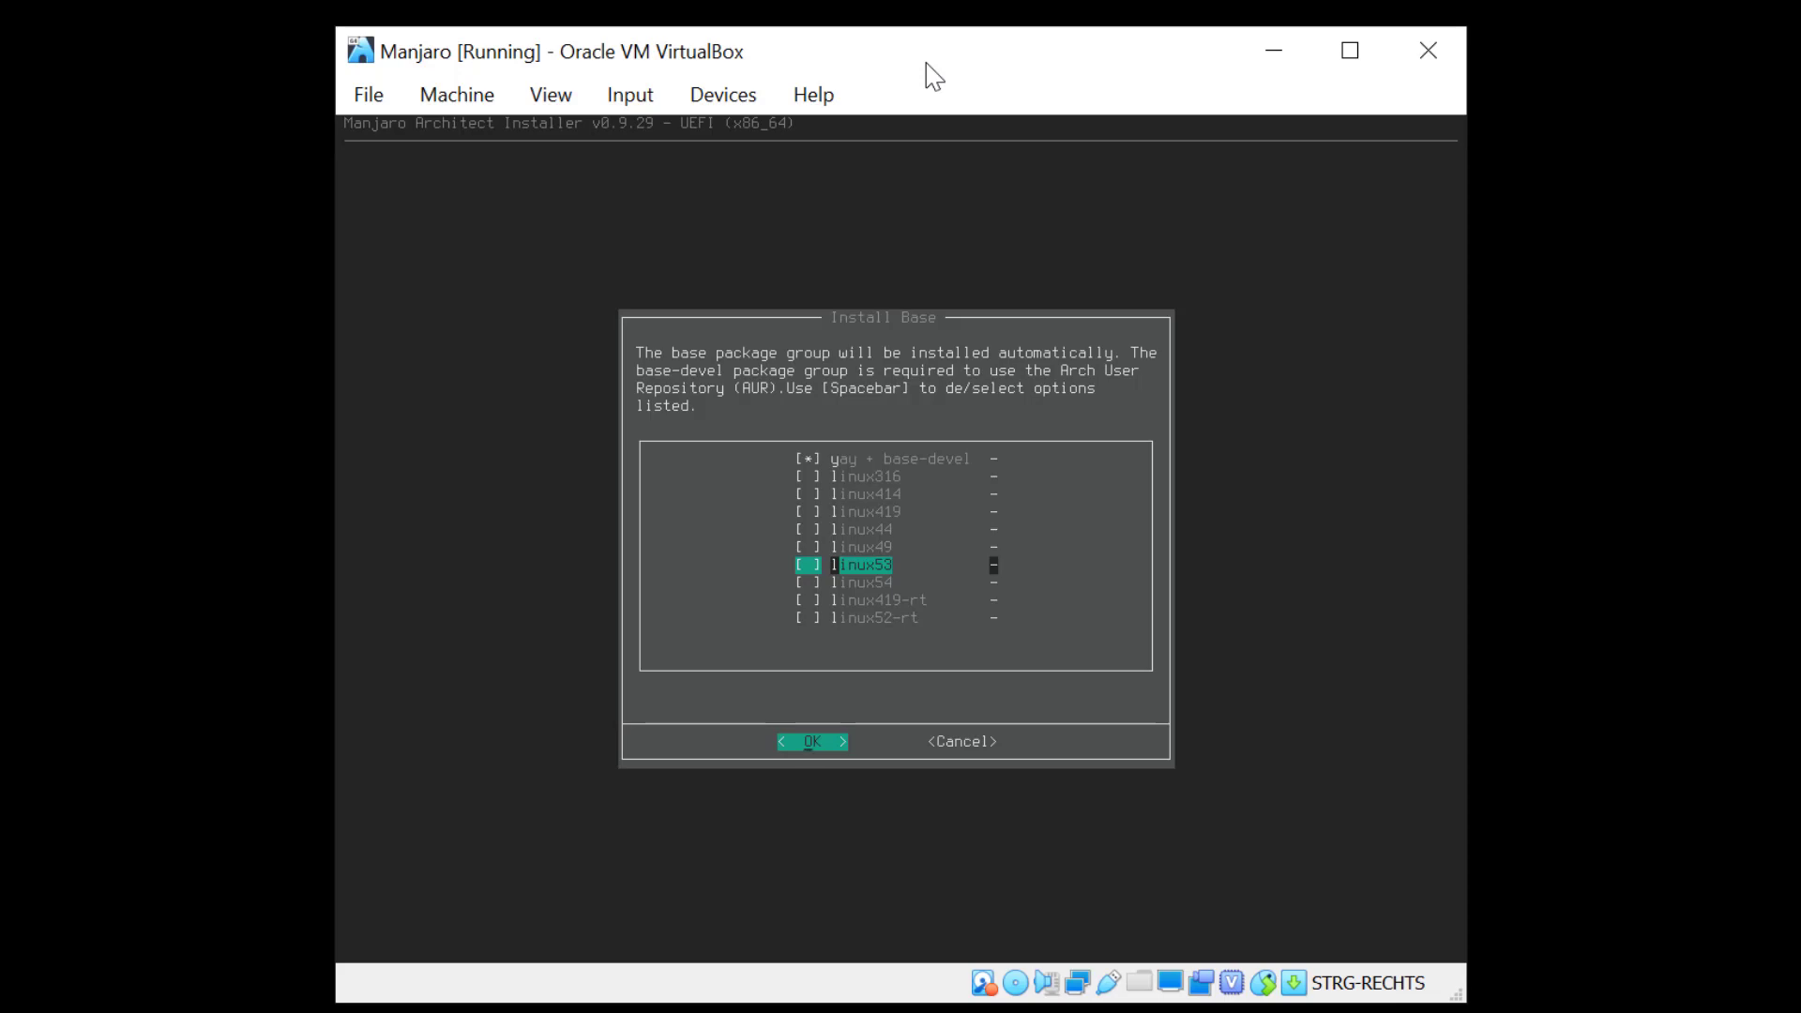
key("Return")
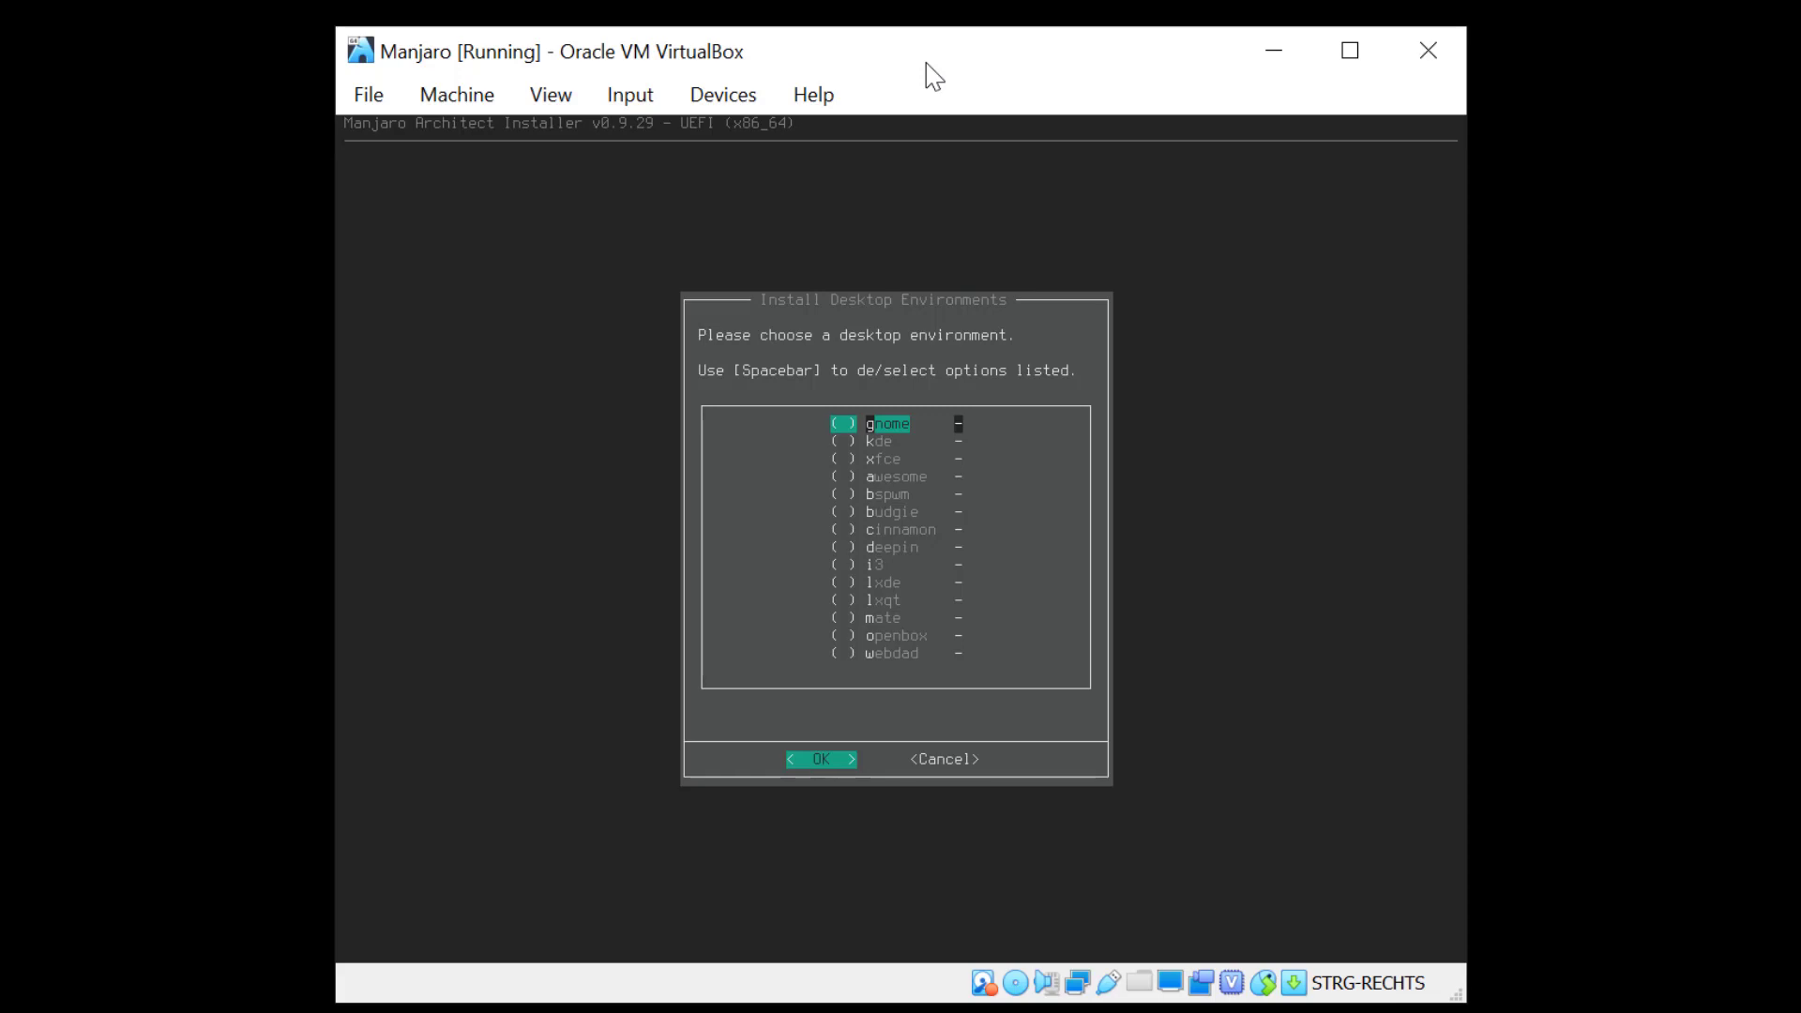
Install the full XFCE edition without additional packages.
key("Down")
key("Down")
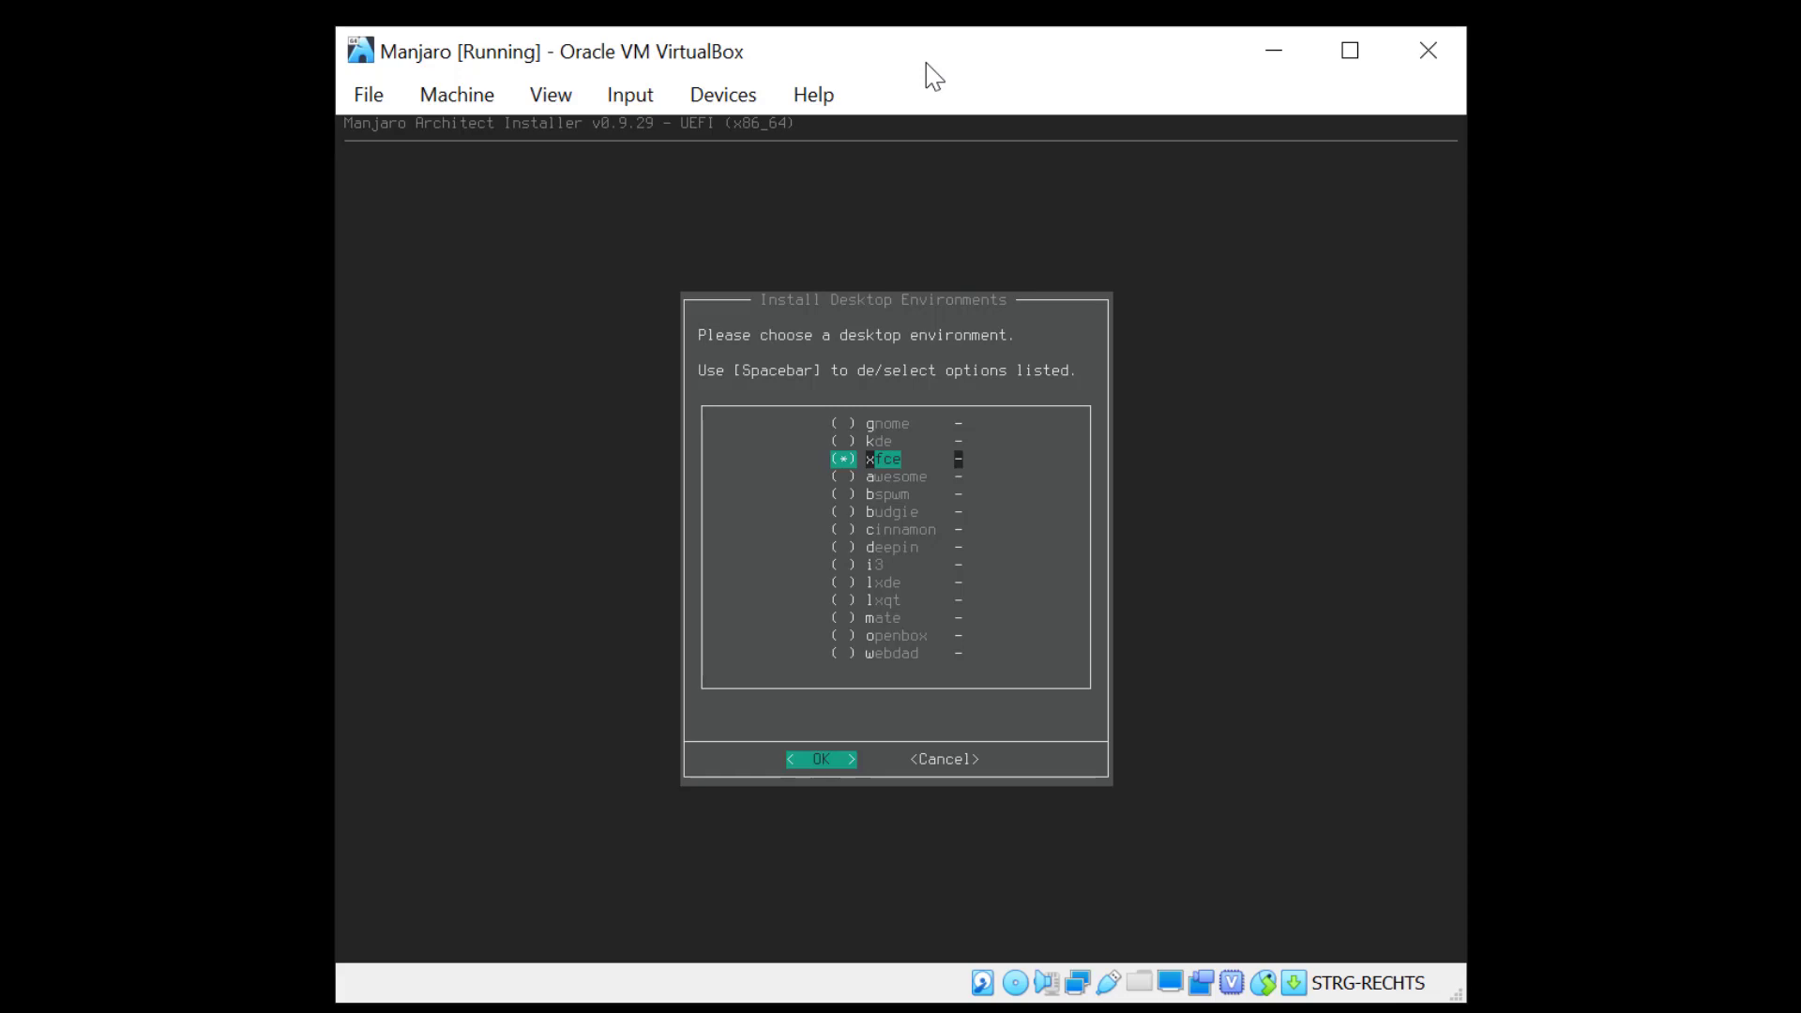
key("Return")
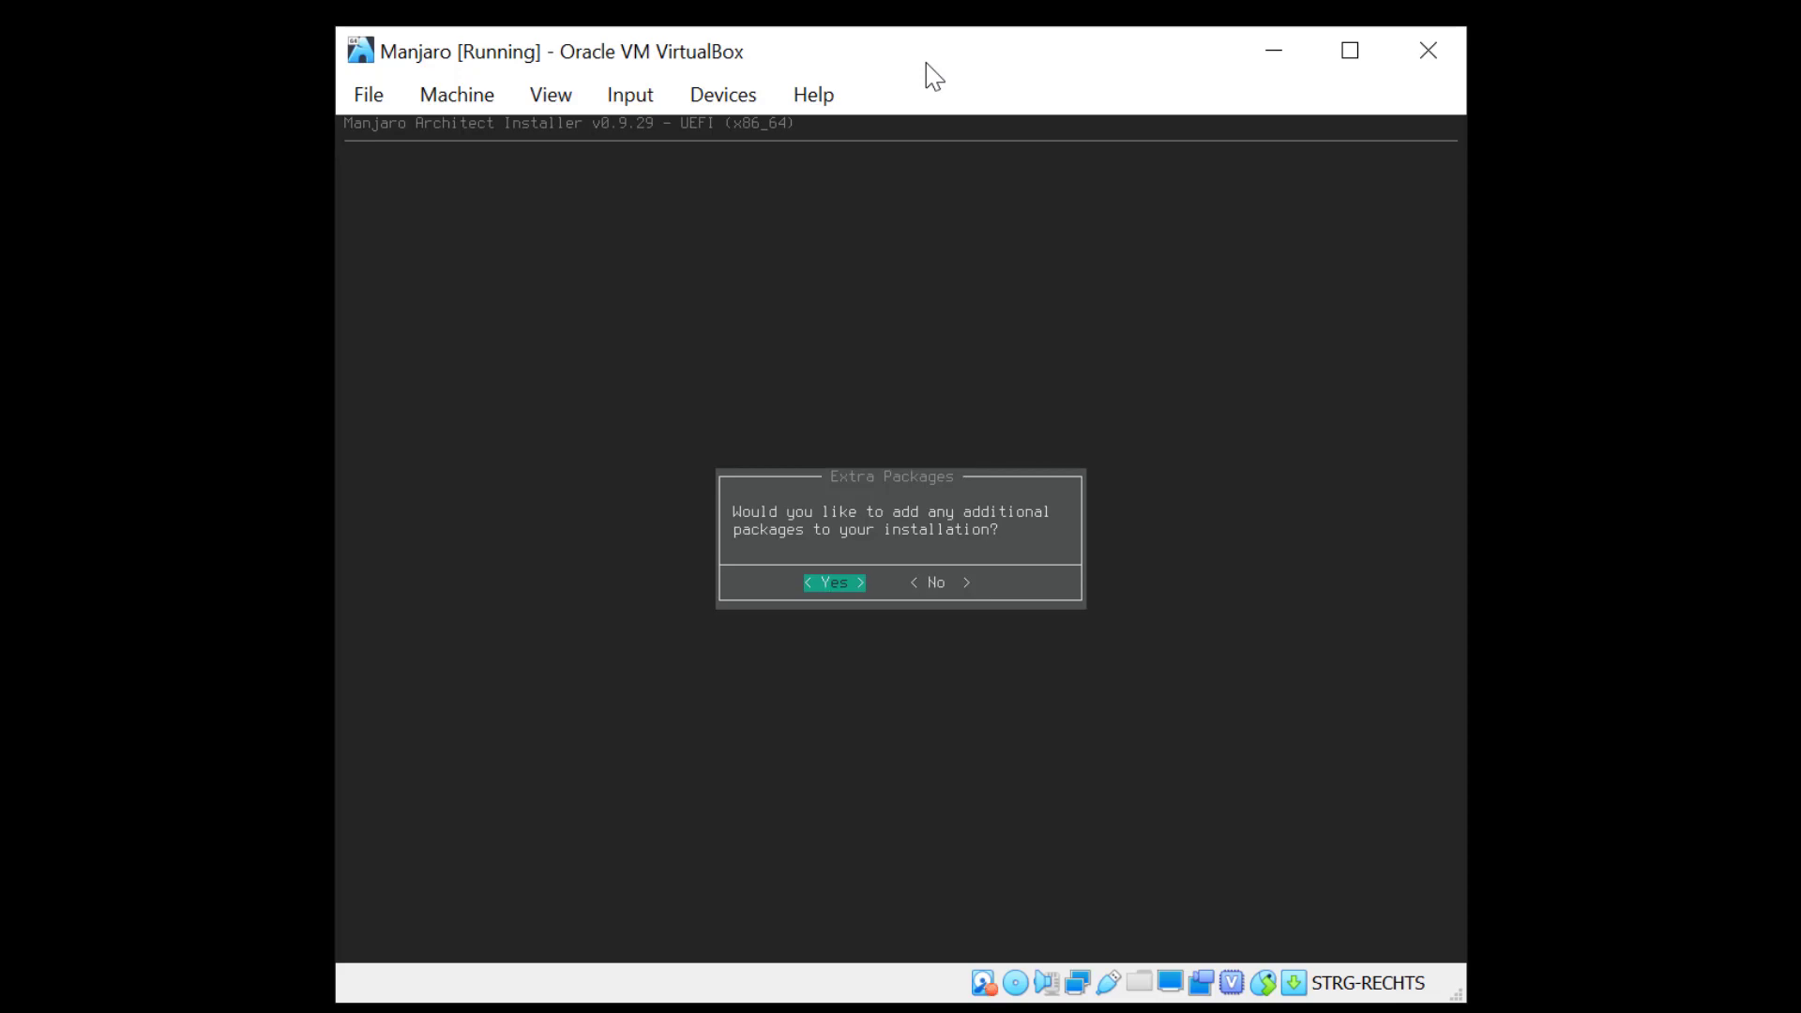
key("Right")
key("Return")
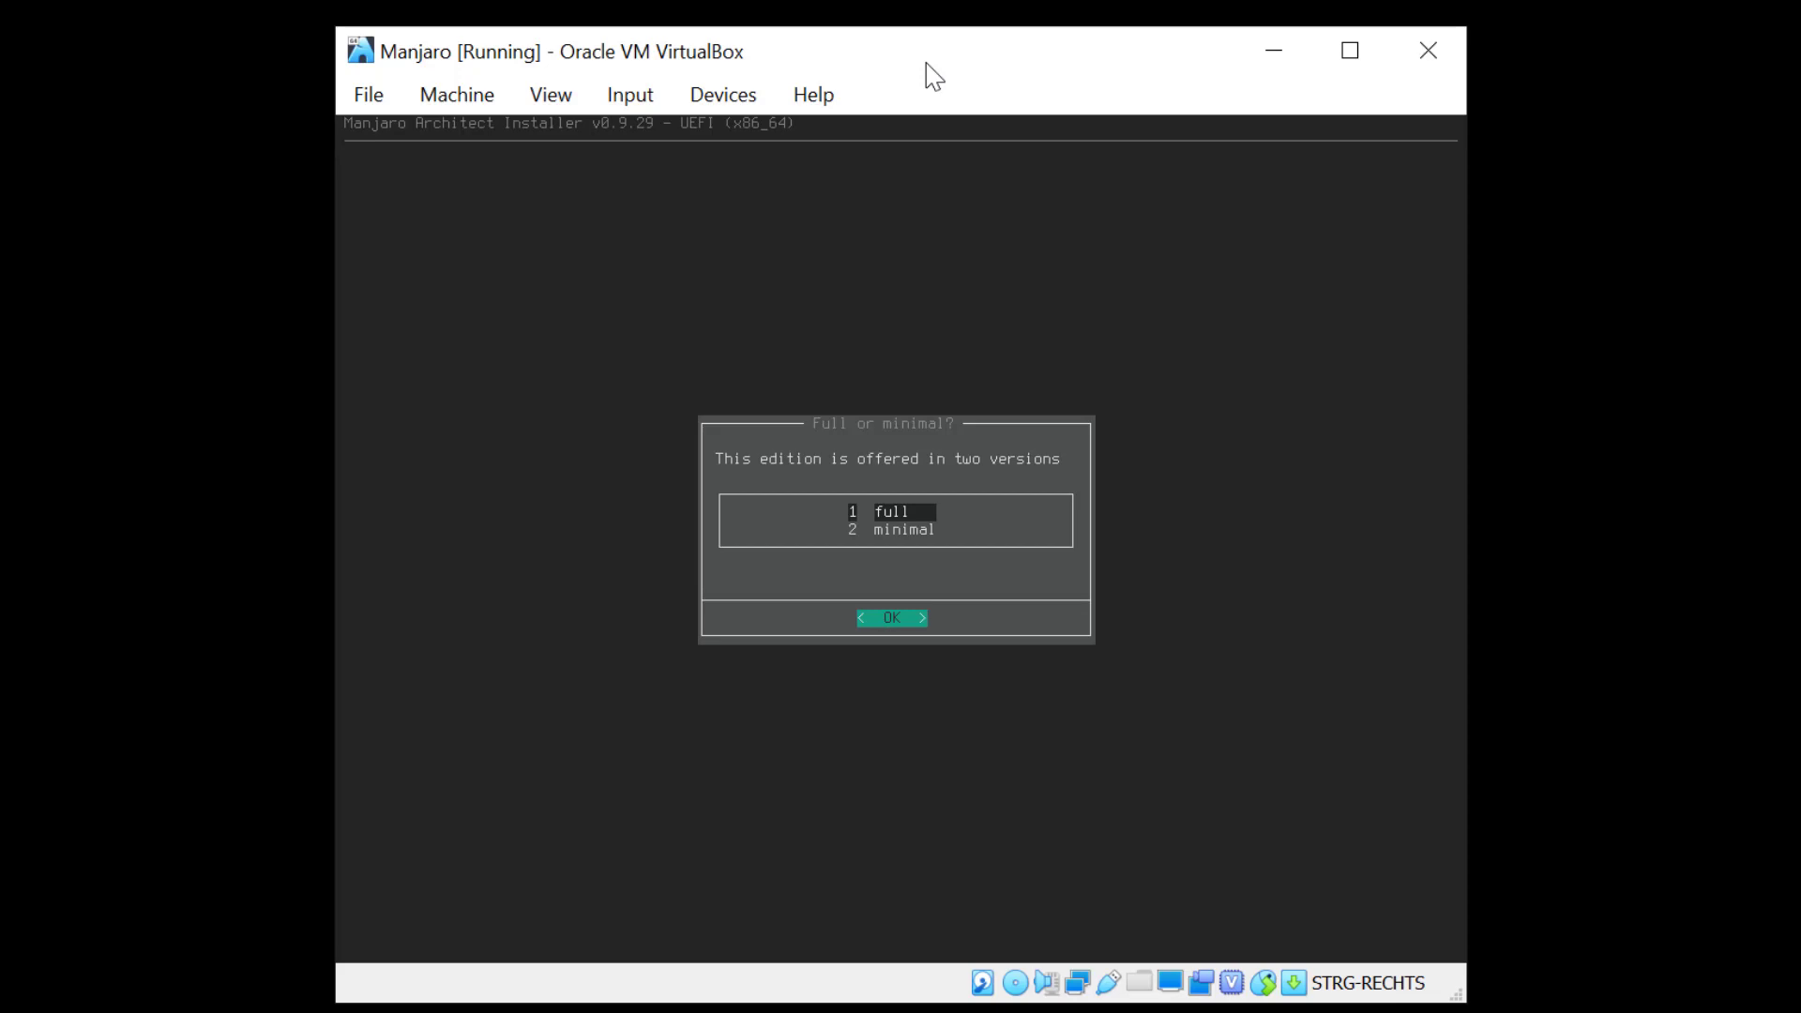
key("Return")
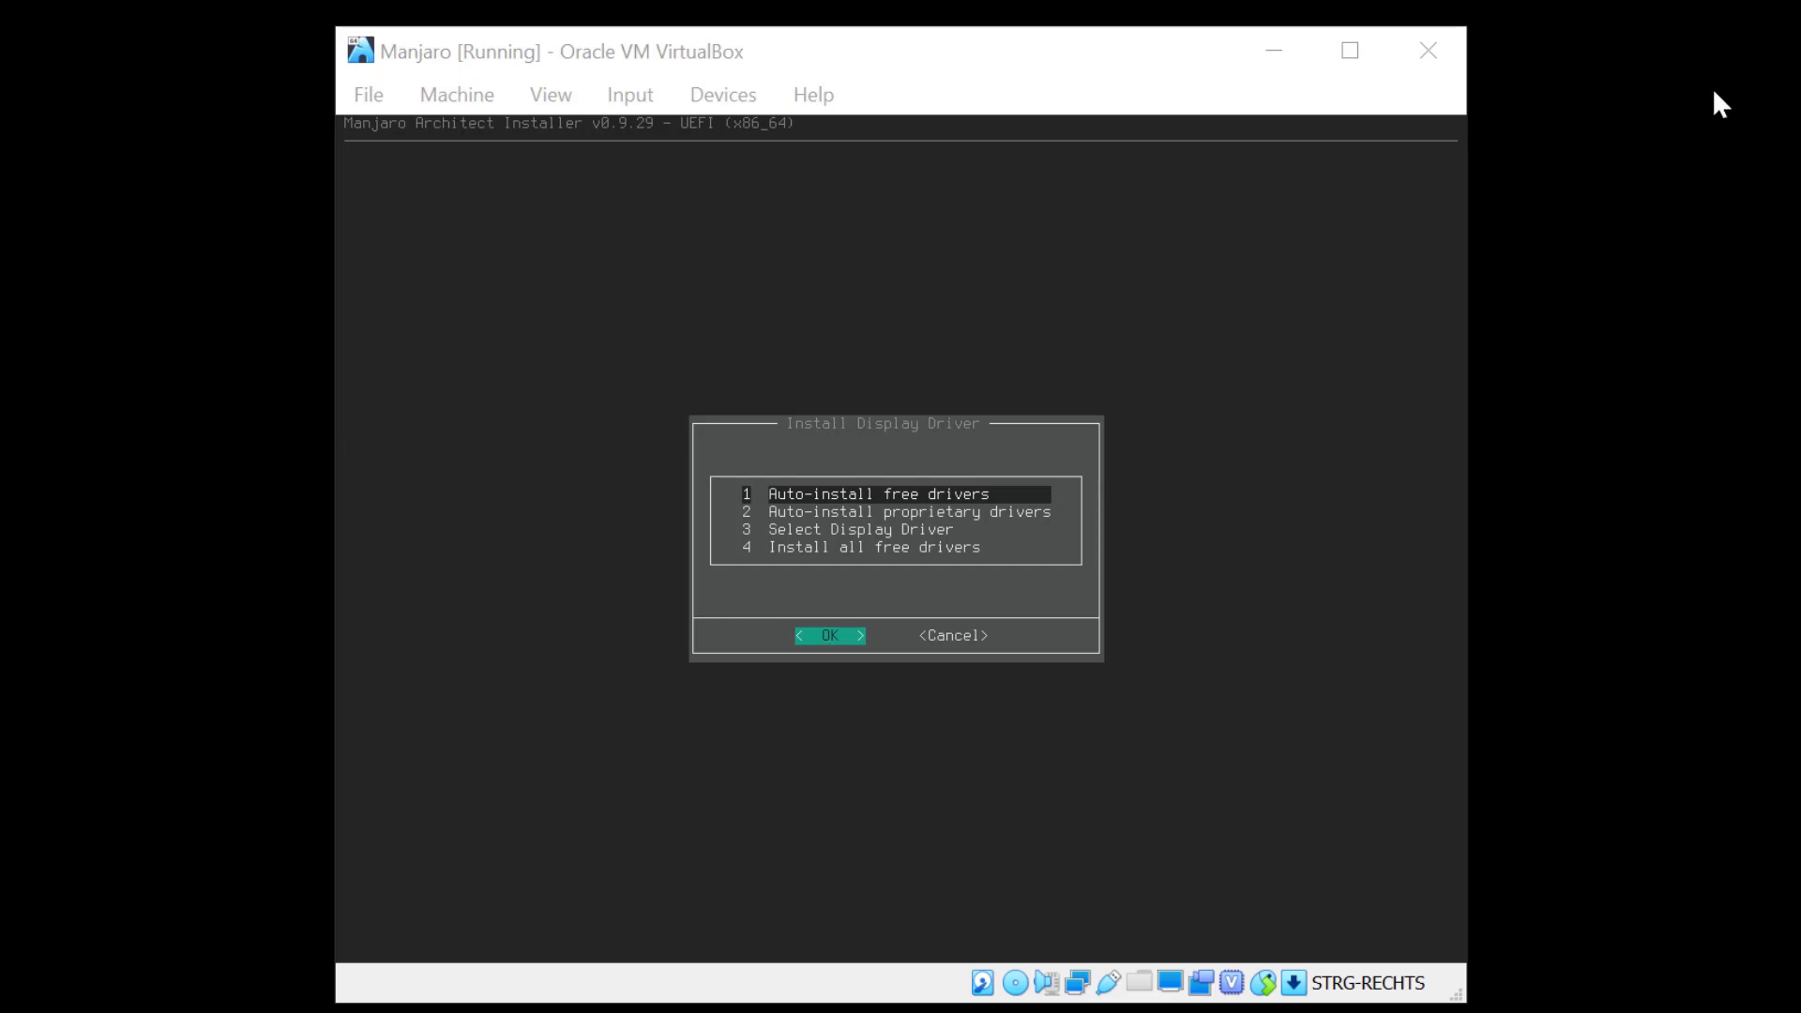
Auto-install the free display drivers, installing video-vmware.
left_click(951, 47)
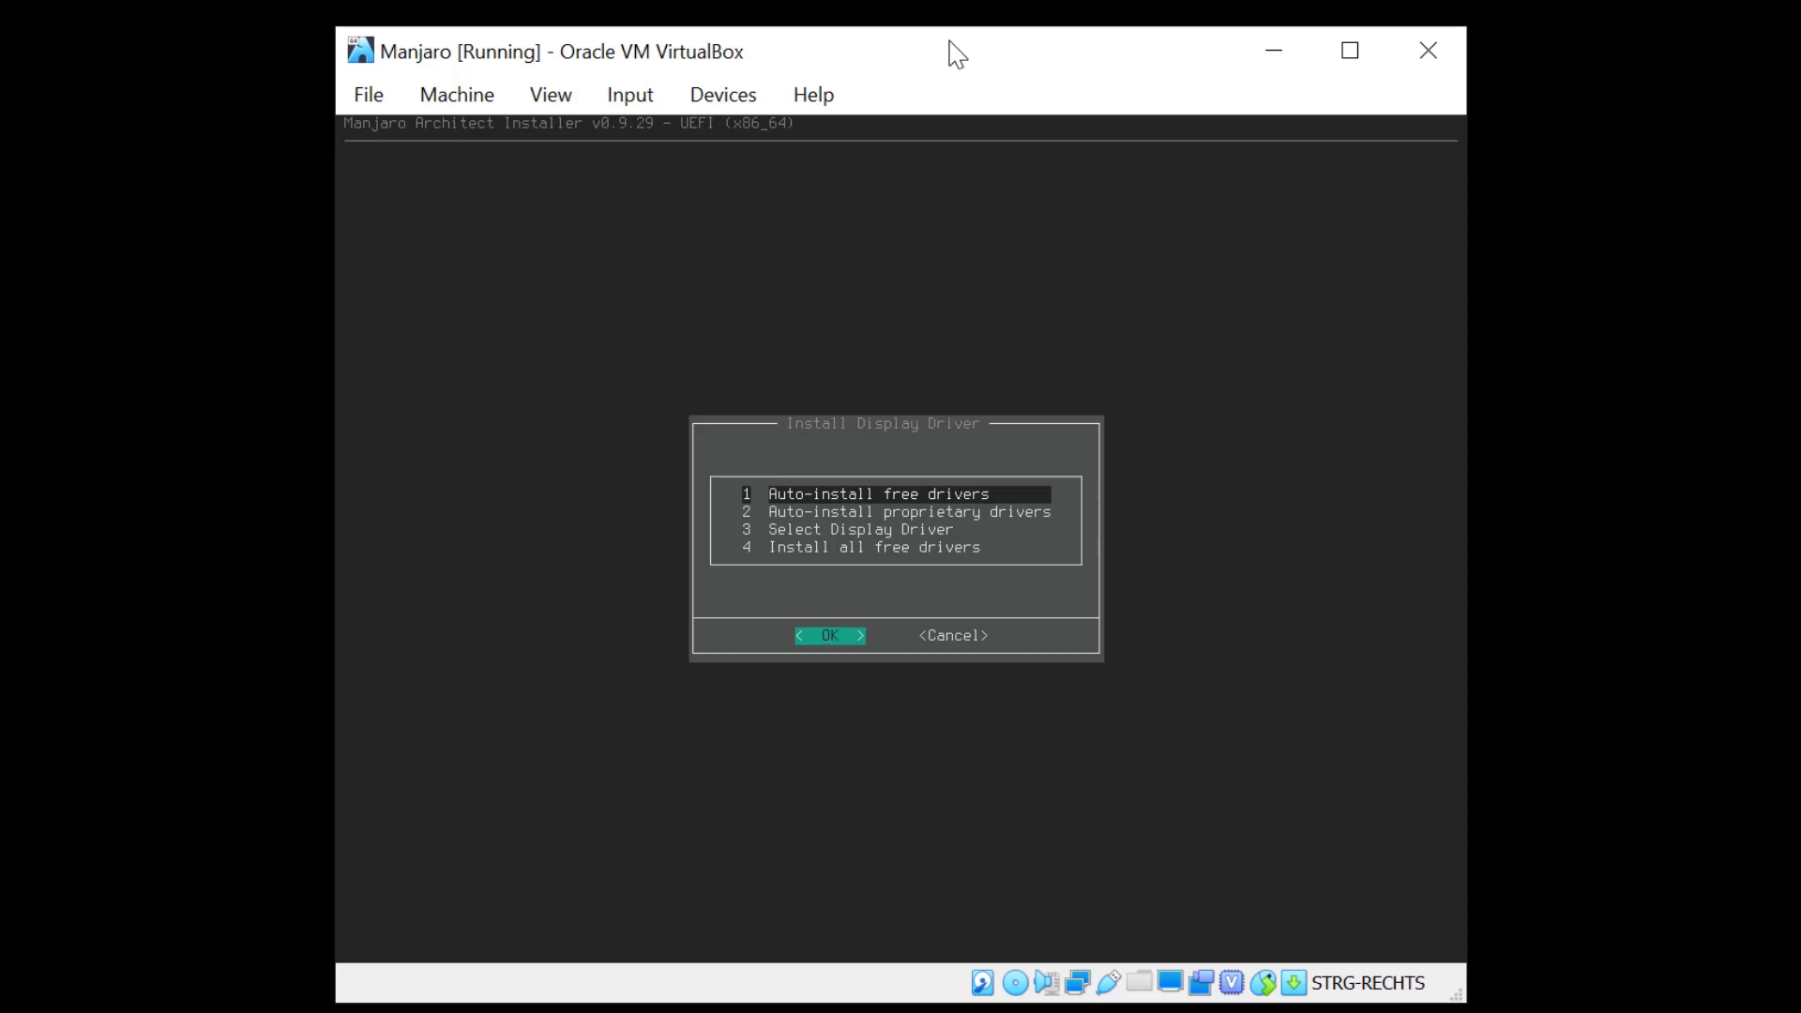
key("Return")
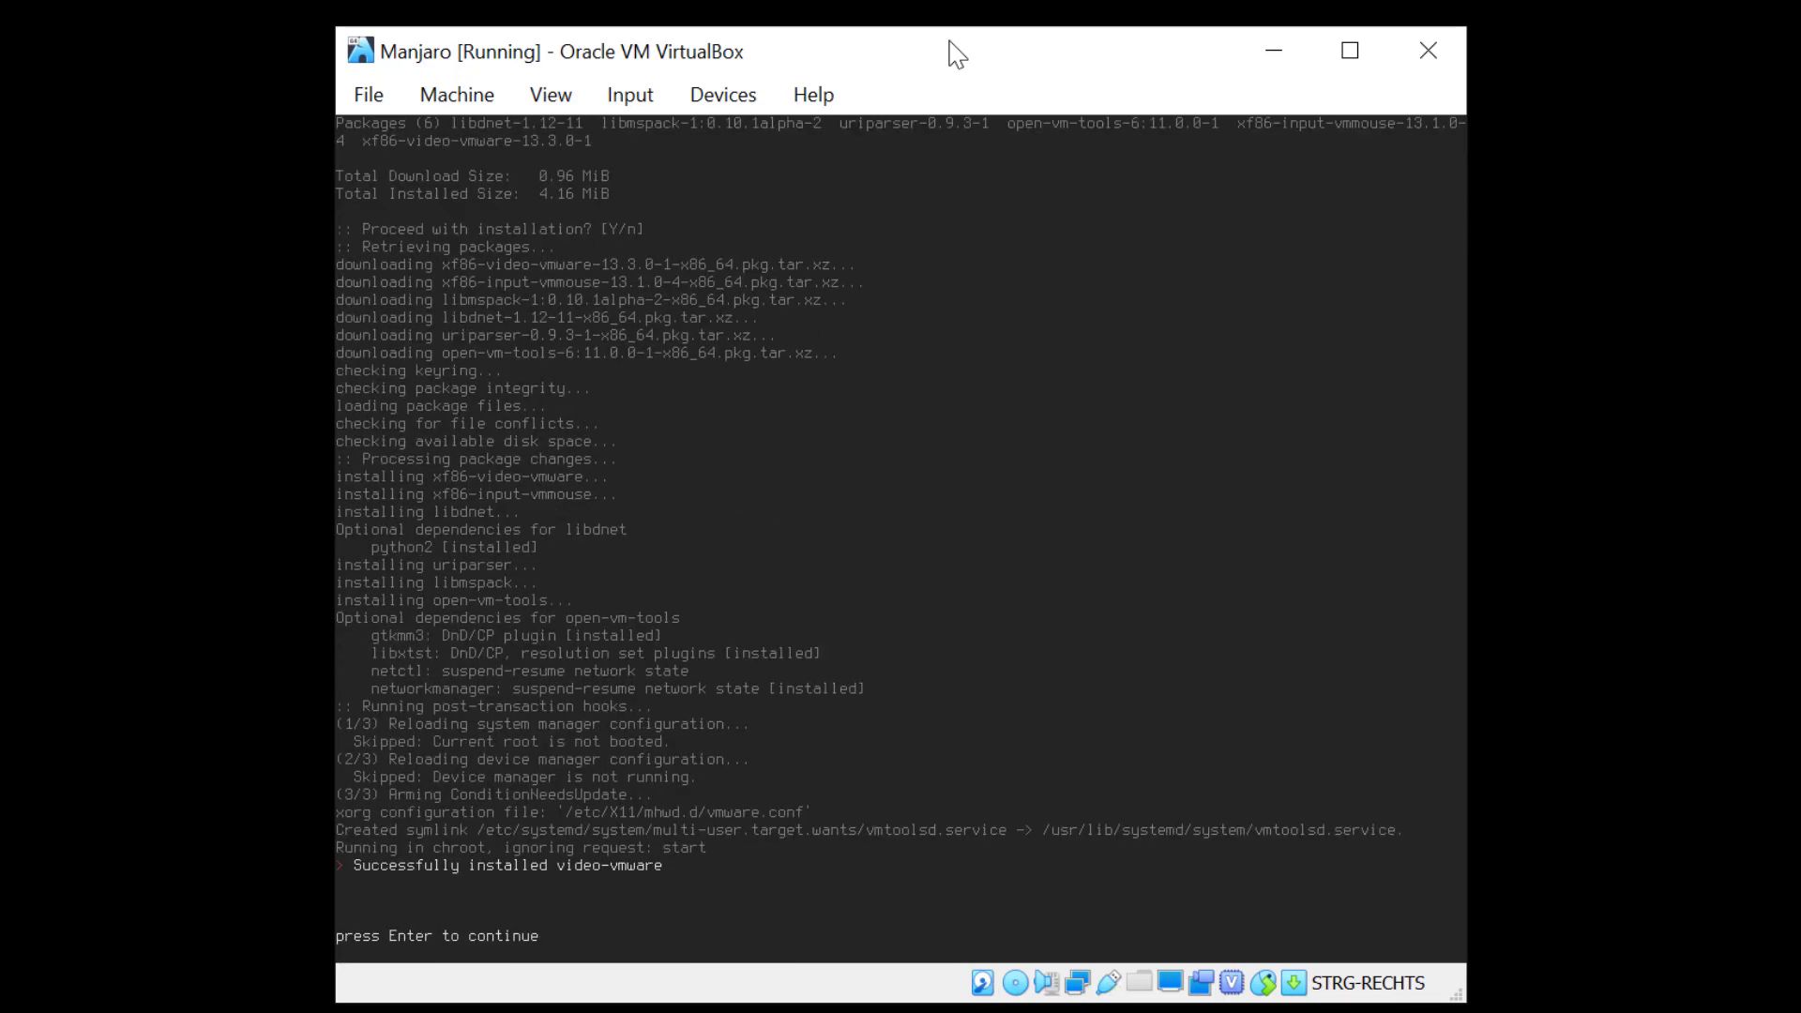
key("Return")
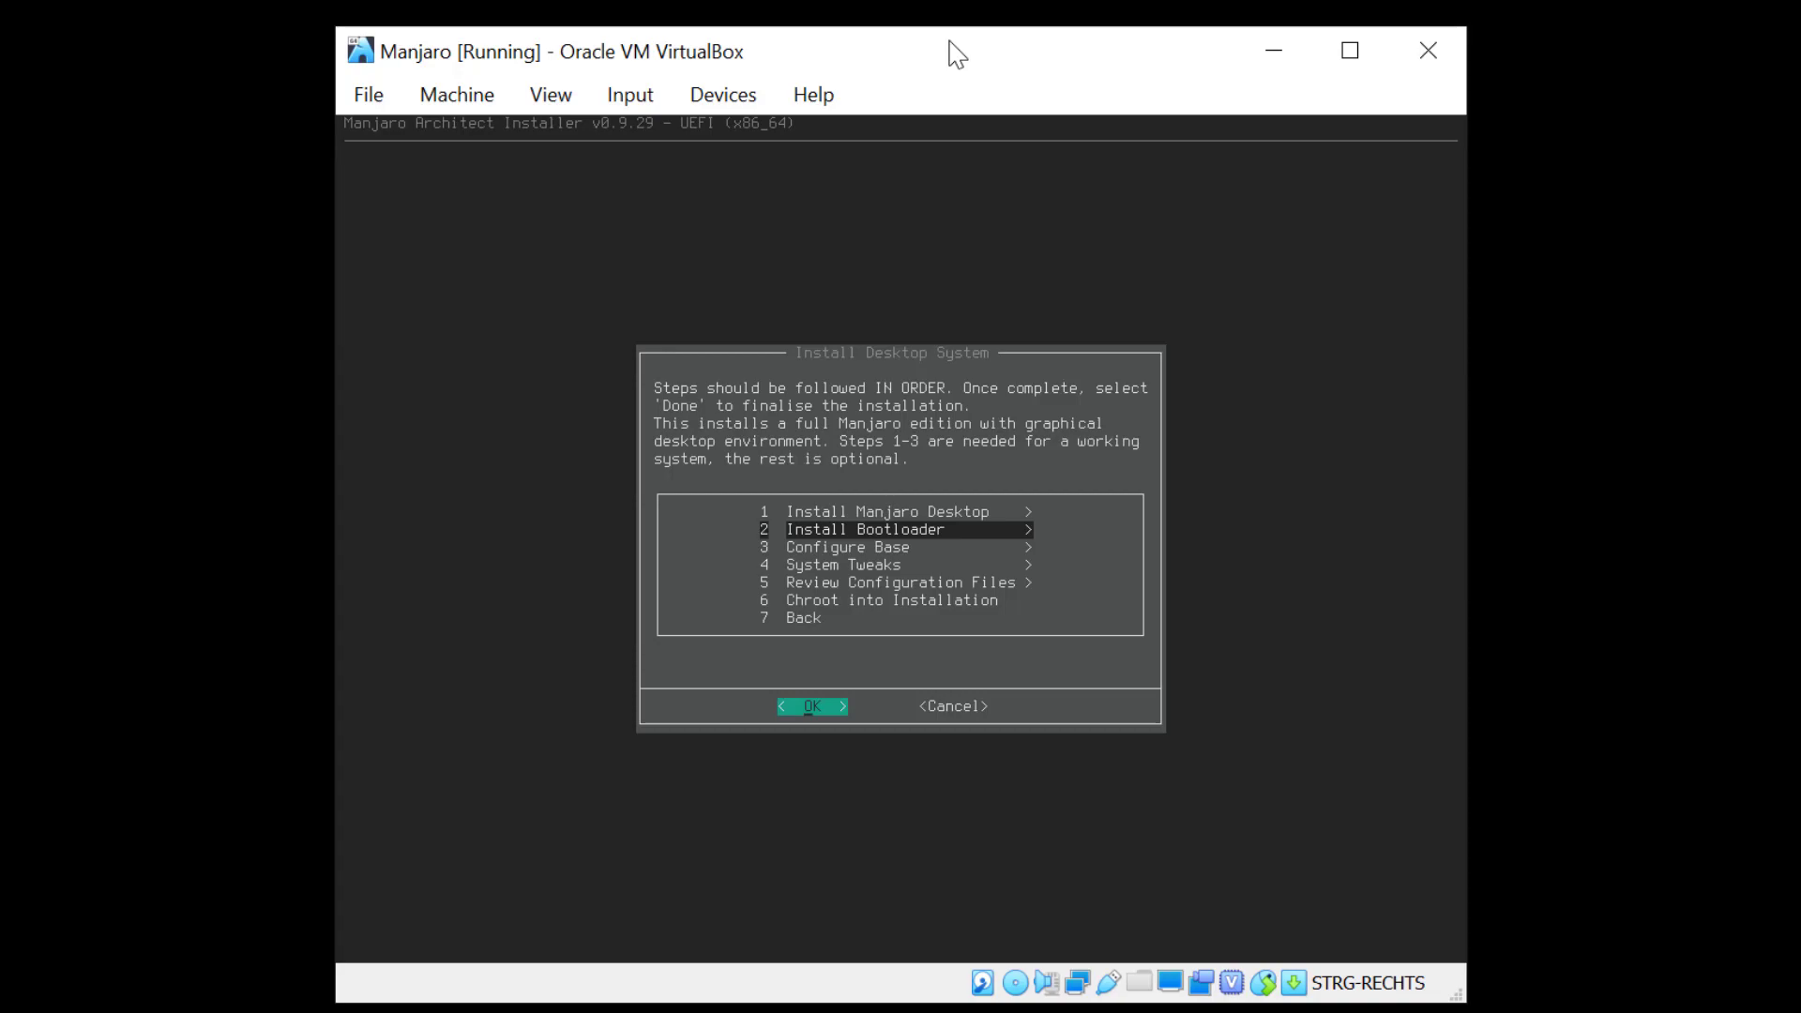
Install GRUB as the UEFI bootloader and make it the default.
key("Return")
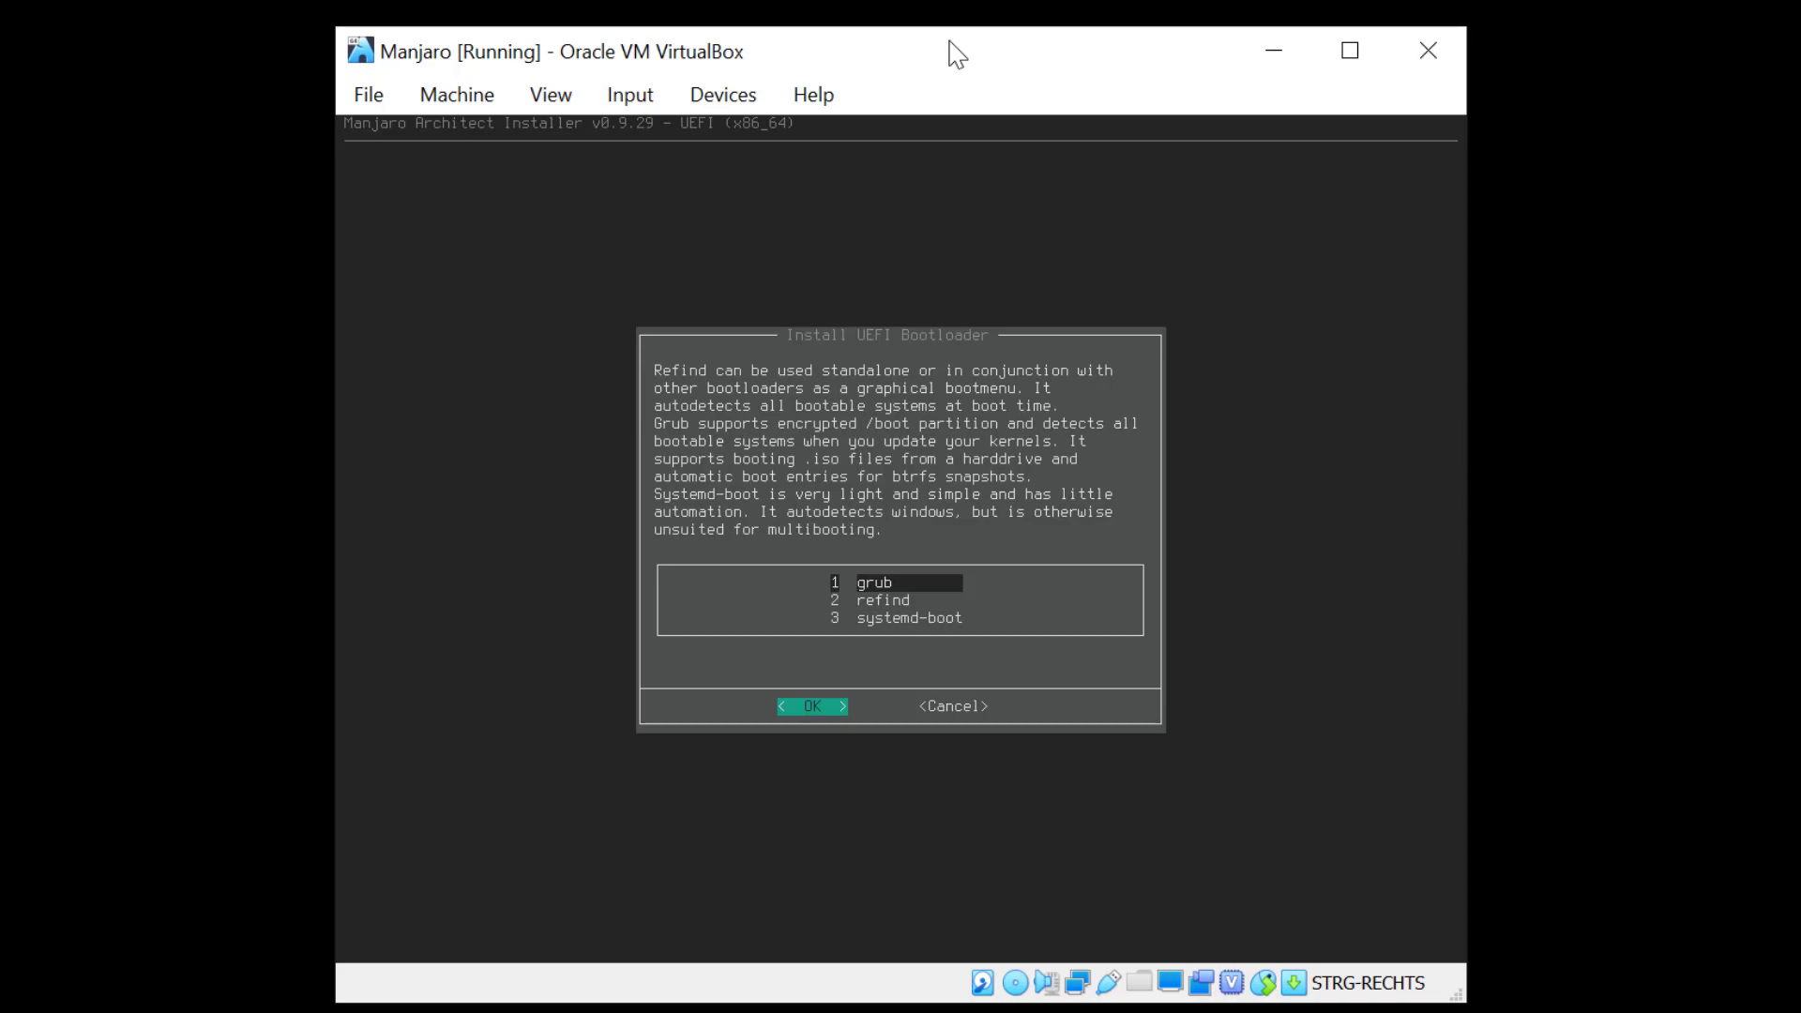
key("Return")
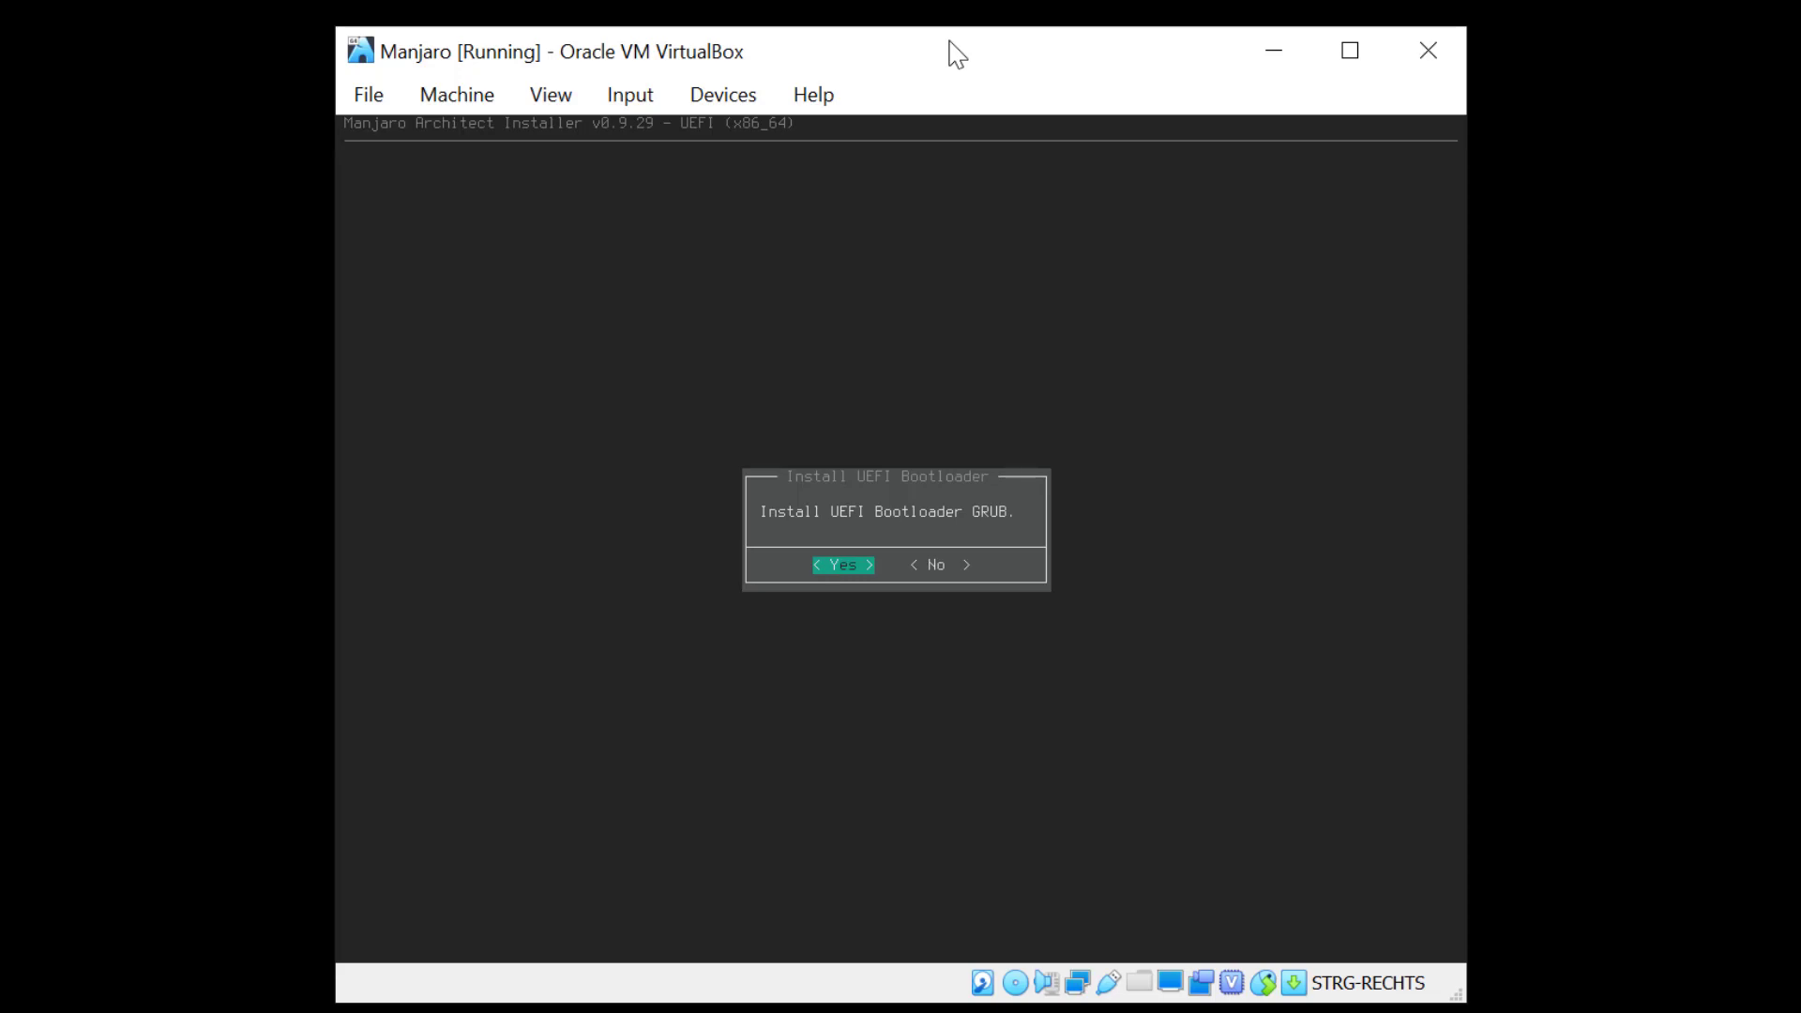
key("Return")
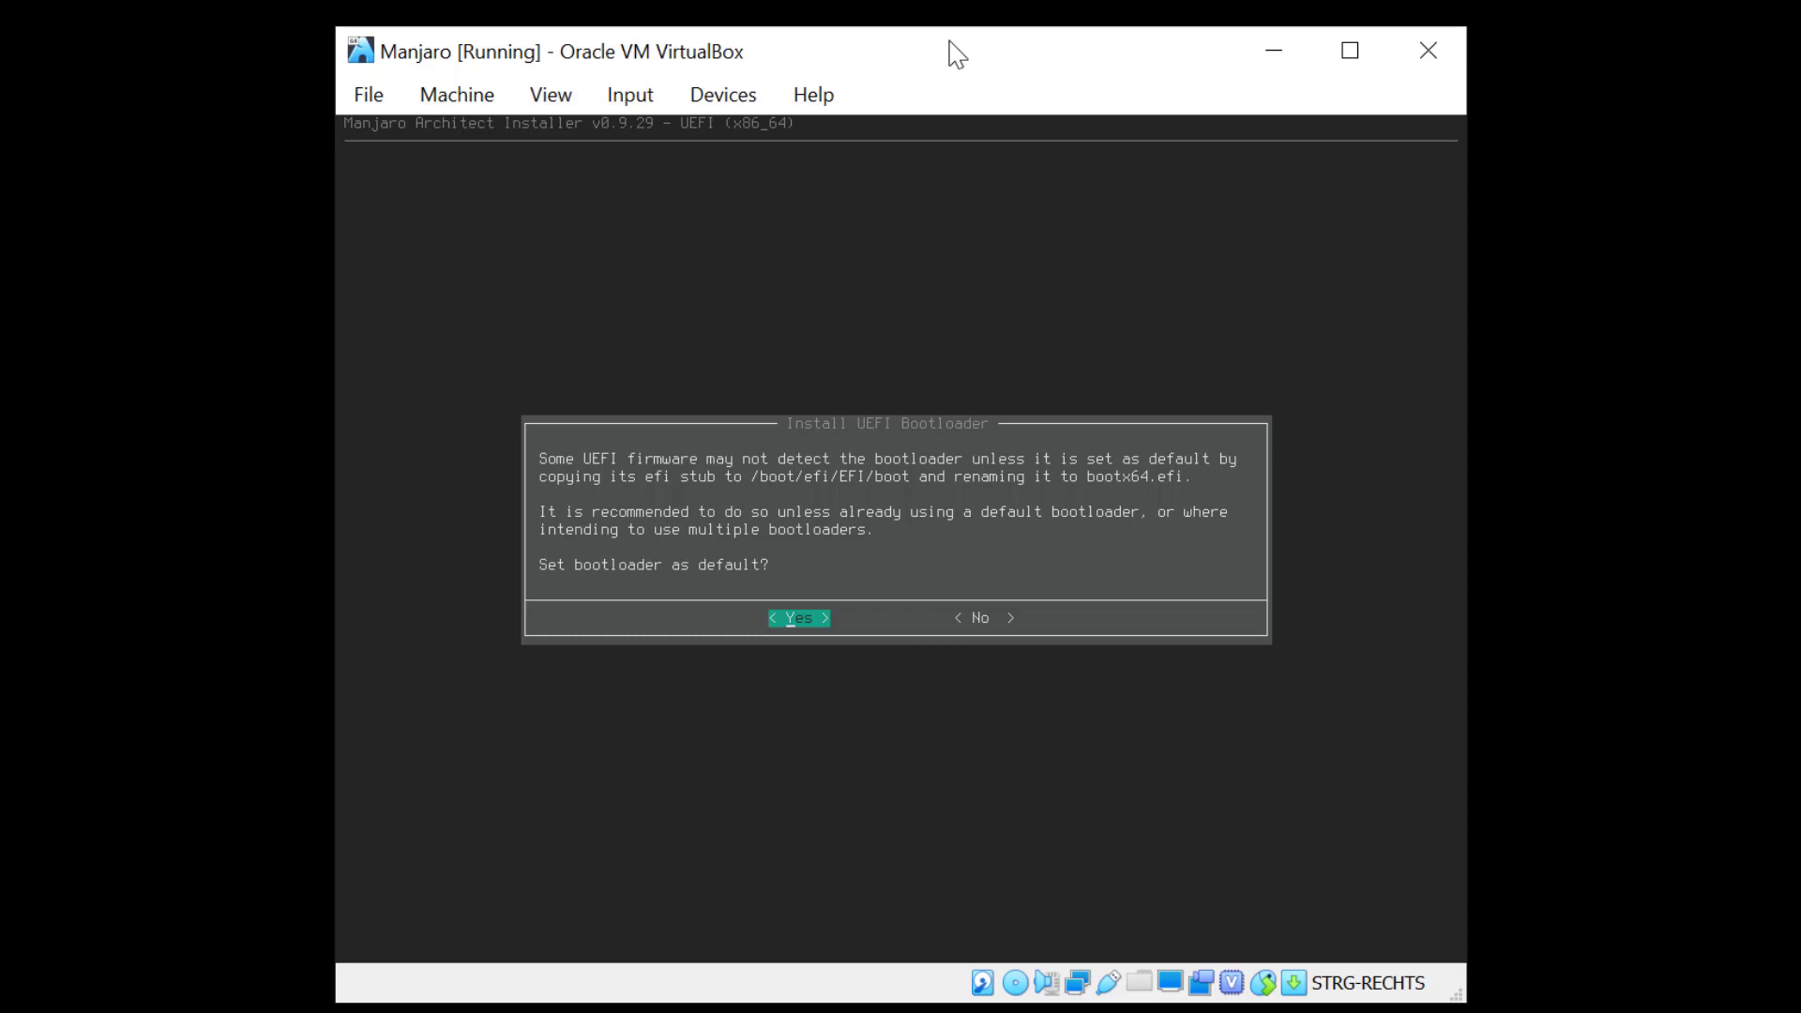
key("Return")
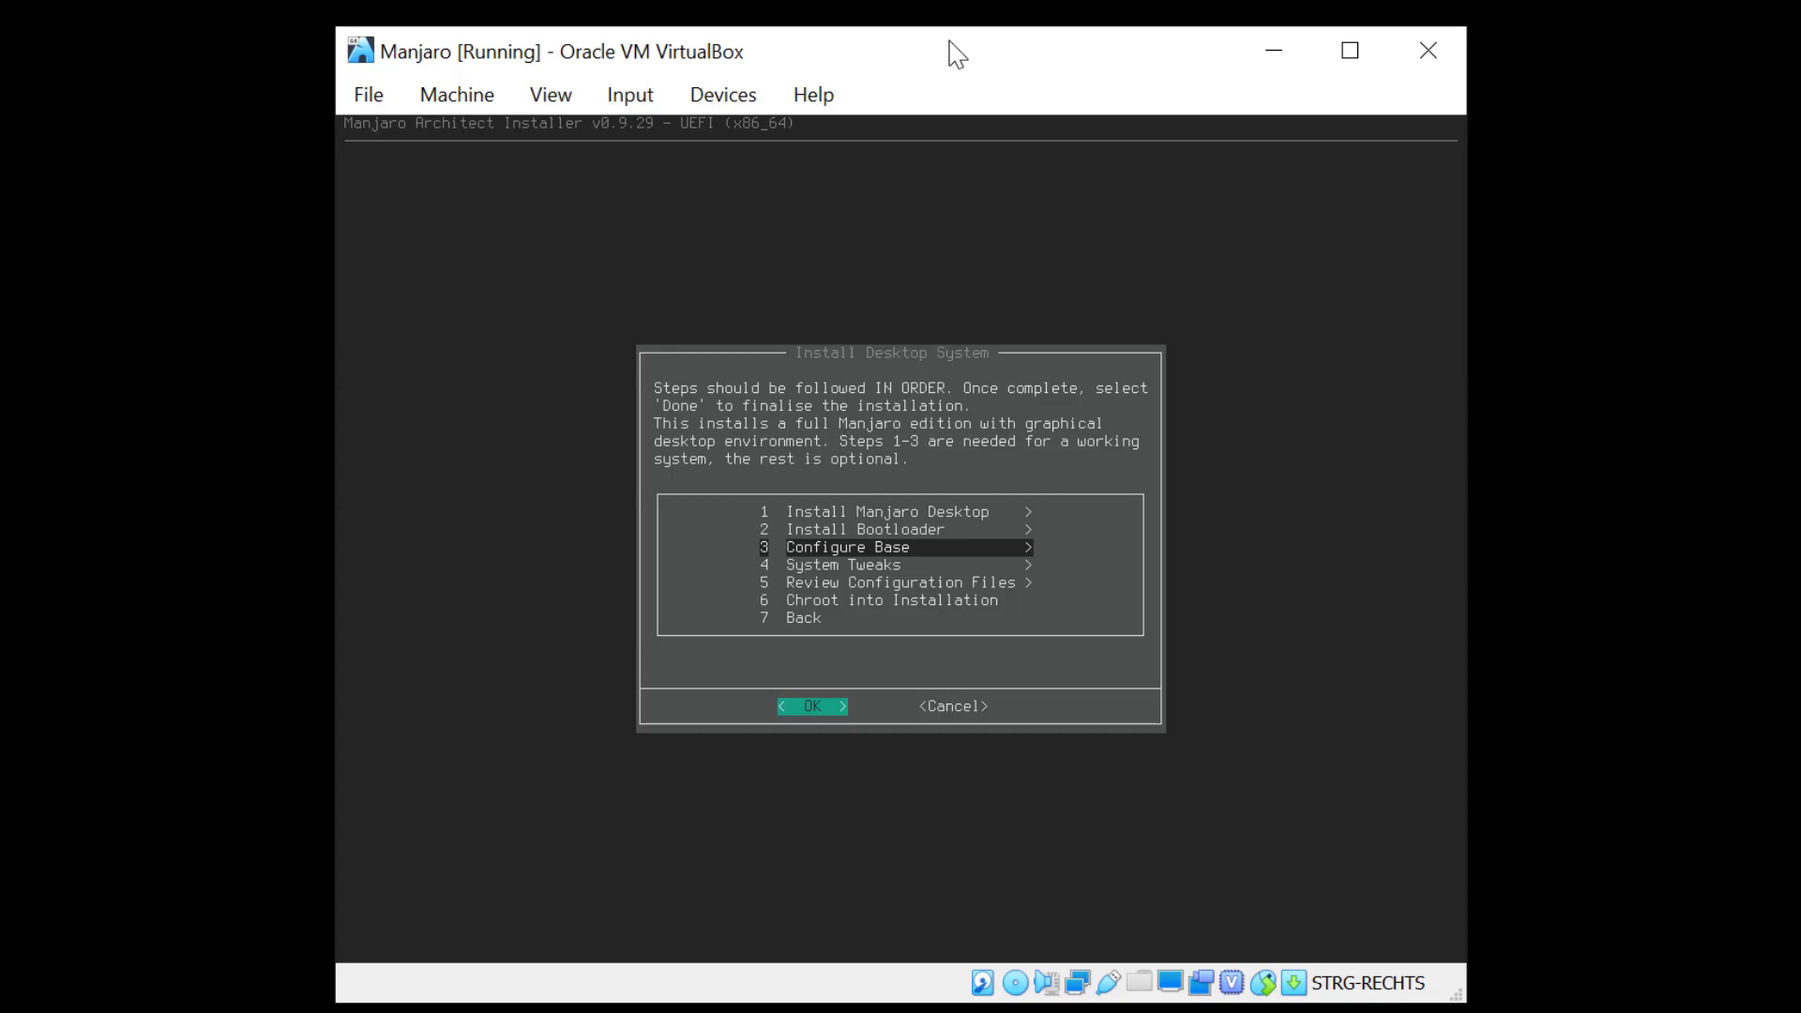
Generate the FSTAB using UUIDs and keep manjaro as the hostname.
key("Return")
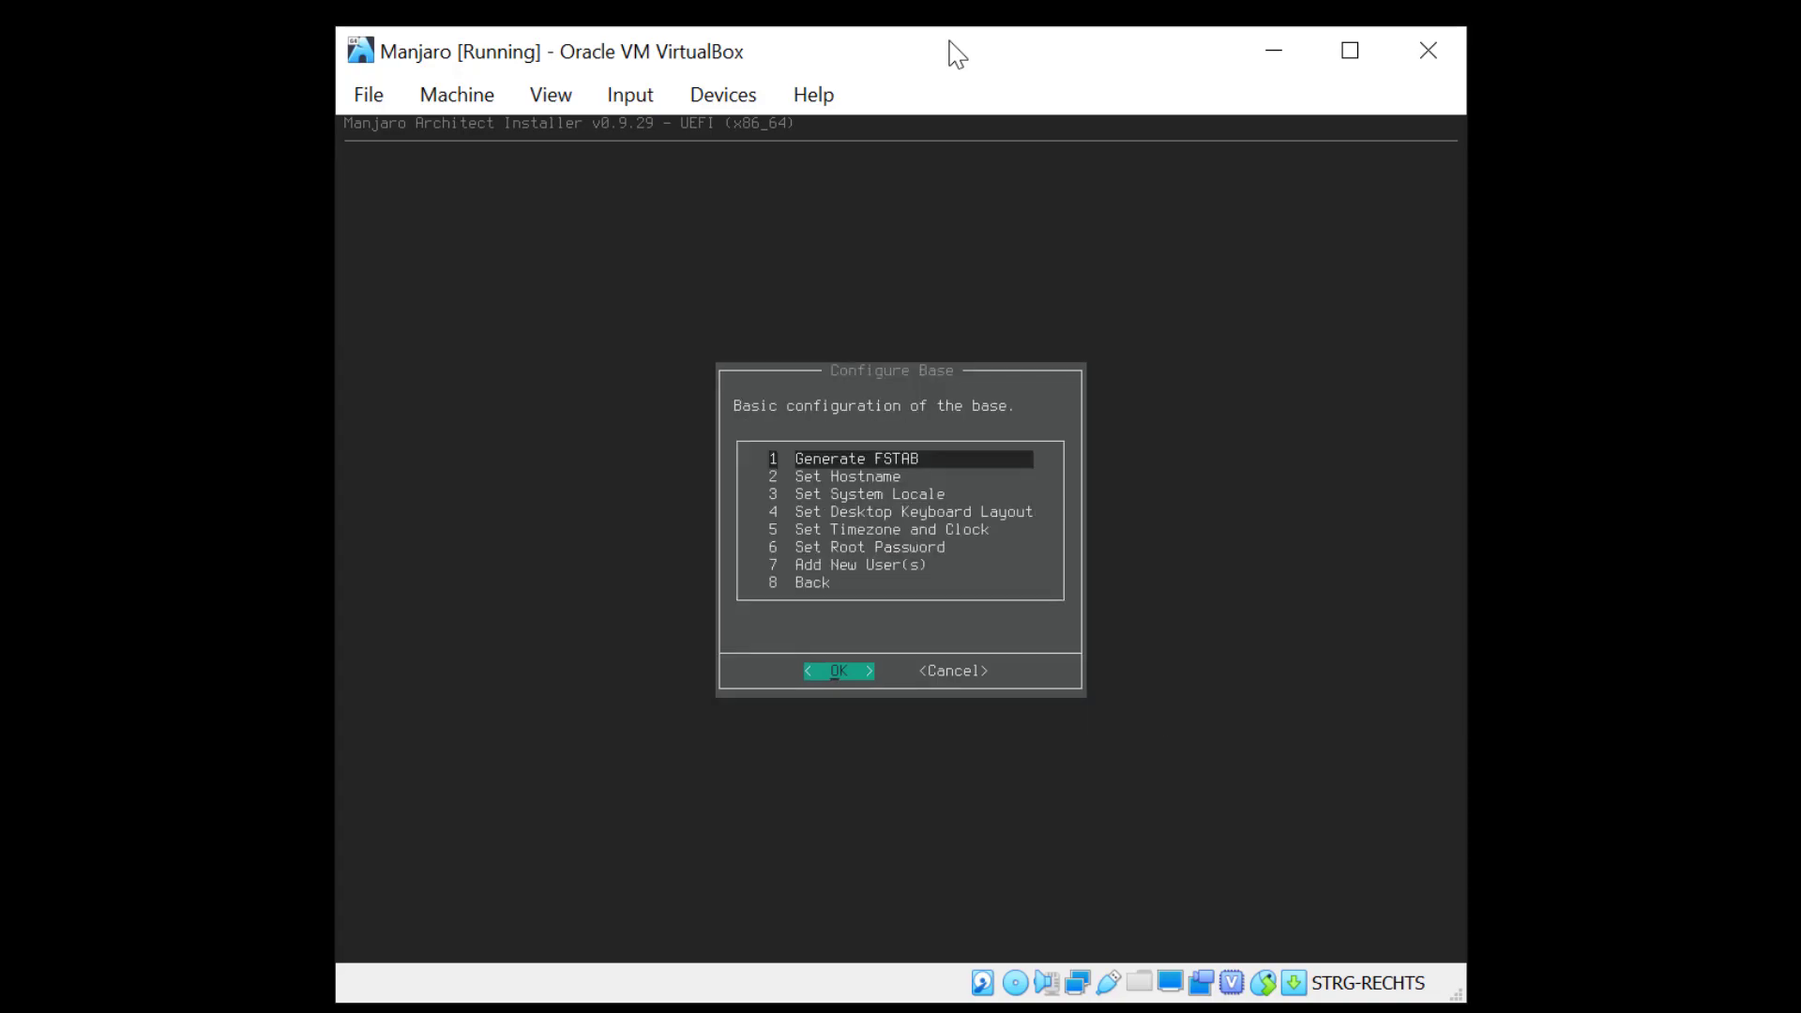
key("Return")
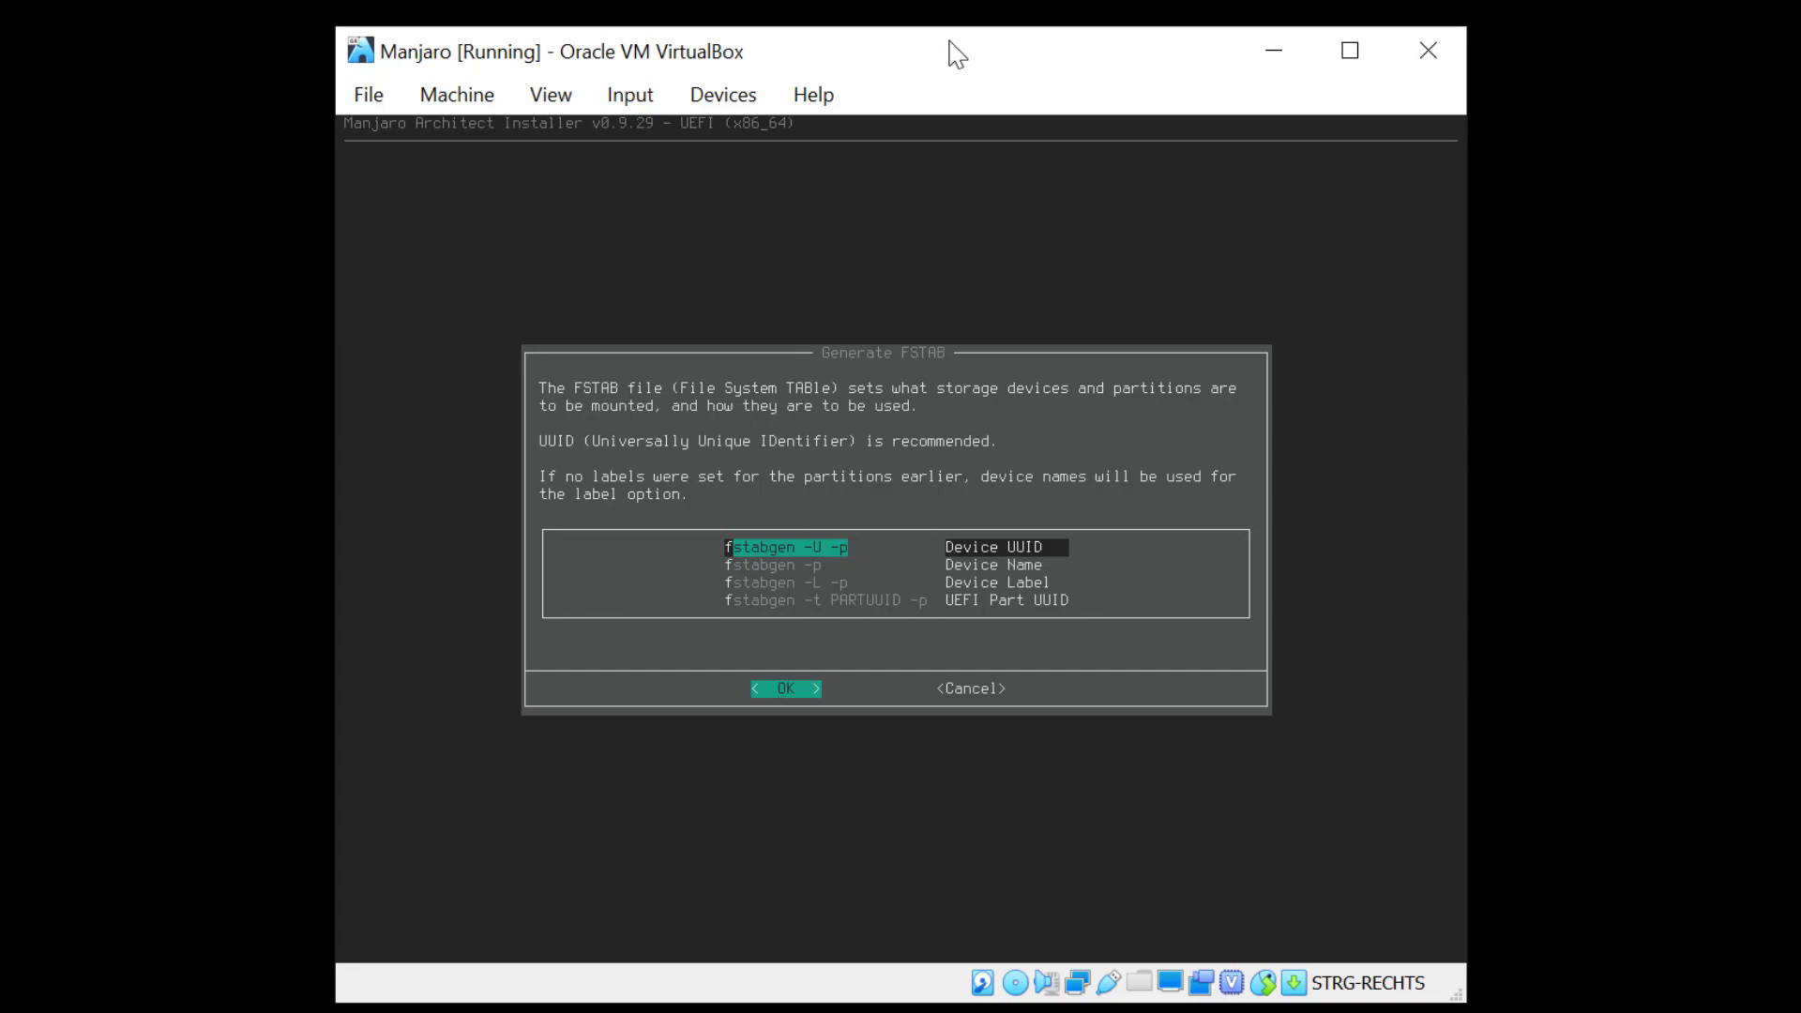
key("Return")
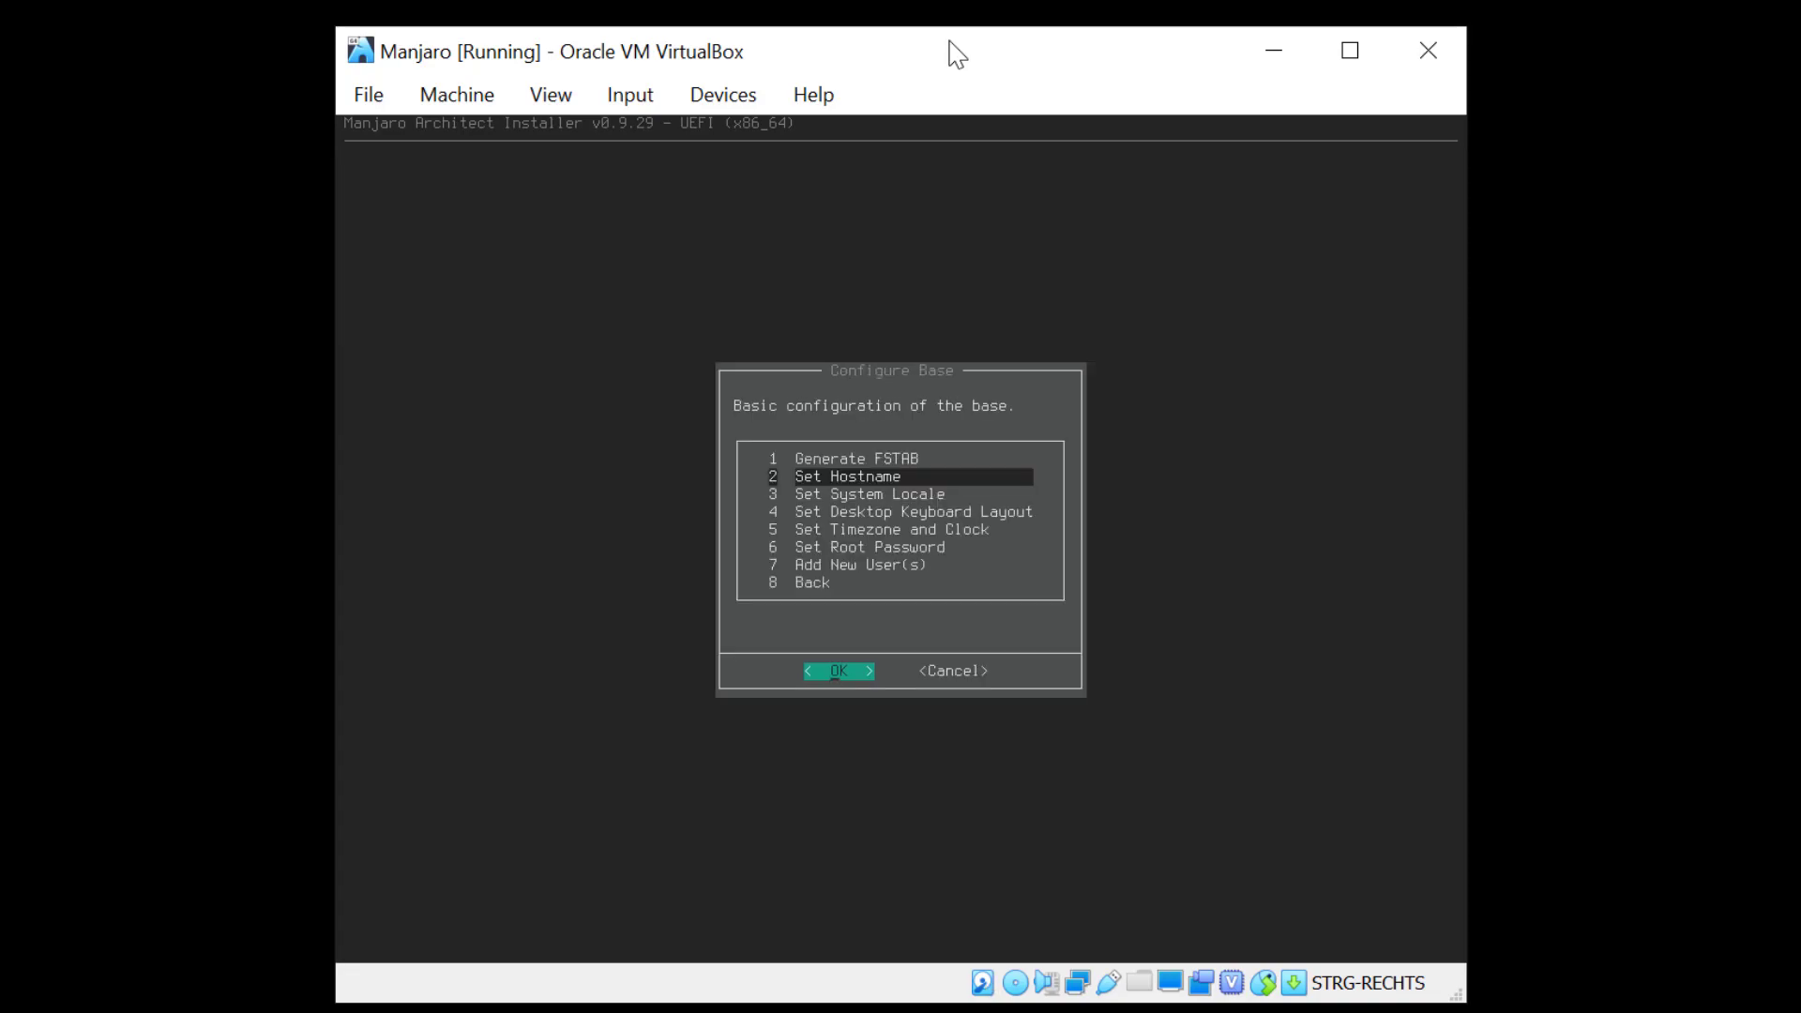
key("Return")
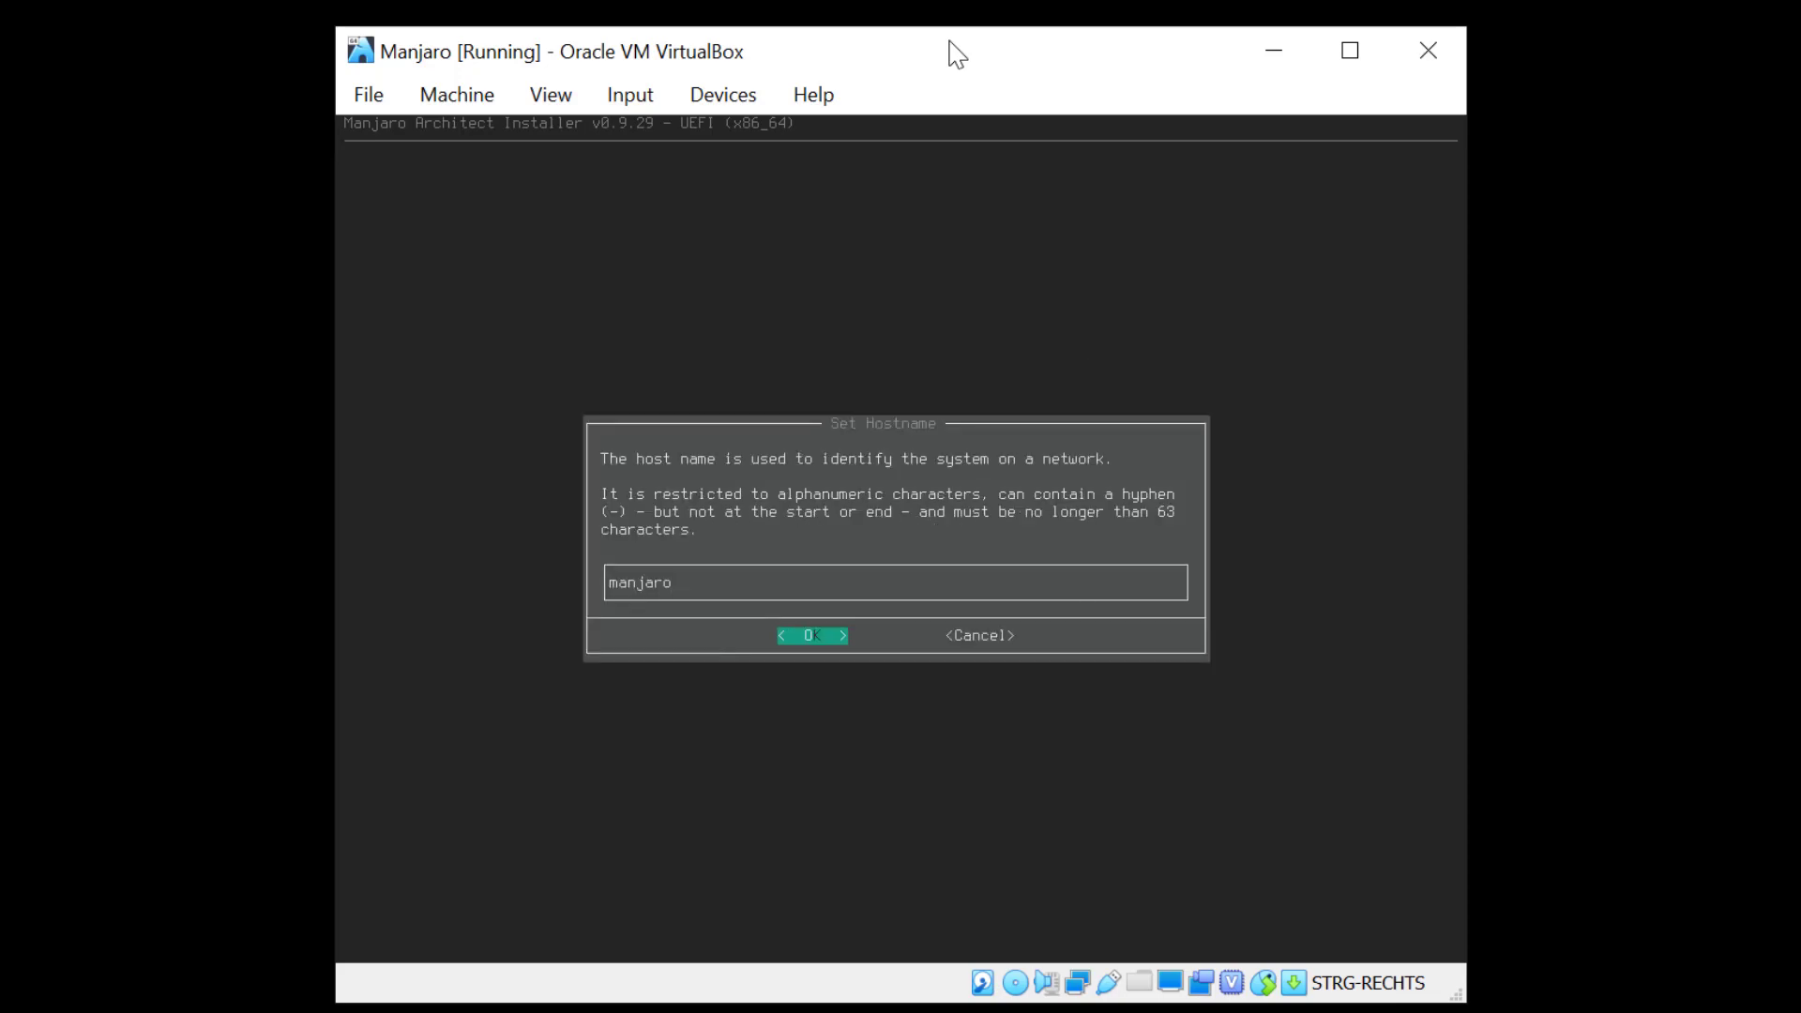
key("Return")
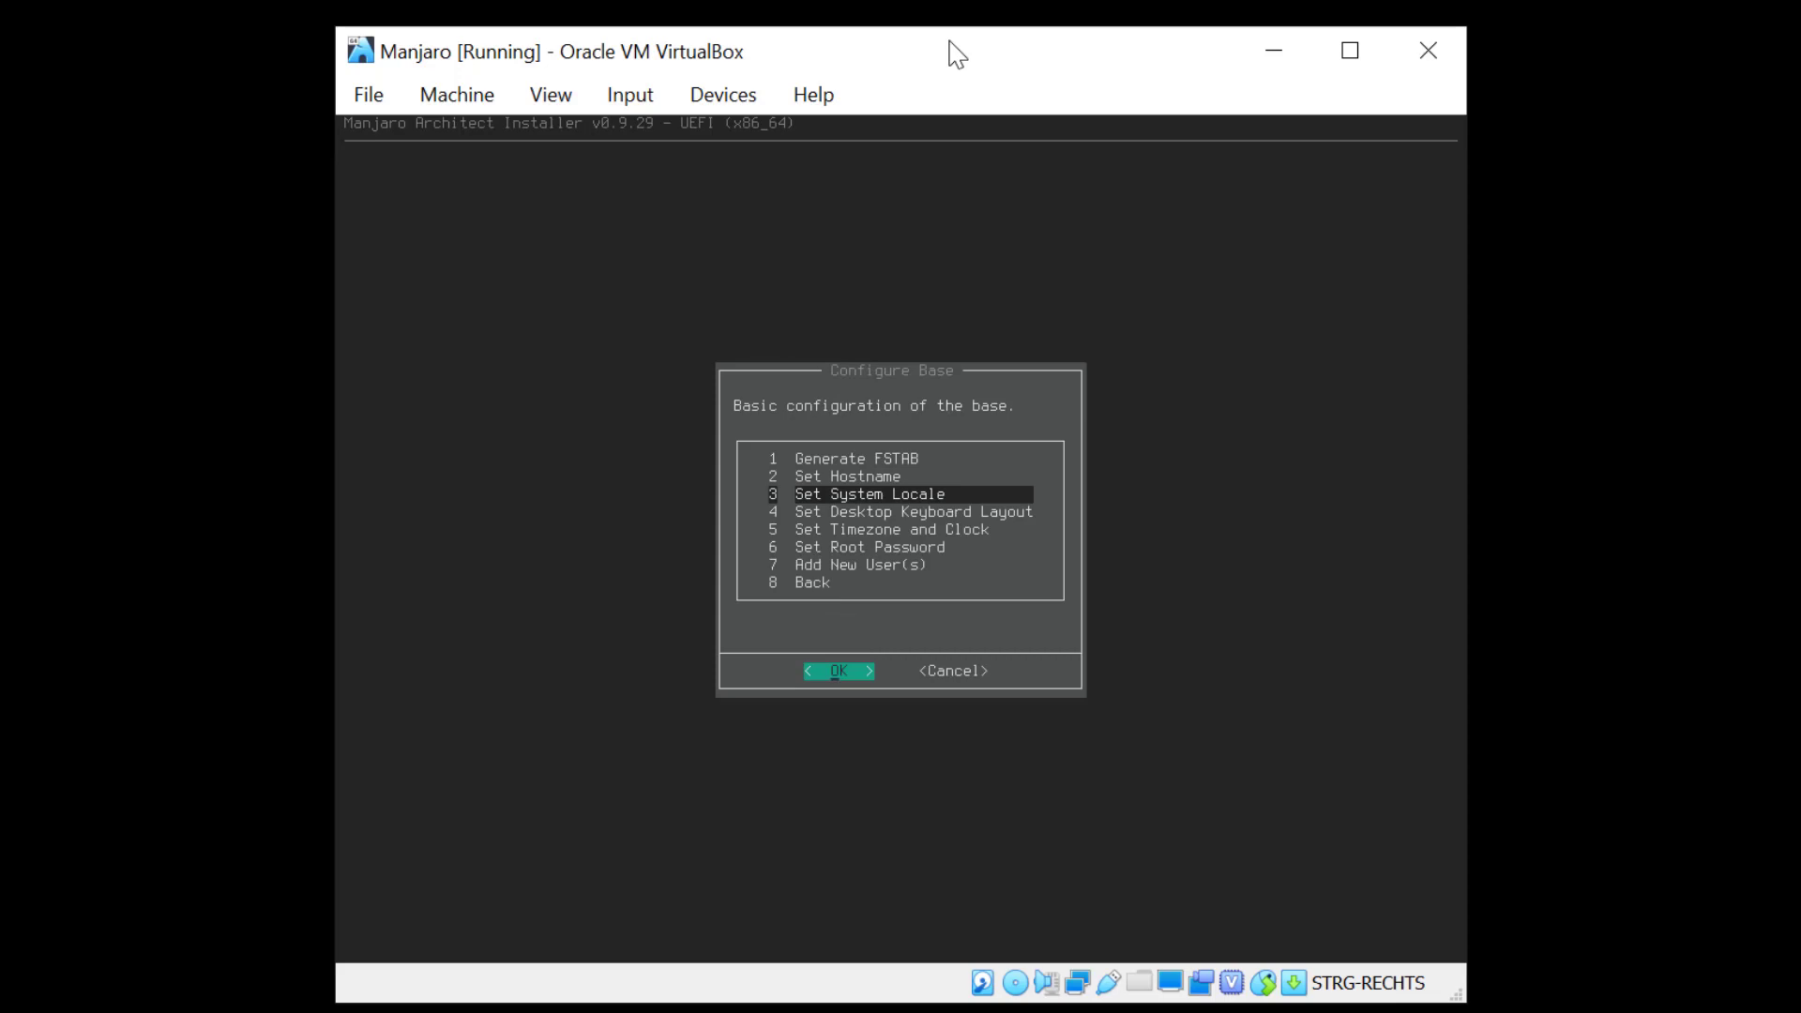
Set the system locale to en_US.UTF-8 and the desktop keyboard layout to ch.
key("Return")
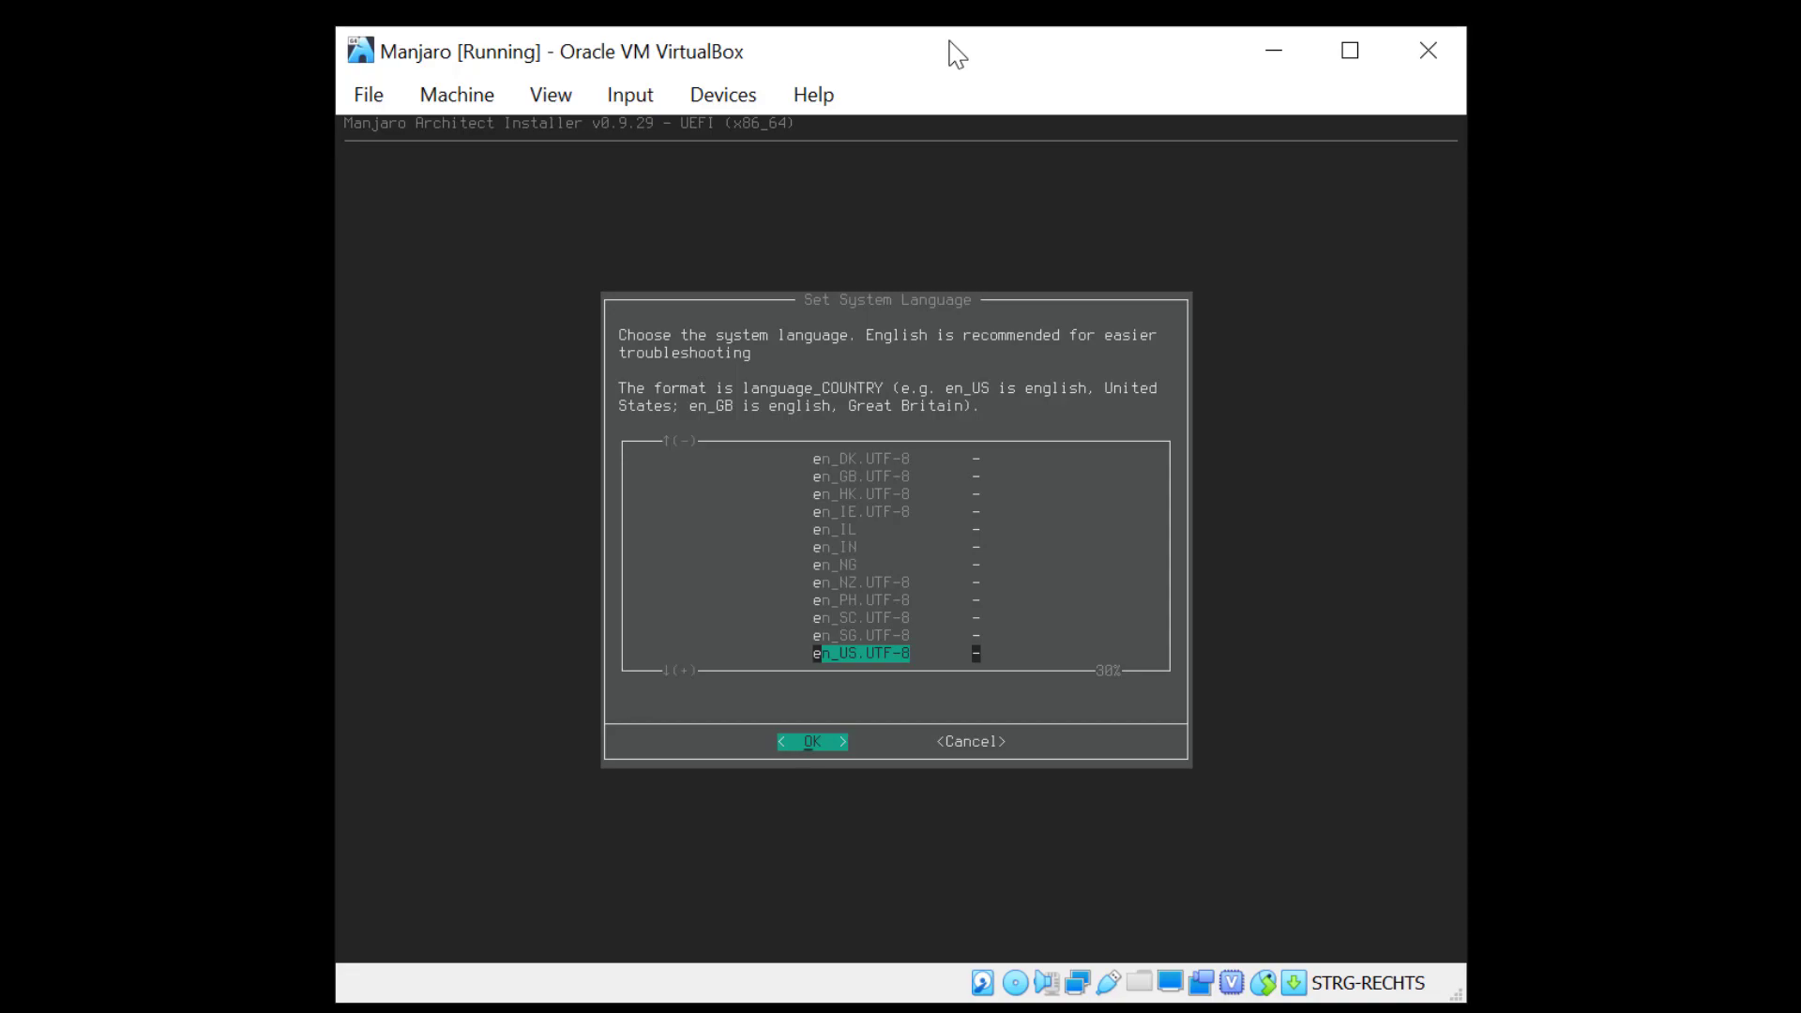
key("Return")
key("Return")
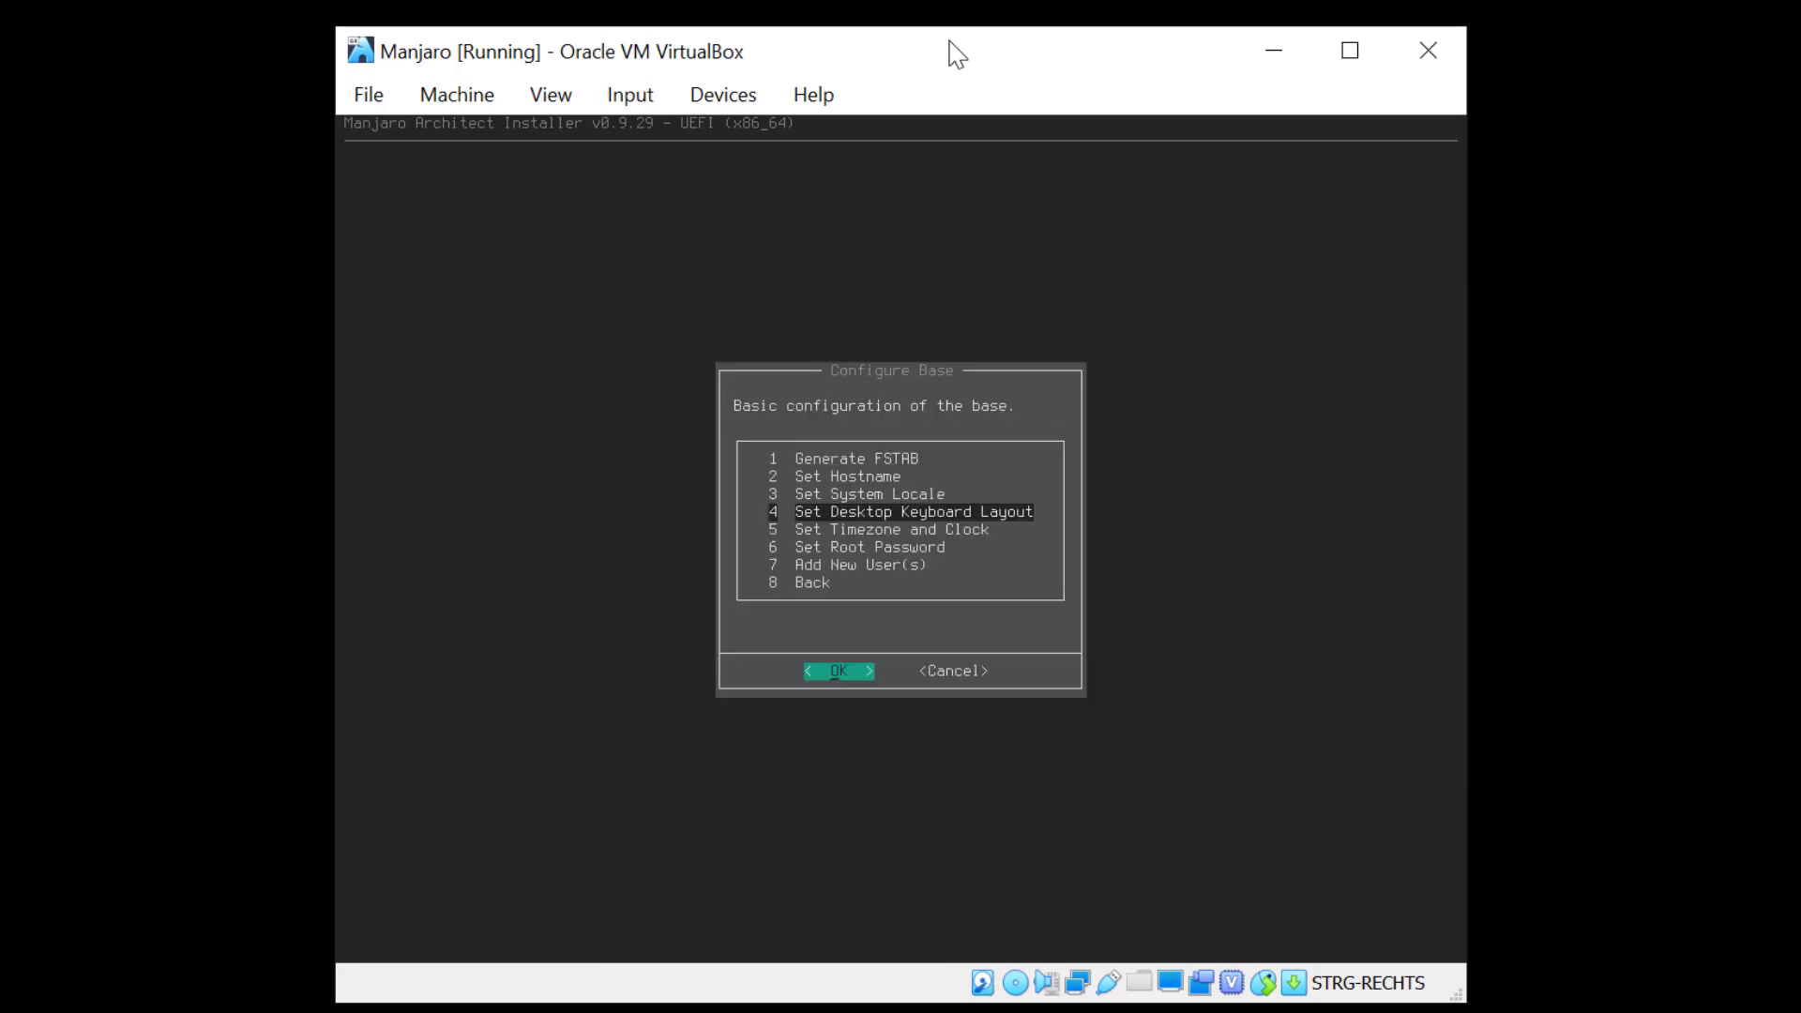
key("Return")
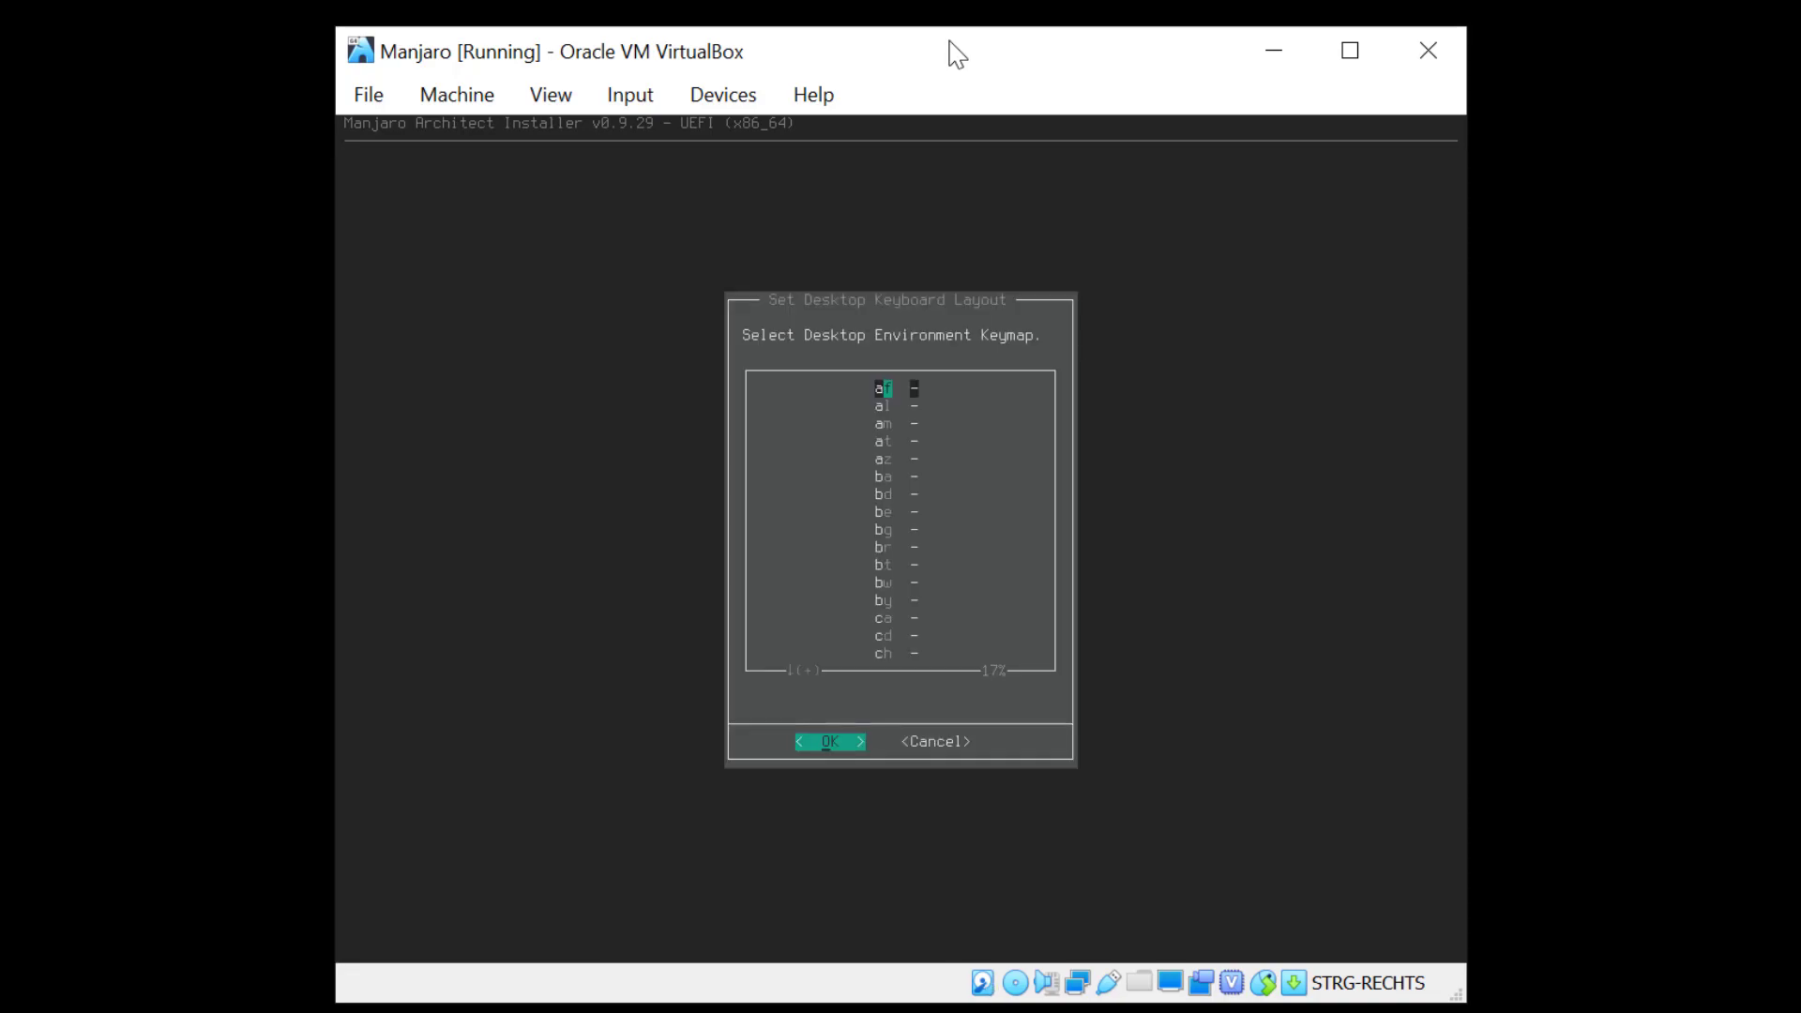
key("Down")
key("Down")
key("Down")
key("Down")
key("Down")
key("Down")
key("Down")
key("Down")
key("Down")
key("Down")
key("Down")
key("Down")
key("Down")
key("Down")
key("Down")
key("Return")
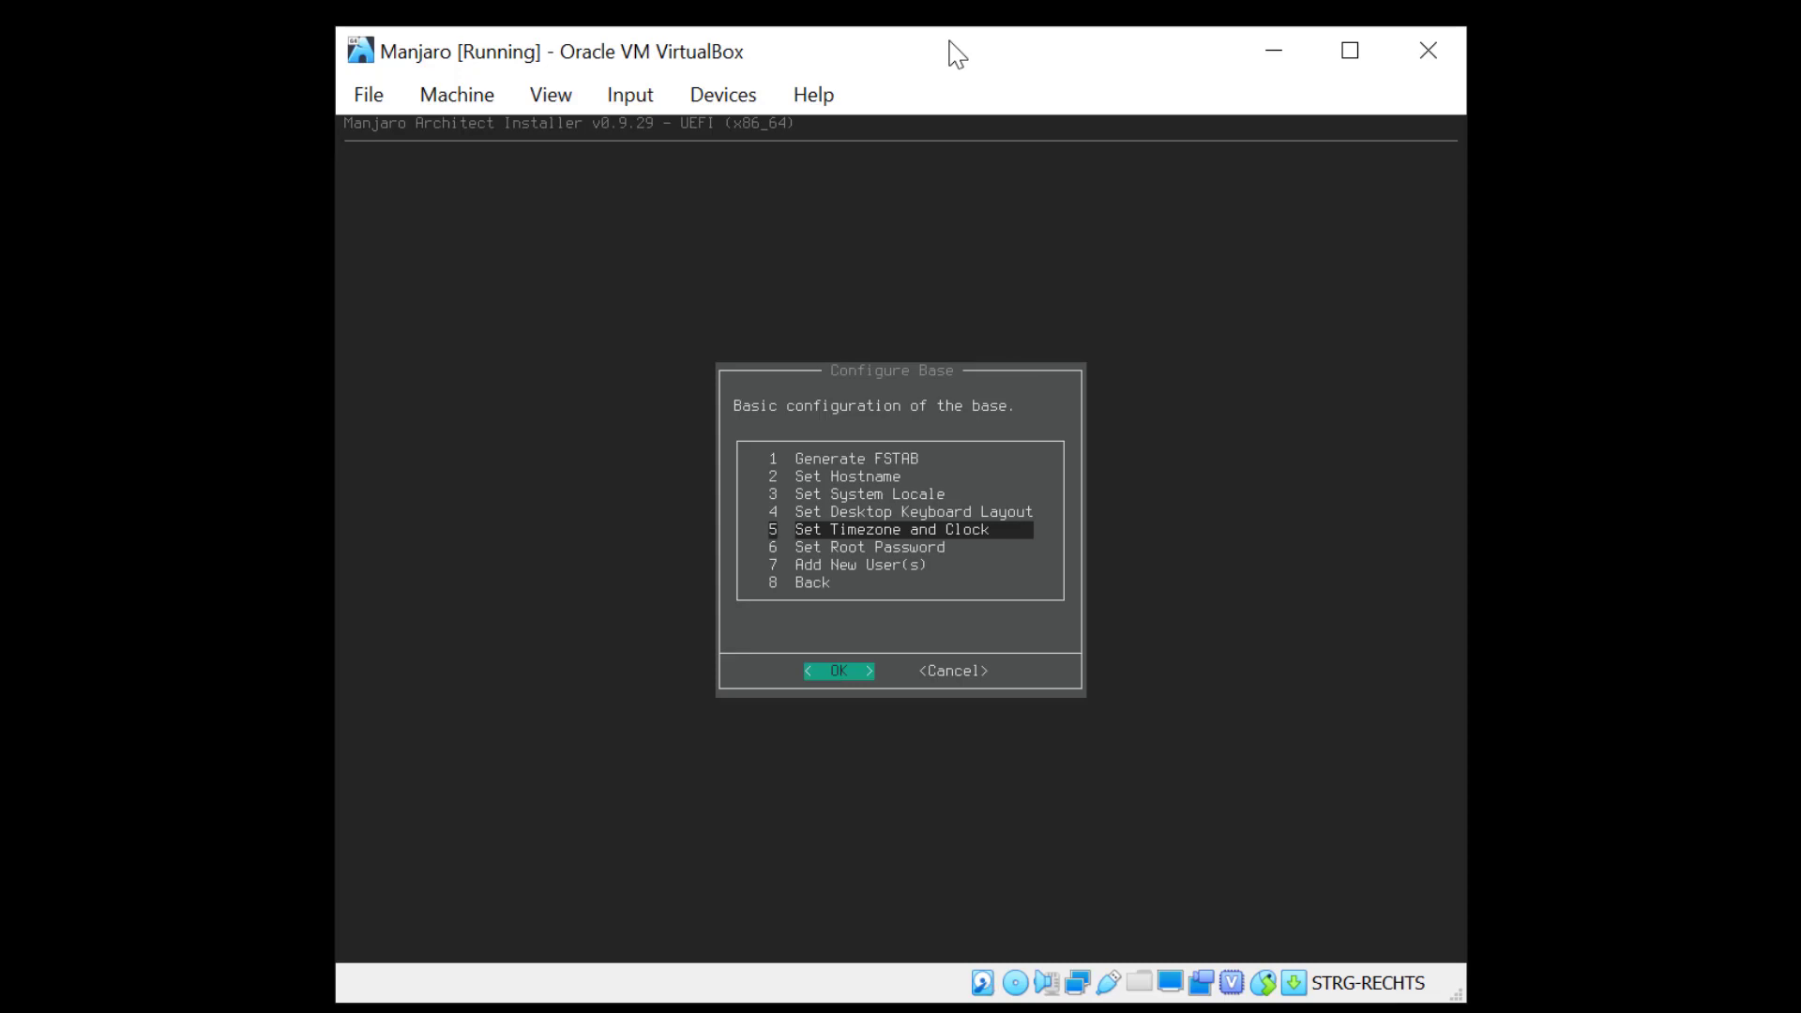
Set the time zone to Europe/Zurich.
key("Return")
key("Down")
key("Down")
key("Down")
key("Down")
key("Down")
key("Down")
key("Down")
key("Return")
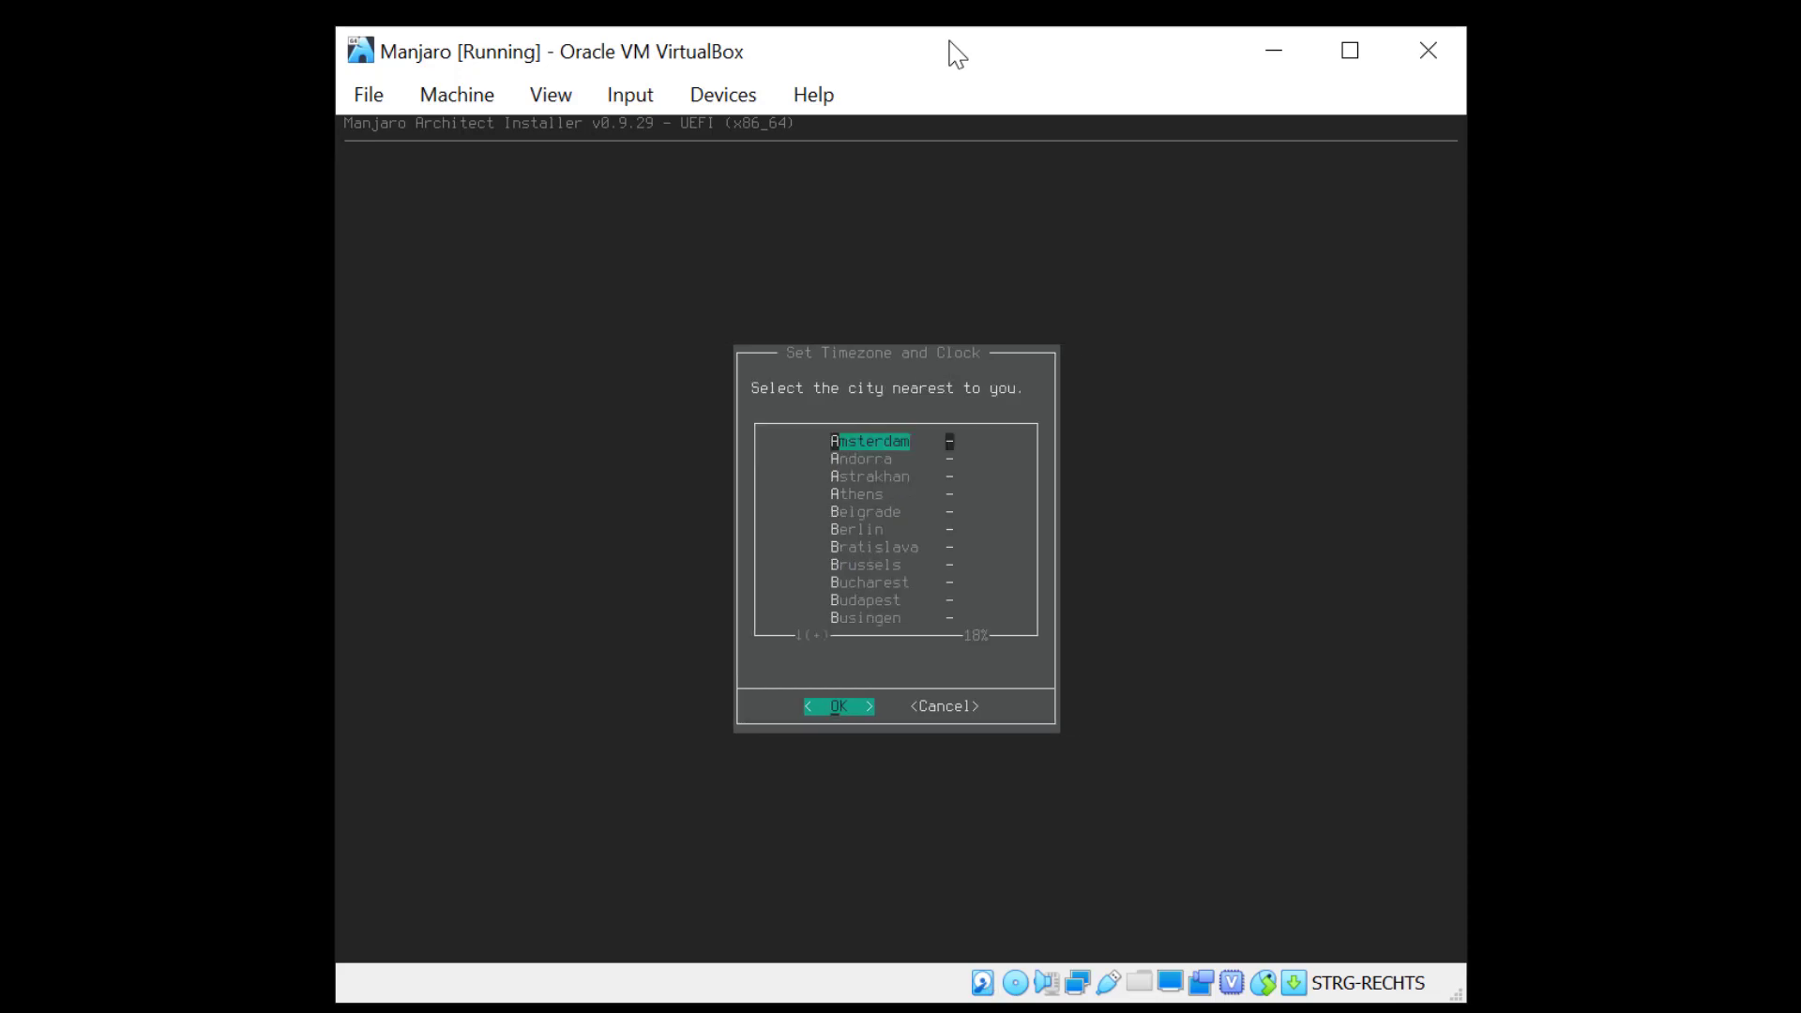
key("Down")
key("Down")
key("Down")
key("Down")
key("Down")
key("Down")
key("Down")
key("Down")
key("Down")
key("Down")
key("Down")
key("Down")
key("Down")
key("Down")
key("Down")
key("Down")
key("Down")
key("Down")
key("Down")
key("Down")
key("Down")
key("Down")
key("Down")
key("Down")
key("Down")
key("Down")
key("Down")
key("Down")
key("Down")
key("Down")
key("Down")
key("Down")
key("Down")
key("Down")
key("Down")
key("Down")
key("Down")
key("Down")
key("Down")
key("Down")
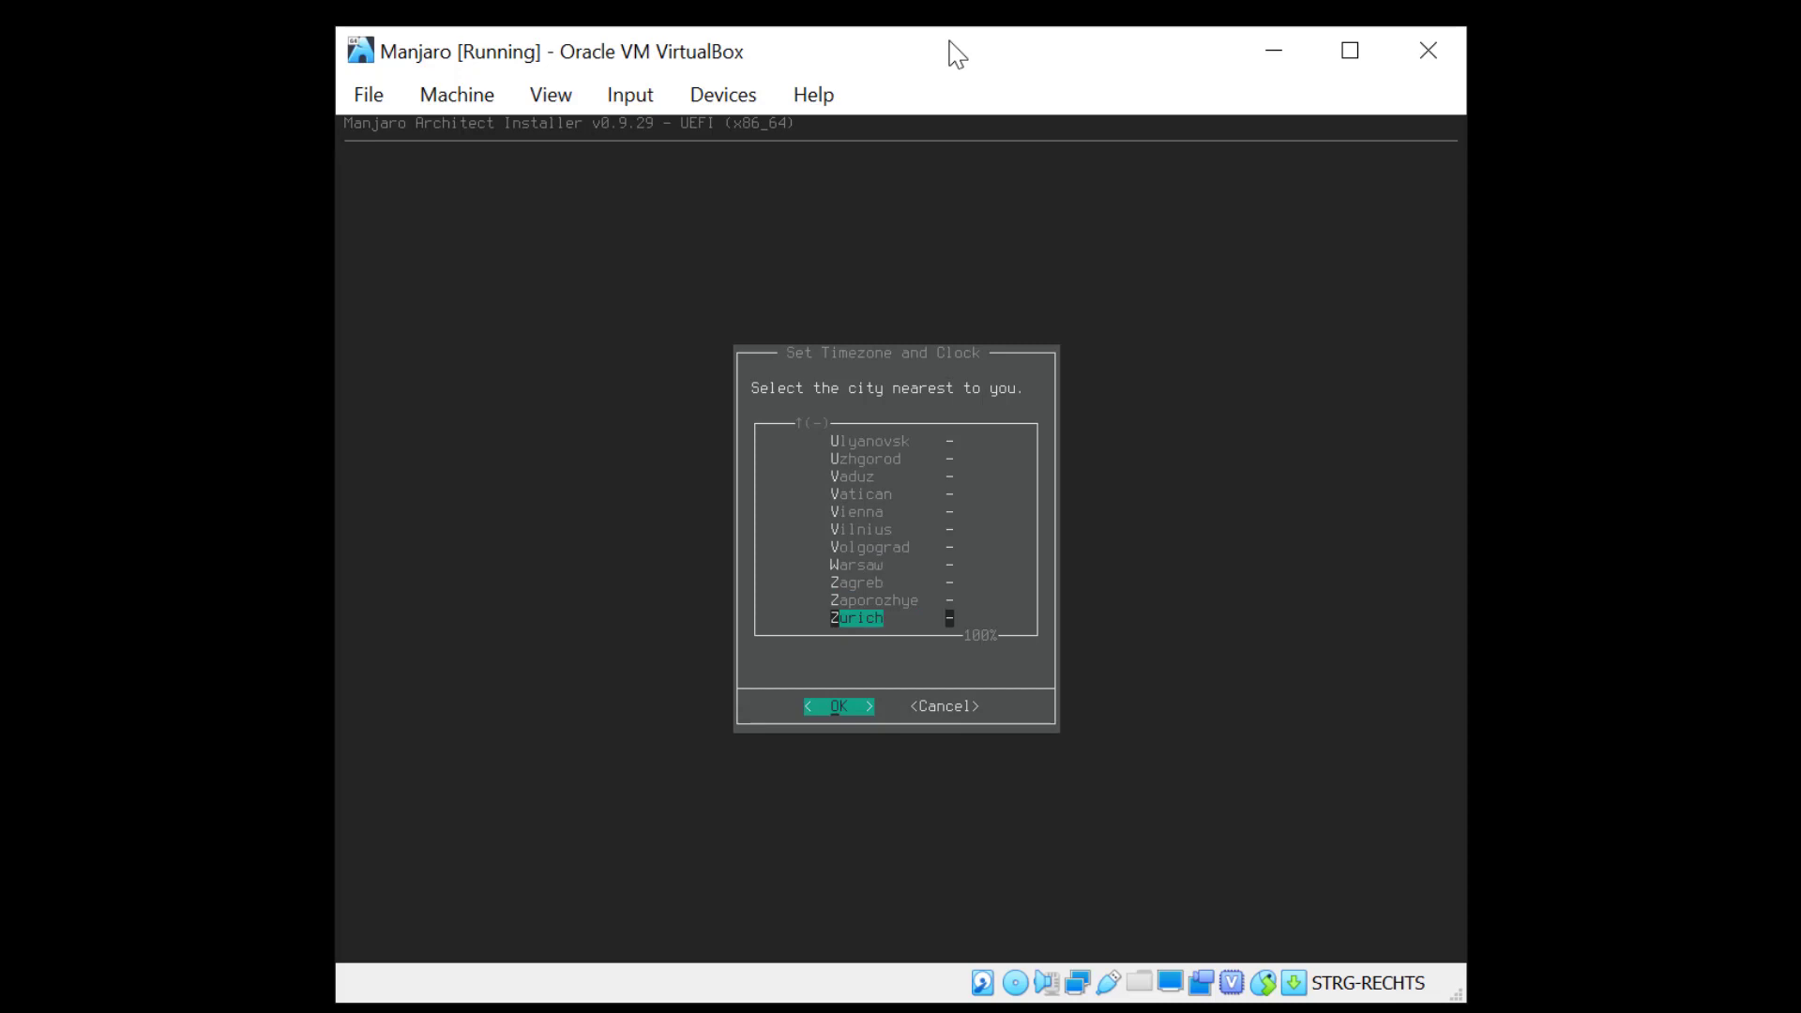
key("Return")
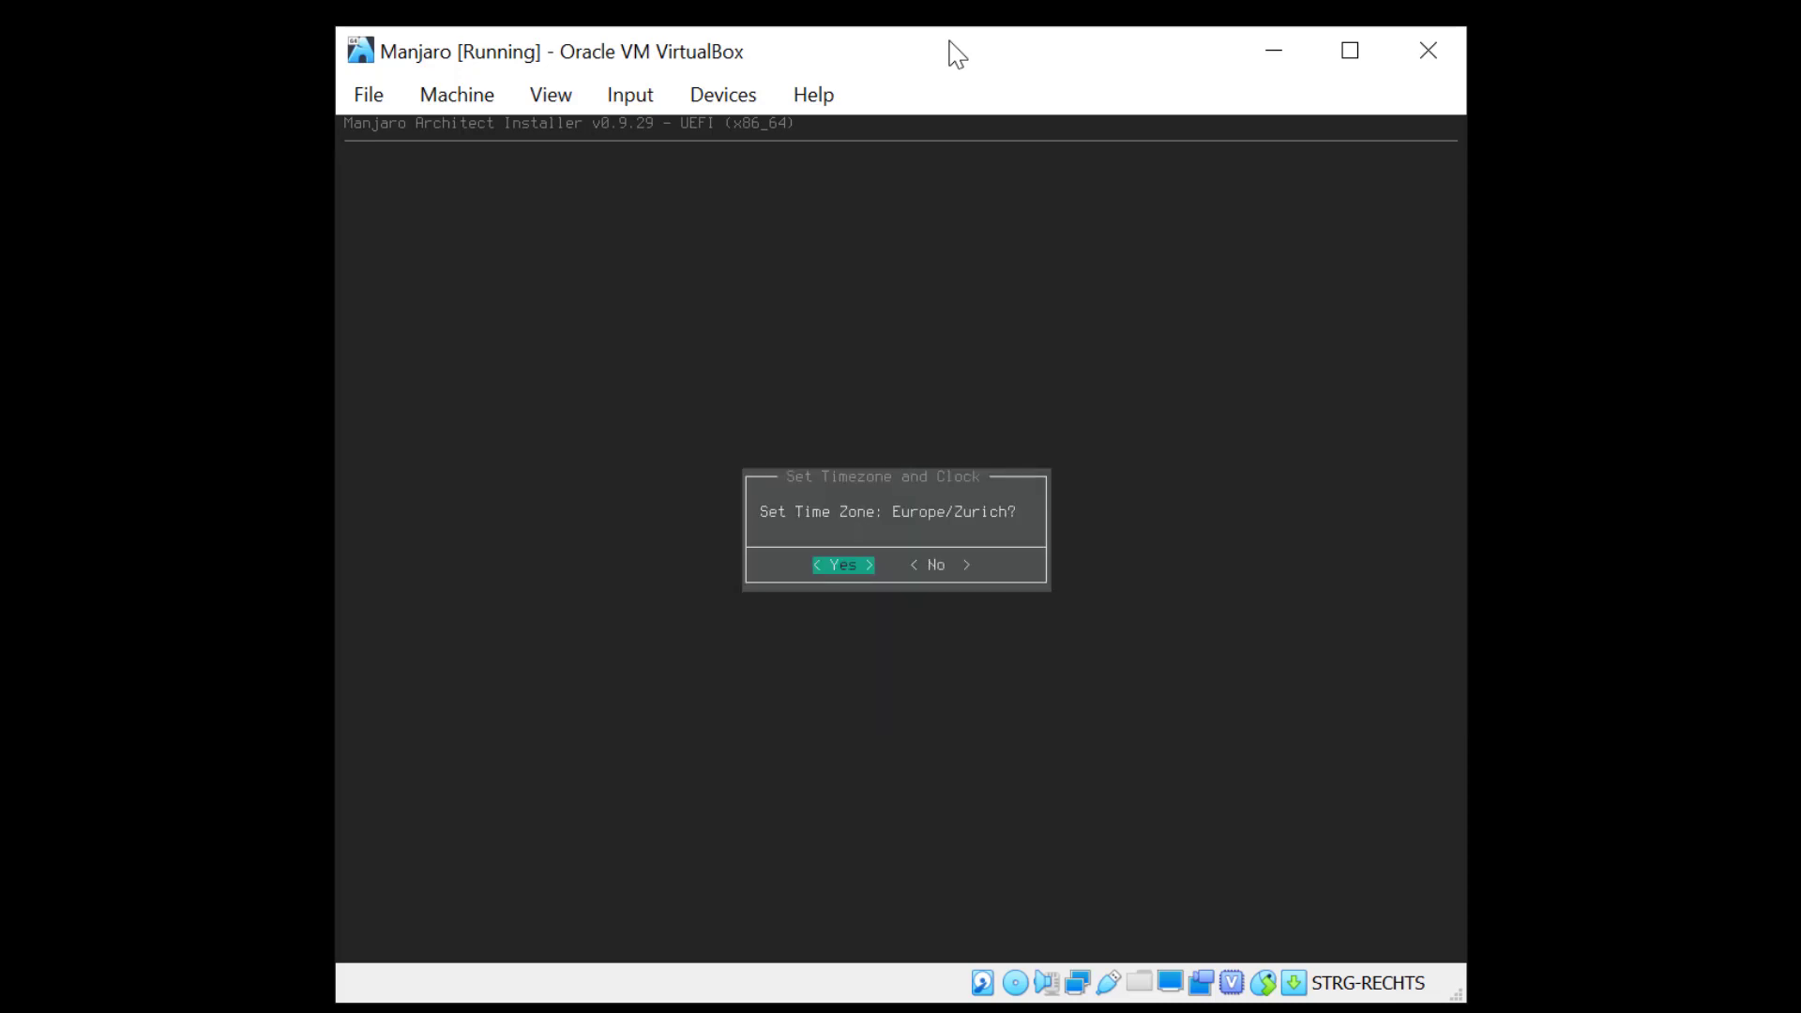
key("Return")
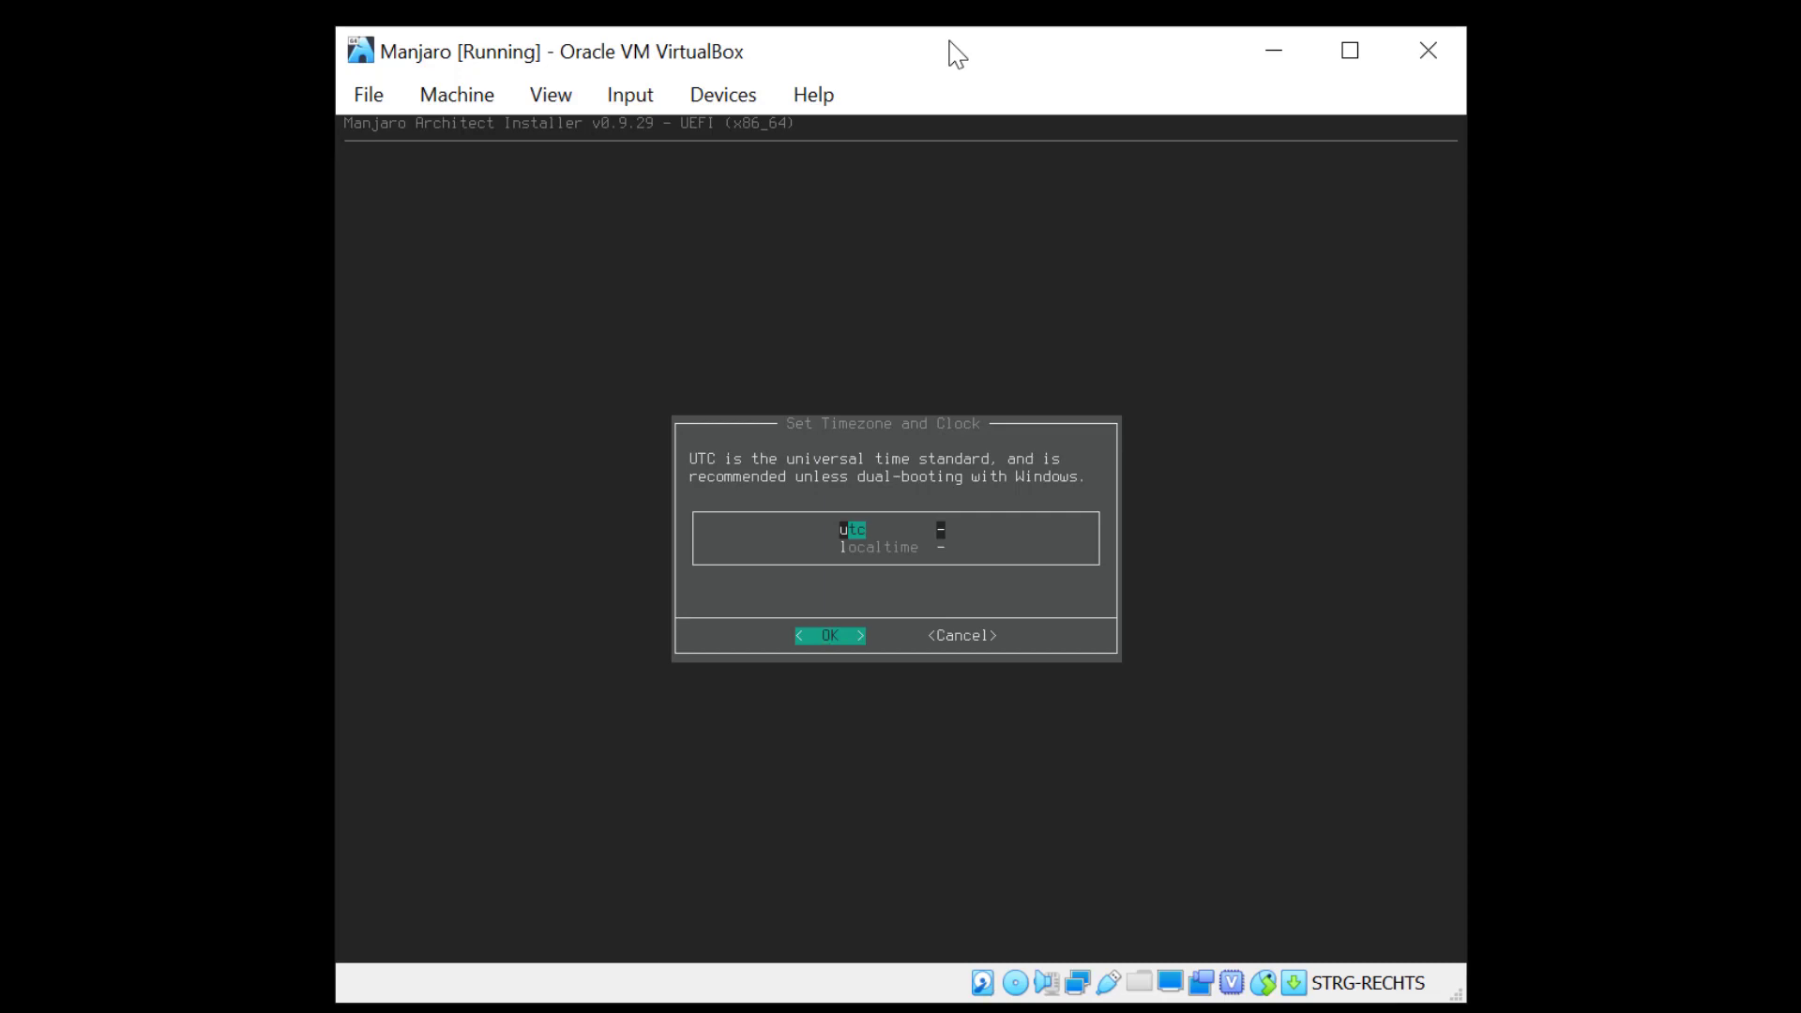
Keep the hardware clock on UTC and set the root password, entered twice.
key("Return")
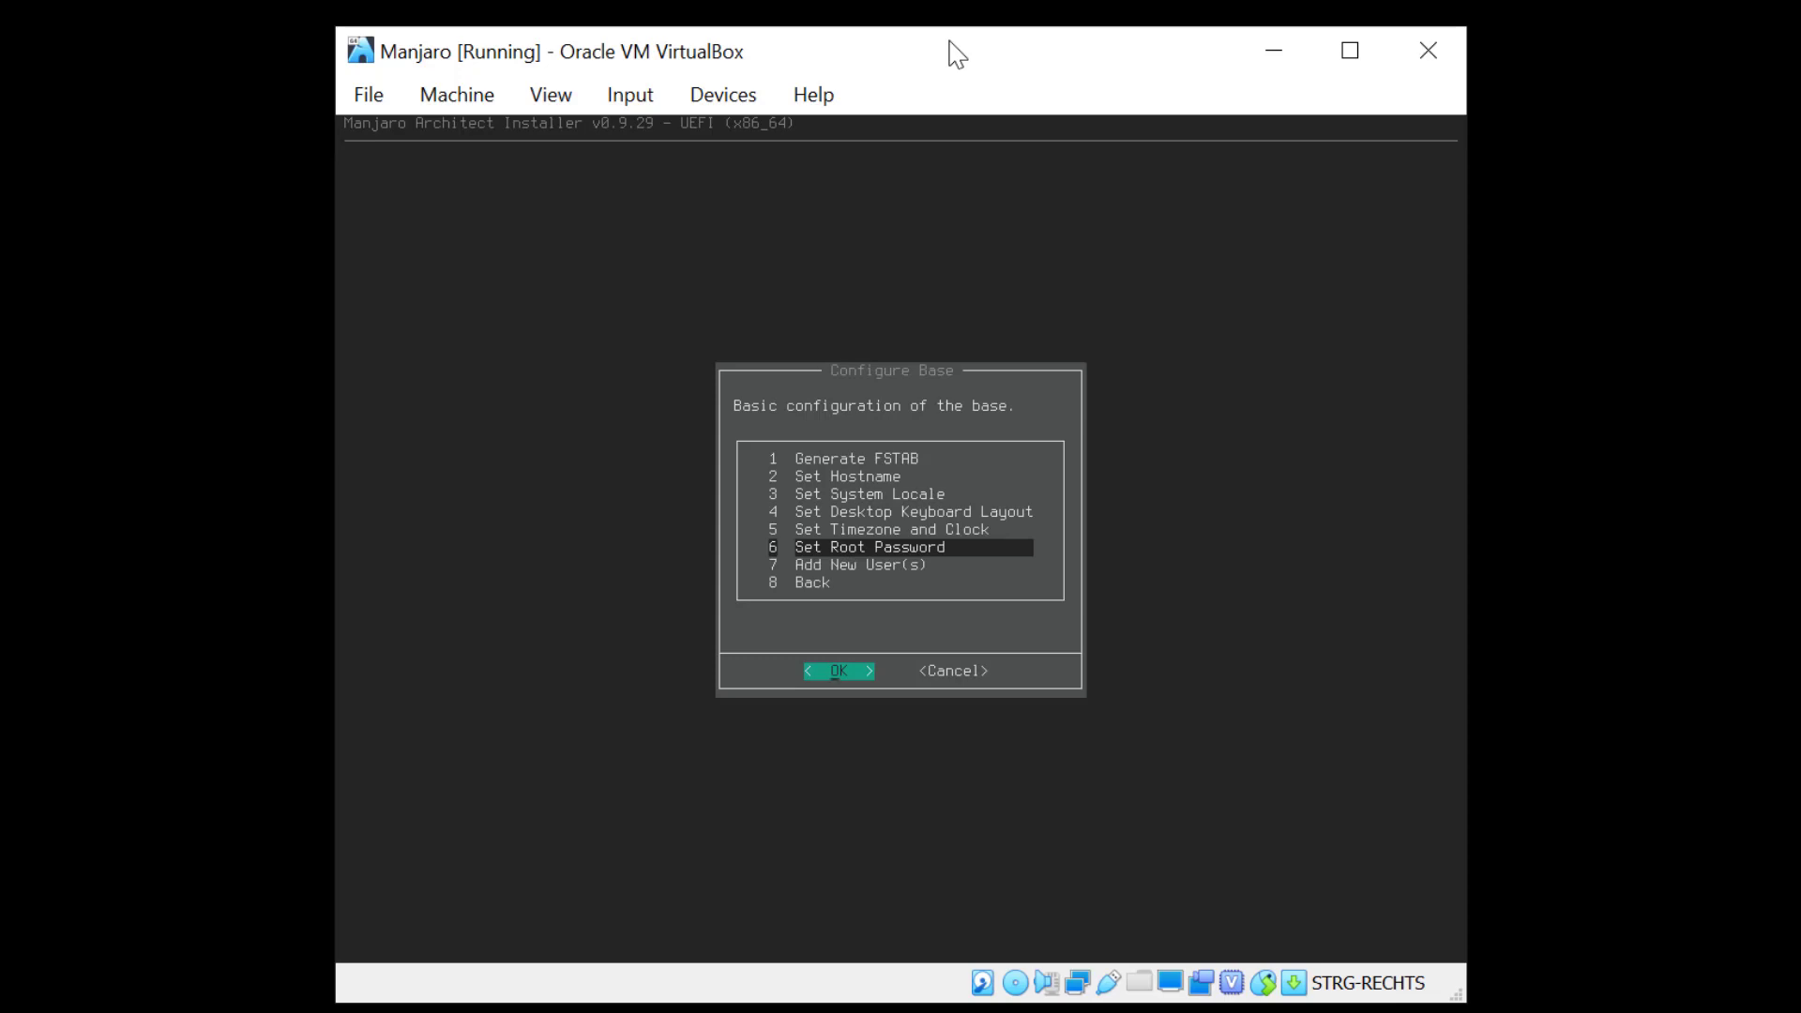
key("Return")
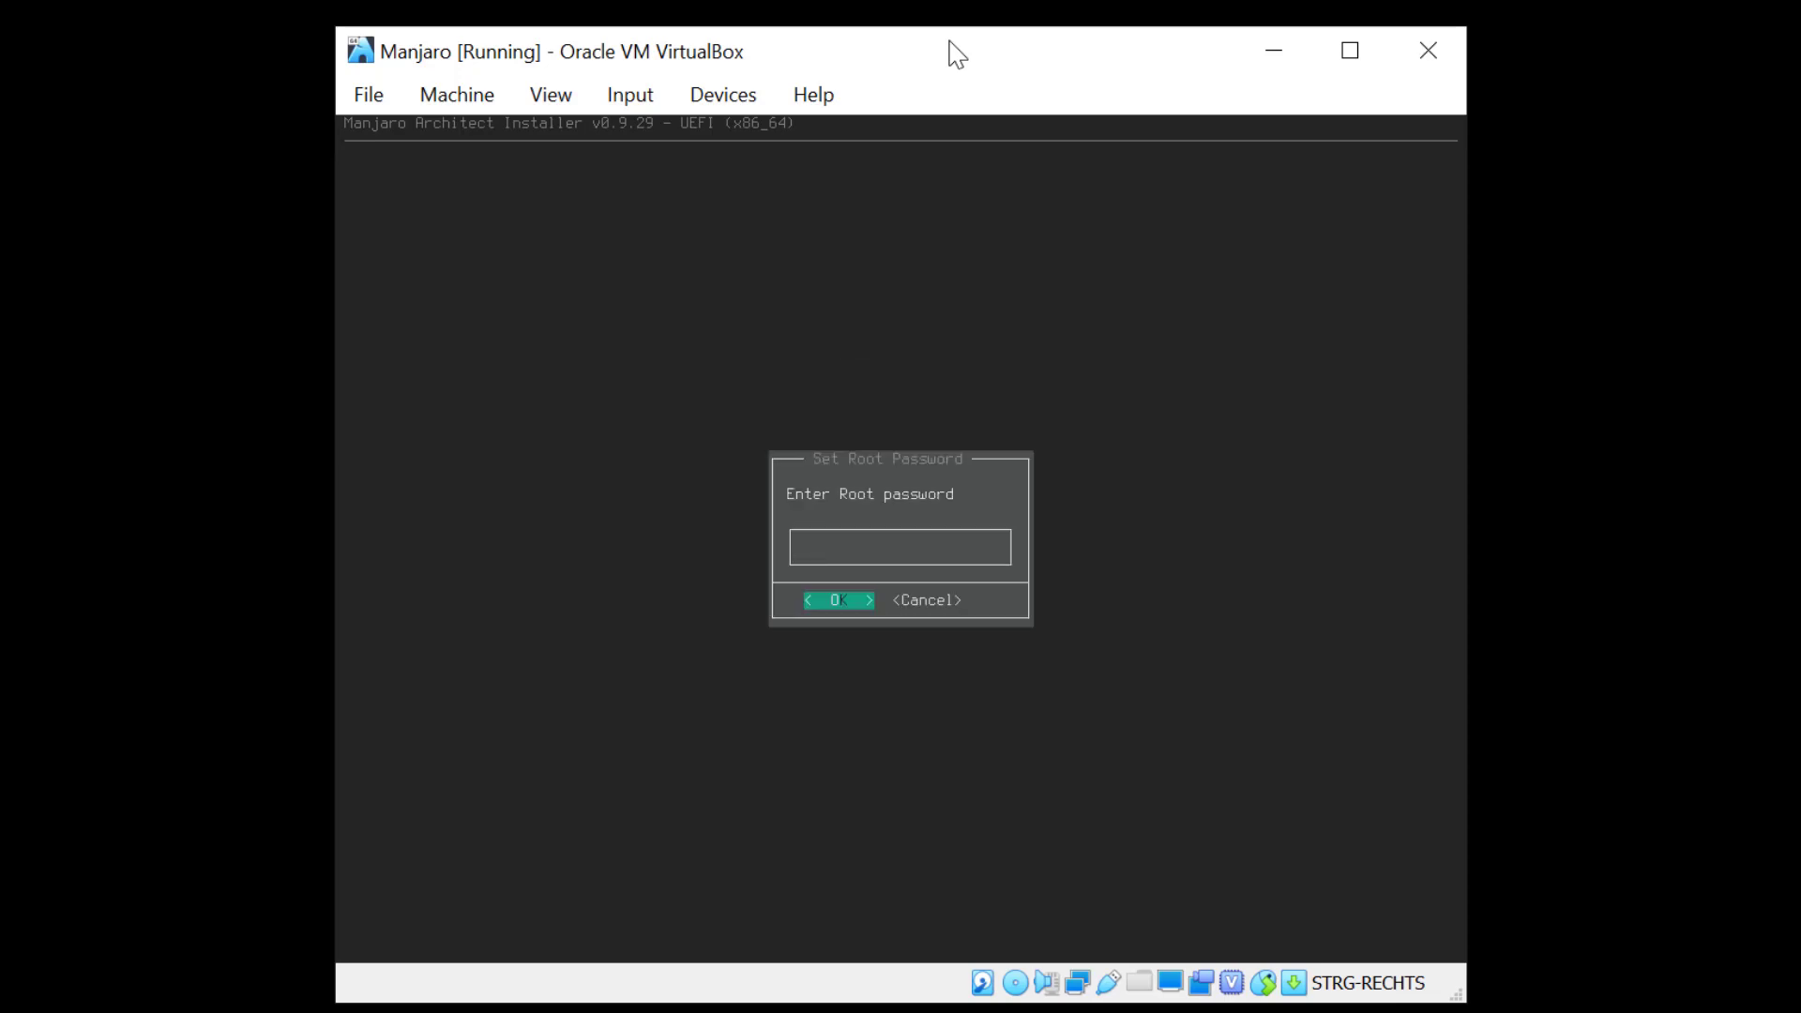
type("*********")
key("Return")
type("*********")
key("Return")
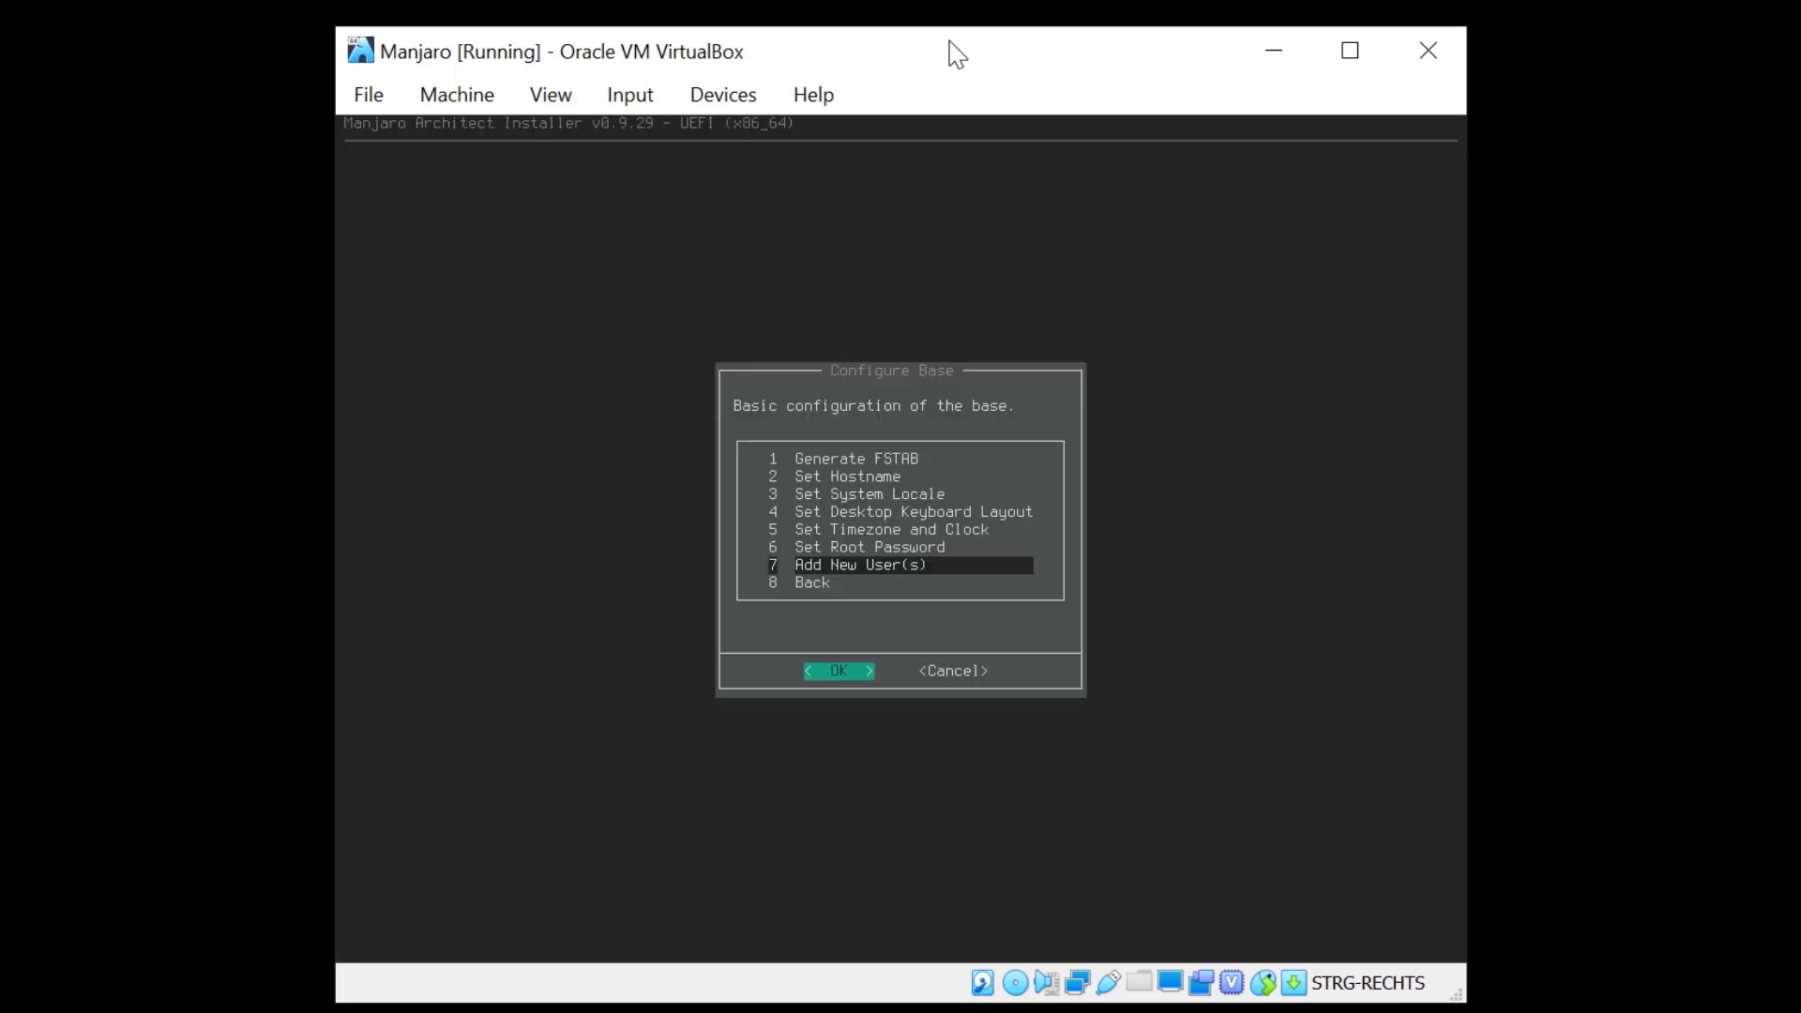
Add a new user with zsh as default shell and its password.
key("Return")
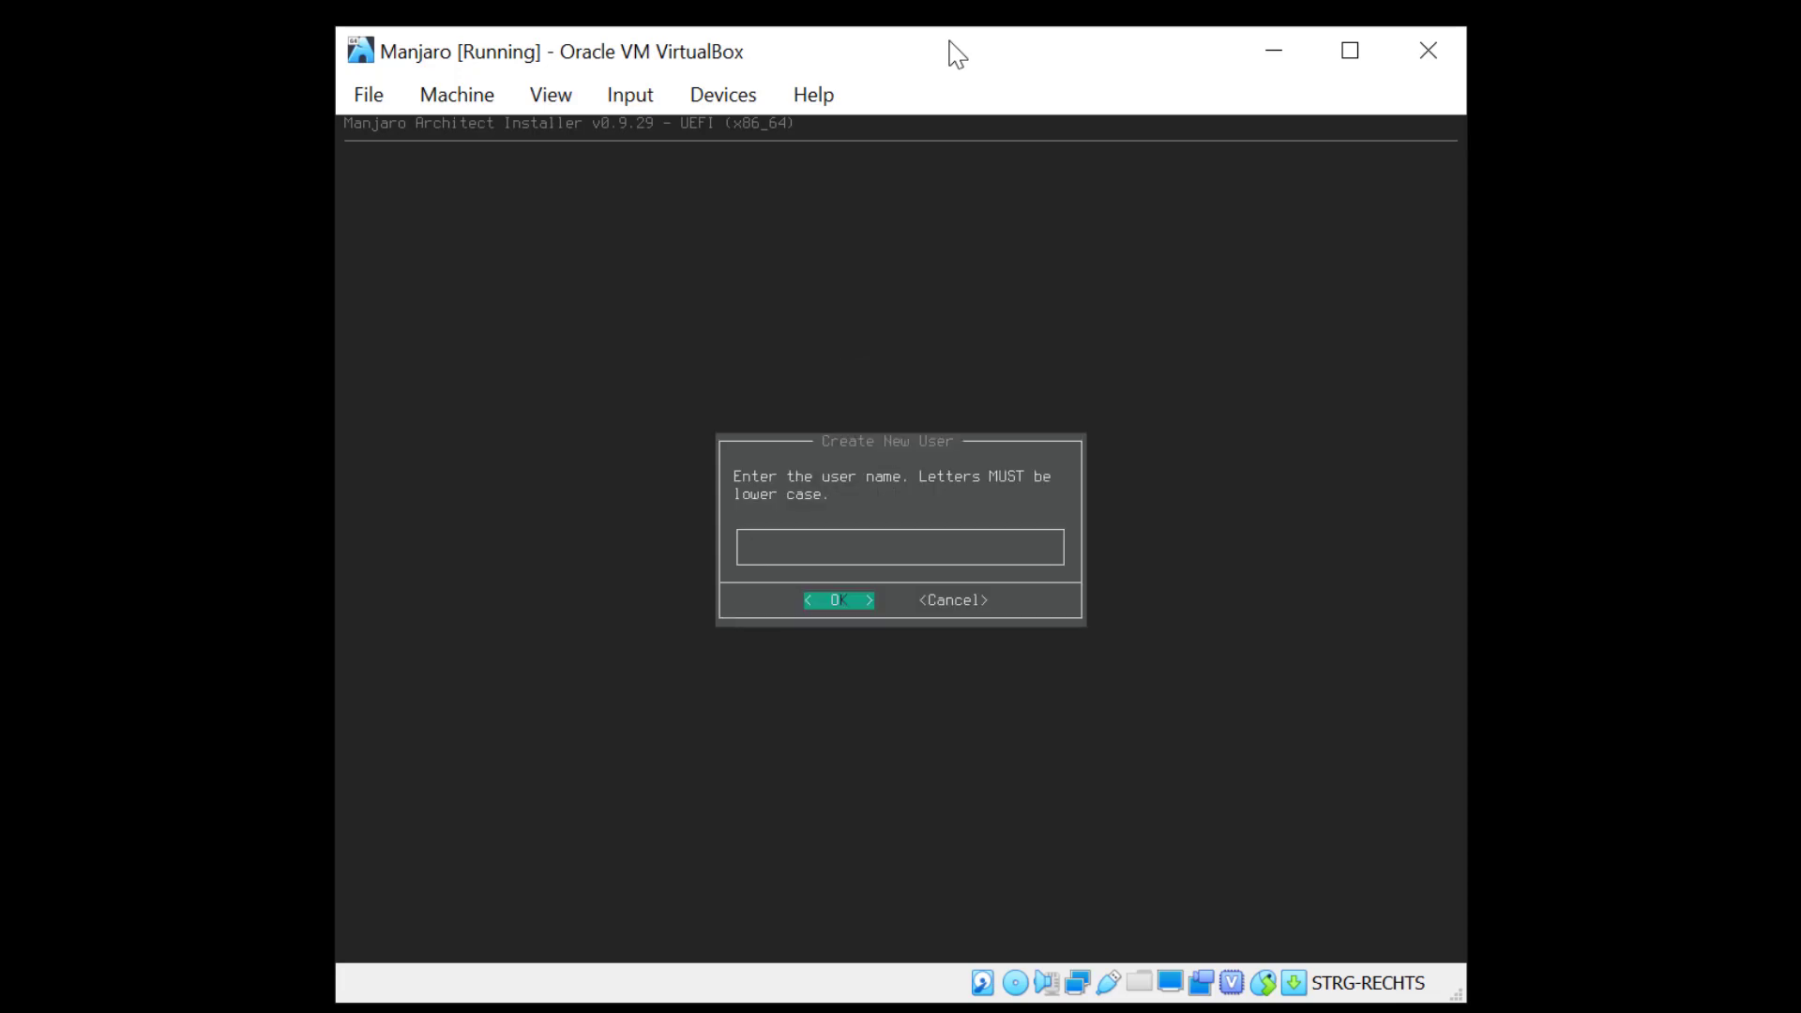
type("ermanno")
key("Return")
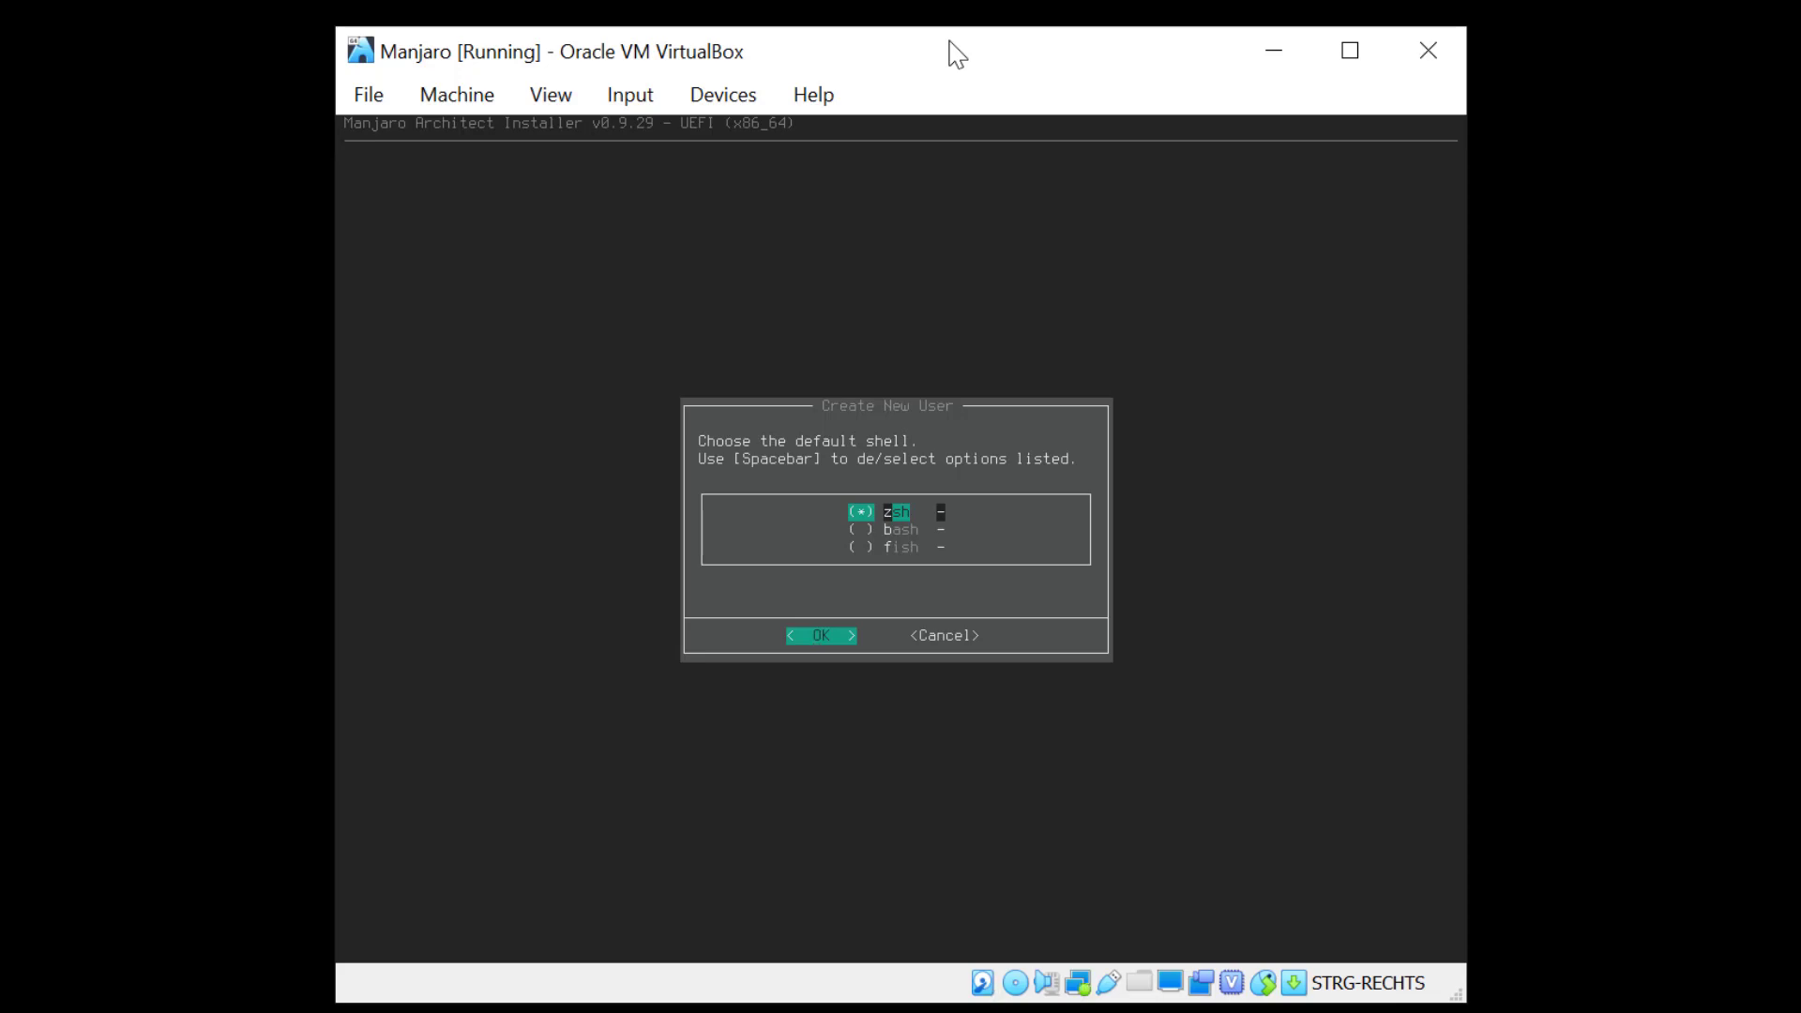
key("Return")
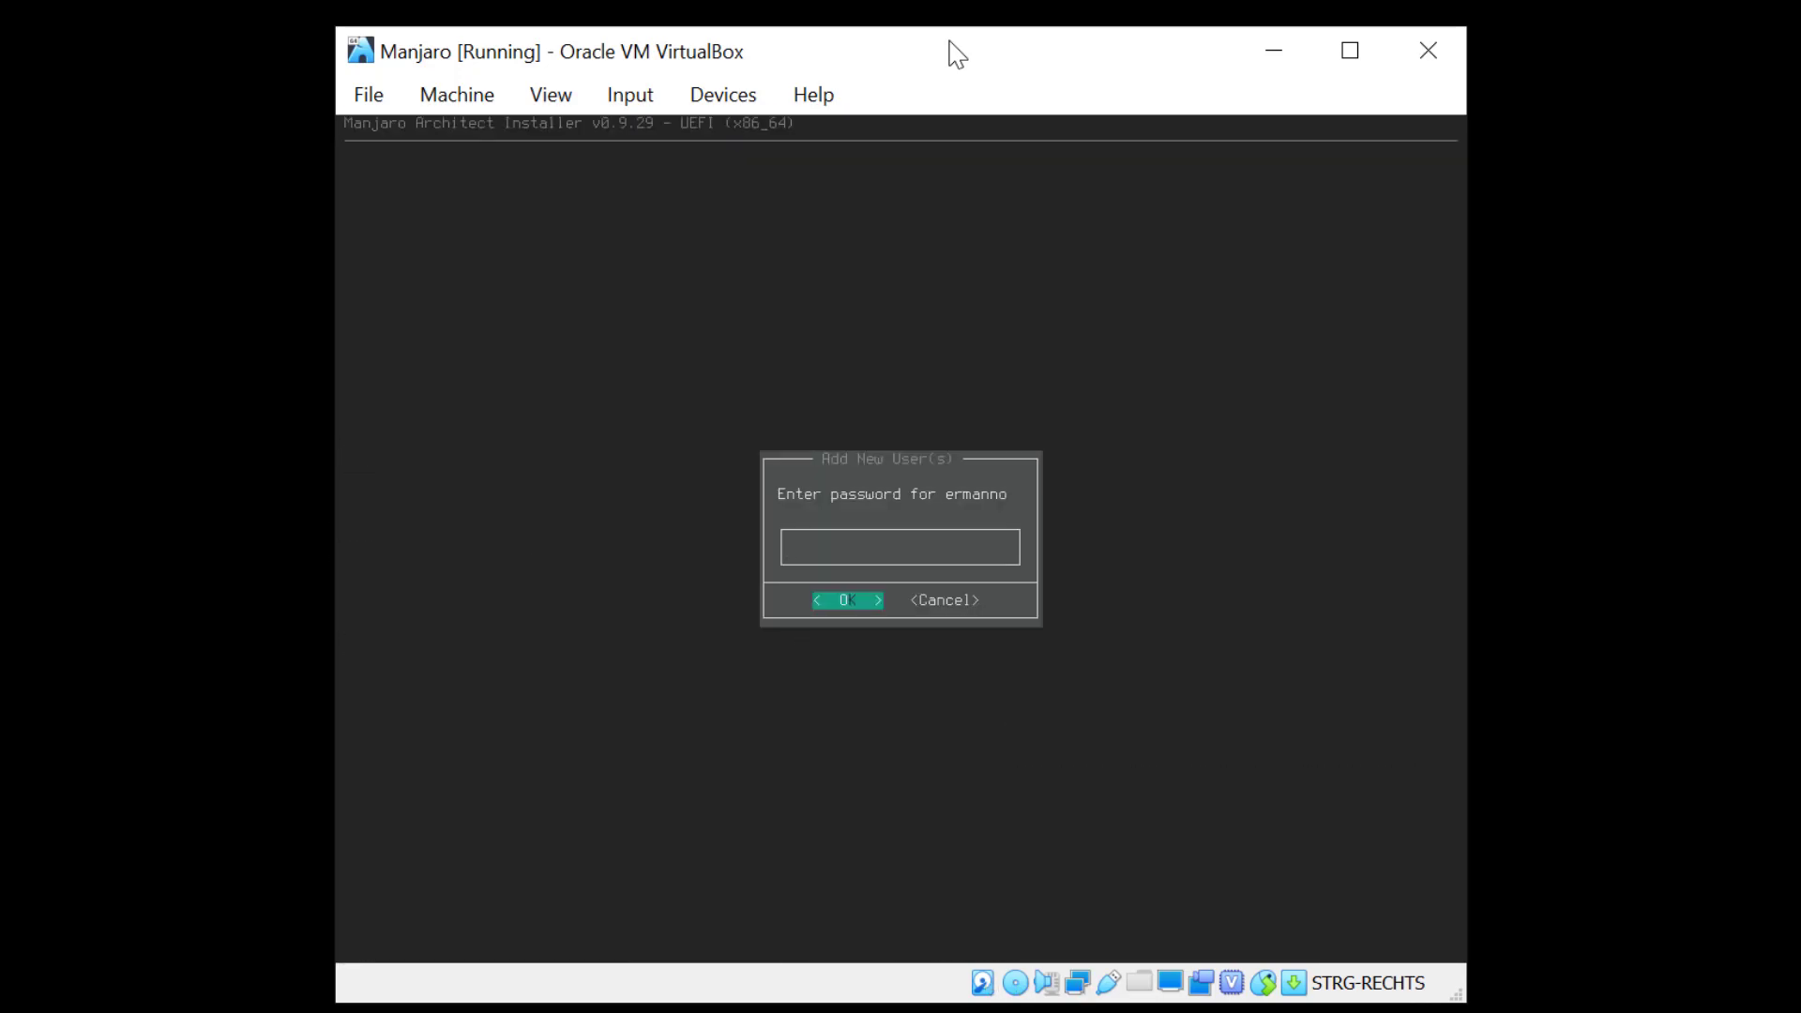
type("*****")
key("Return")
type("********")
key("Return")
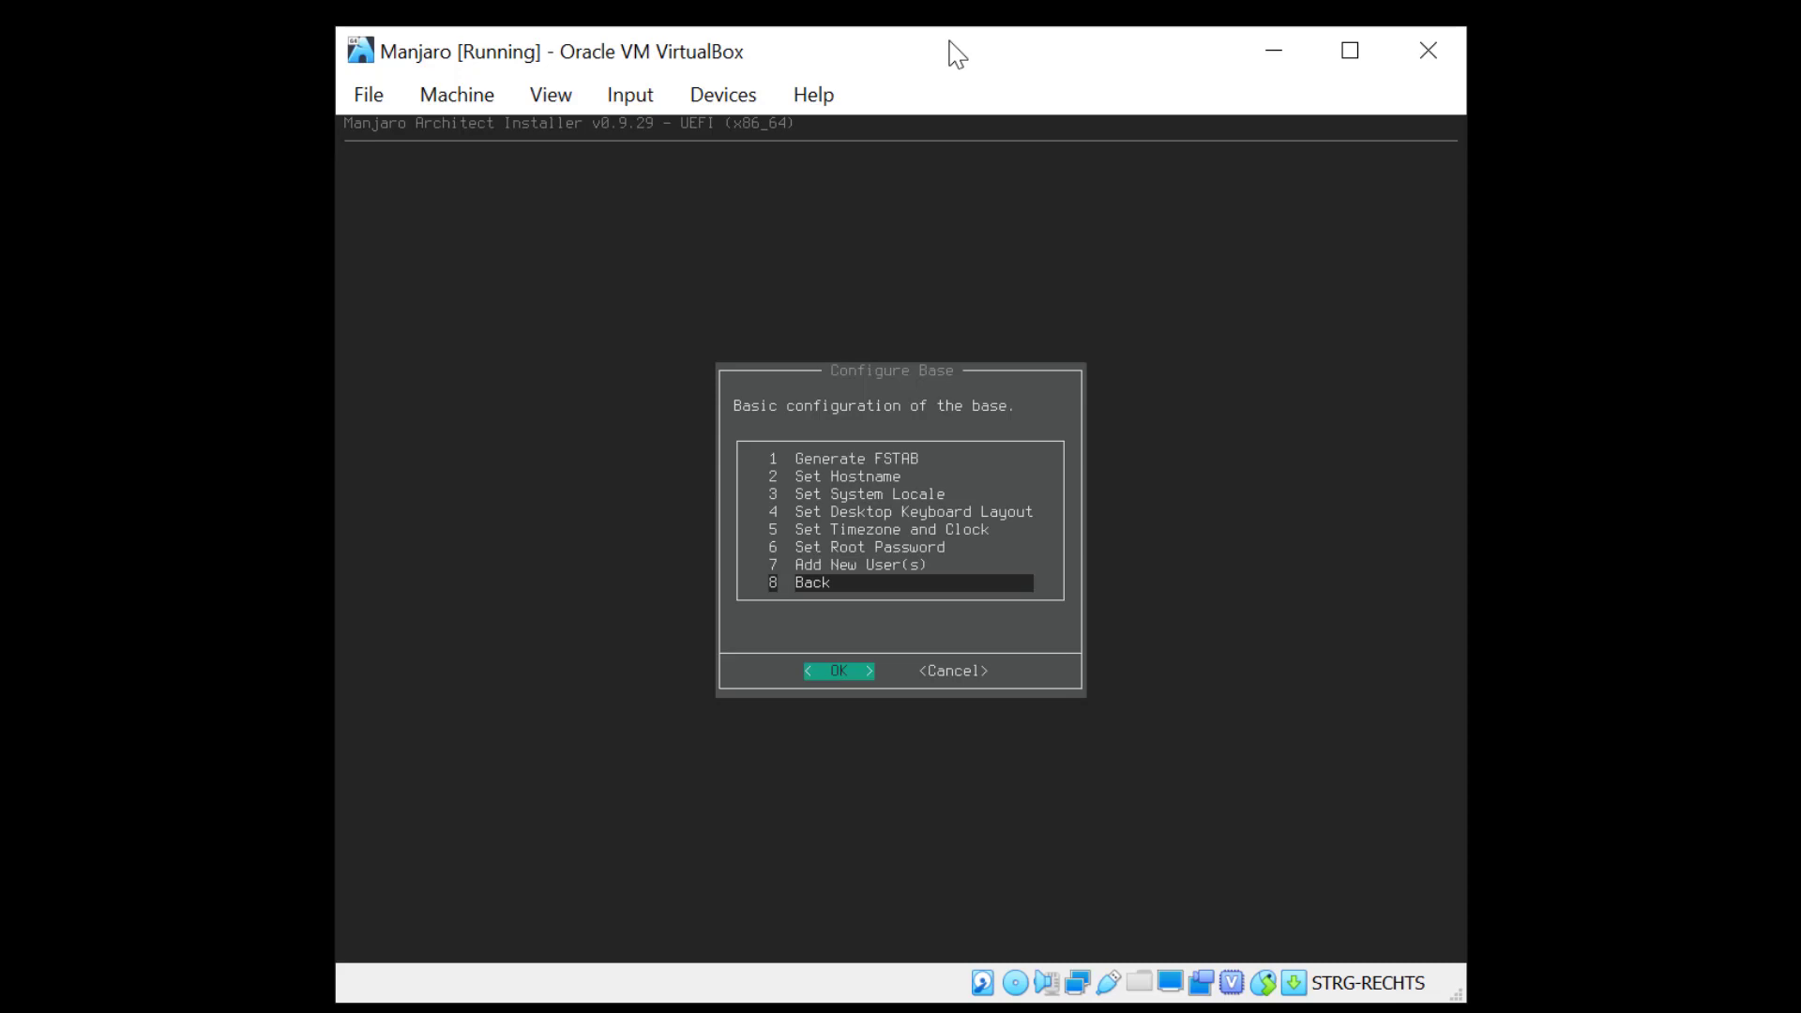
Back out of Configure Base and System Tweaks, unchanged, to the Main Menu.
key("Return")
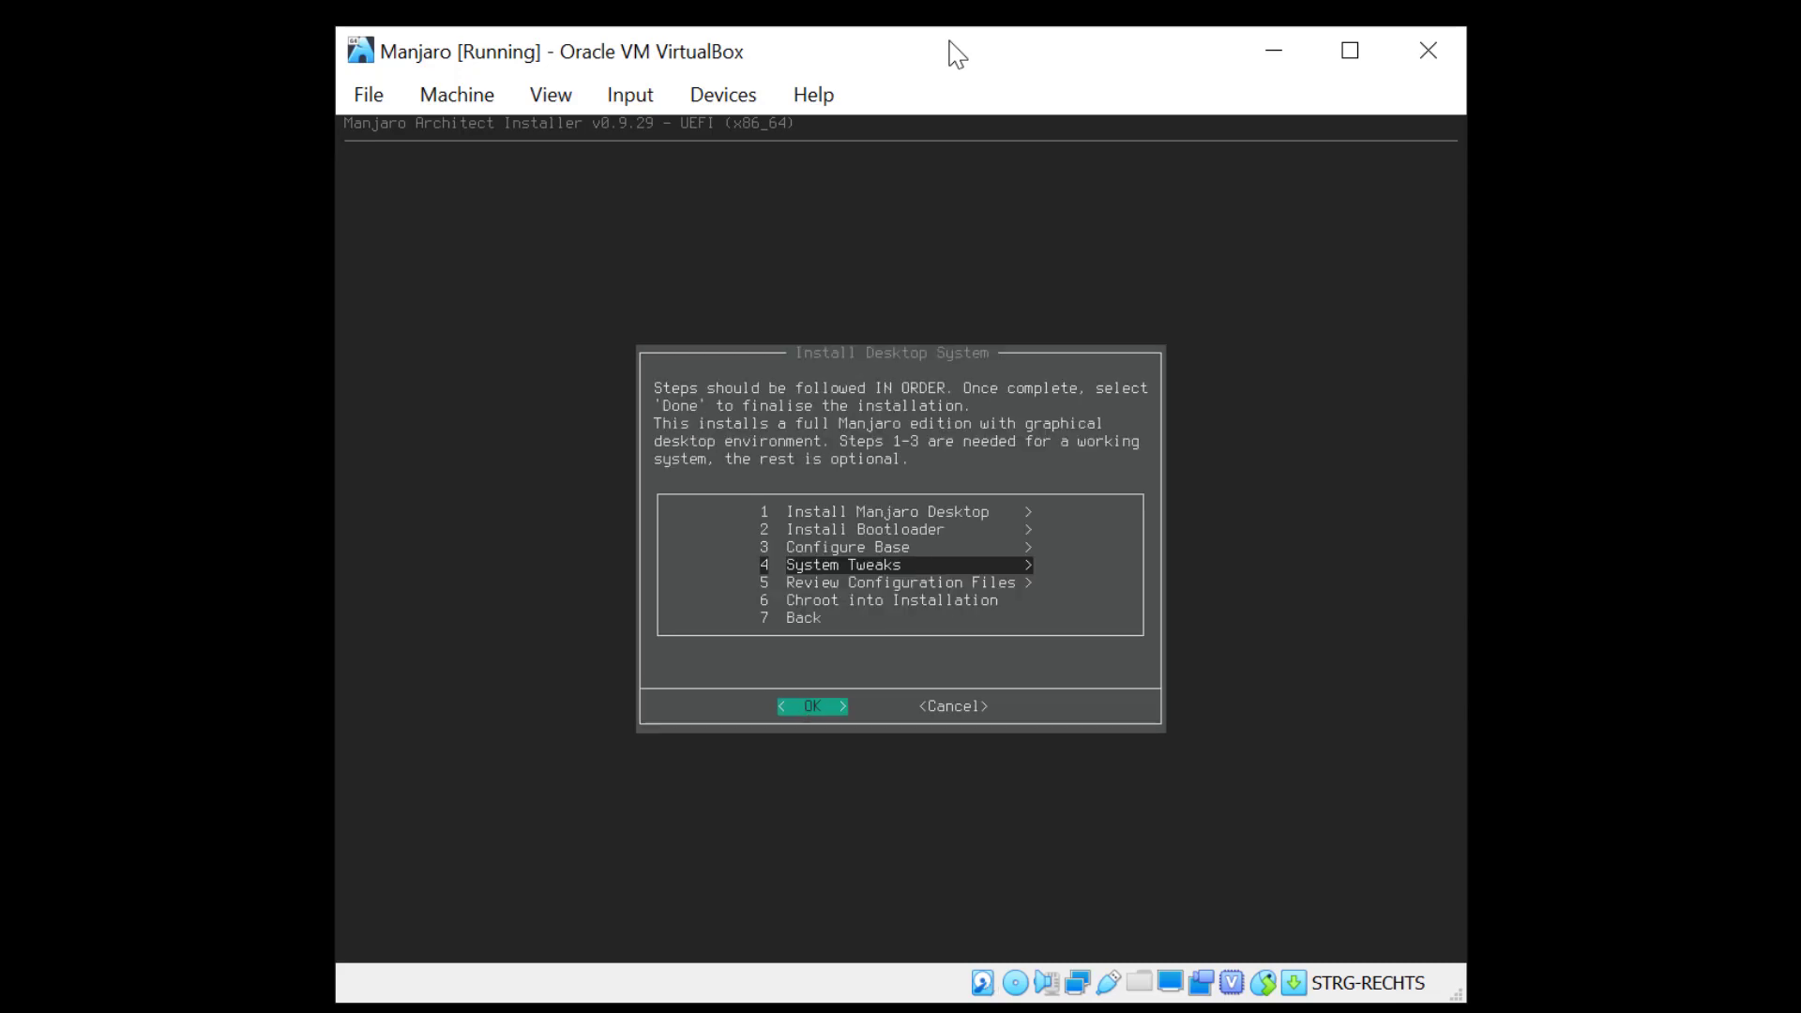
key("Return")
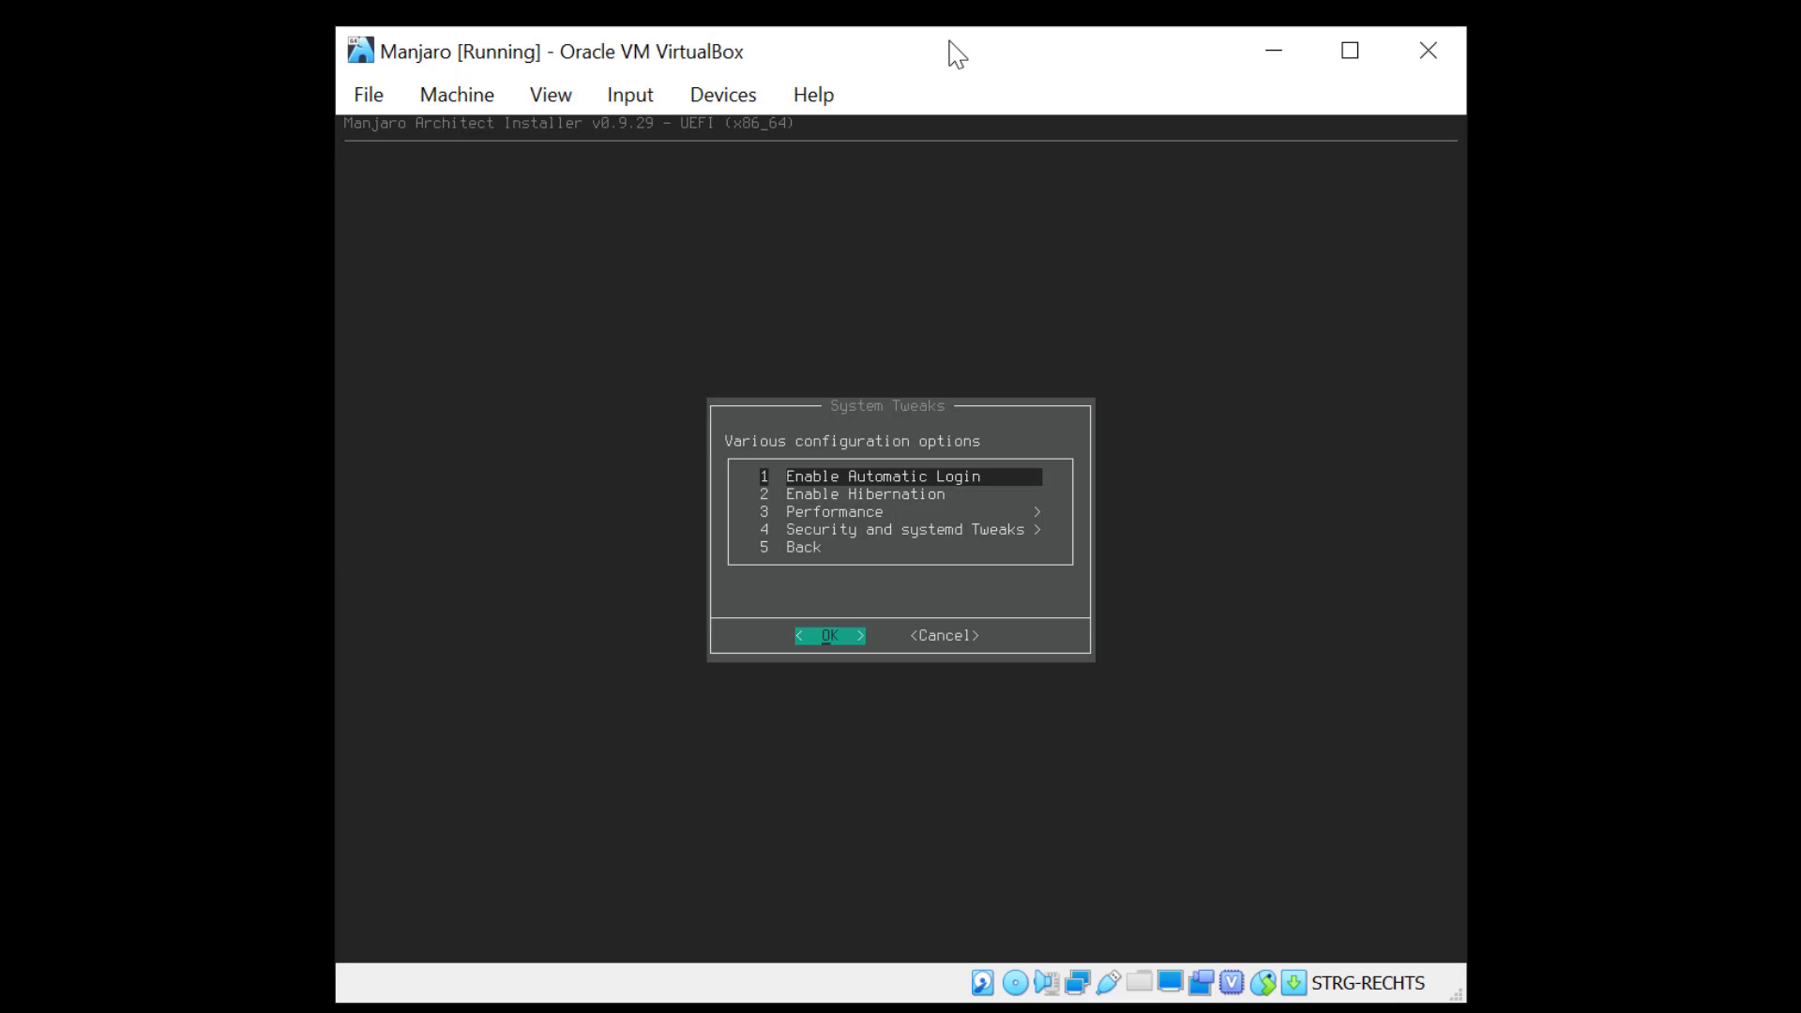
key("Down")
key("Down")
key("Down")
key("Down")
key("Return")
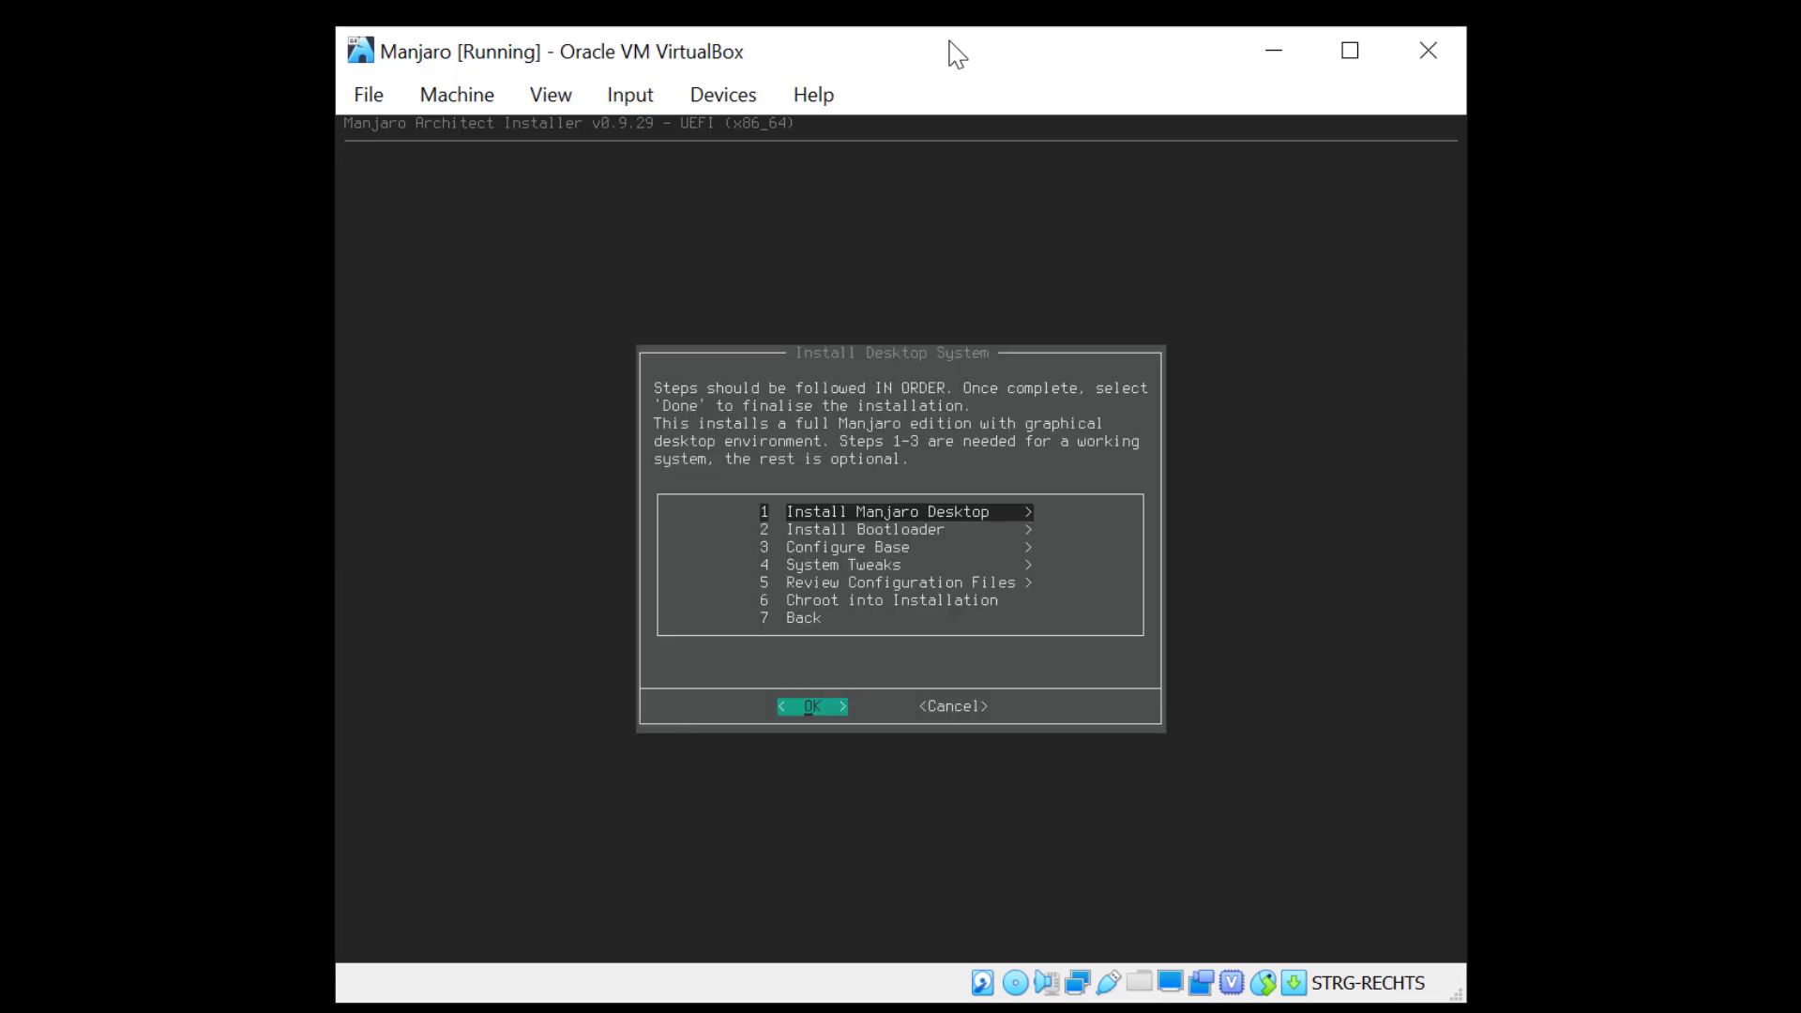
key("Down")
key("Down")
key("Down")
key("Down")
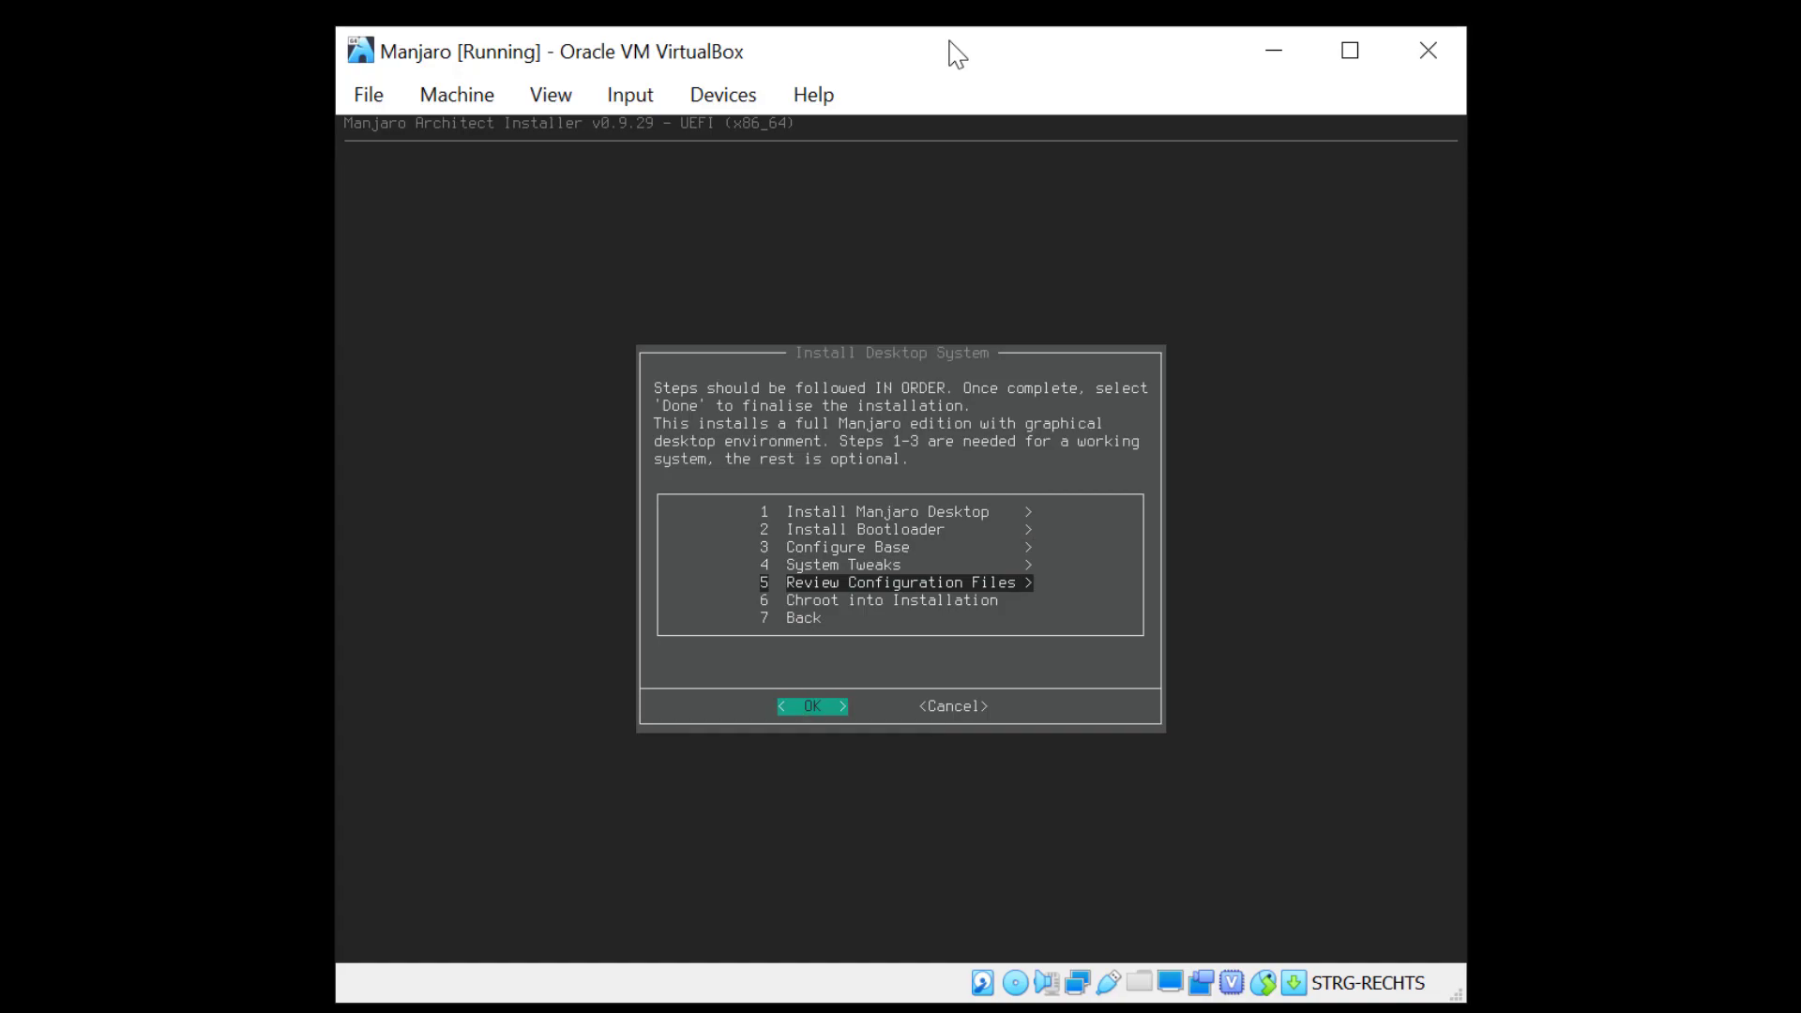
key("Down")
key("Down")
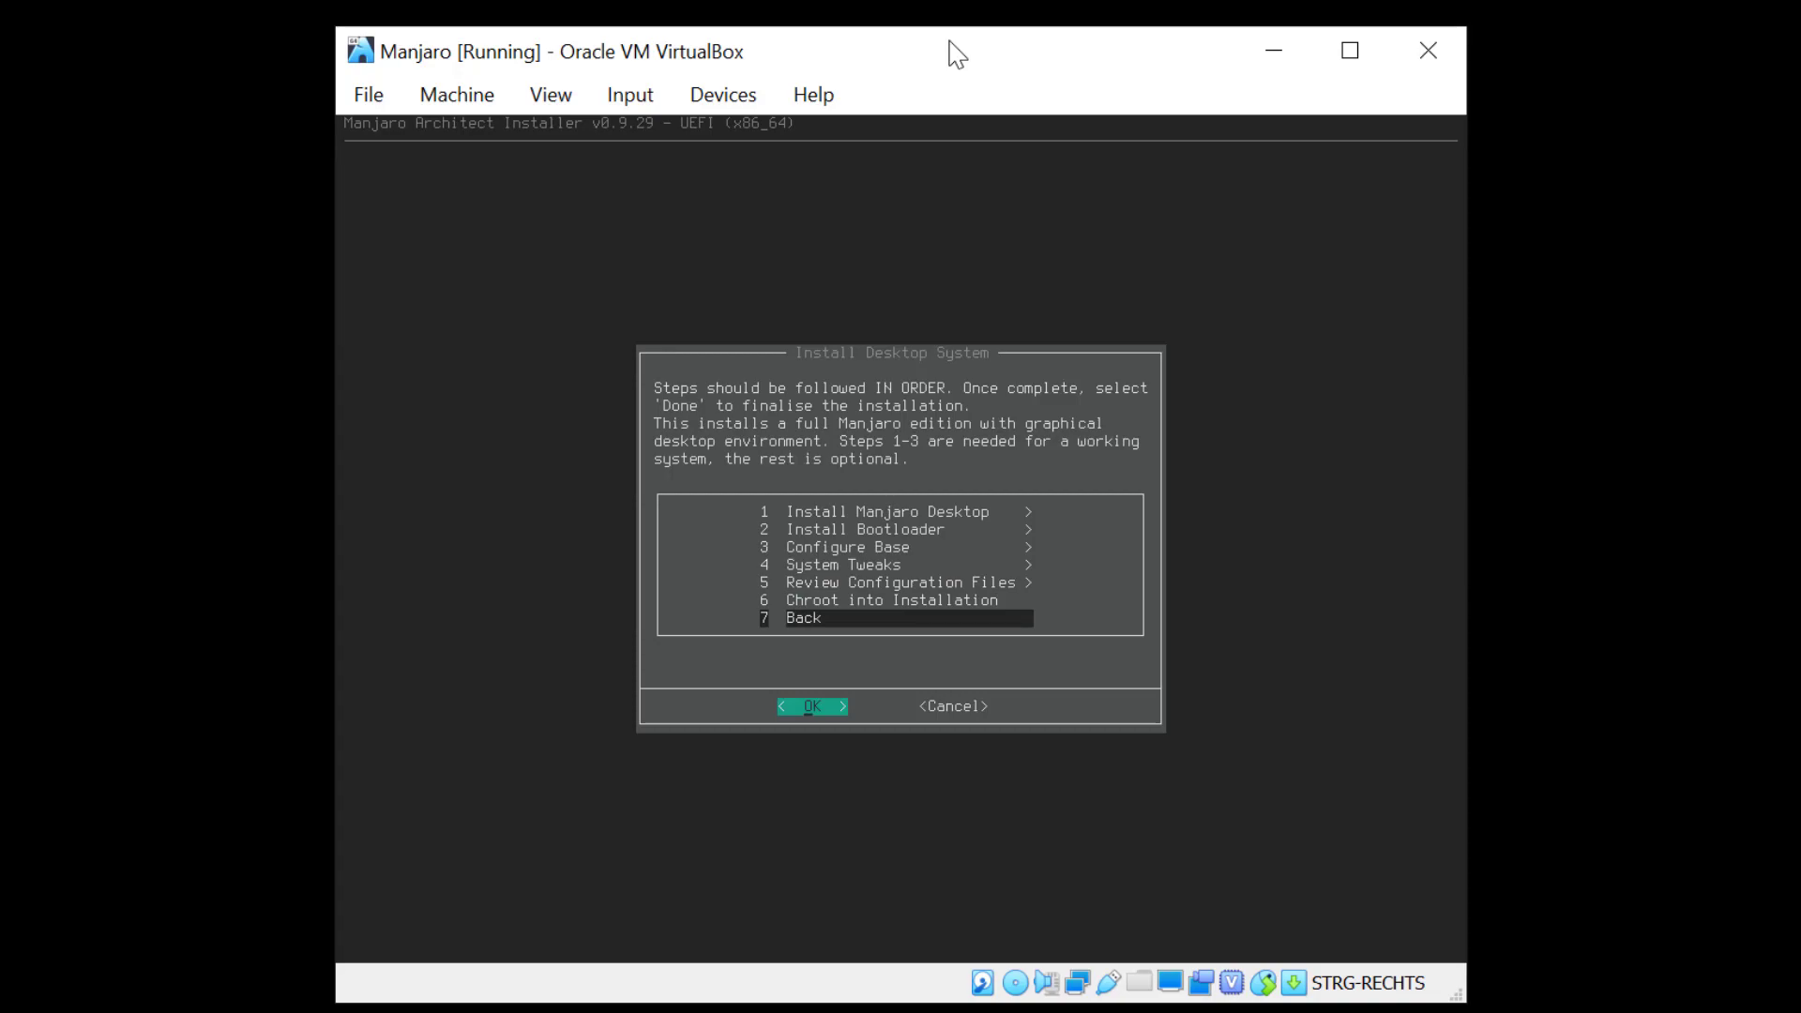
key("Return")
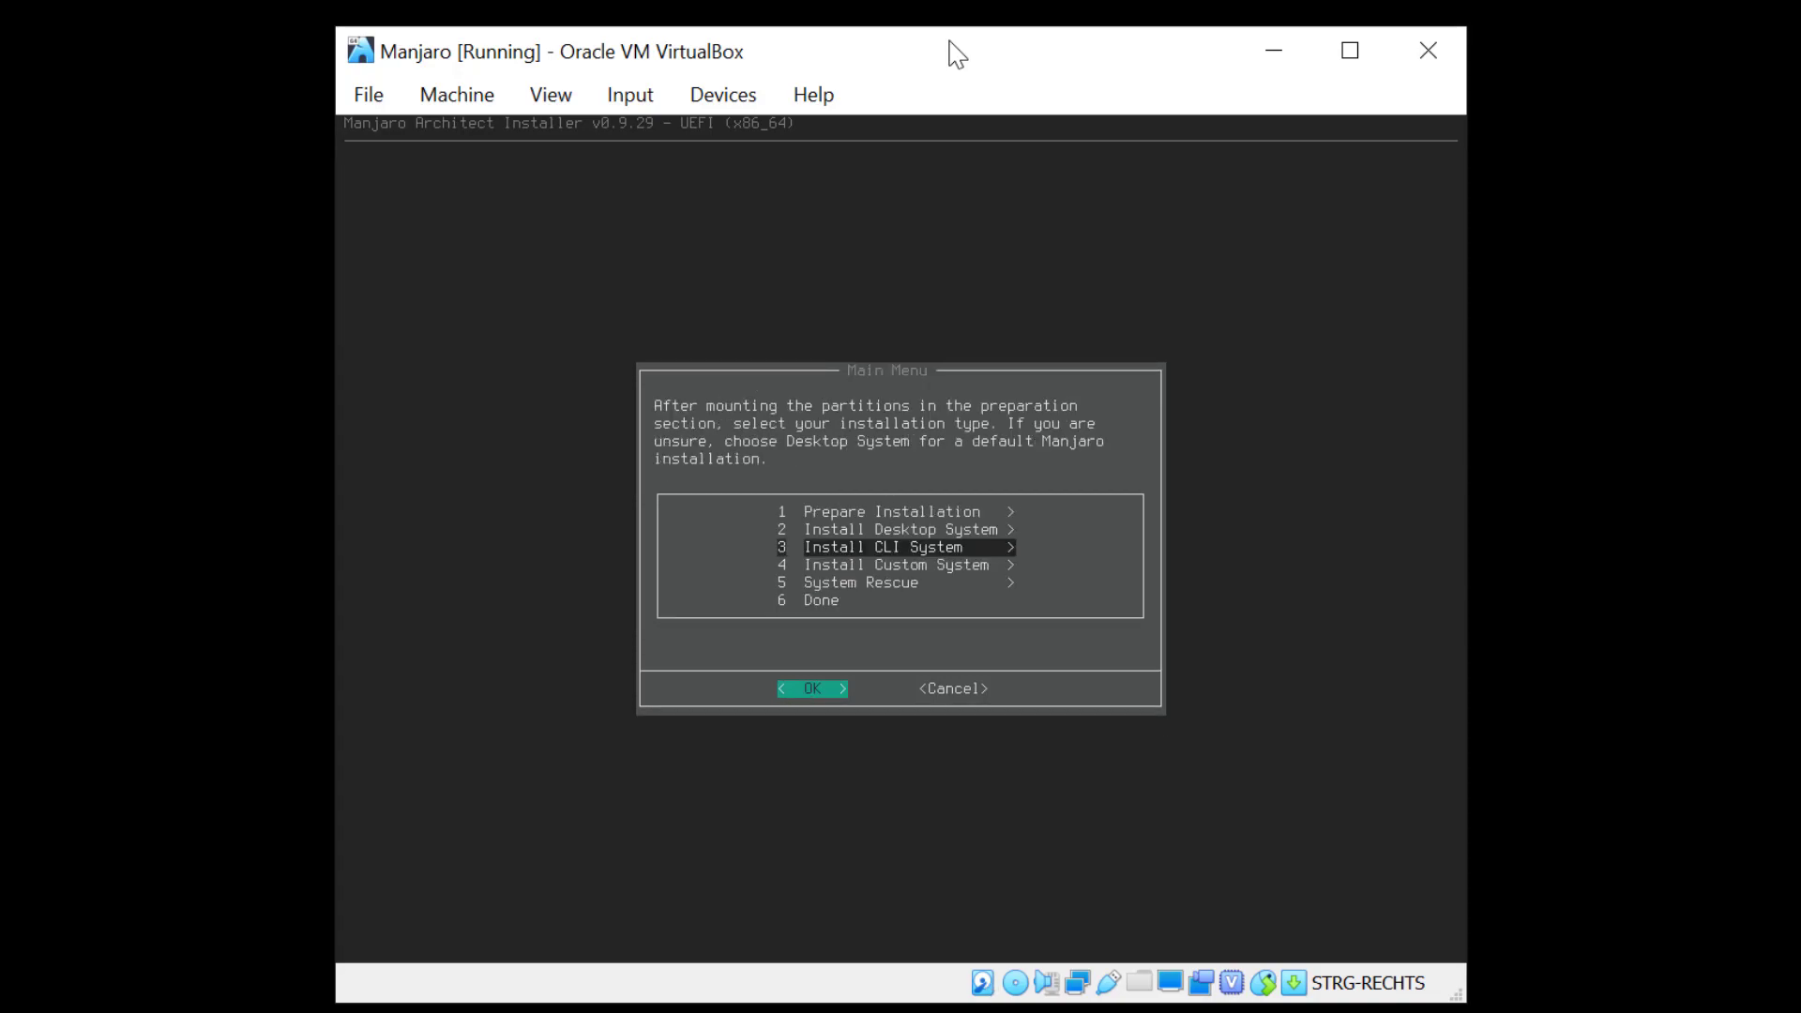
Choose Done in the Main Menu and confirm closing the installer.
key("Down")
key("Up")
key("Down")
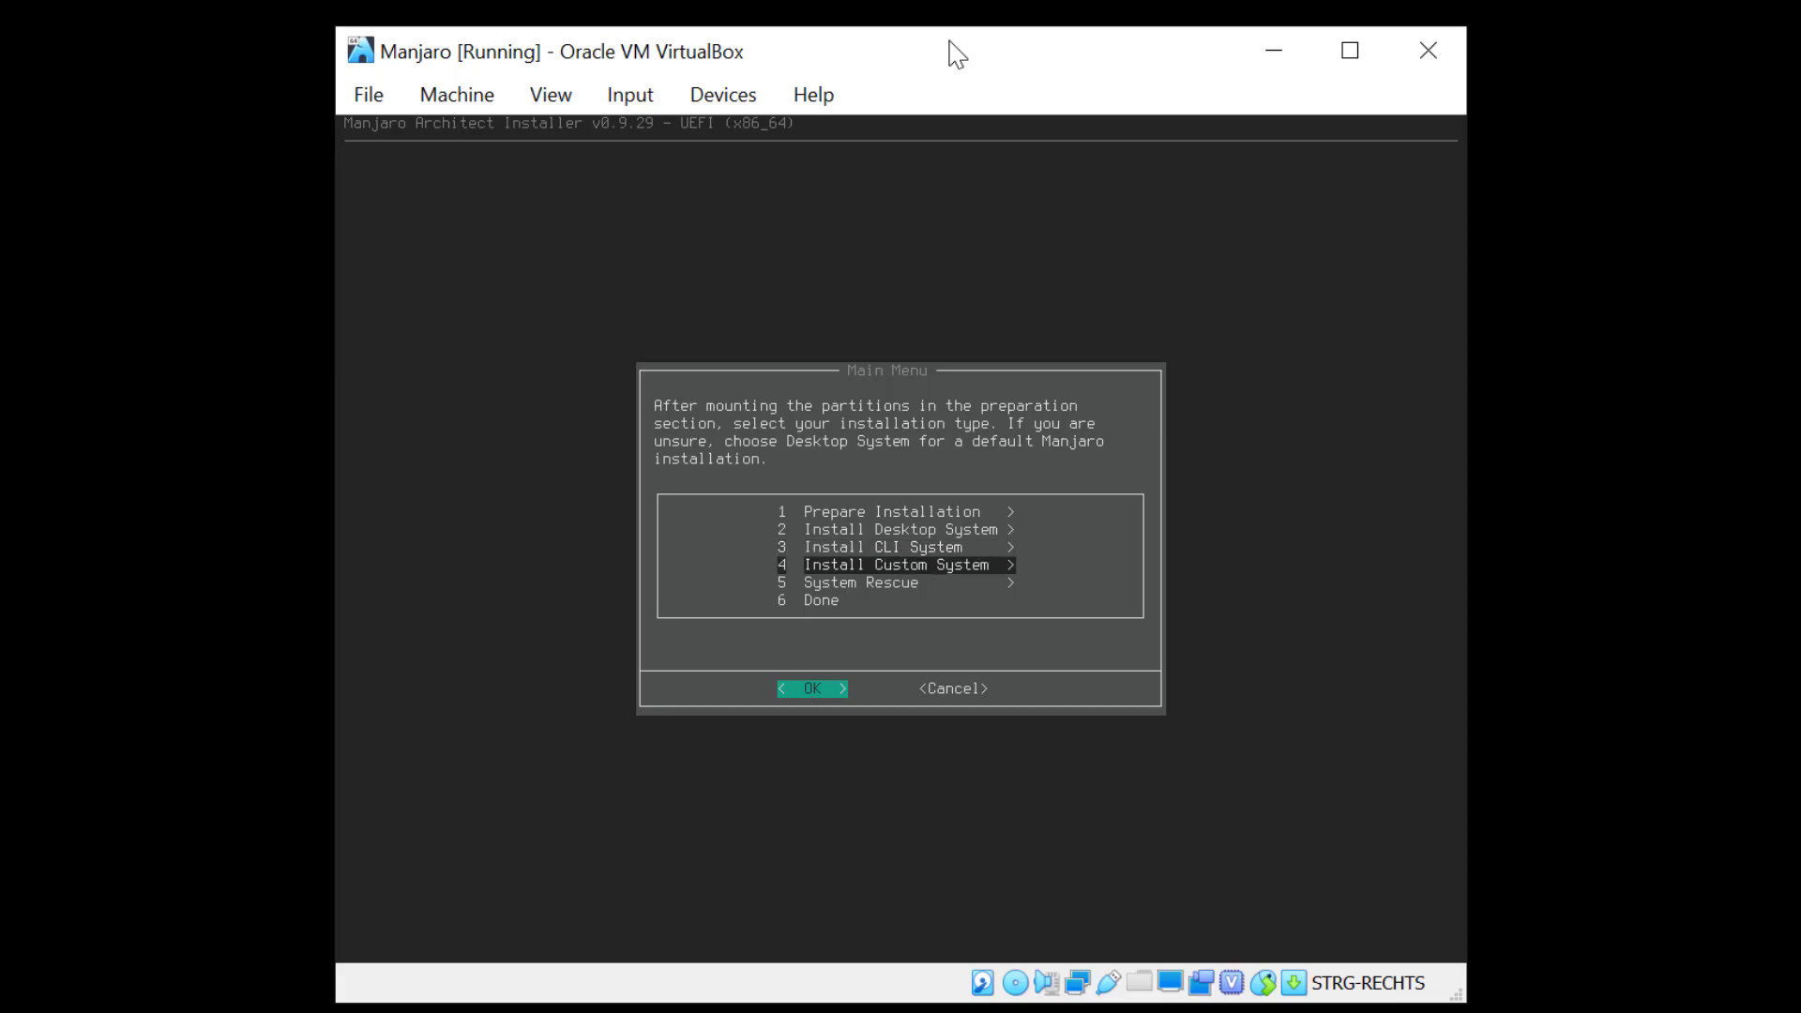
key("Down")
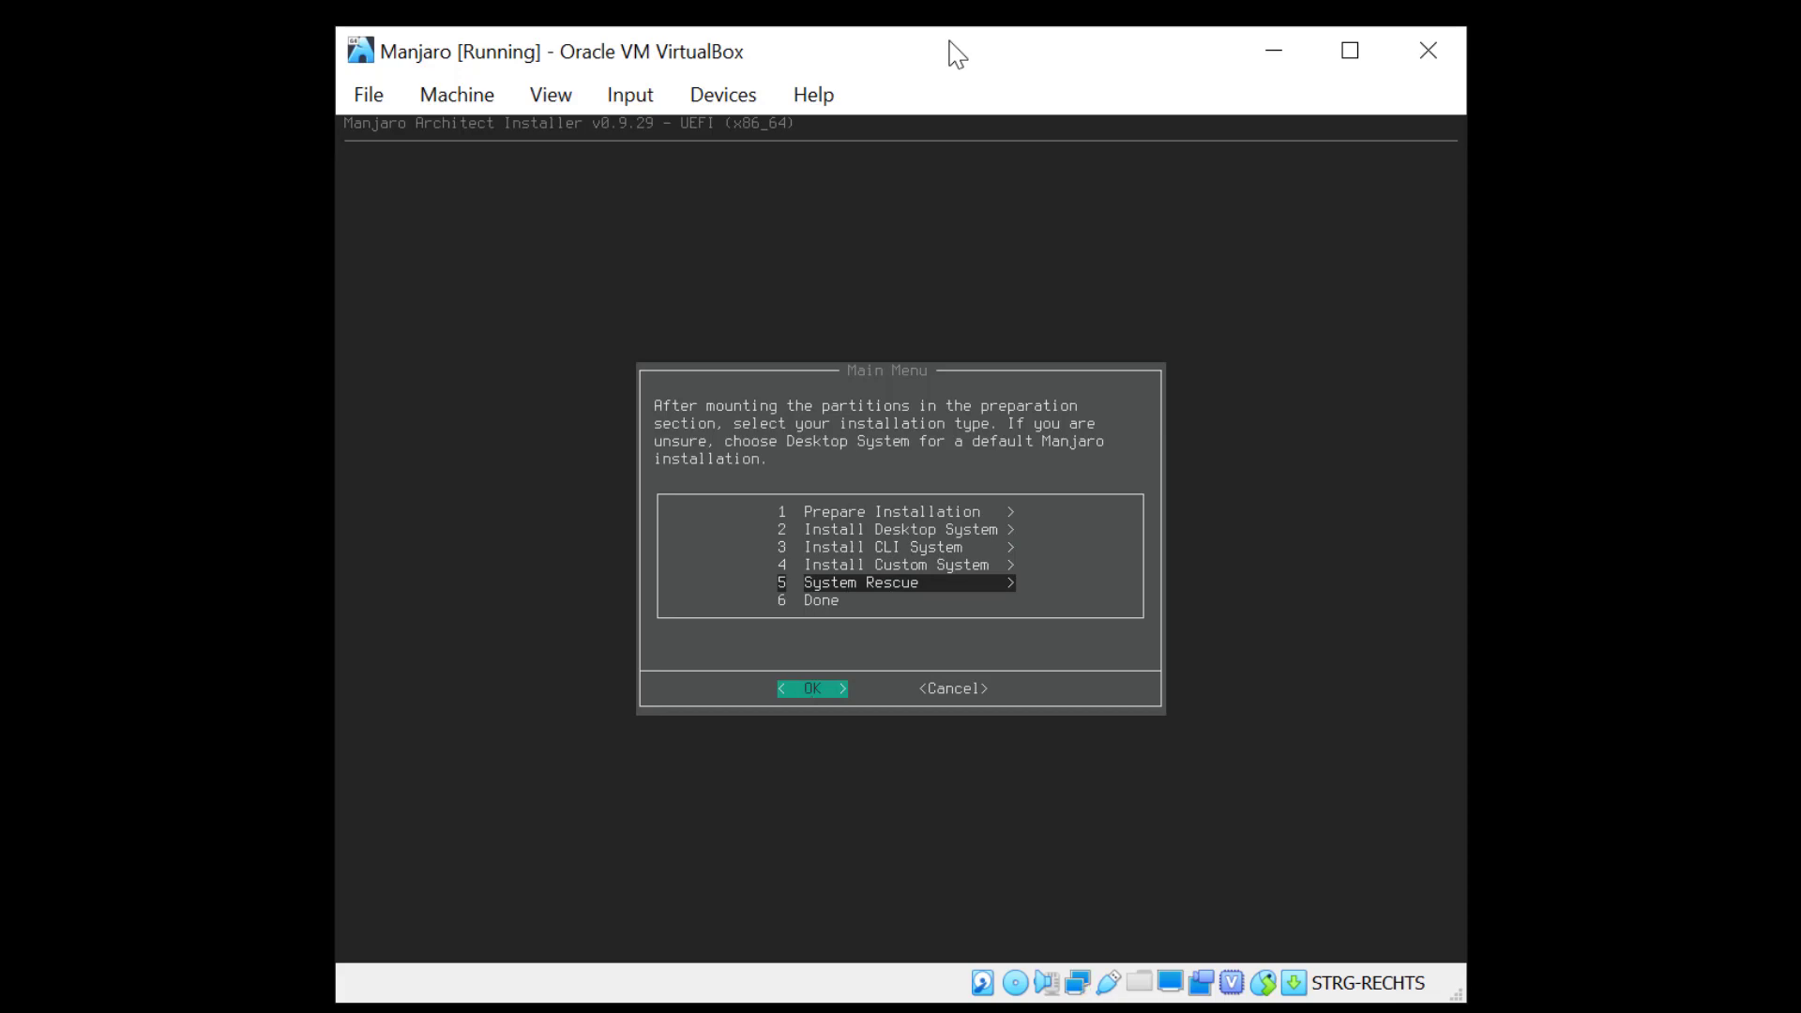
key("Down")
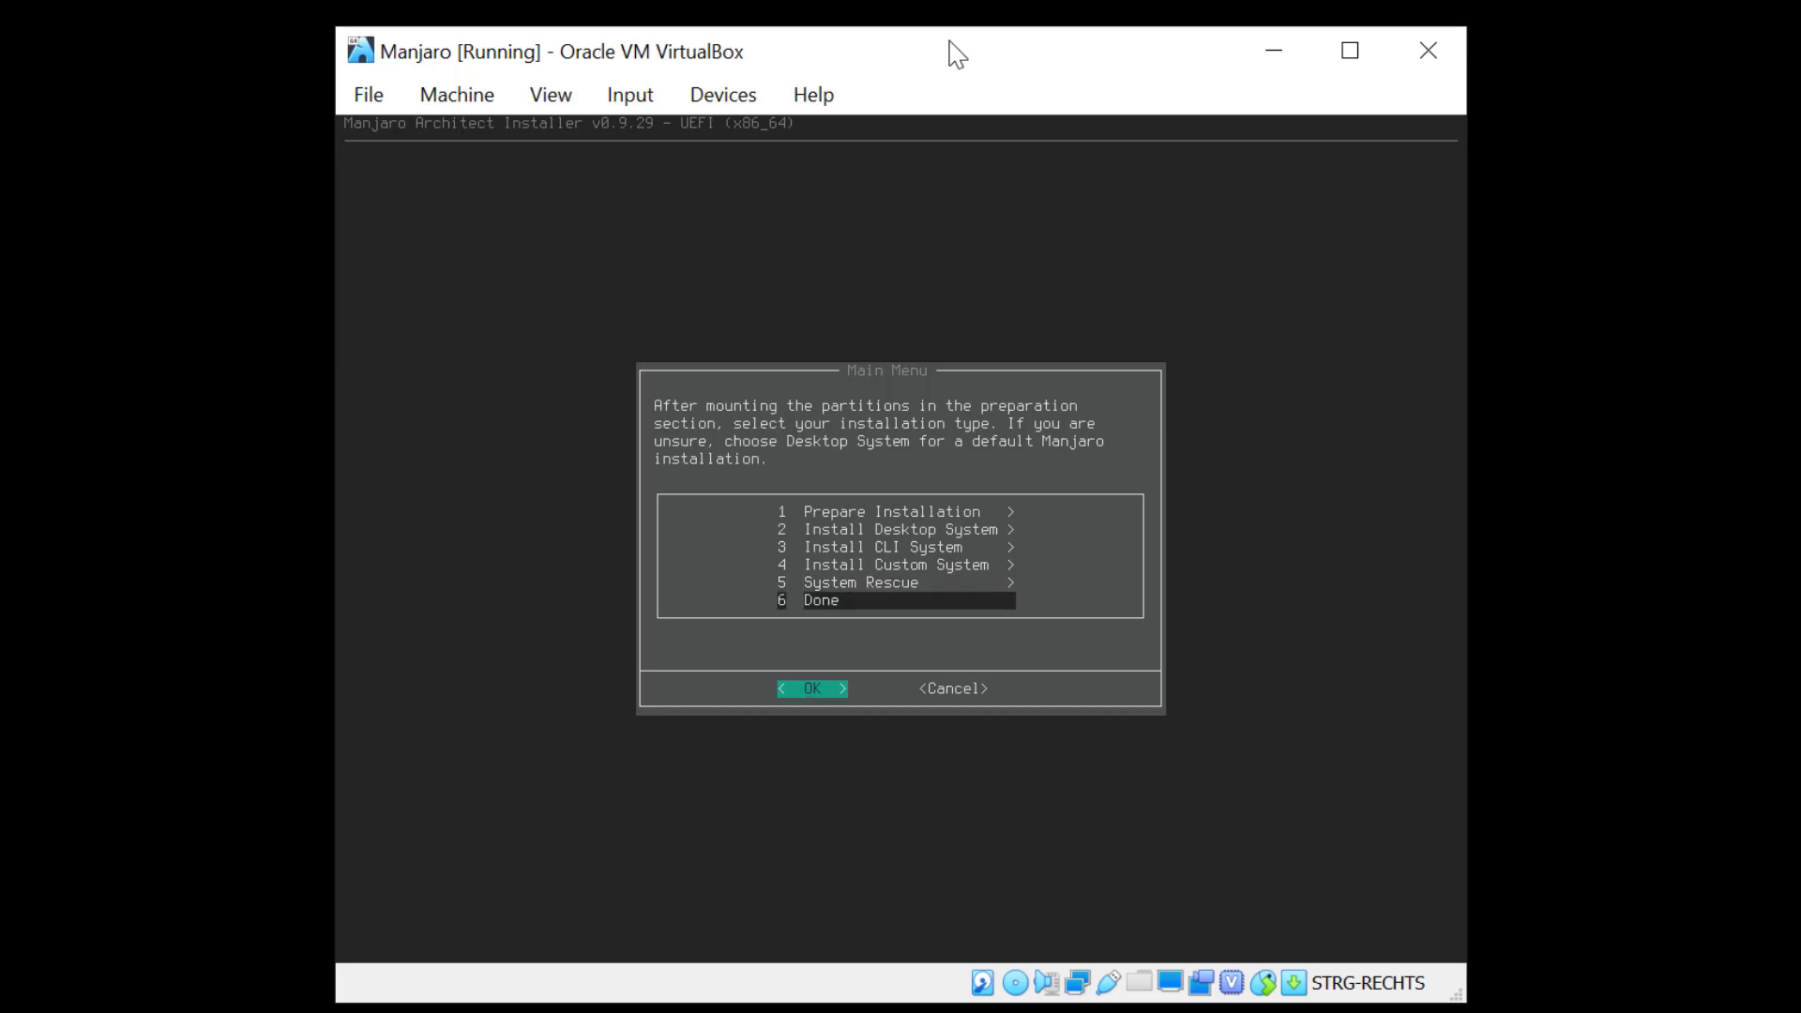
key("Return")
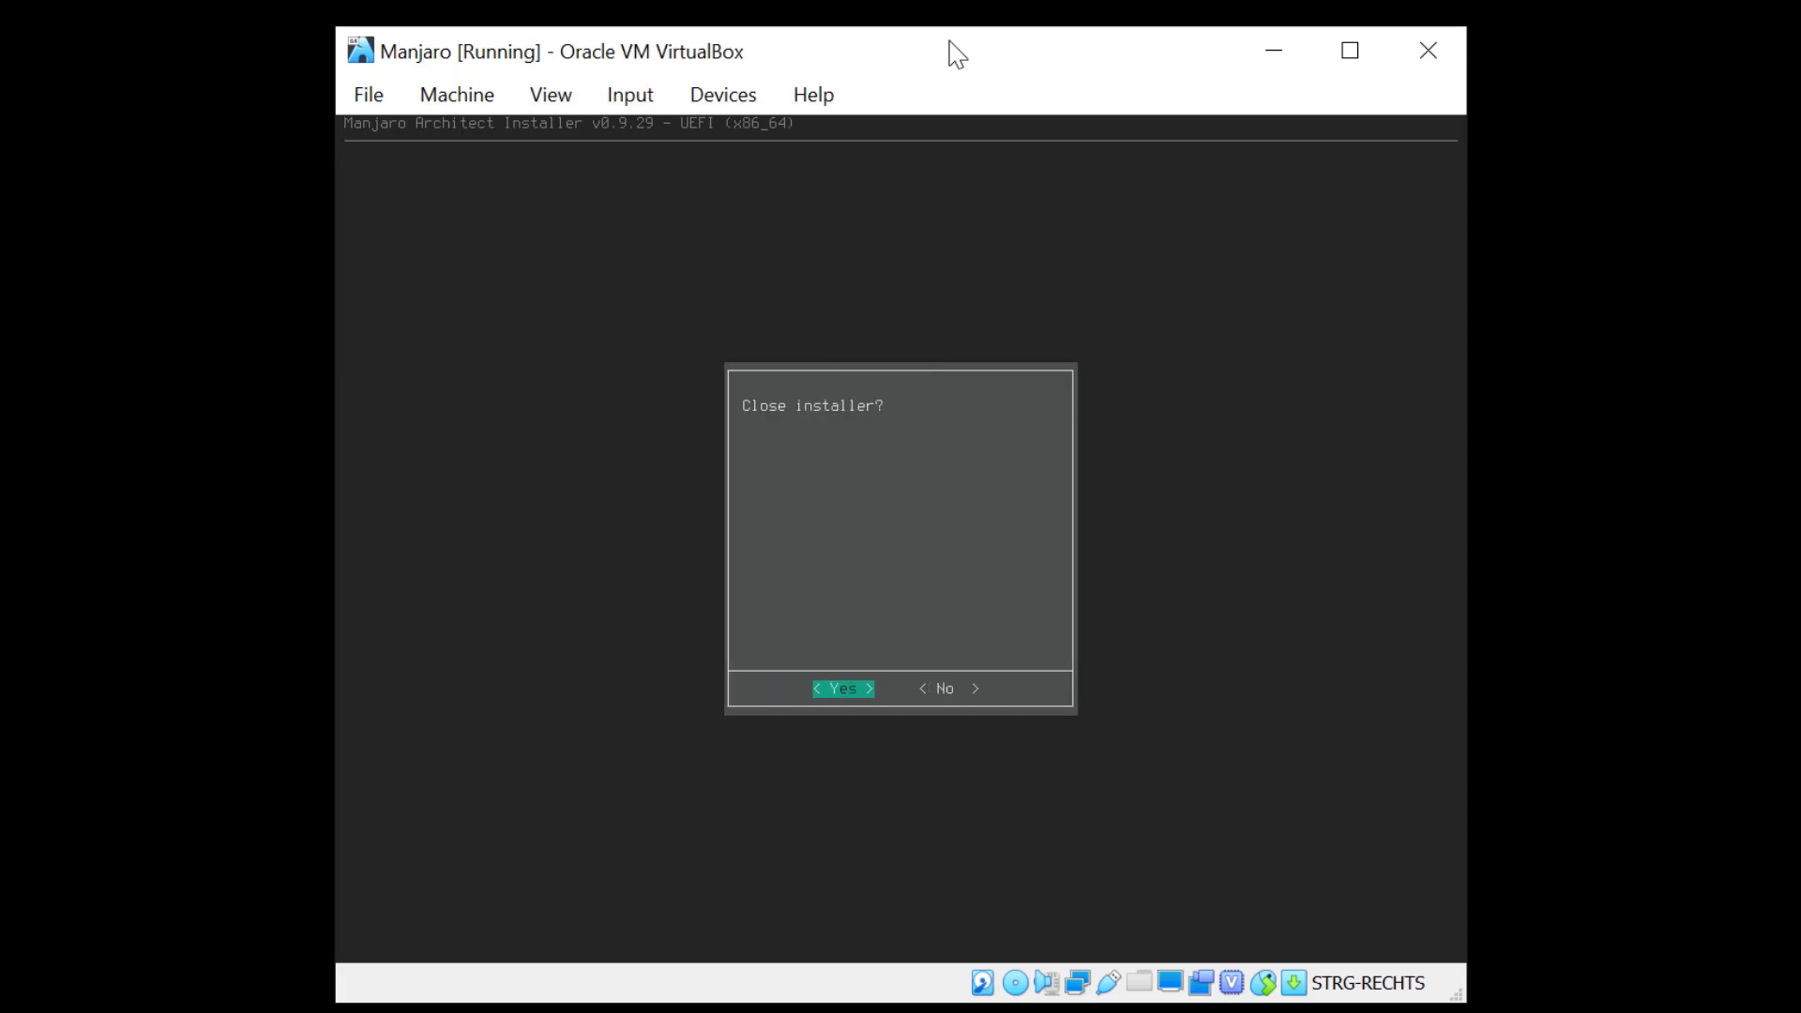
key("Return")
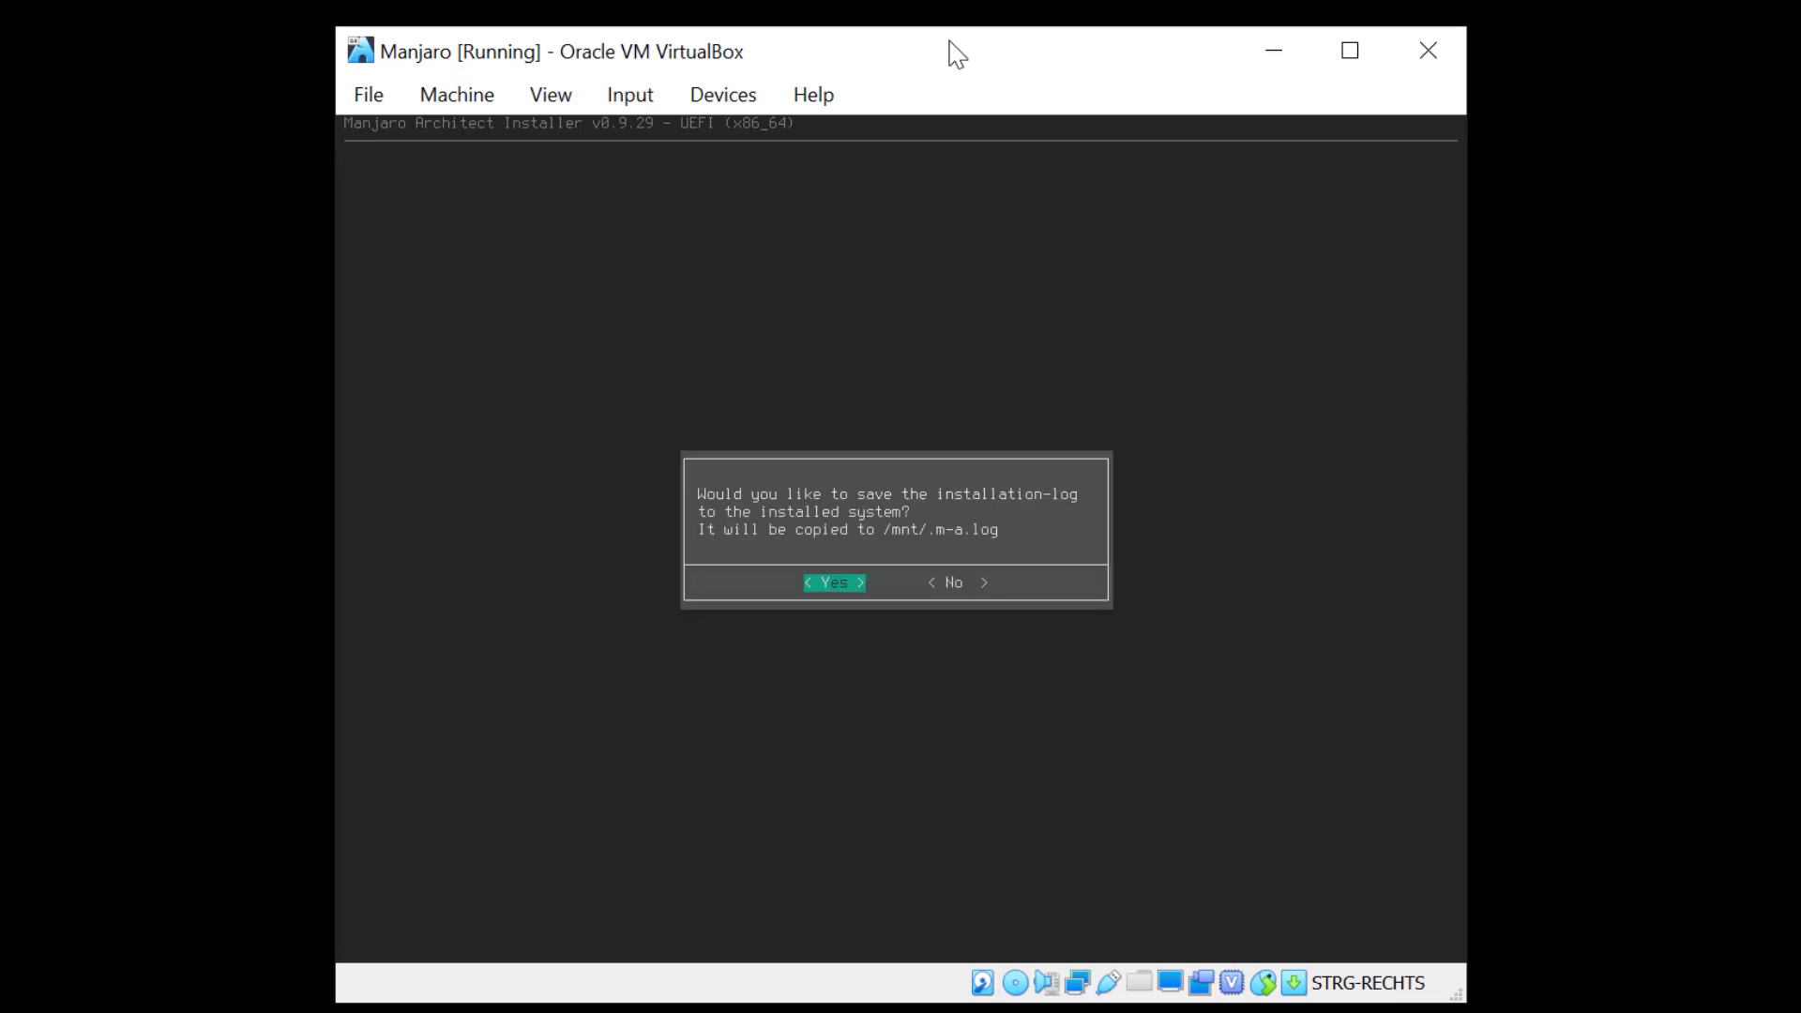
Exit to the shell, reboot the VM, and log in with the user's password.
key("Return")
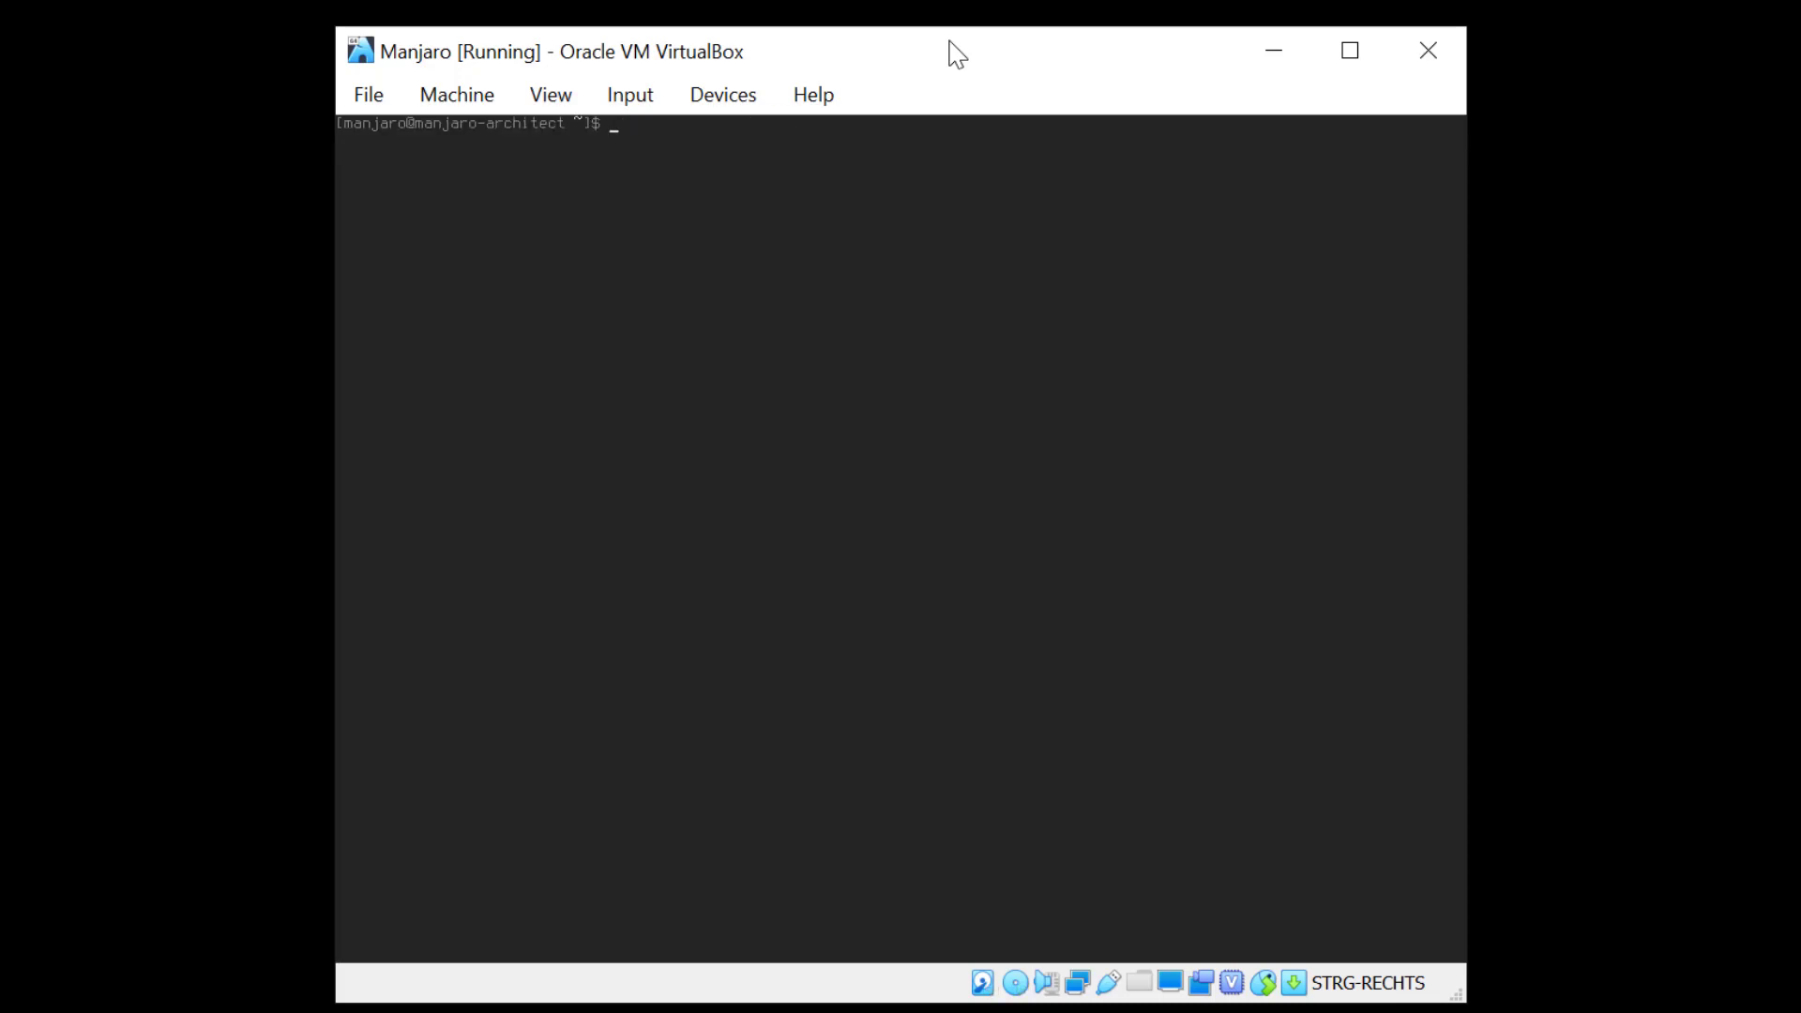
type("reboot")
key("Return")
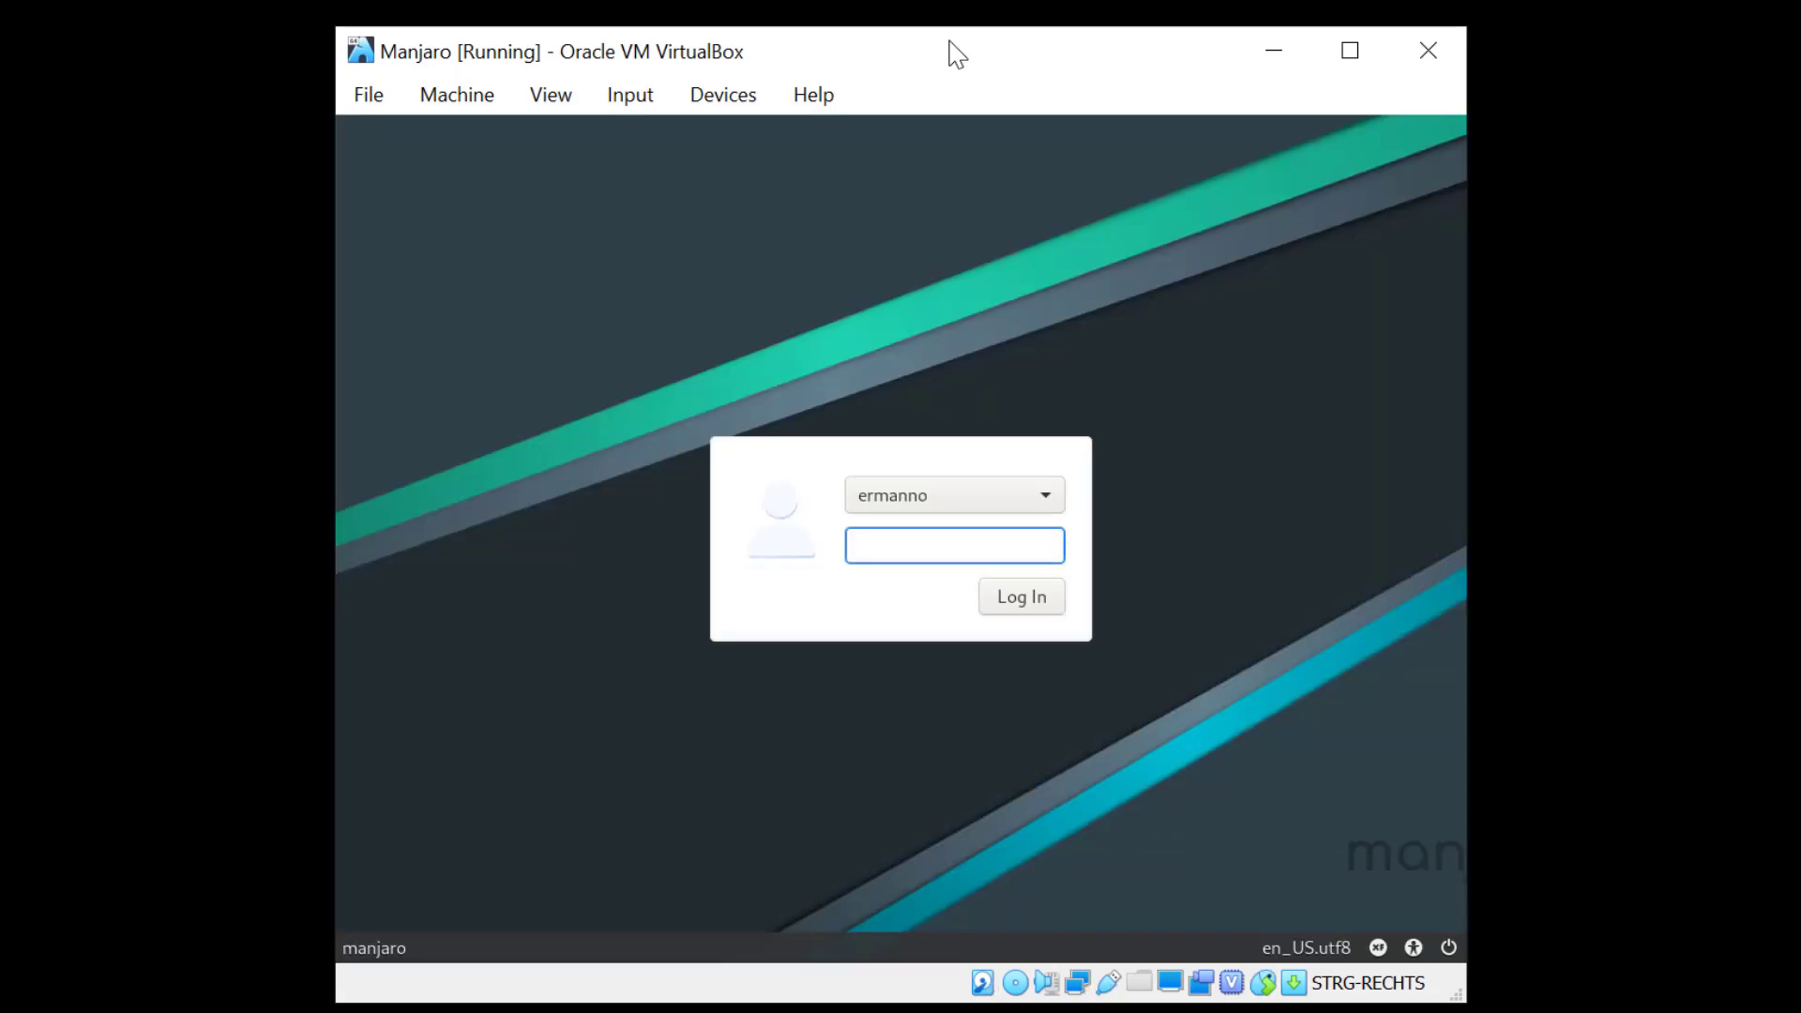
type("********")
key("Return")
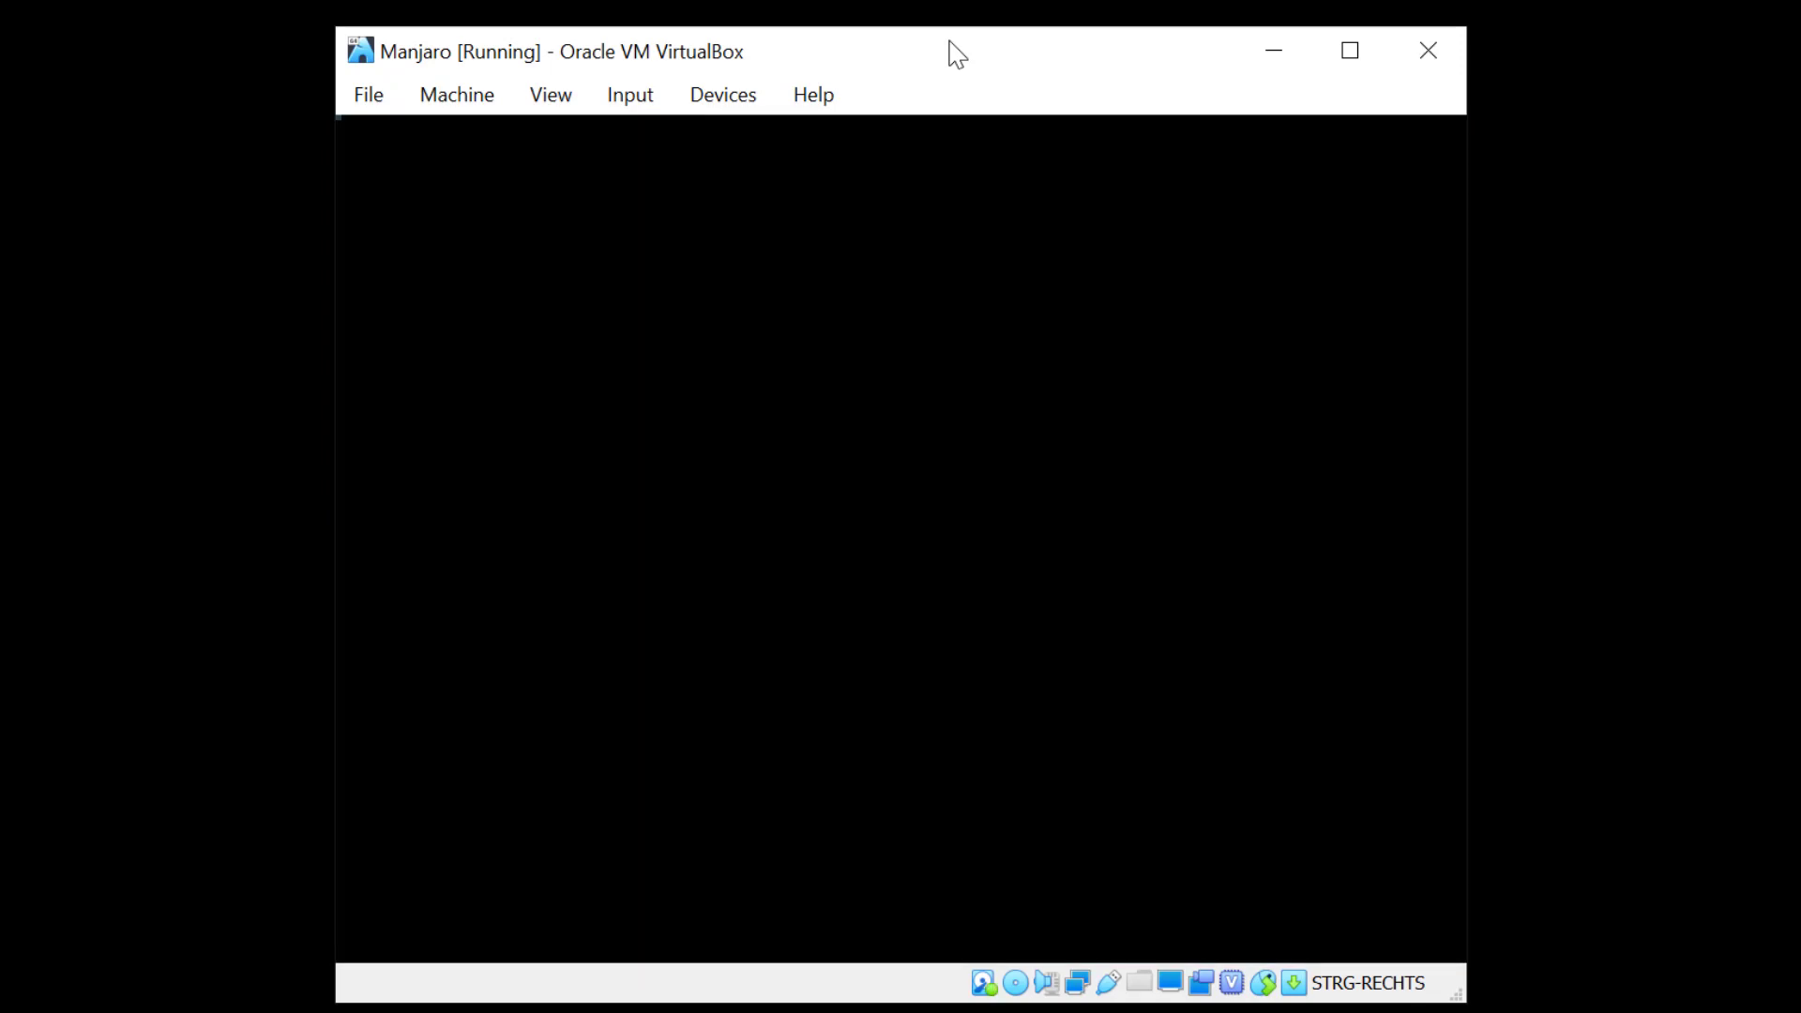